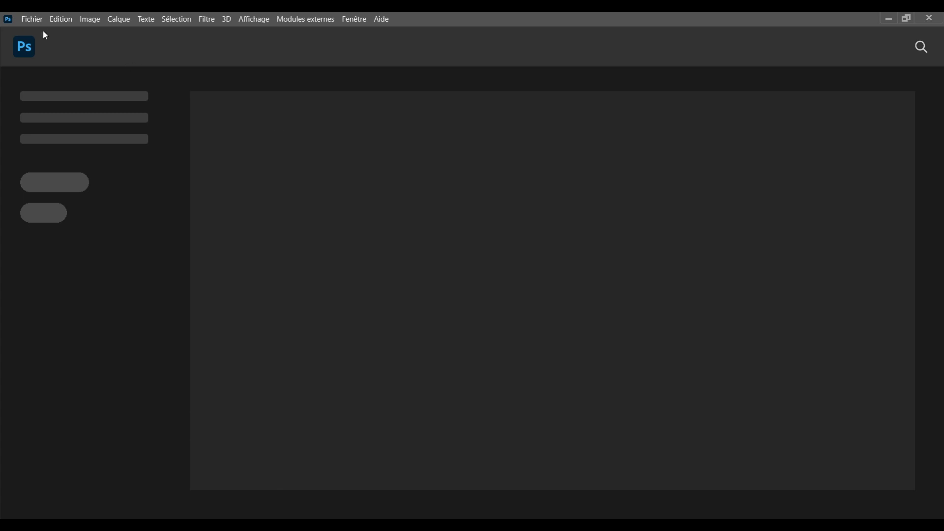
Step: Open the New Document dialog from the Fichier menu, showing the HDTV 1080p preset
left_click(33, 20)
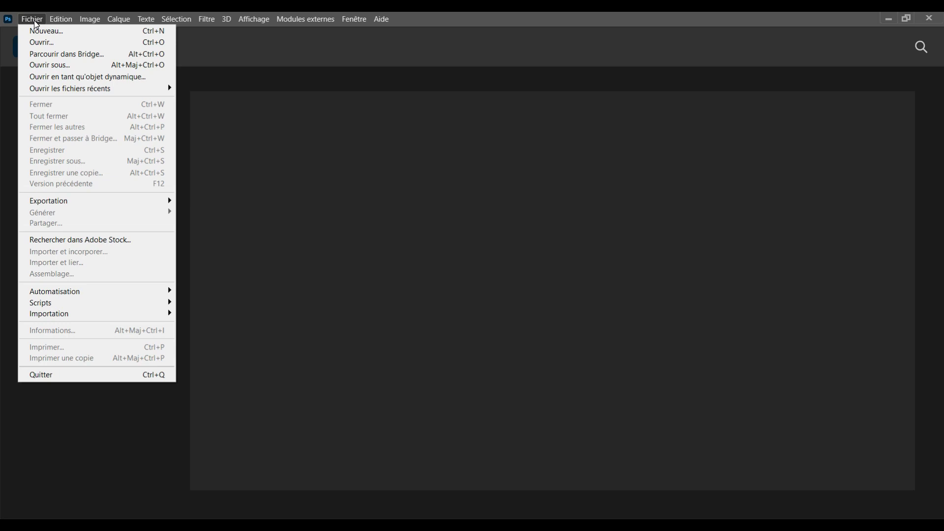
left_click(60, 33)
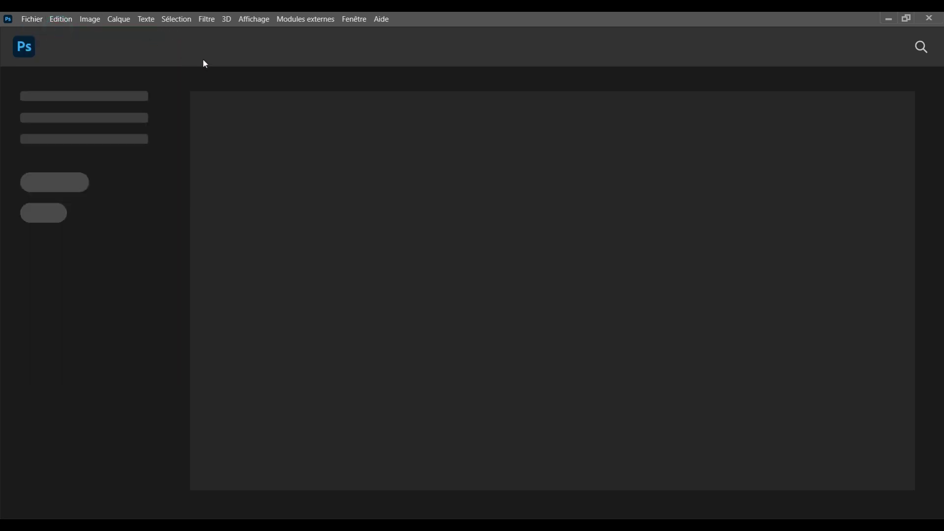
left_click(40, 19)
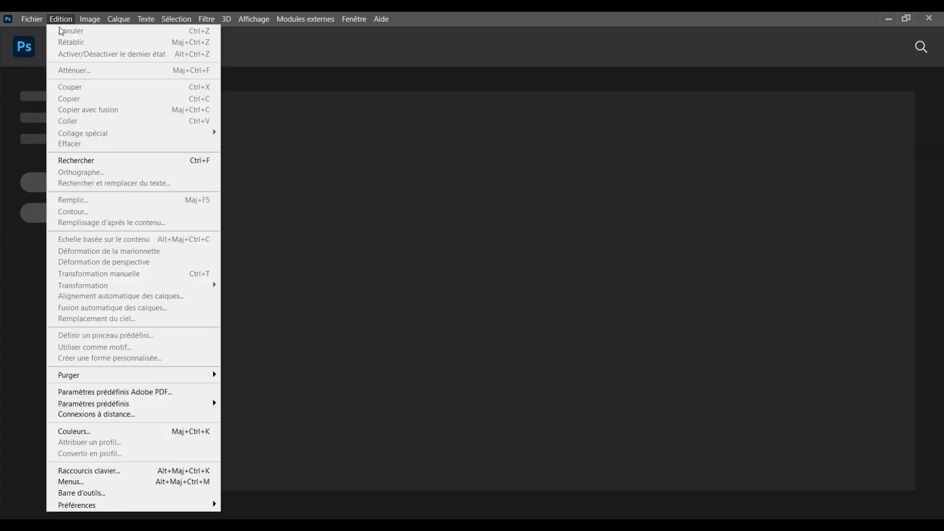
left_click(42, 32)
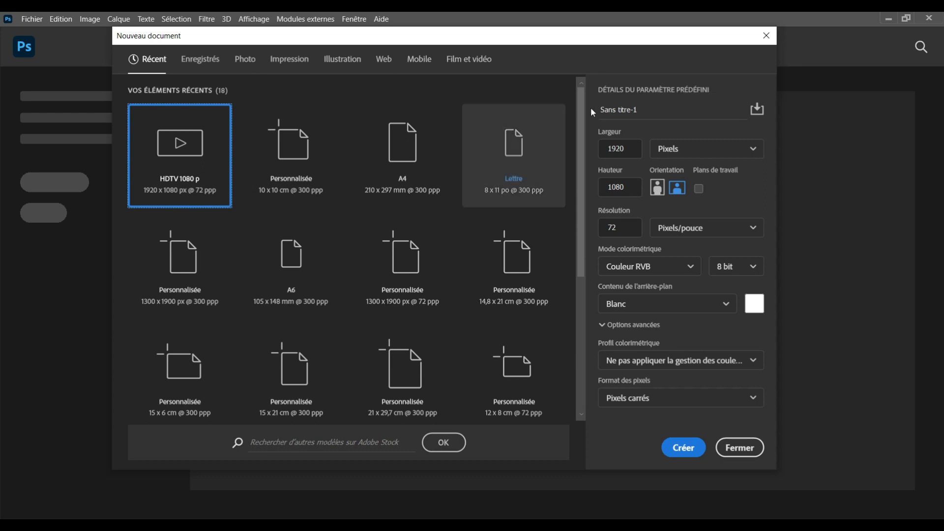
Step: Name the new document BATLE DANCE
left_click(649, 112)
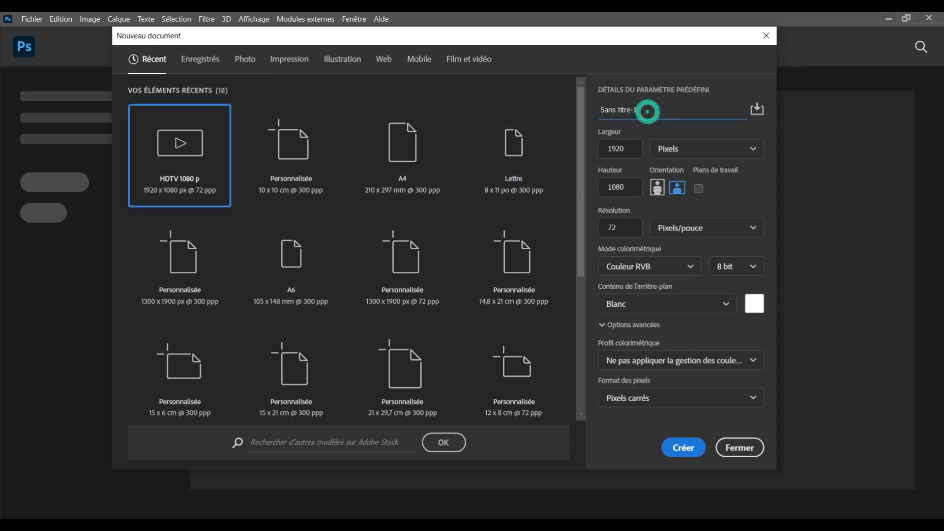
triple_click(649, 112)
type("BATLE DANCE")
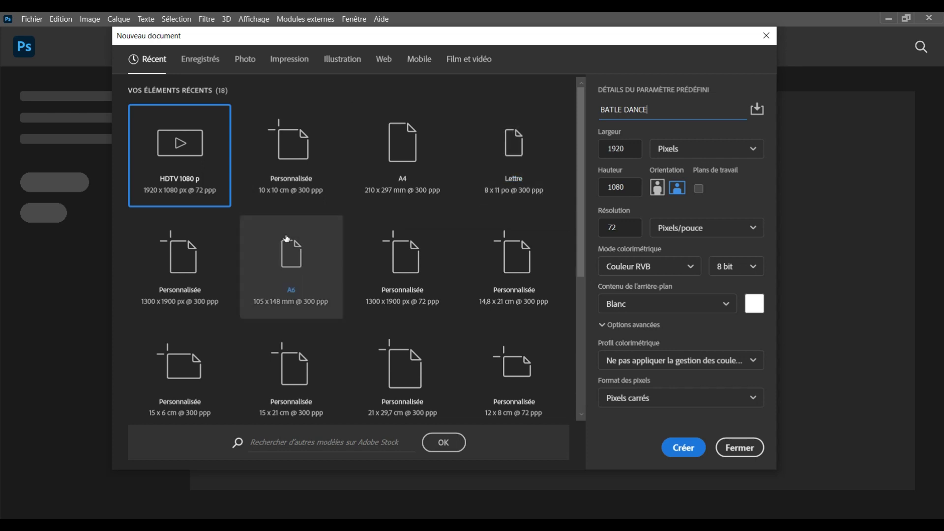
Step: Apply the 1300 × 1900 px, 300 ppp preset, change the width to 1400 px, and create it
left_click(209, 274)
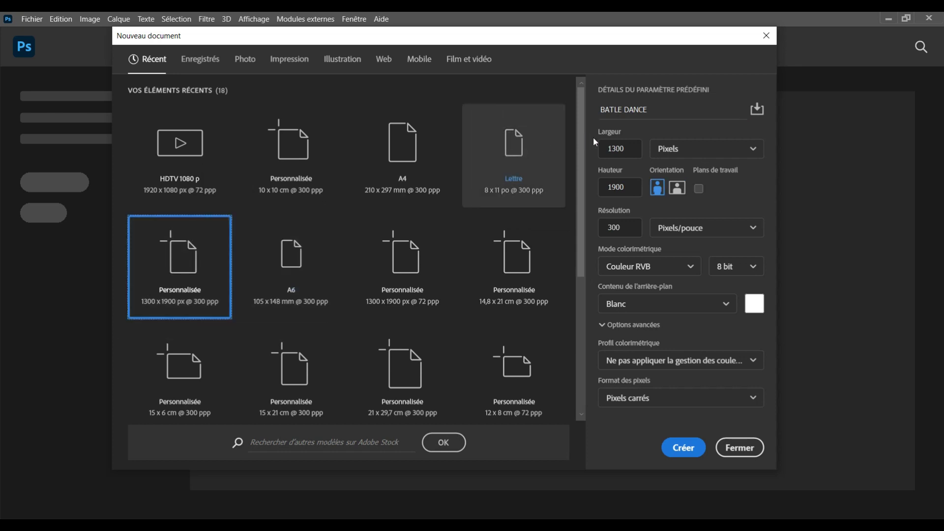
left_click(618, 150)
key("BackSpace")
type("4")
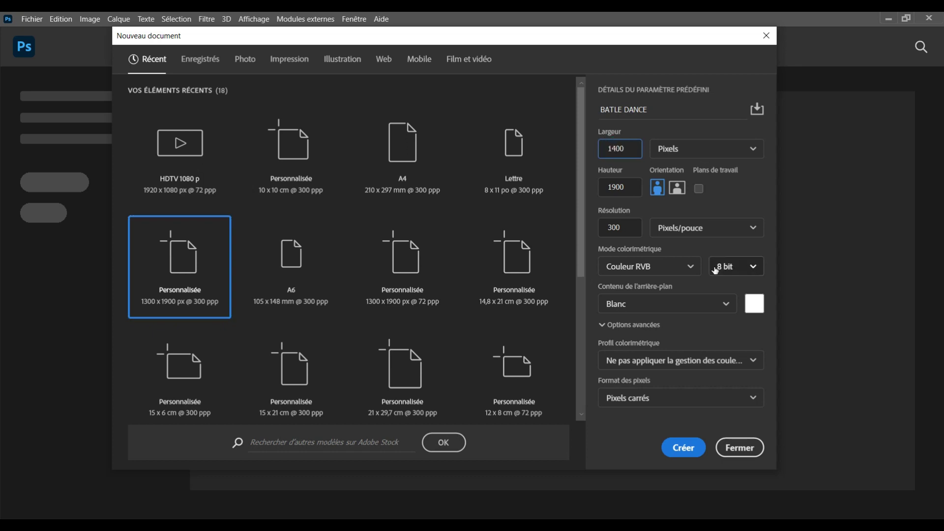
left_click(682, 449)
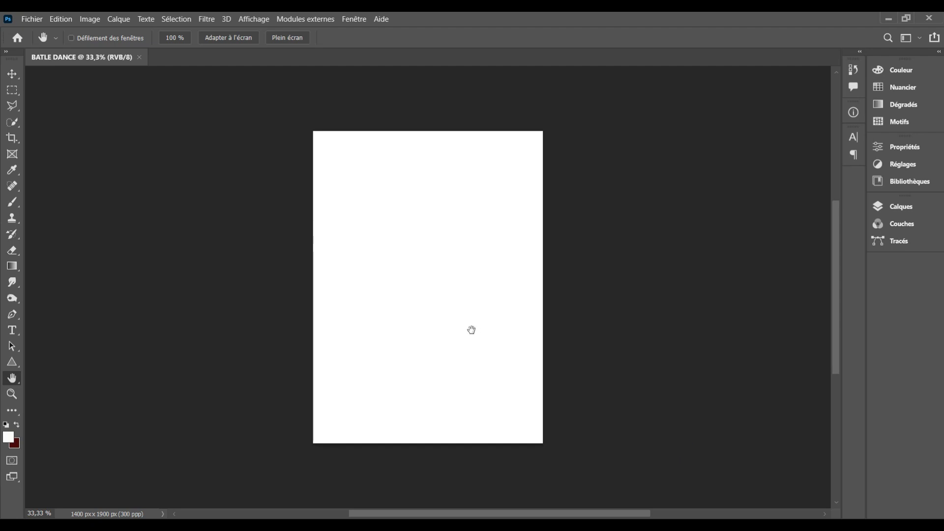
Step: Pan the view, then fit the whole blank page in the window with the Hand tool
left_click(433, 283)
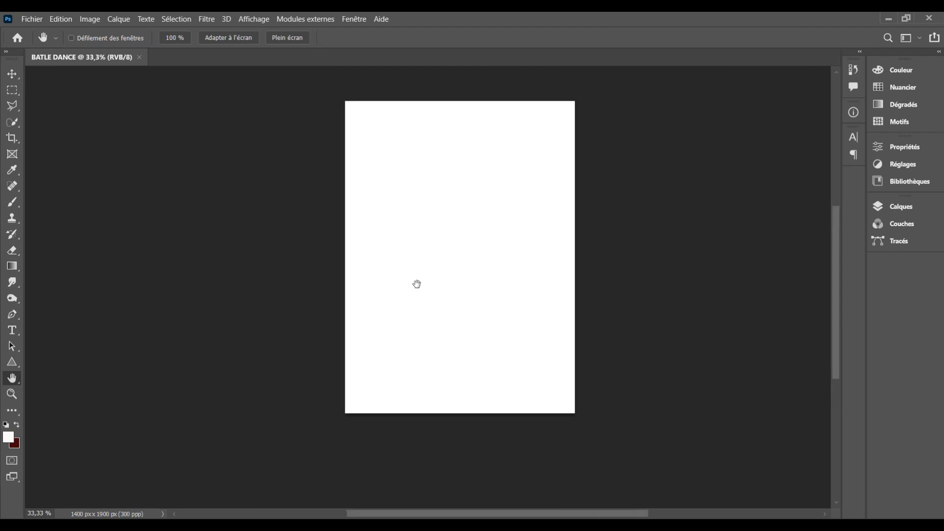
left_click_drag(426, 276, 198, 315)
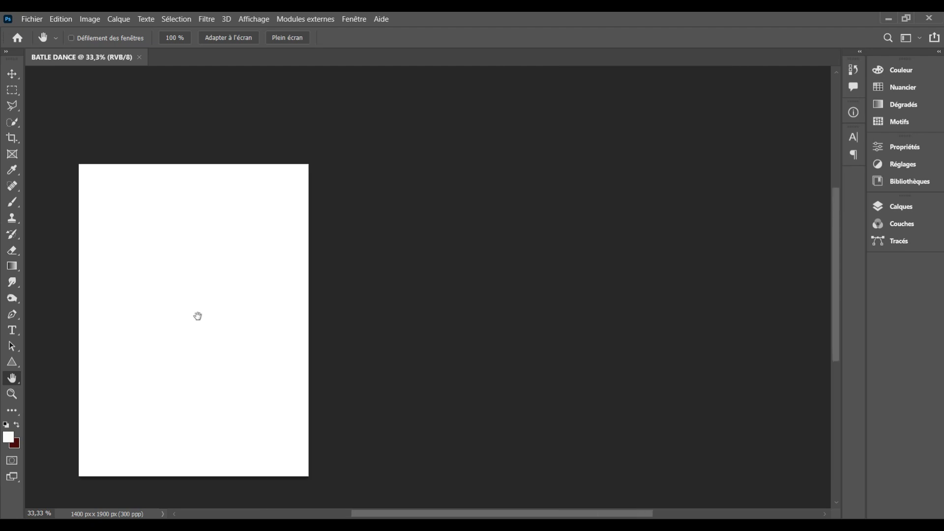
left_click(14, 381)
double_click(14, 381)
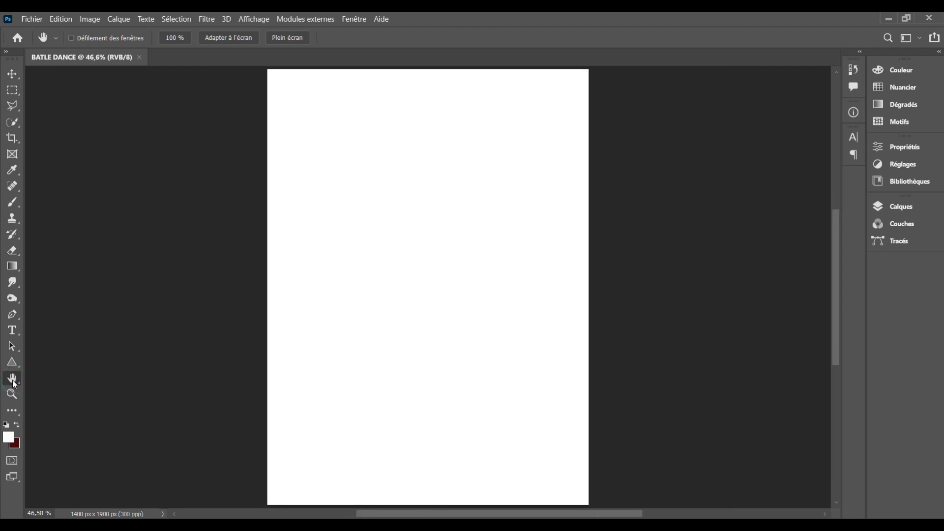
Step: Select the Move tool
left_click(18, 80)
left_click(10, 79)
left_click(9, 80)
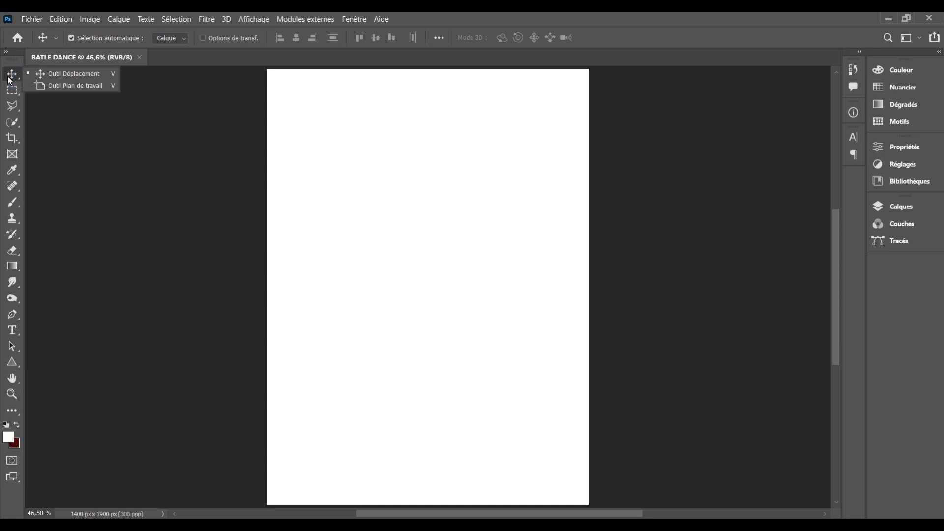
left_click(9, 79)
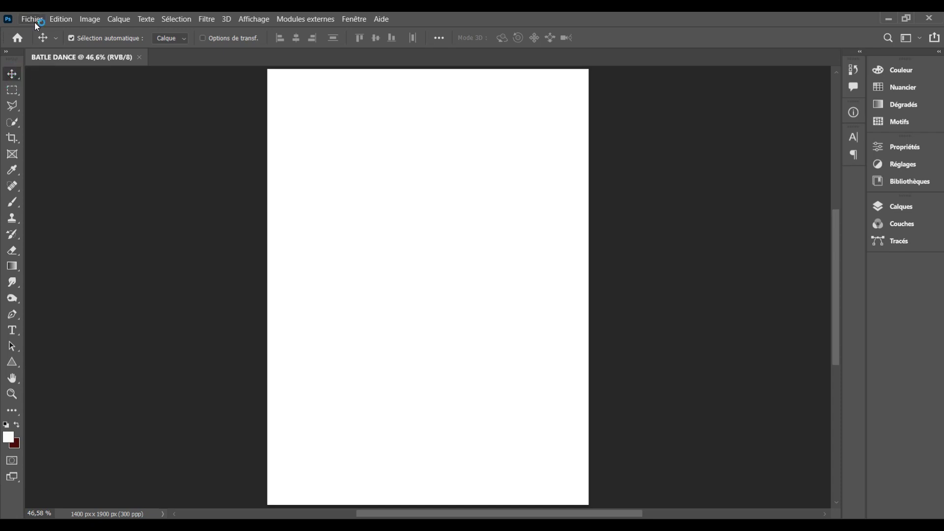
Step: In the Open dialog, browse Bureau > dcom > Annive bb > FEVRIER
left_click(33, 21)
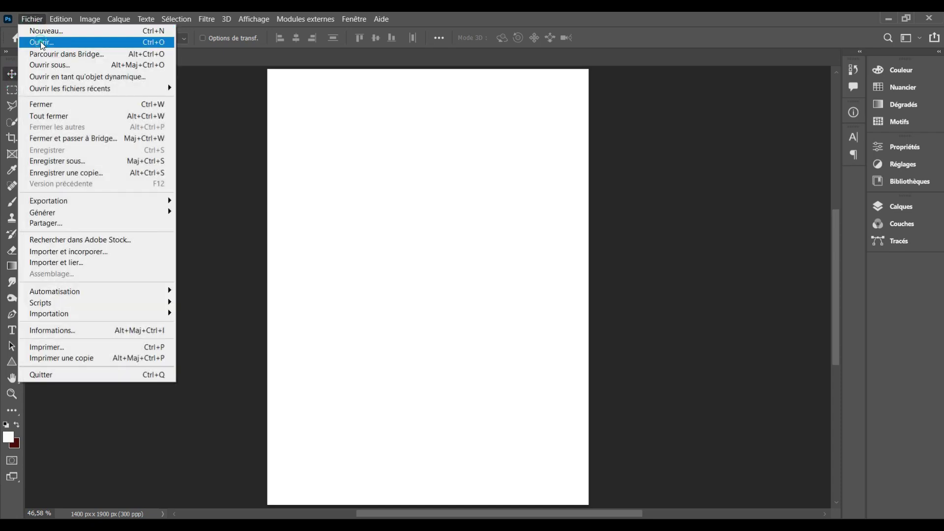
left_click(41, 43)
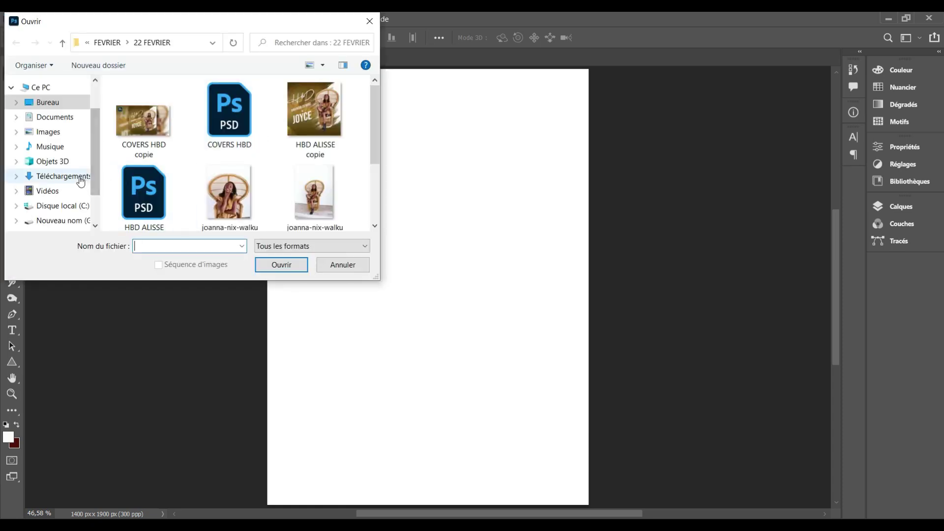
left_click(55, 101)
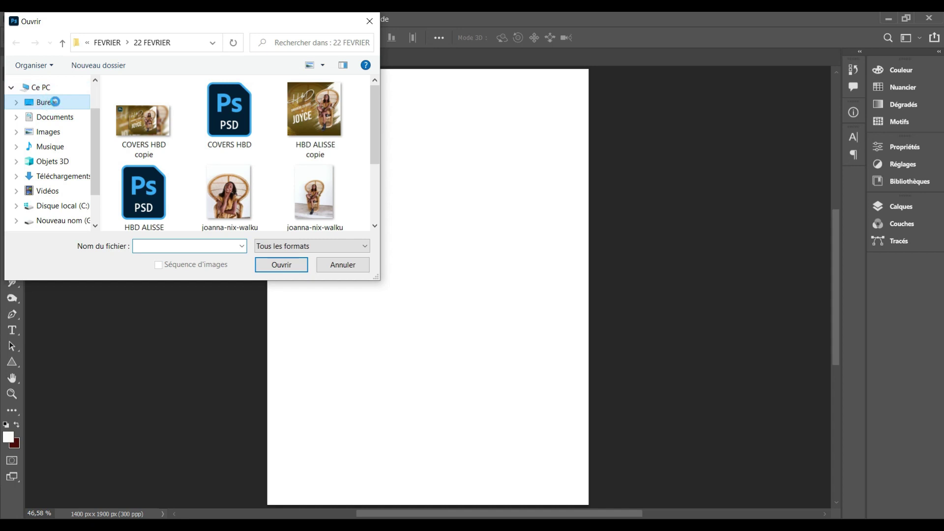
left_click(183, 141)
double_click(183, 141)
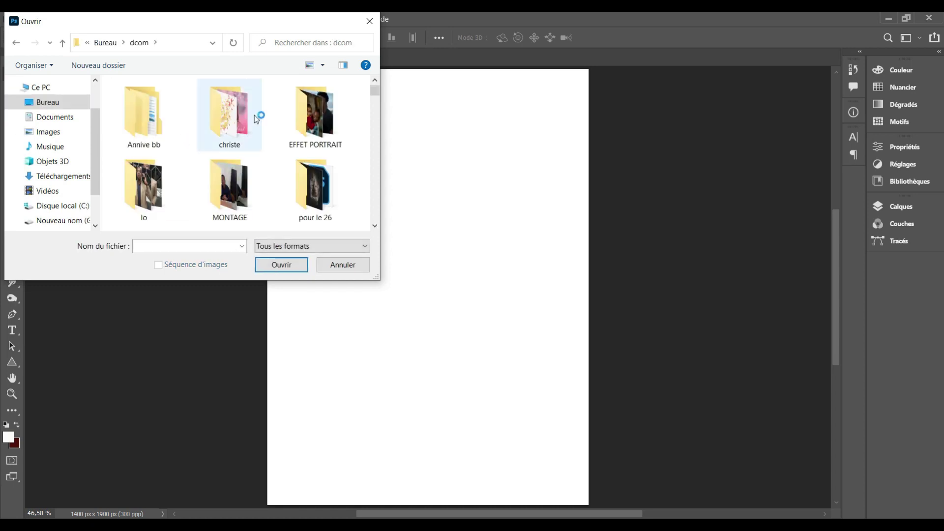
left_click(153, 123)
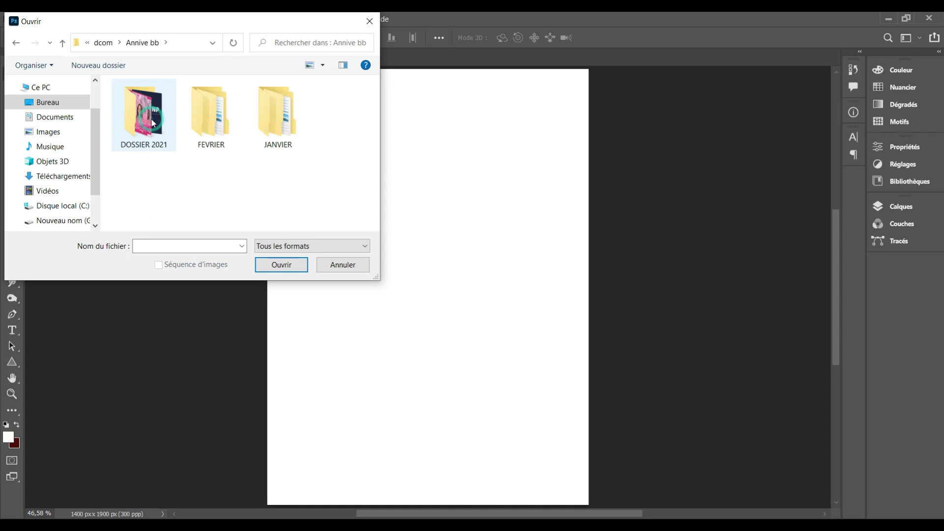
double_click(227, 121)
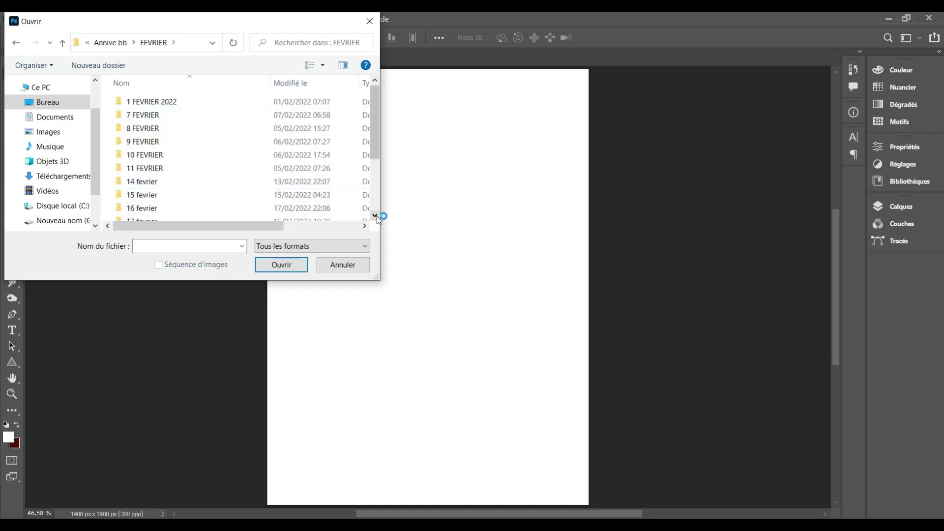
Step: Open the 23 FEVRIER folder, select both images, and open them
scroll(376, 207, "down", 1)
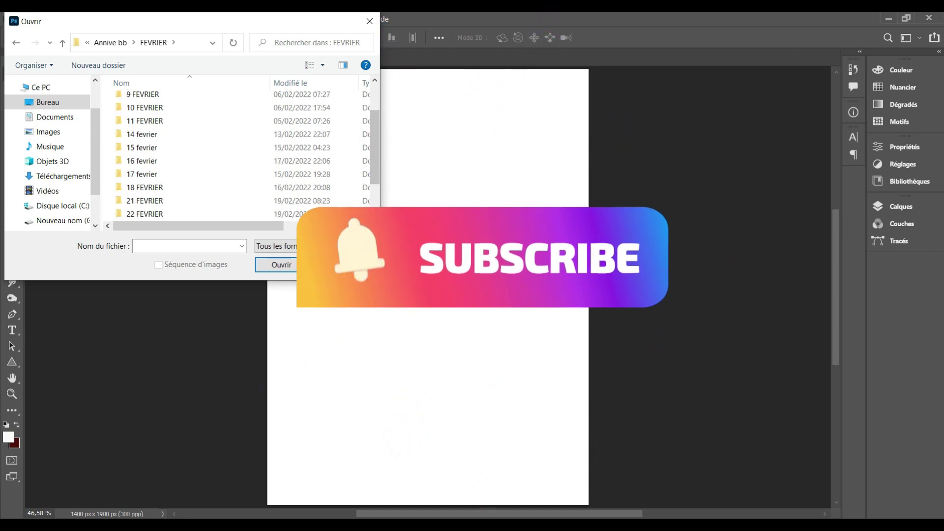
scroll(376, 207, "down", 1)
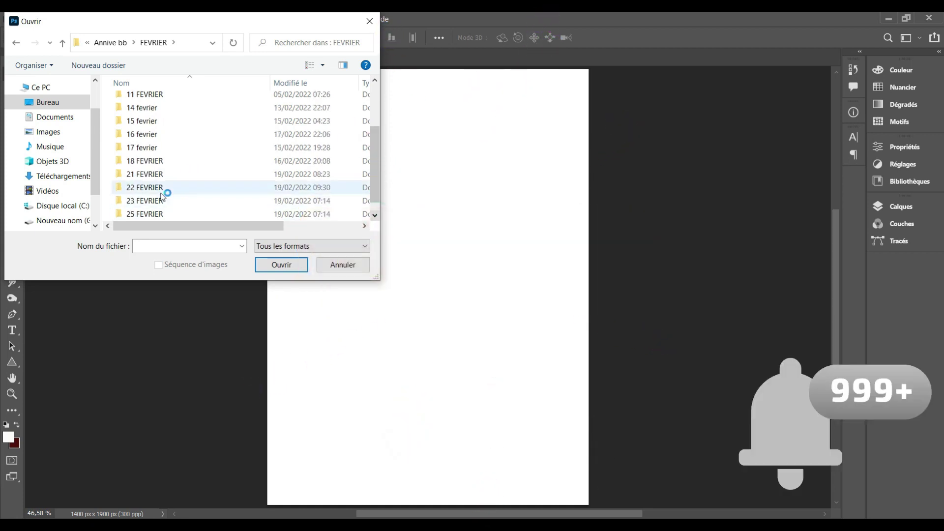
left_click(159, 200)
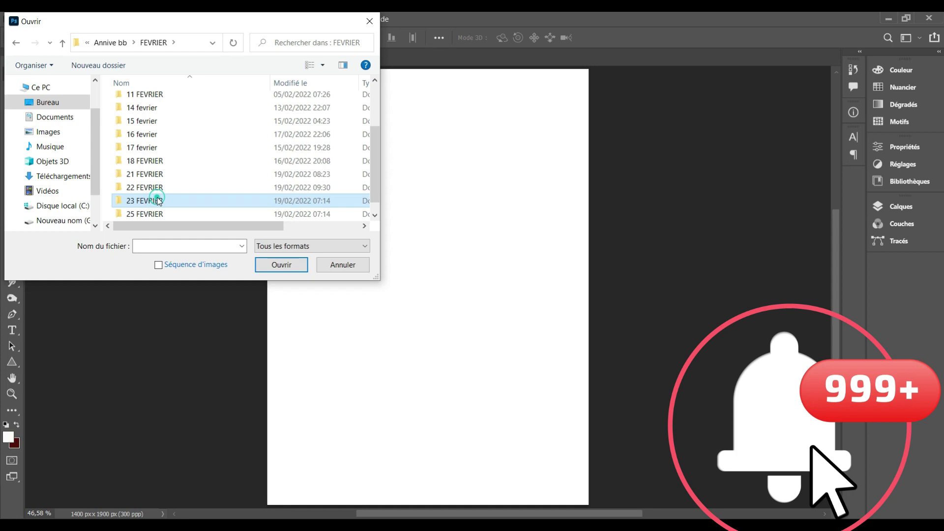
double_click(159, 201)
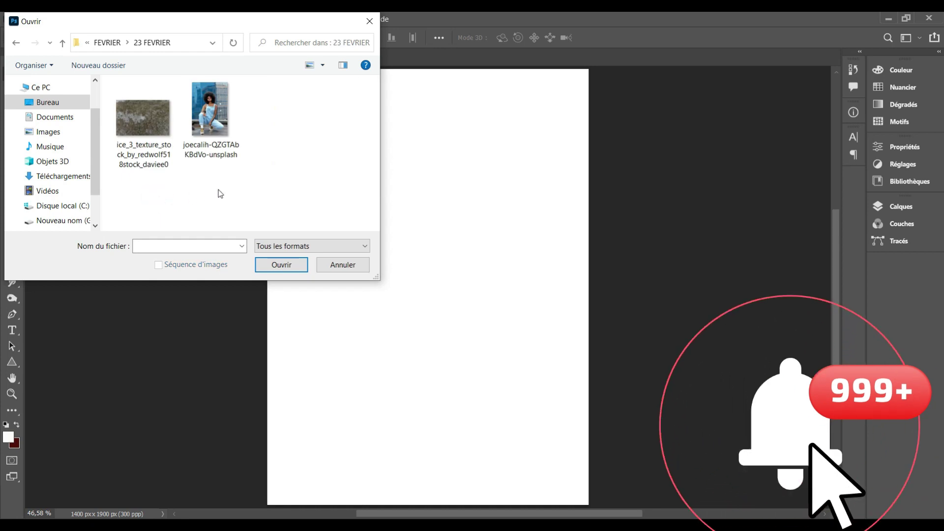
key("ctrl+a")
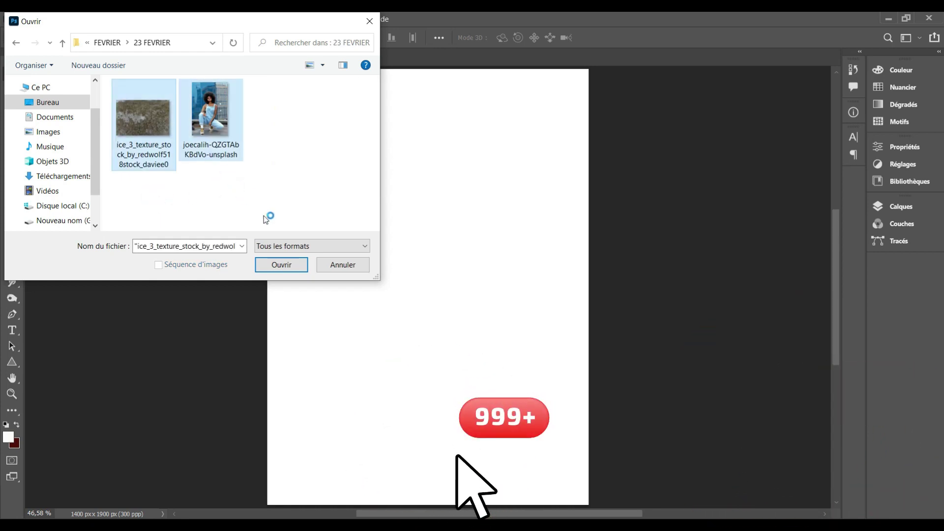
left_click(288, 268)
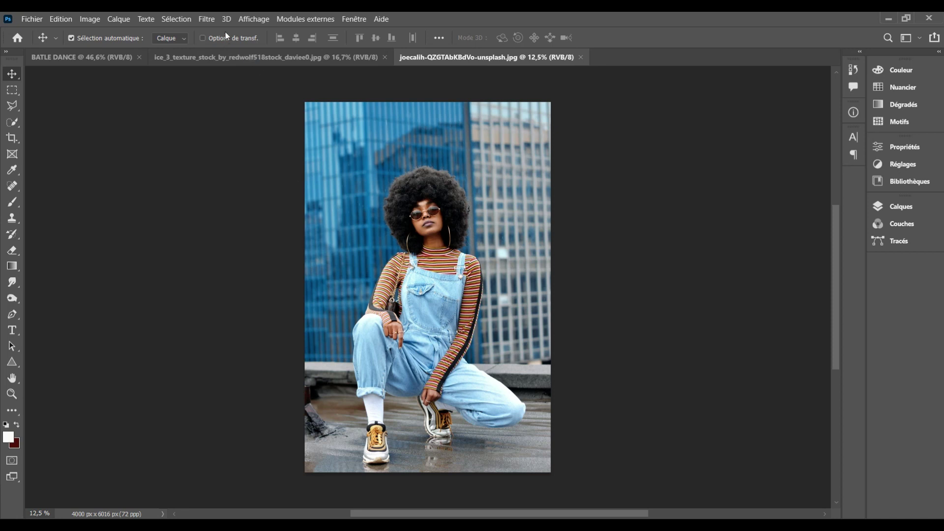
Step: Select the woman with Select Subject and copy her to a new layer, Calque 1, with Ctrl+J
left_click(177, 19)
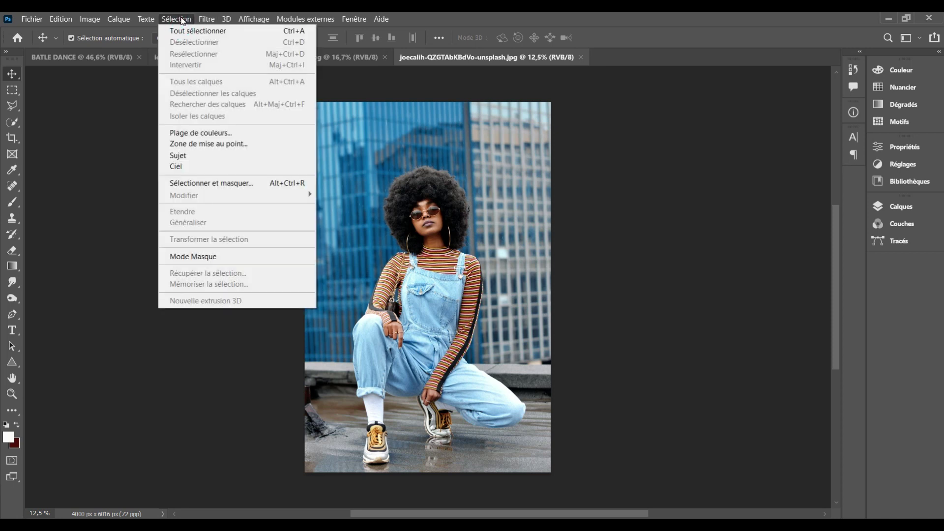
left_click(187, 156)
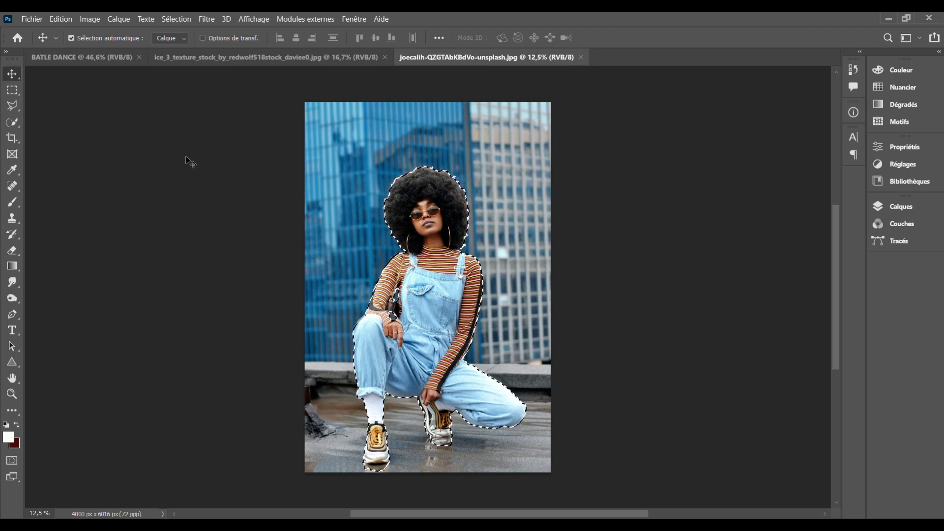
key("ctrl")
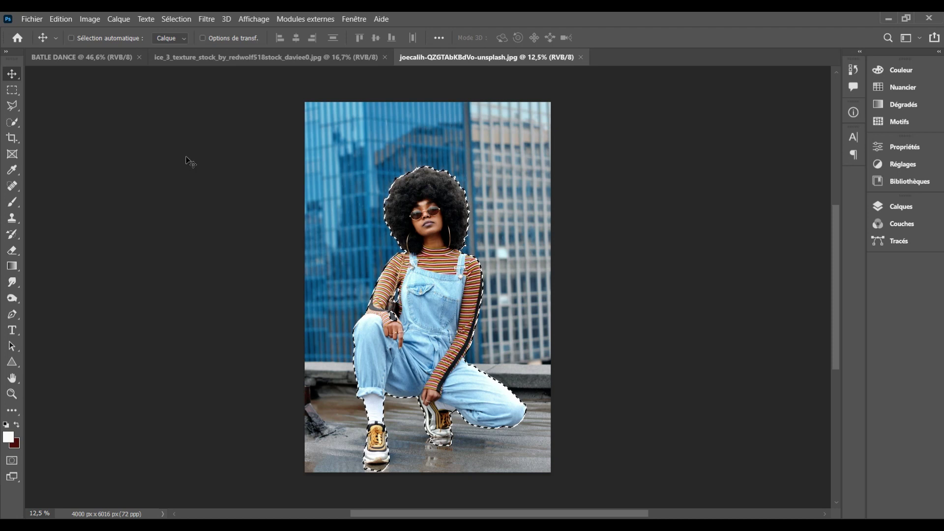
key("ctrl+j")
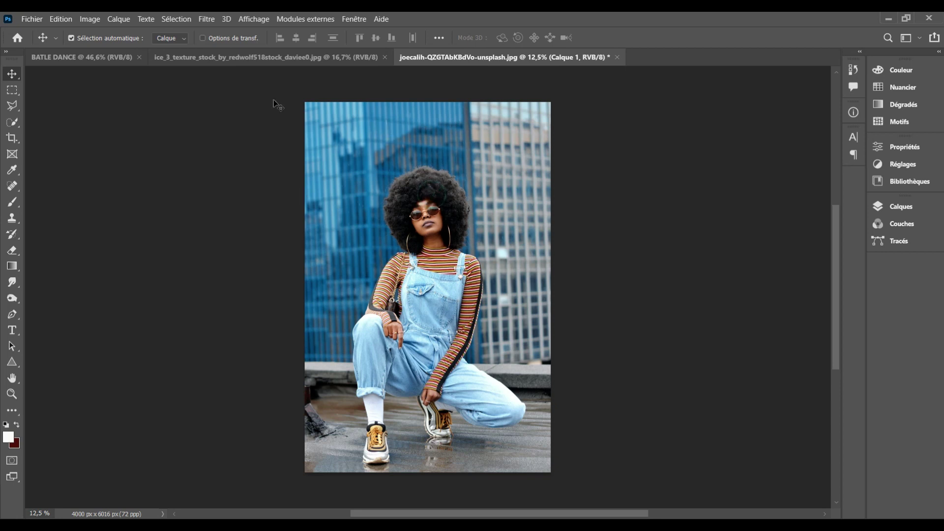
Step: Drag Calque 1 into BATLE DANCE, then Free Transform it to 29% and commit
mouse_move(171, 86)
left_mouse_down()
mouse_move(328, 169)
mouse_move(415, 245)
left_mouse_up()
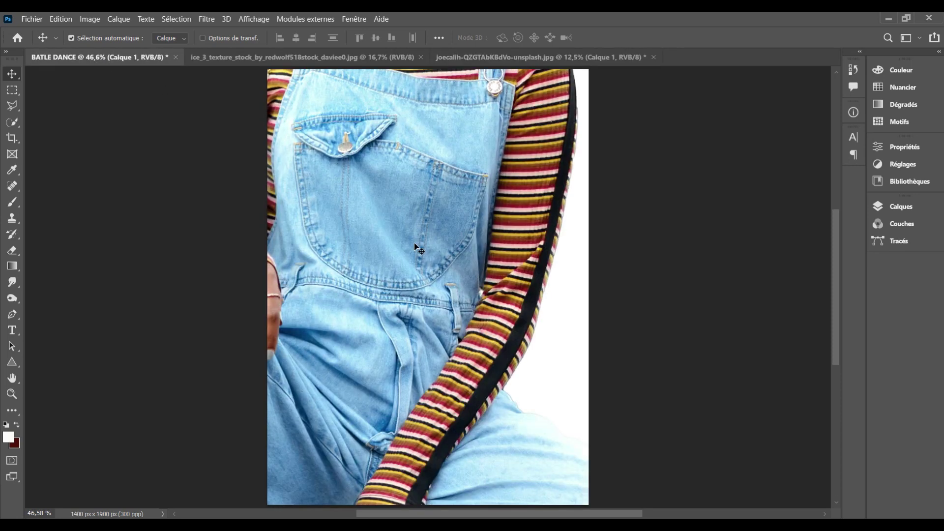
key("ctrl")
key("ctrl+t")
left_click(289, 38)
scroll(289, 38, "down", 2)
scroll(289, 38, "down", 8)
scroll(289, 38, "down", 8)
scroll(289, 37, "down", 9)
scroll(290, 38, "down", 8)
scroll(289, 38, "down", 8)
scroll(290, 38, "down", 8)
scroll(289, 38, "down", 4)
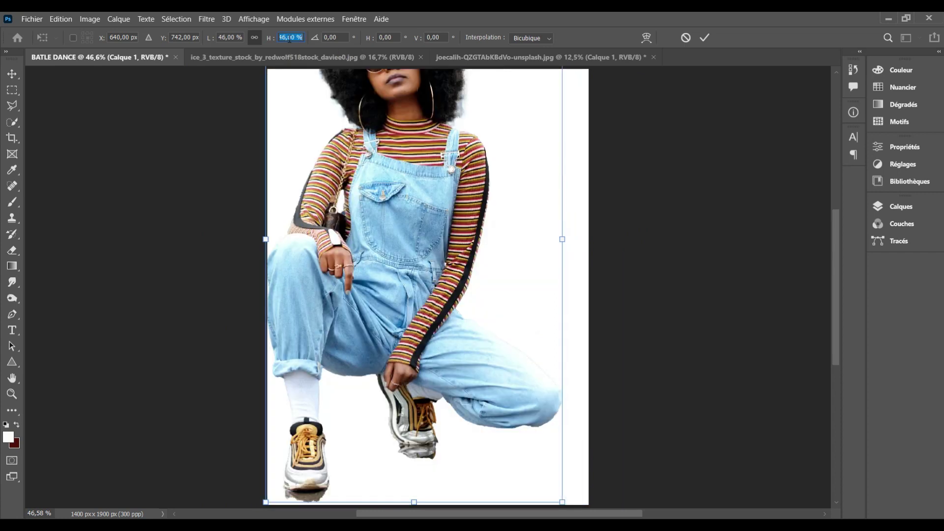
scroll(289, 38, "down", 1)
scroll(289, 38, "down", 4)
scroll(289, 38, "down", 4)
scroll(289, 38, "down", 1)
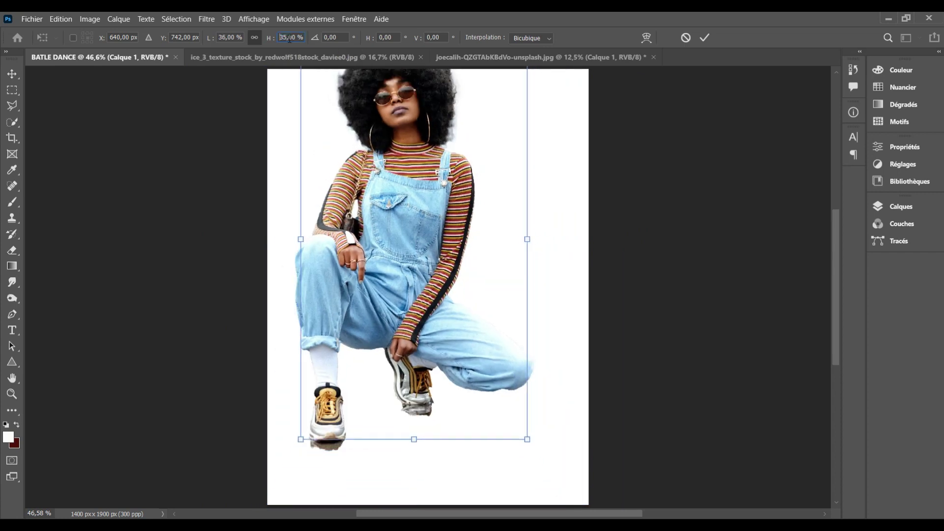
scroll(289, 38, "down", 2)
scroll(289, 38, "down", 2)
scroll(289, 38, "down", 1)
scroll(289, 38, "down", 1)
scroll(289, 37, "down", 1)
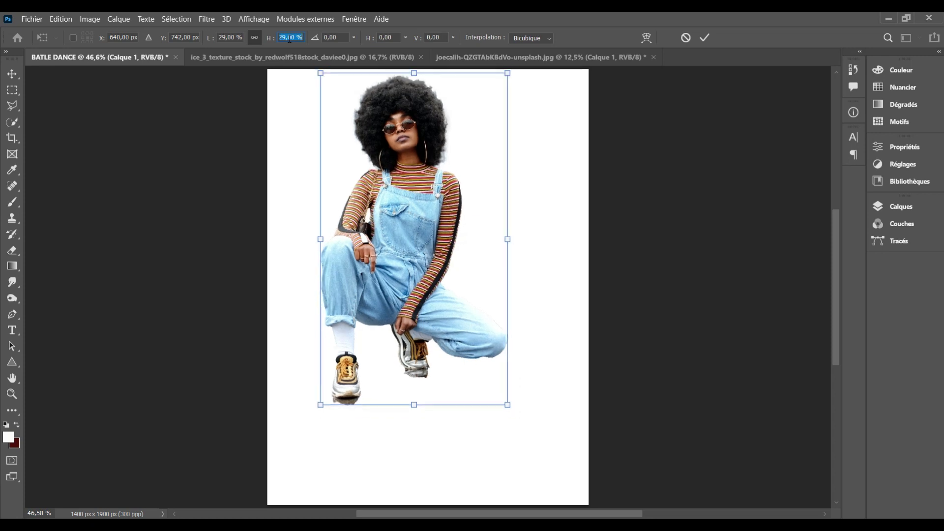
left_click(413, 189)
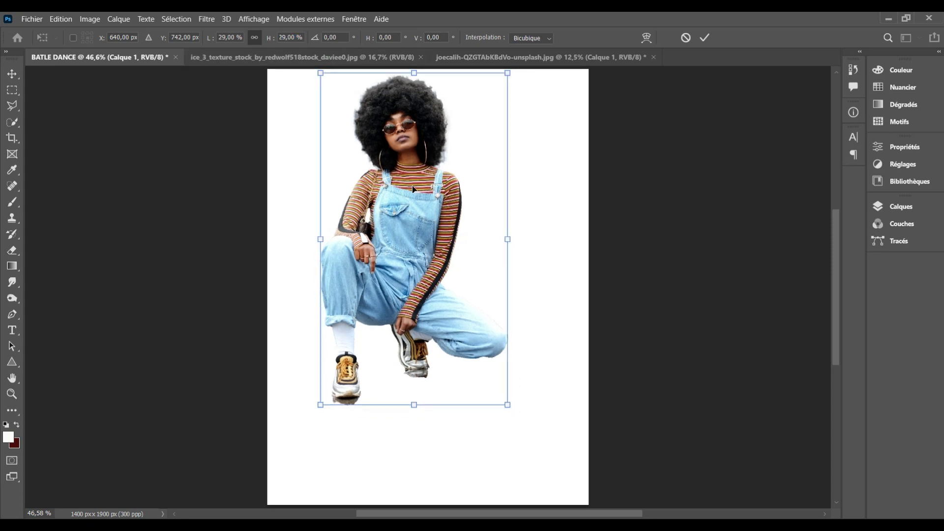
left_click(705, 38)
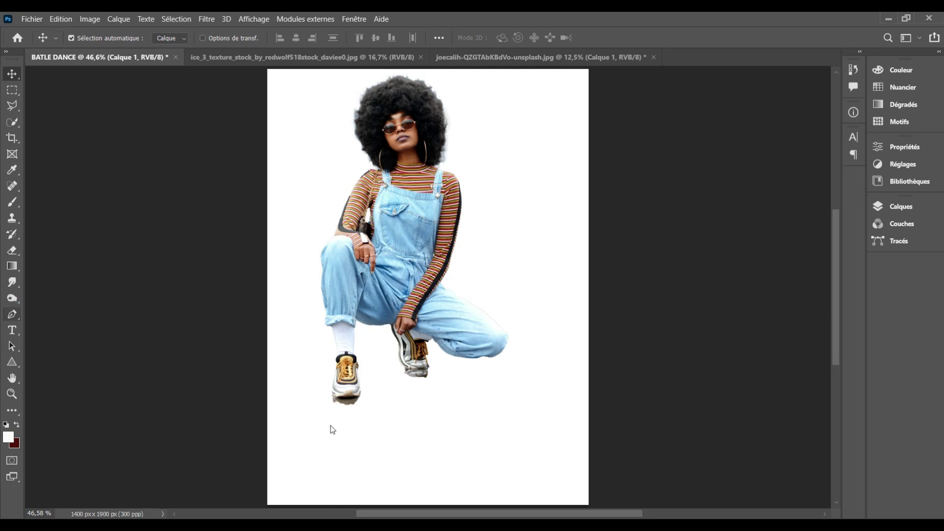
Step: Outline the grey patch under the left shoe with the Pen tool and make it a selection
key("p")
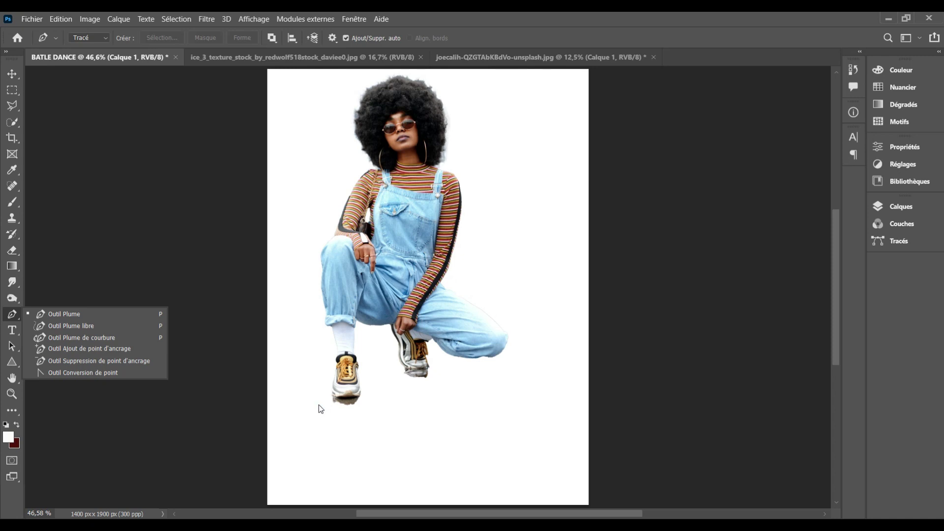
left_click(319, 405)
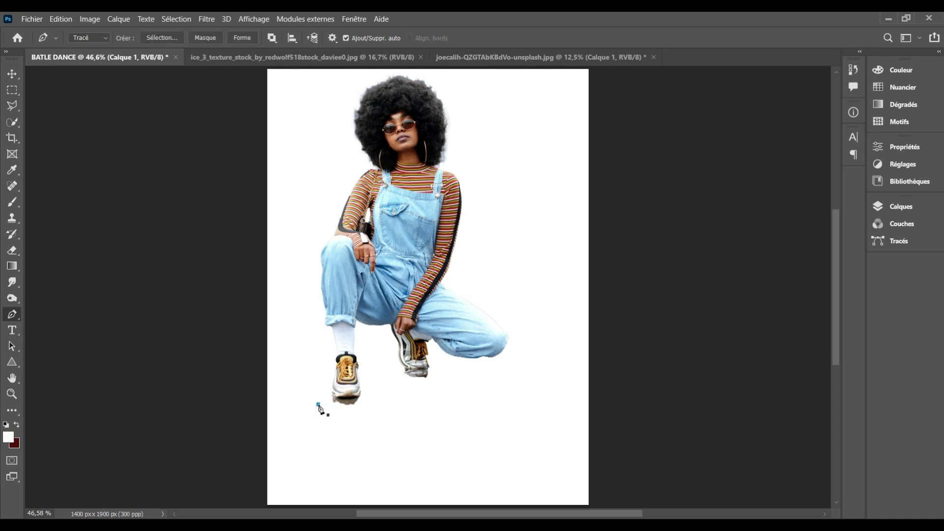
left_click(329, 396)
left_click_drag(361, 395, 379, 384)
left_click_drag(381, 387, 386, 393)
left_click_drag(352, 436, 324, 436)
left_click(323, 428)
left_click(318, 405)
left_click(319, 406)
left_click(319, 406)
key("ctrl+Return")
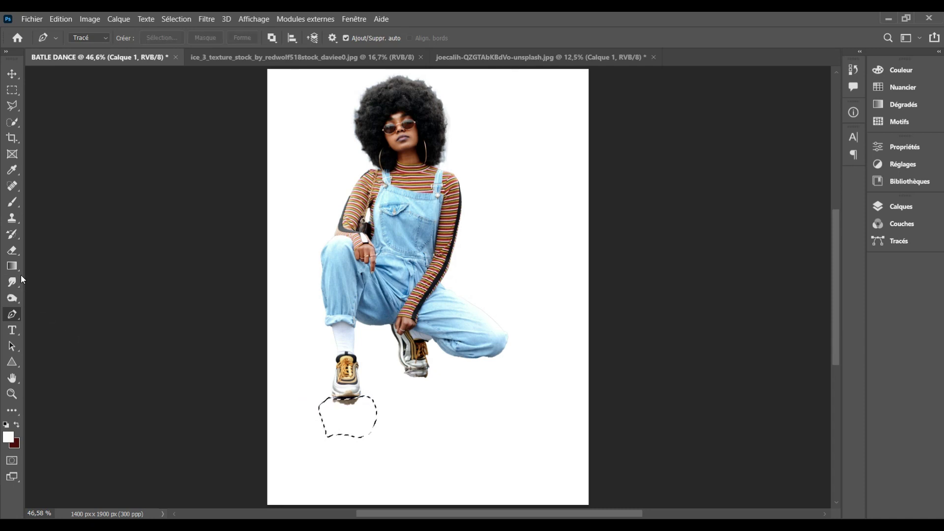
Step: Erase the selected patch, deselect, then erase the shadow along the right shoe's sole
left_click(12, 250)
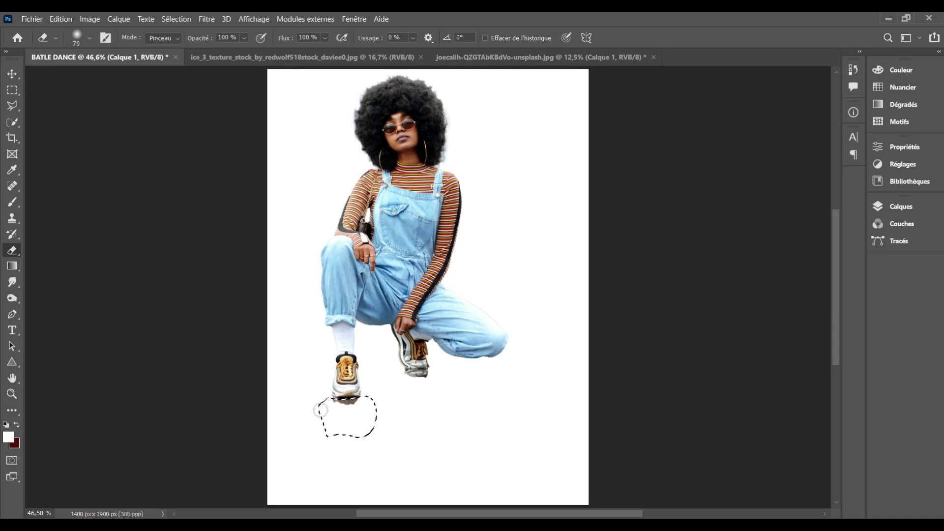
left_click_drag(339, 407, 371, 396)
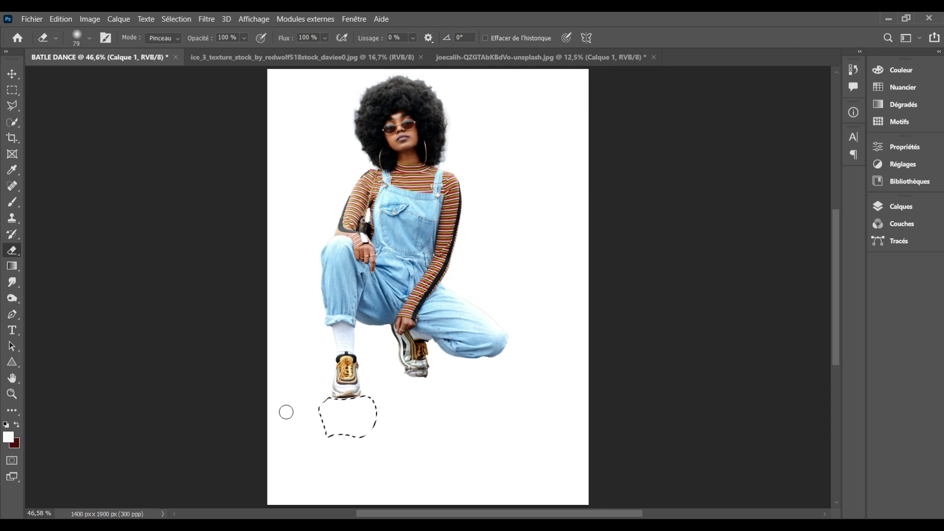
key("ctrl+d")
left_click_drag(406, 377, 434, 377)
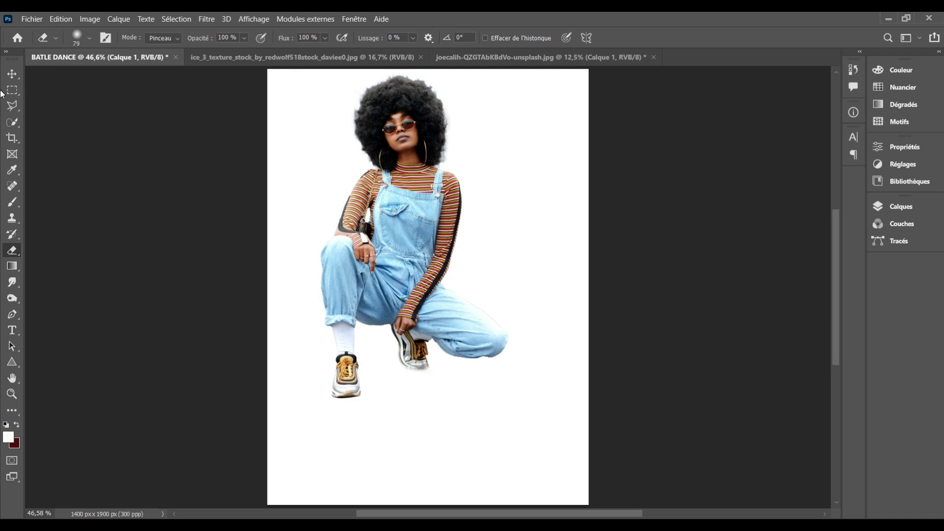
Step: Close the joecalih street photo, choosing Non to discard changes, then view the ice texture
left_click(14, 75)
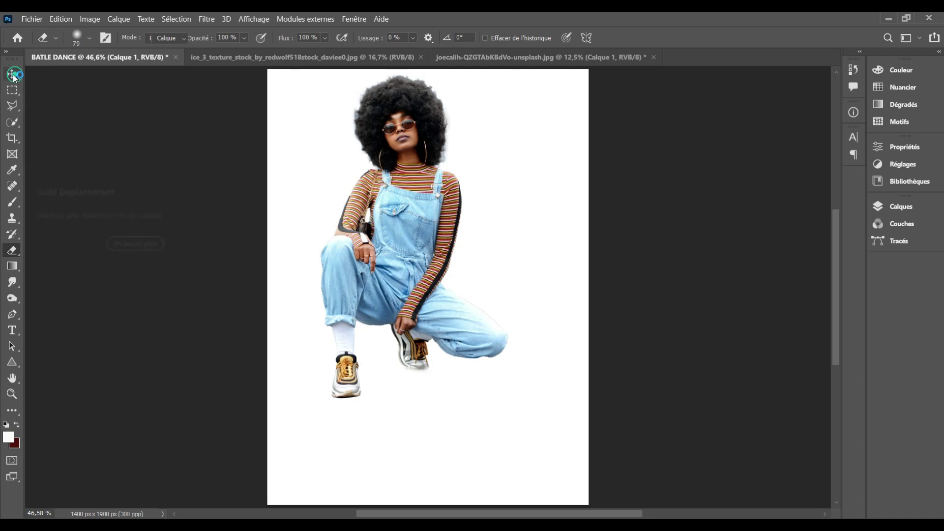
left_click(462, 57)
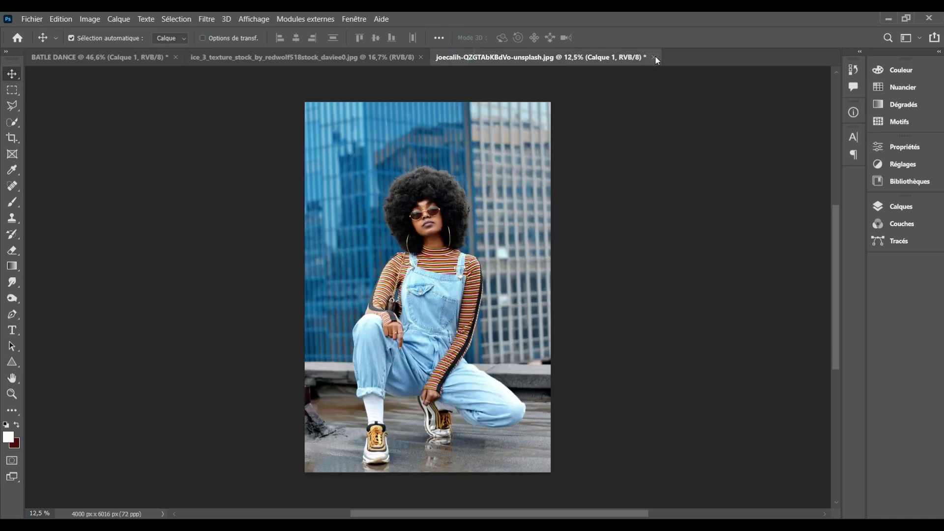
key("ctrl+q")
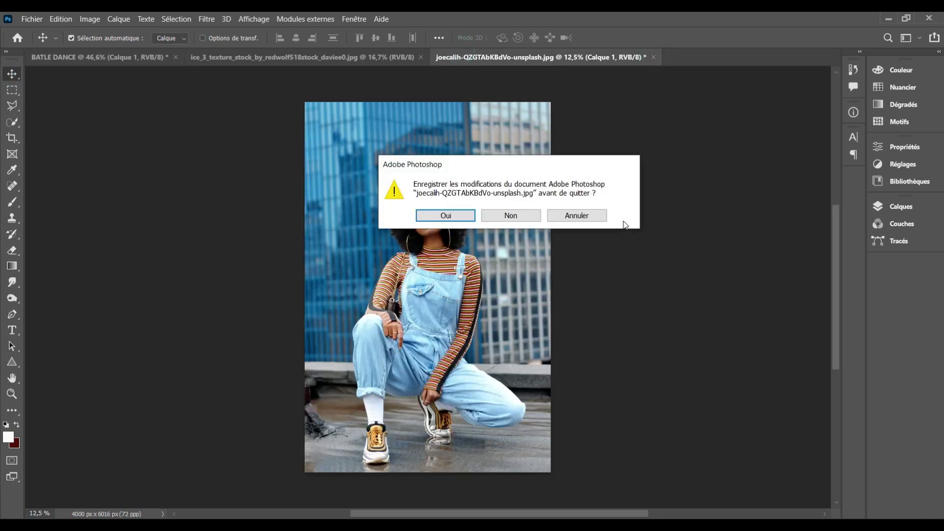
left_click(515, 215)
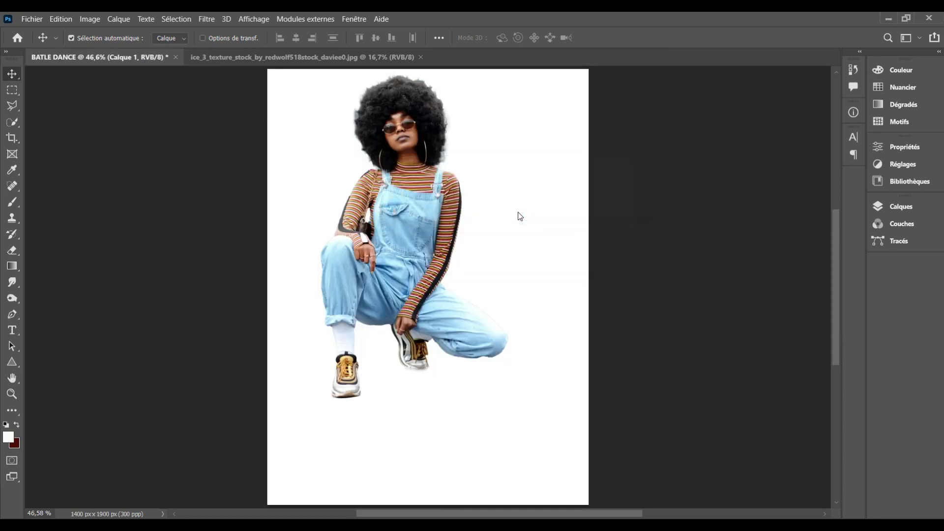
left_click(321, 57)
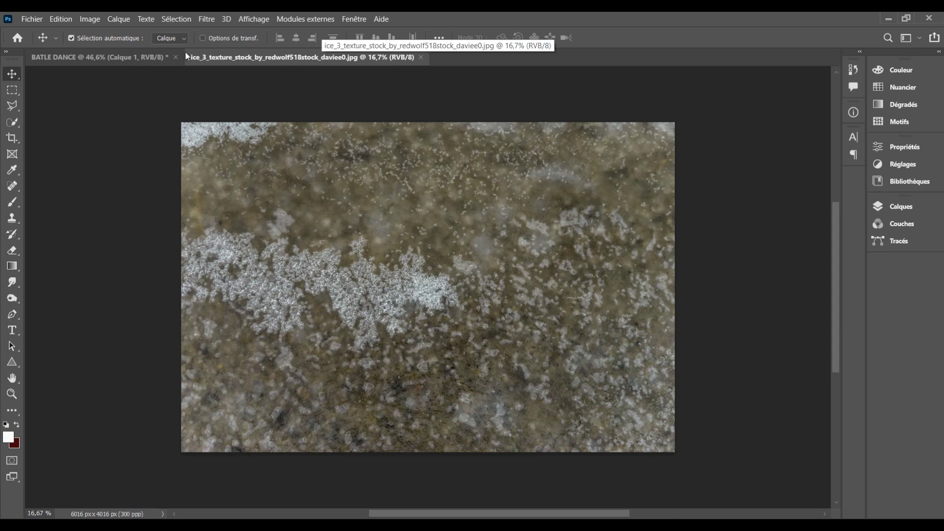
Step: Return to the BATLE DANCE poster, show the Calques panel, and select Arrière-plan
left_click(136, 56)
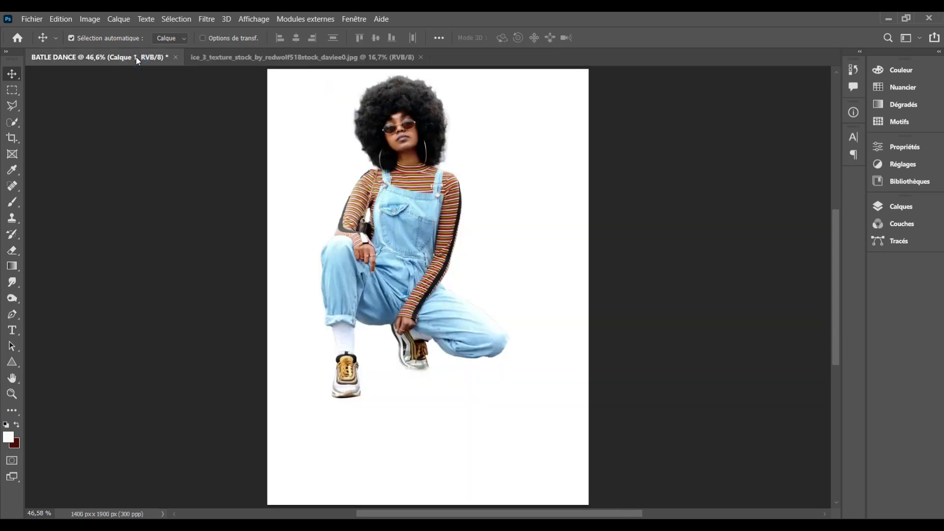
left_click(136, 58)
left_click(894, 207)
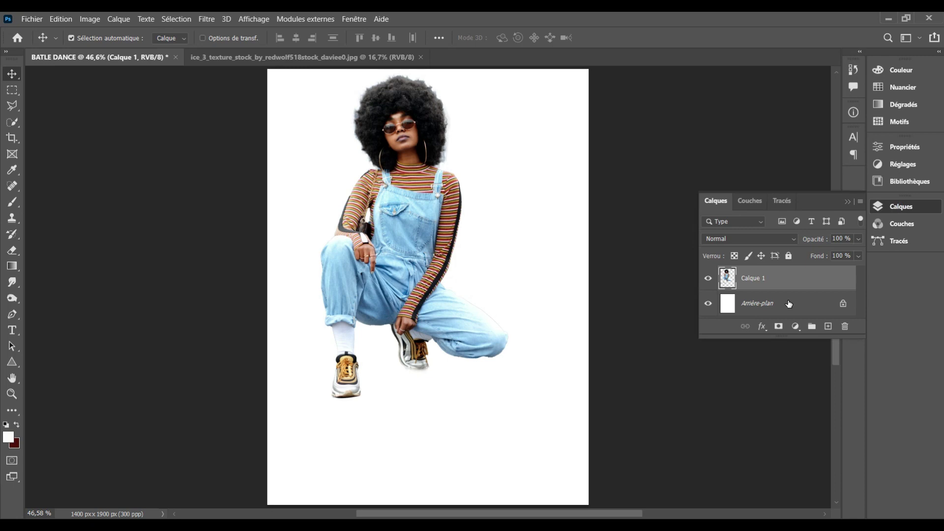
left_click(791, 312)
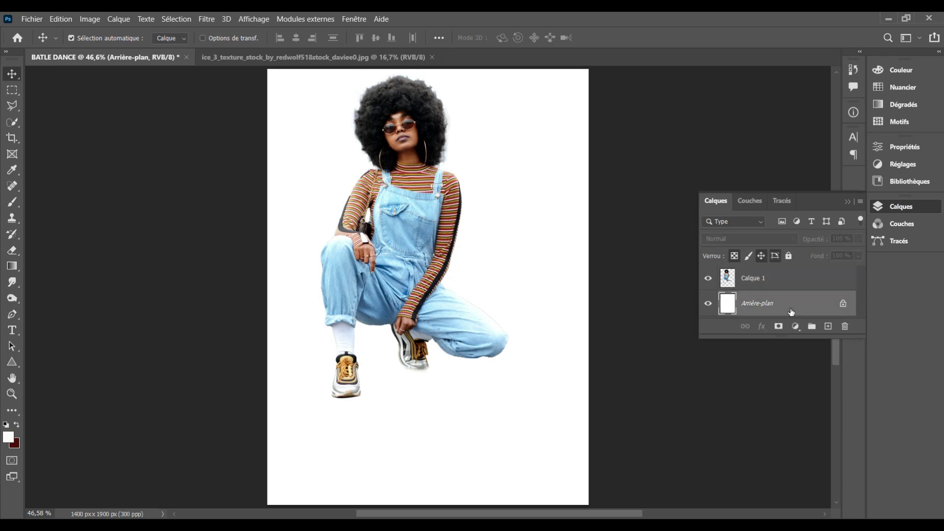
Step: Try a Couleur unie fill layer, cancel it, and reopen the fill/adjustment layer list
left_click(795, 326)
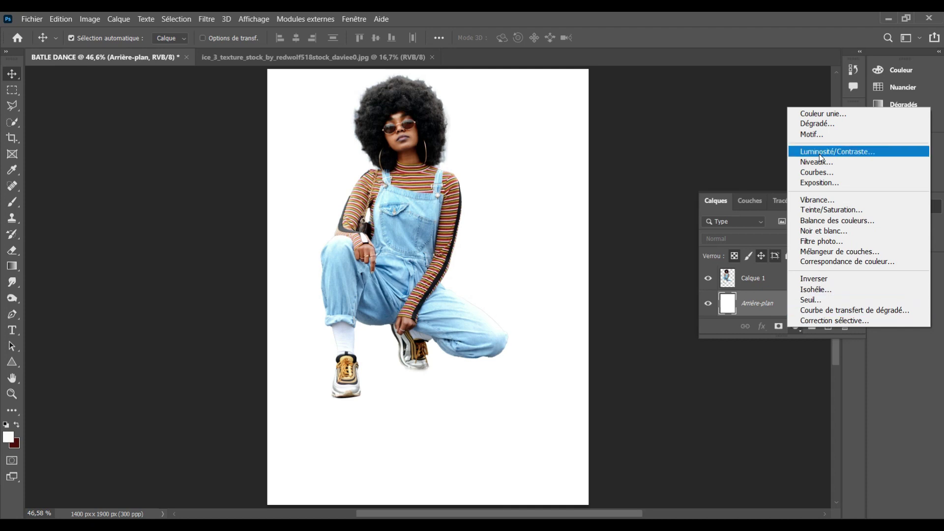
left_click(804, 116)
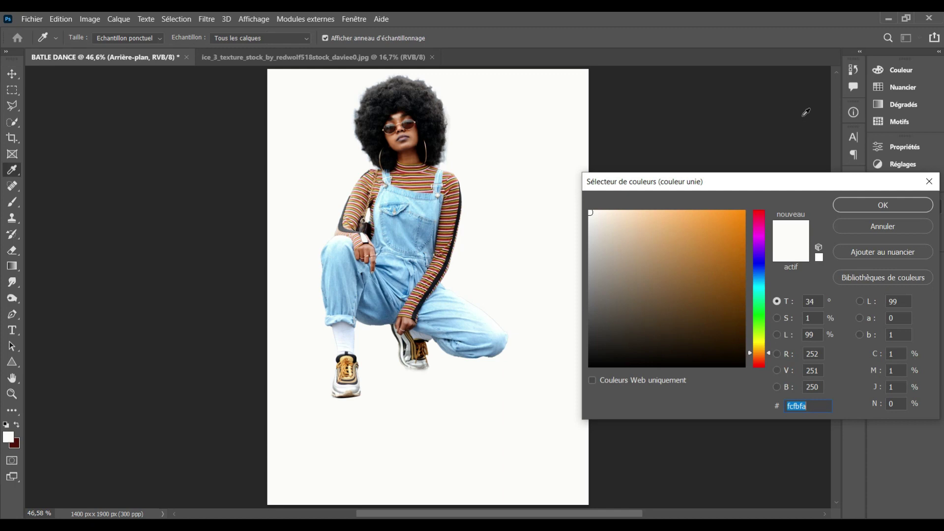
left_click(905, 227)
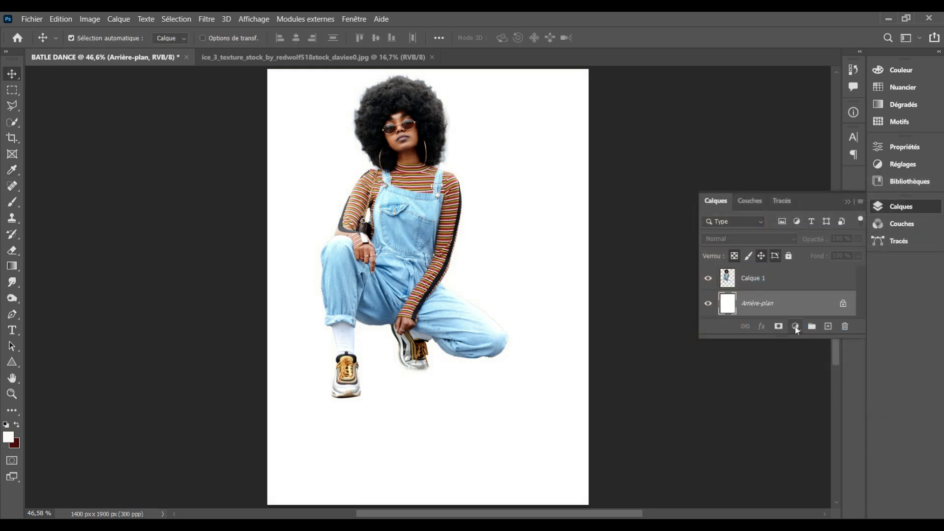
left_click(794, 326)
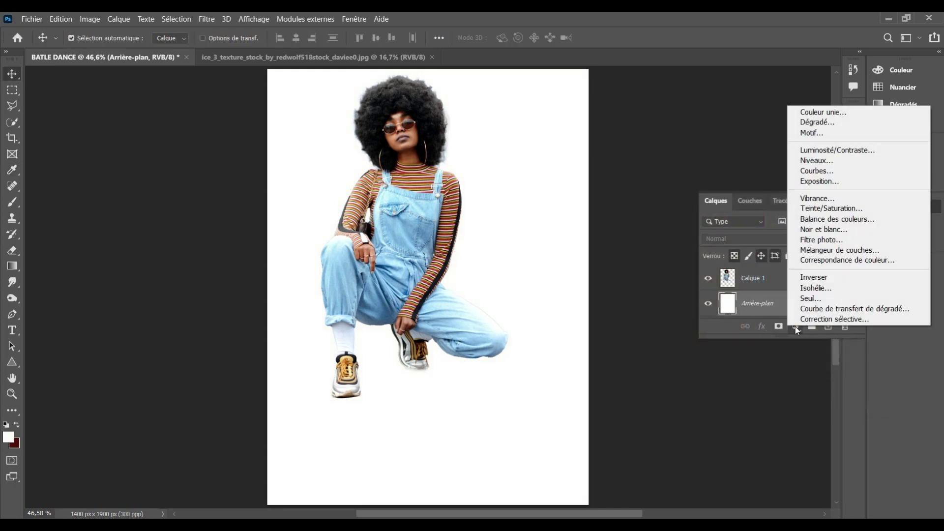
Step: Add a Gradient fill layer above the background and bring up its gradient presets
left_click(825, 126)
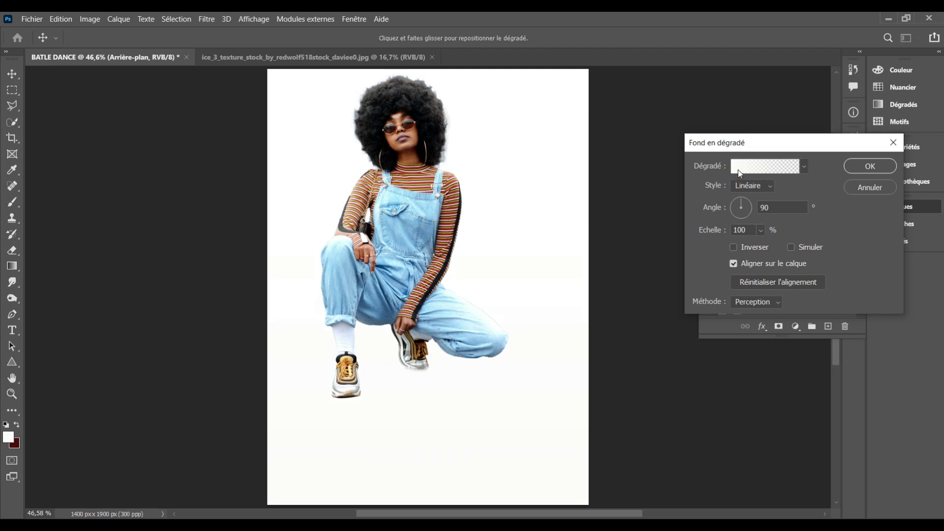
left_click(738, 169)
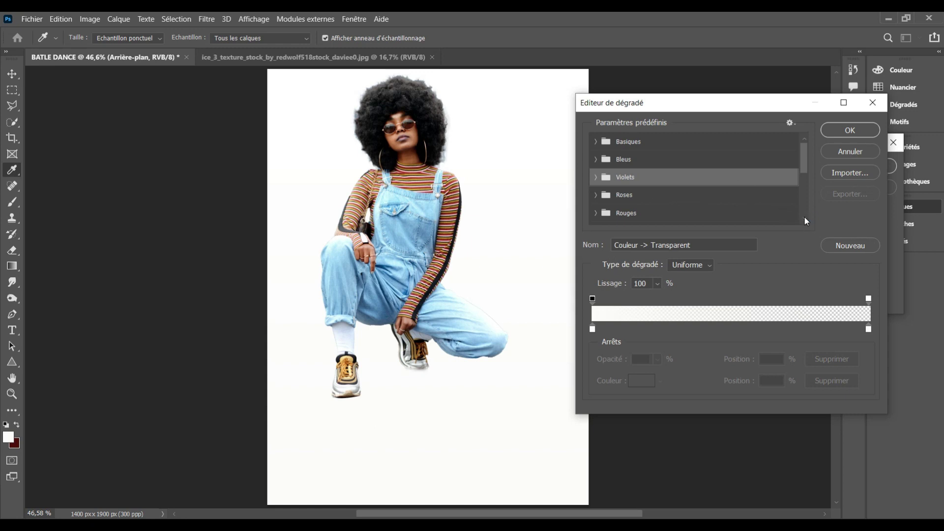
scroll(804, 217, "down", 2)
scroll(805, 217, "down", 1)
scroll(804, 217, "down", 1)
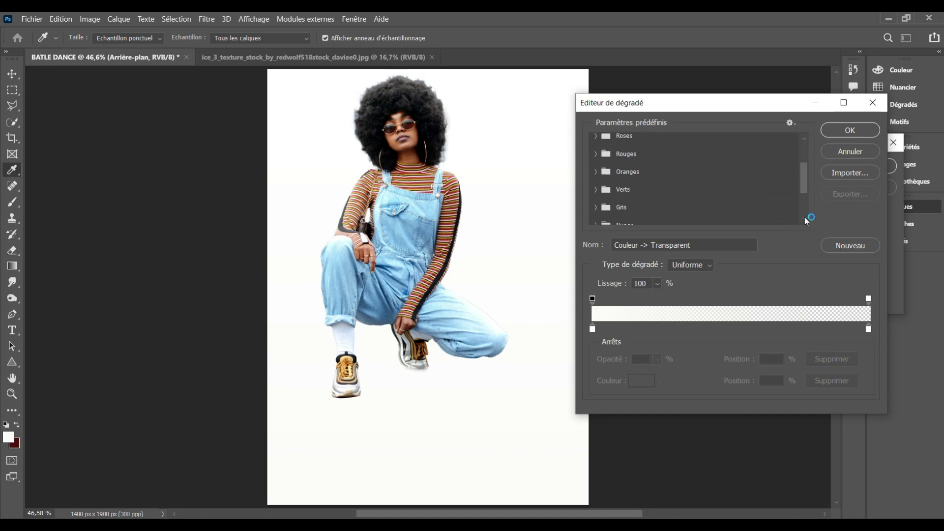
scroll(804, 217, "down", 1)
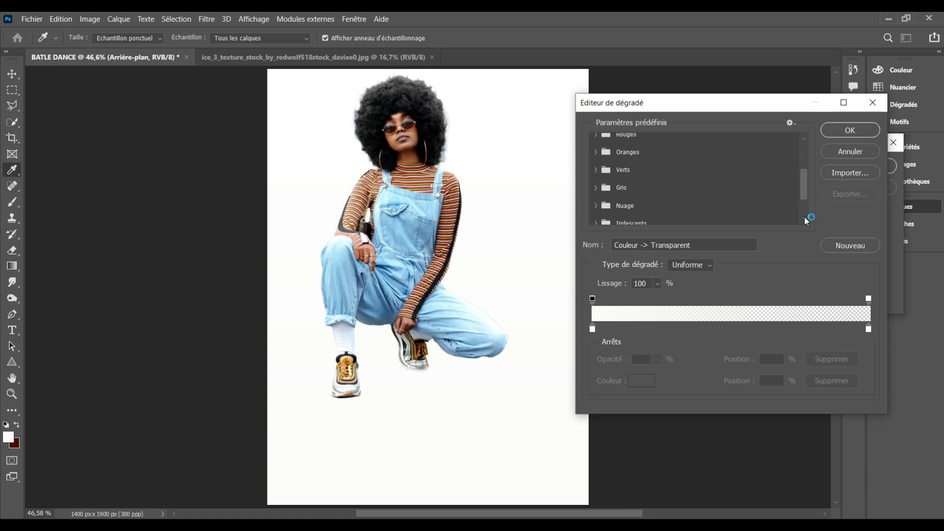
Step: Apply the pink-to-lavender Pastels_09 preset from the Pastels folder and confirm it
left_click(595, 206)
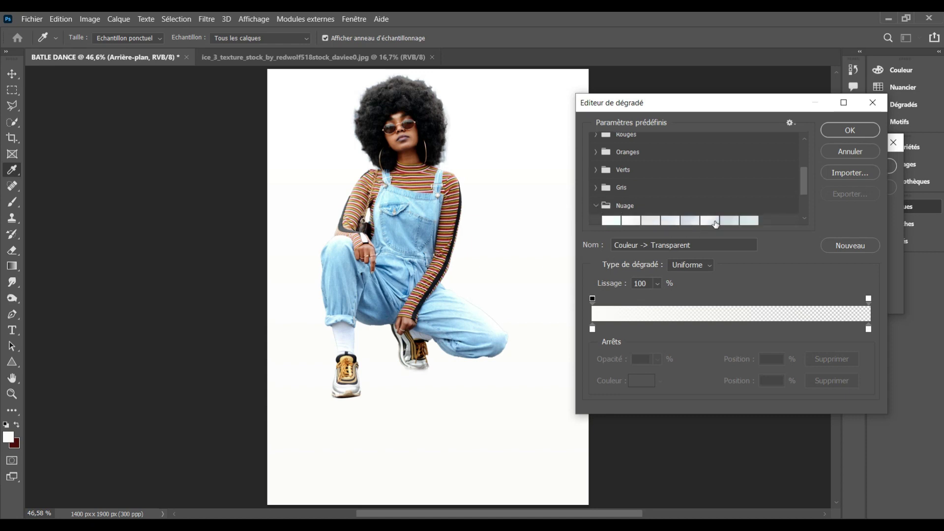
scroll(803, 217, "down", 2)
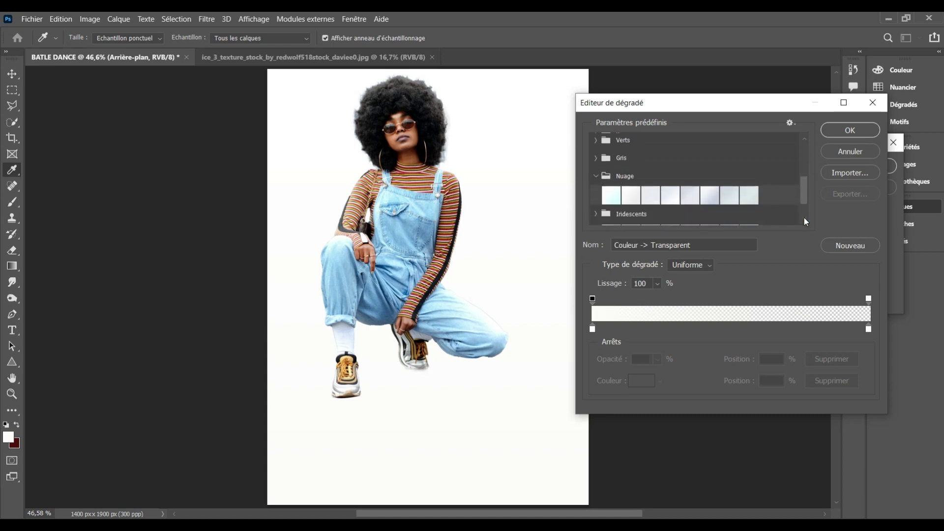
left_click(804, 218)
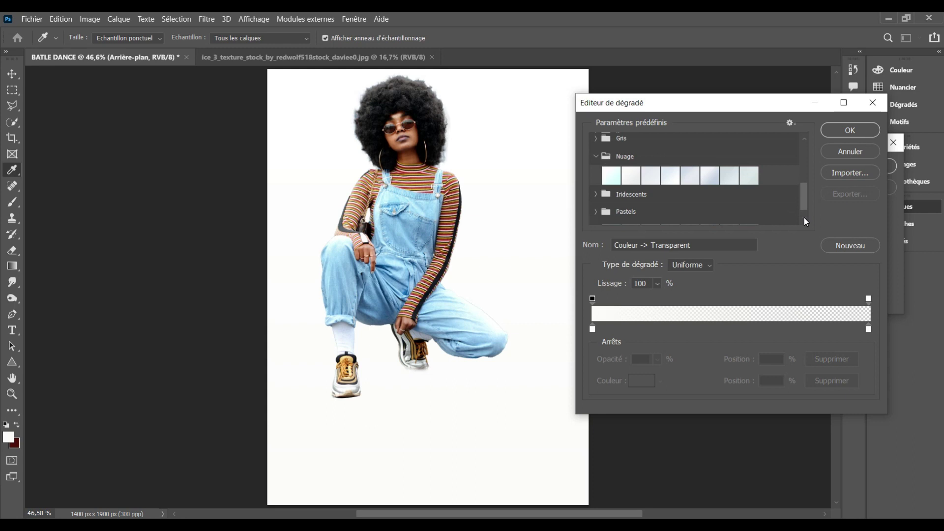
left_click(596, 157)
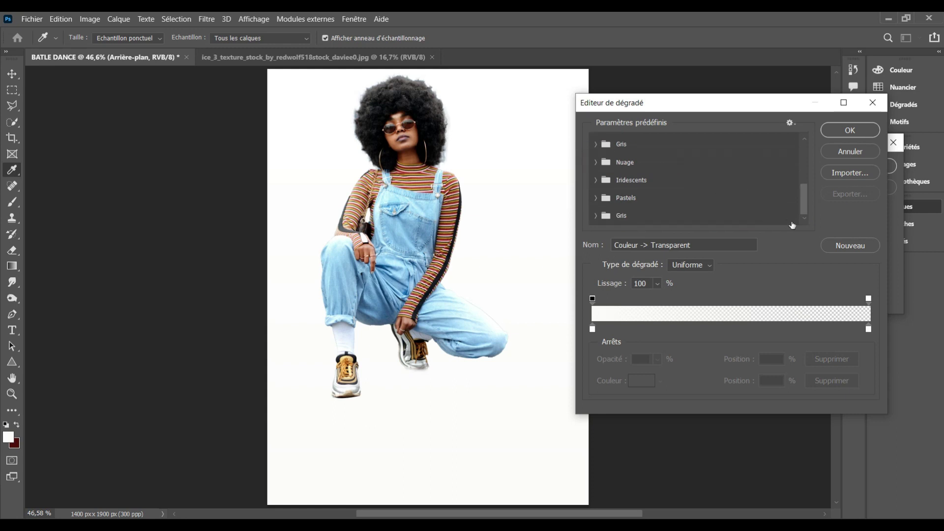
left_click(595, 197)
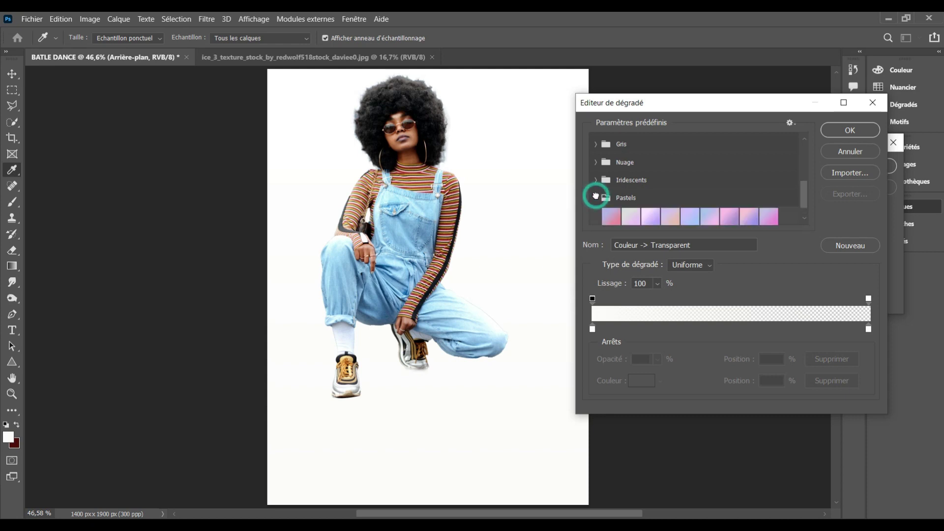
left_click(807, 219)
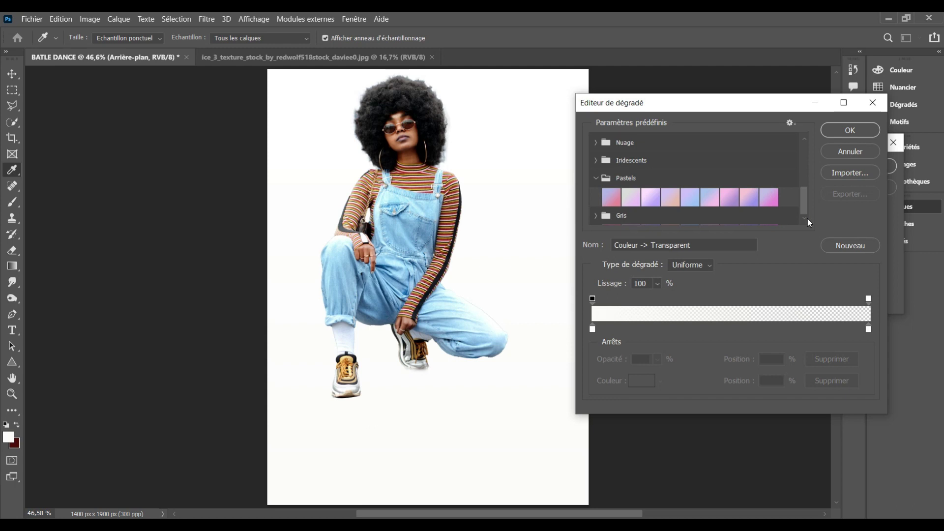
left_click(768, 202)
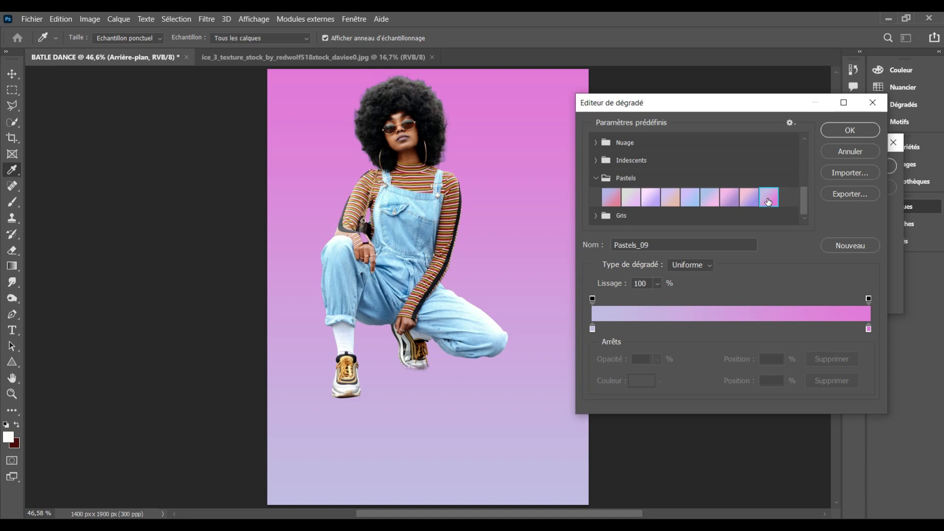
left_click(847, 132)
Step: Keep the Pastels gradient, set its style to Réfléchi, and commit the gradient fill layer
left_click(847, 133)
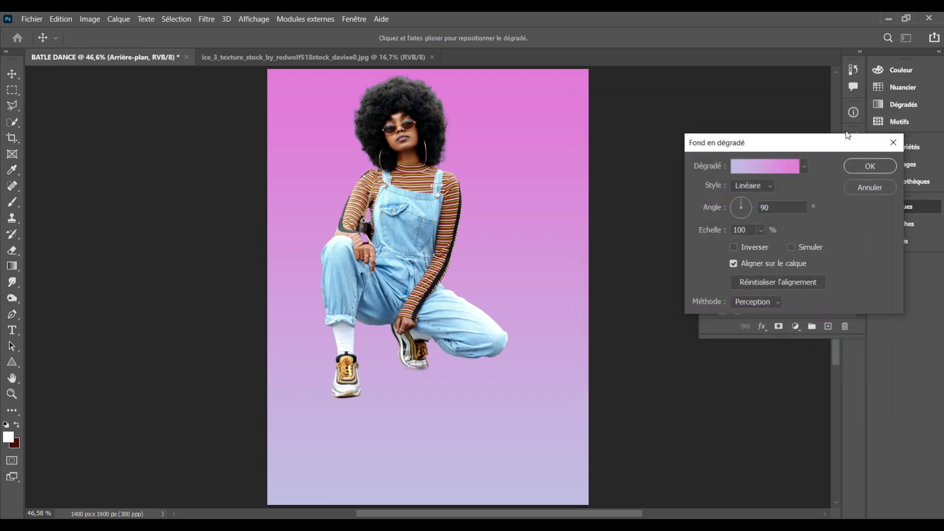
left_click(826, 145)
left_click(770, 189)
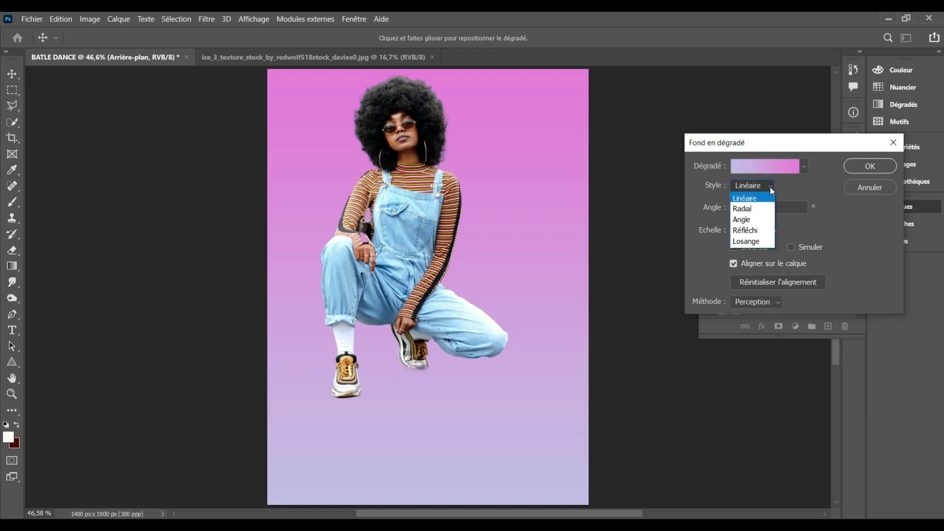
left_click(748, 230)
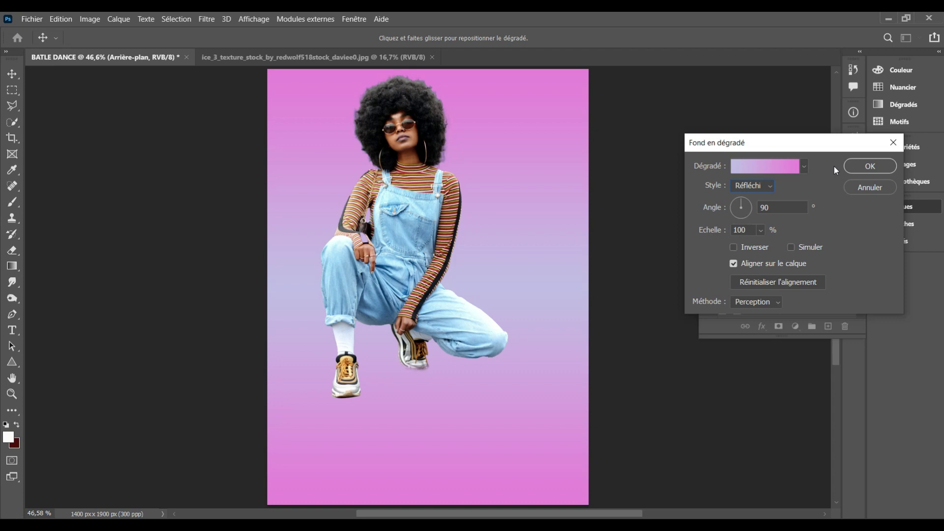
left_click(870, 166)
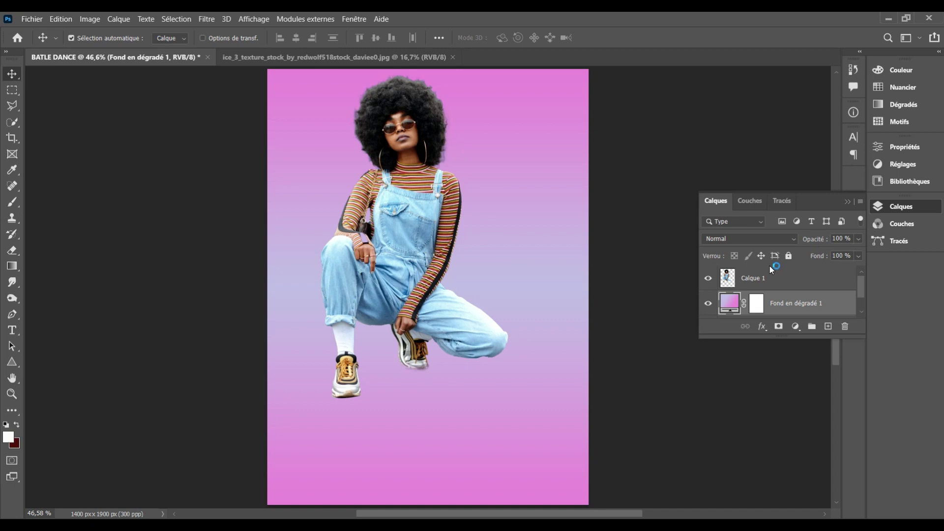
Step: In the fill's gradient, change the right colour stop to dark navy #020c2e
double_click(733, 310)
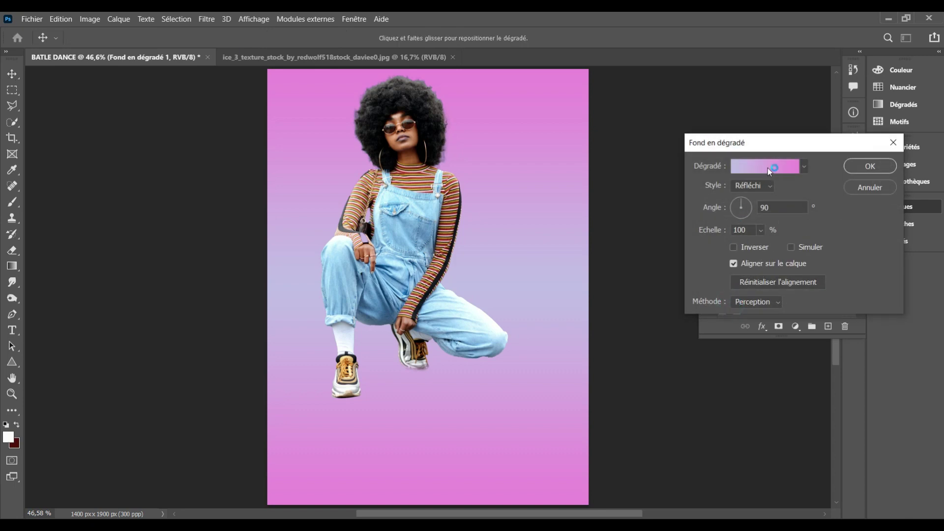
left_click(768, 167)
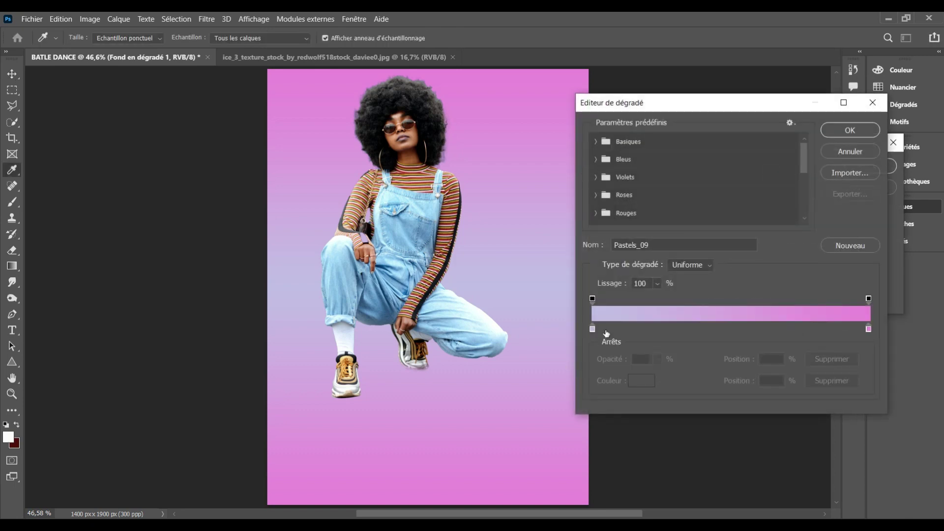
double_click(869, 328)
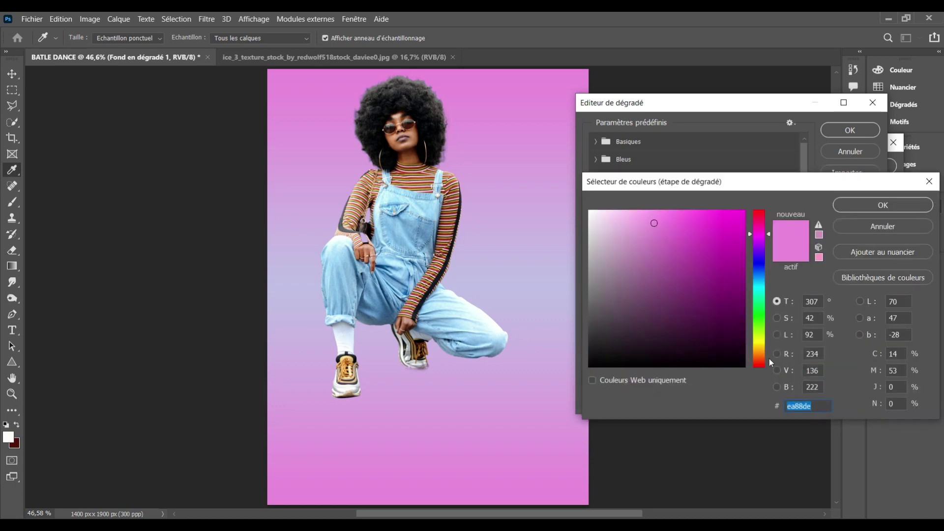
left_click(760, 361)
left_click(743, 327)
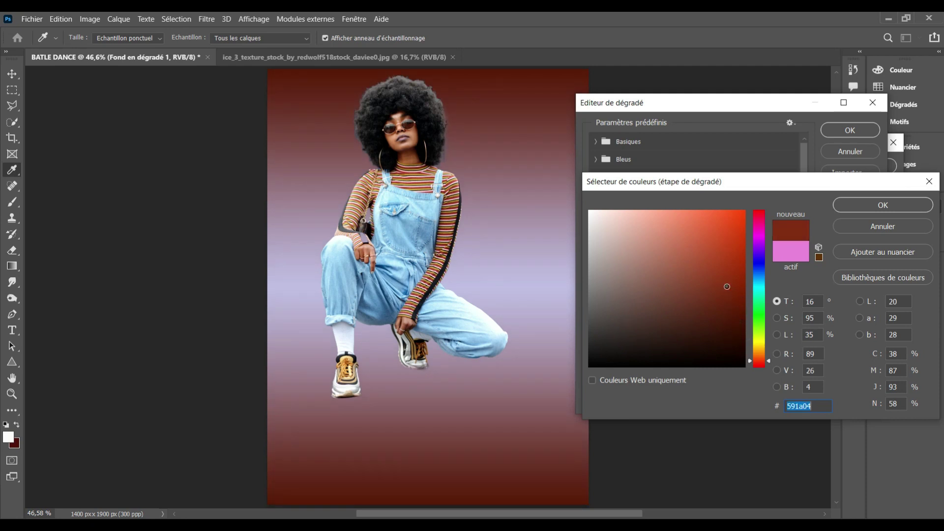
left_click(757, 269)
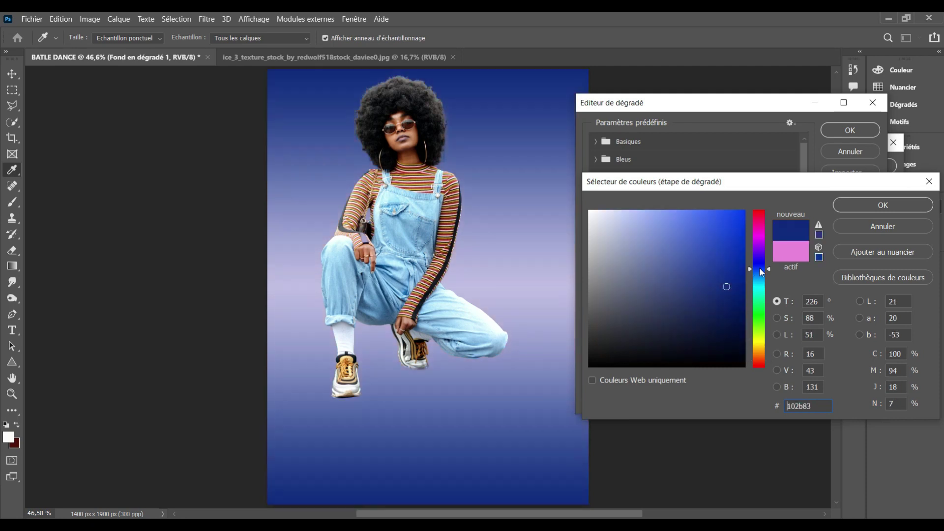
left_click(725, 318)
left_click(739, 322)
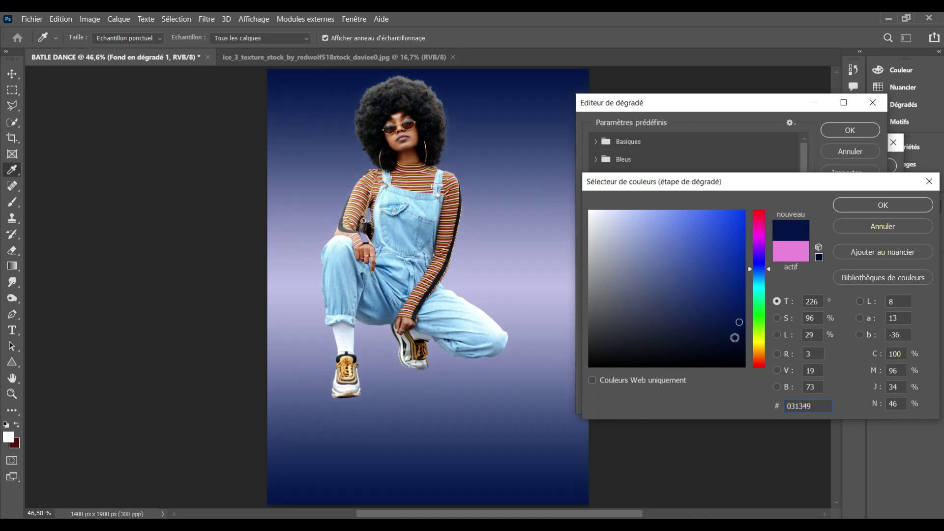
left_click(737, 338)
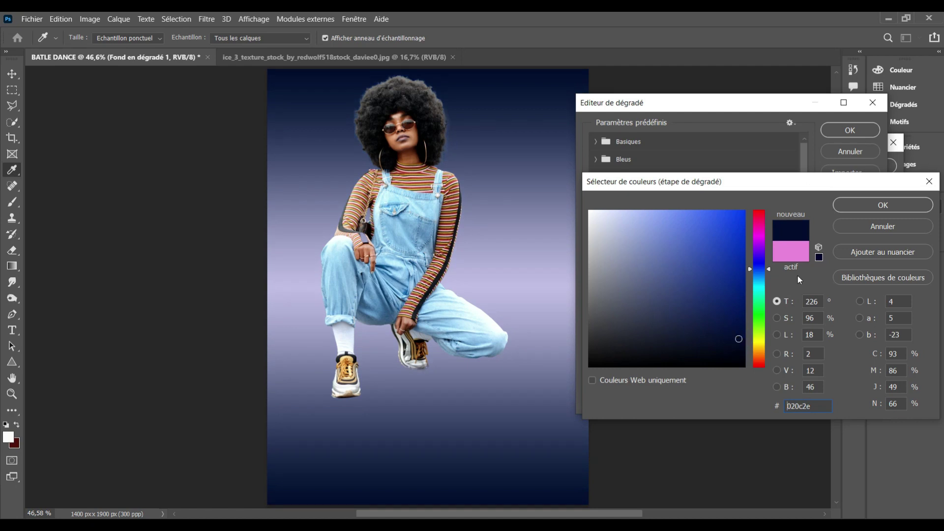
left_click(842, 210)
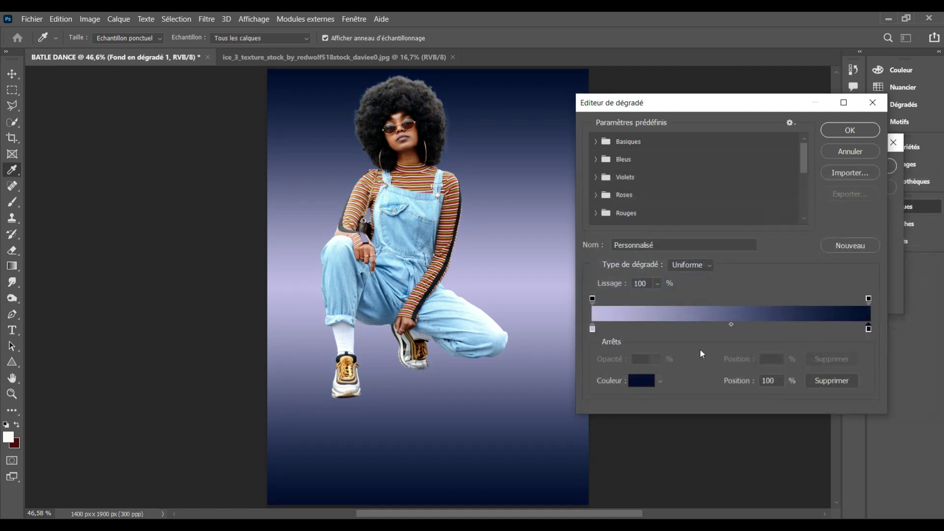
Step: Change the left gradient stop to teal #25c5c7 and accept the teal-to-navy gradient
double_click(592, 328)
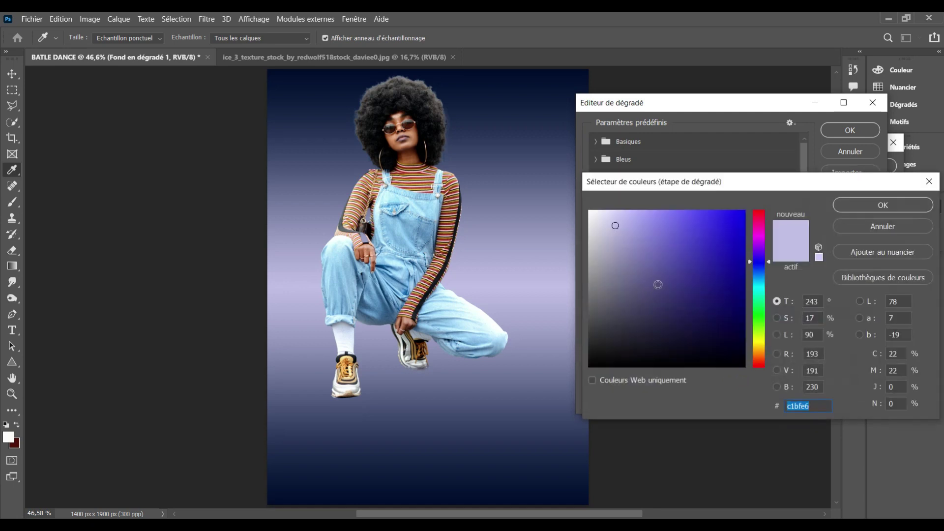
left_click(760, 288)
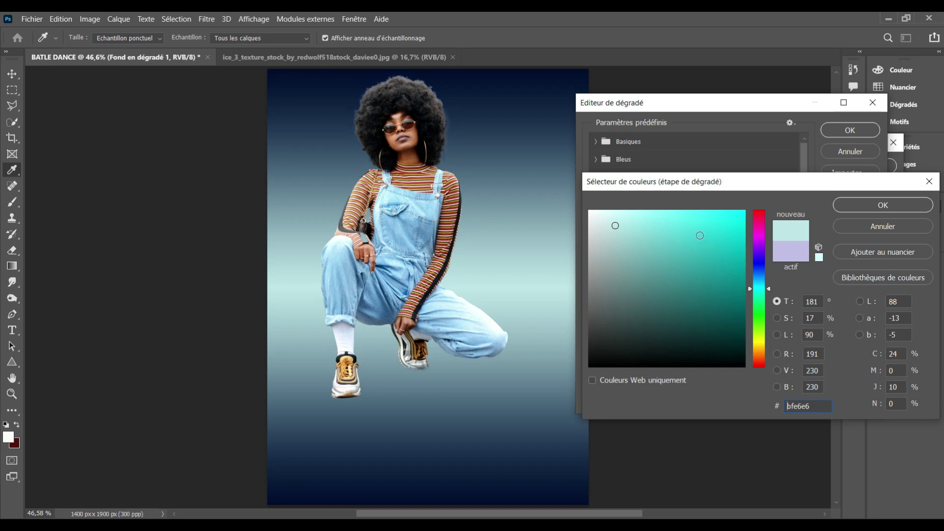
left_click(700, 235)
left_click(721, 250)
left_click(716, 244)
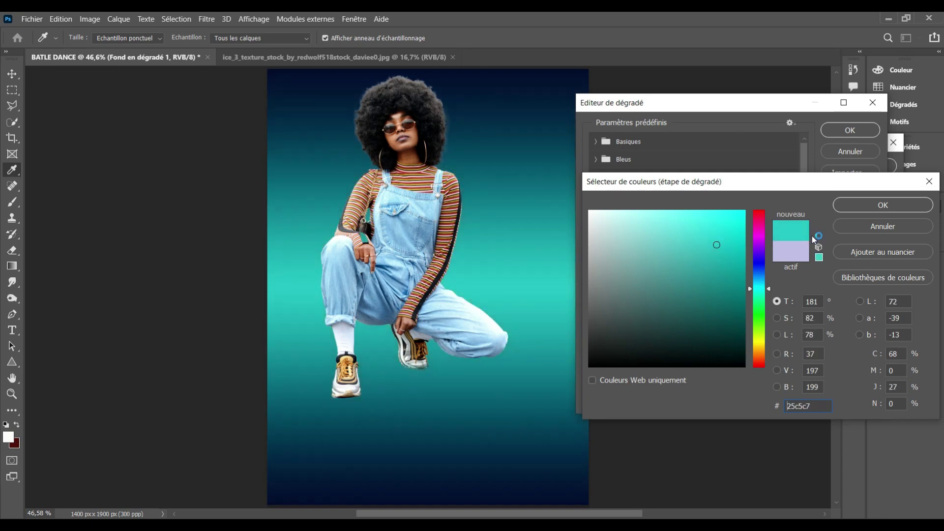
left_click(875, 211)
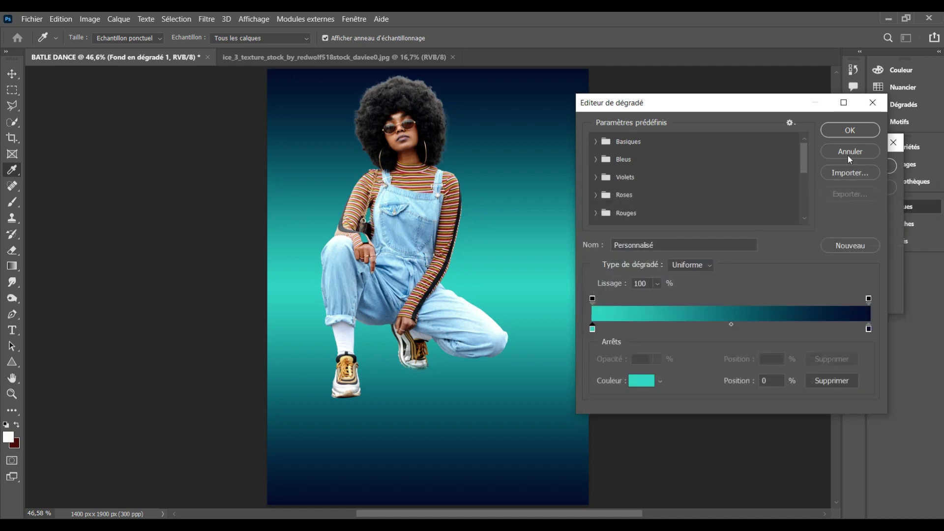
left_click(849, 131)
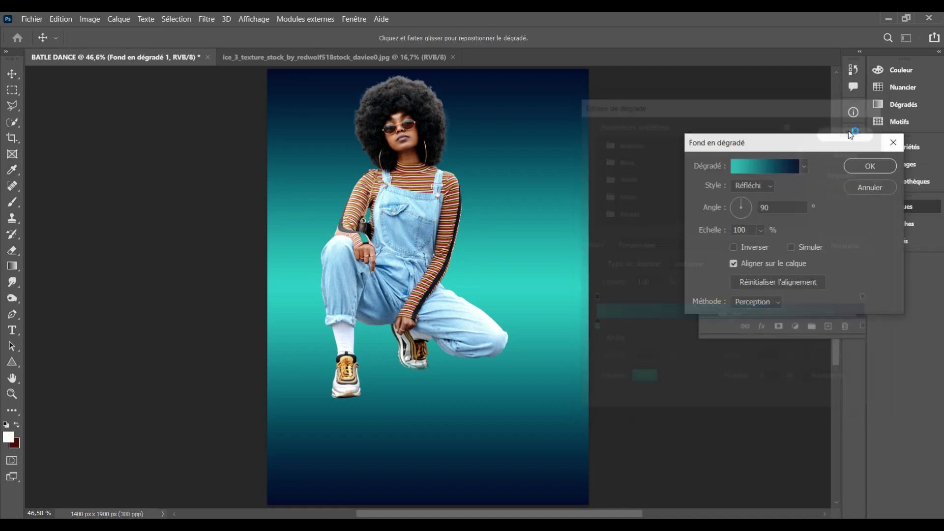
Step: Confirm the gradient fill, add empty layer Calque 2, and test-paint and undo a white stroke
left_click(866, 168)
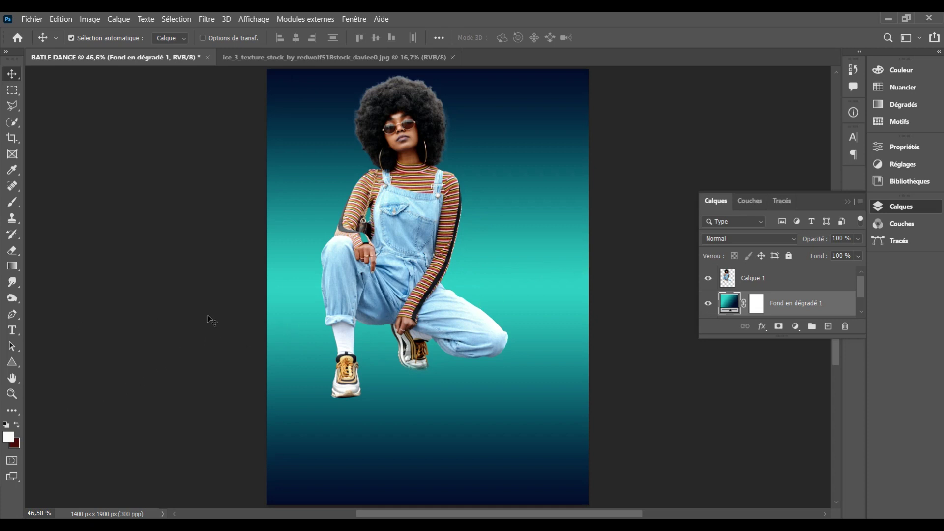
left_click(828, 326)
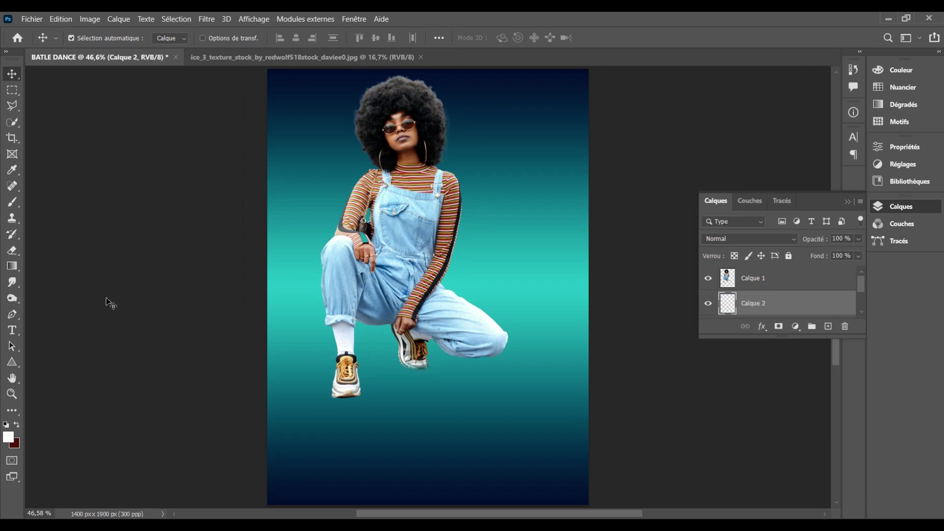
key("b")
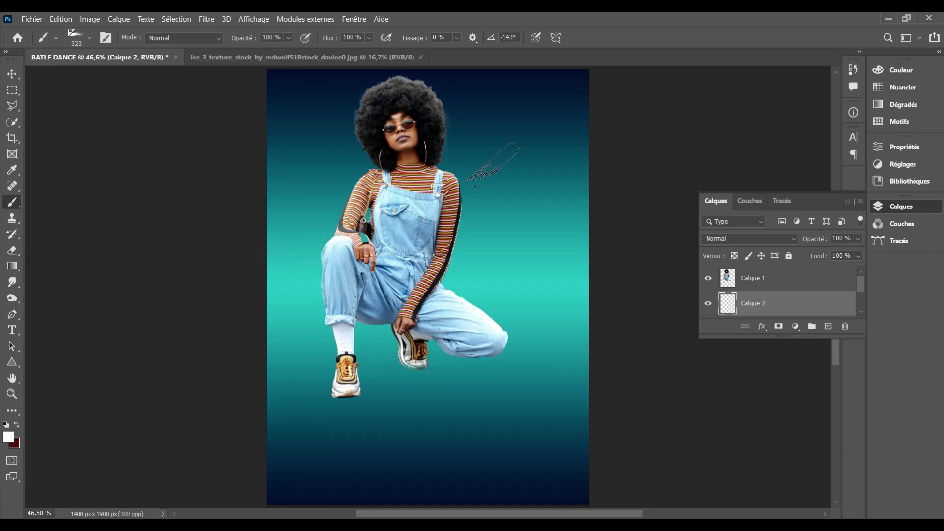
left_click(574, 118)
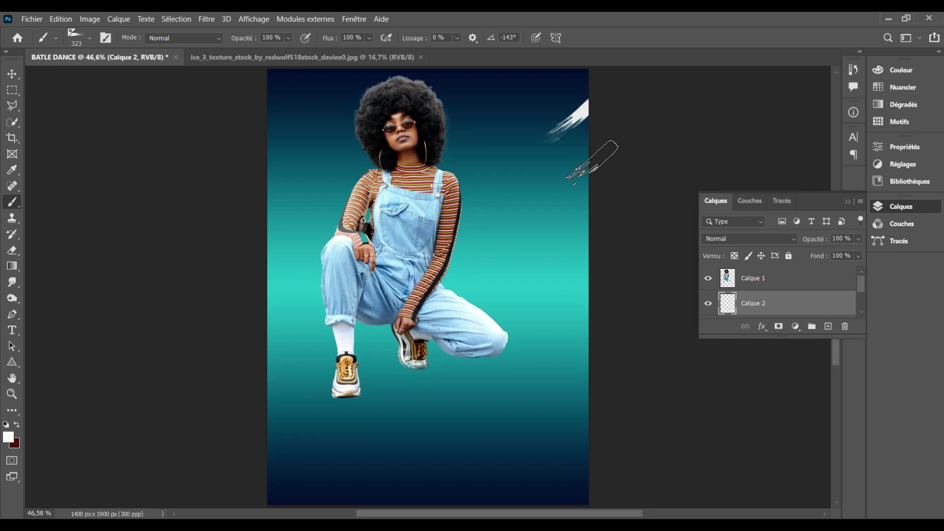
key("ctrl+z")
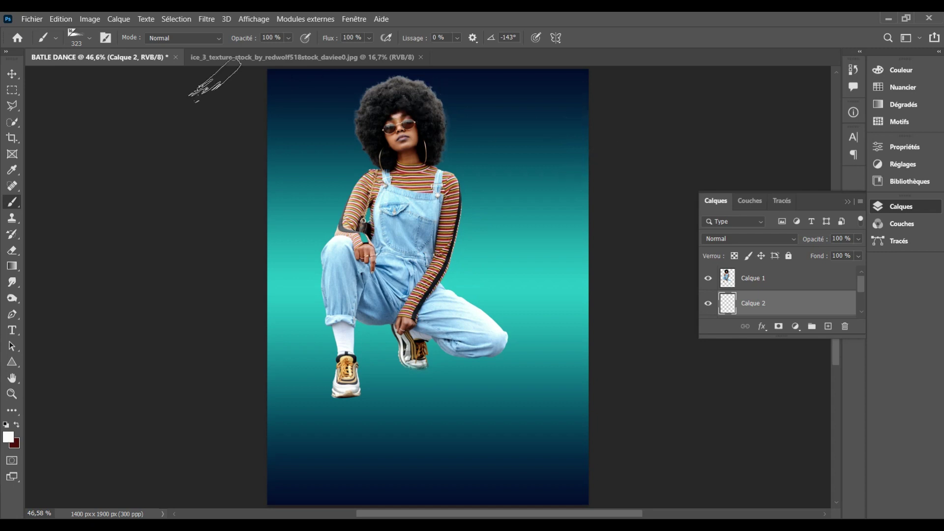
Step: Choose Sampled Brush 741 (2613 px) and test white stamps across the poster, undoing each
left_click(87, 40)
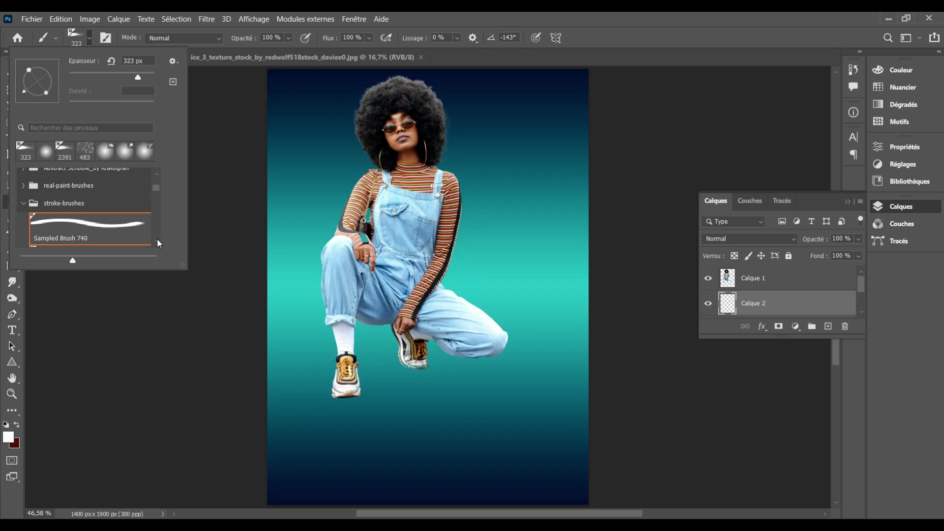
left_click(157, 242)
left_click(133, 232)
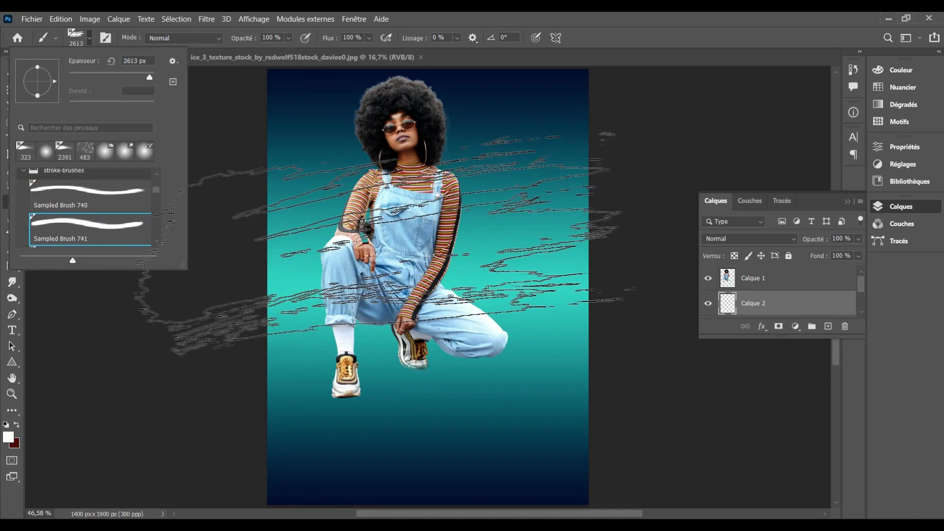
left_click(433, 245)
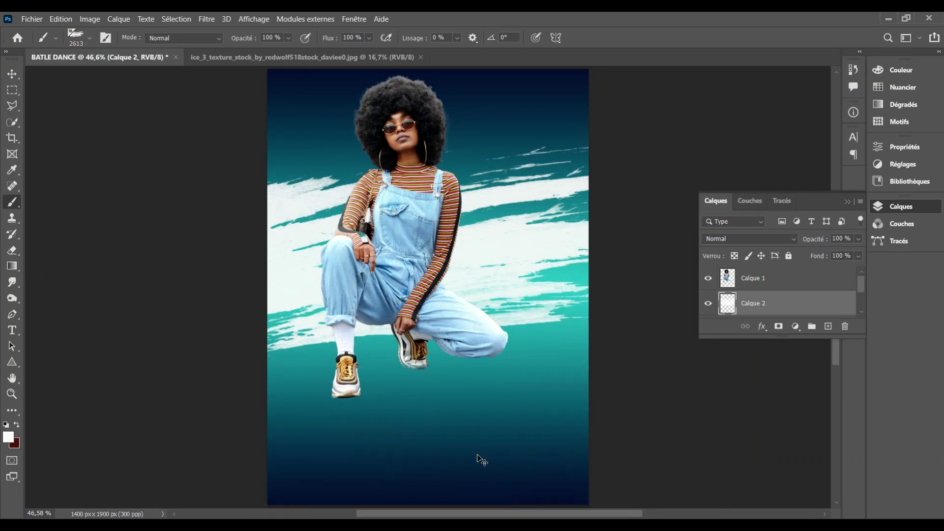
key("ctrl+z")
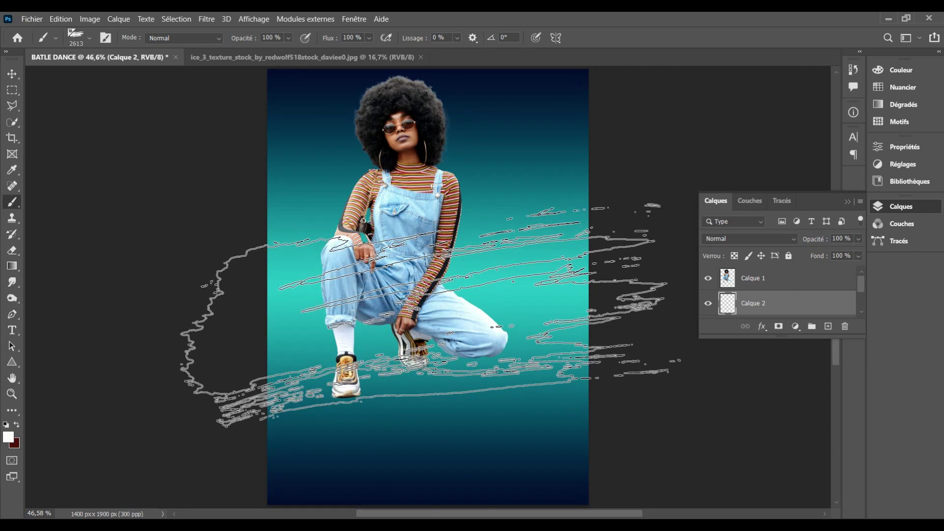
left_click(428, 313)
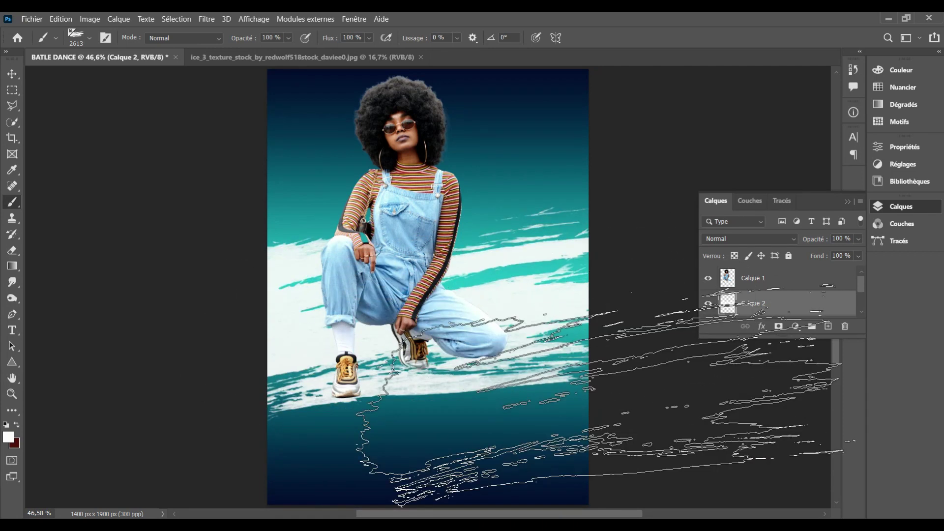
key("ctrl+z")
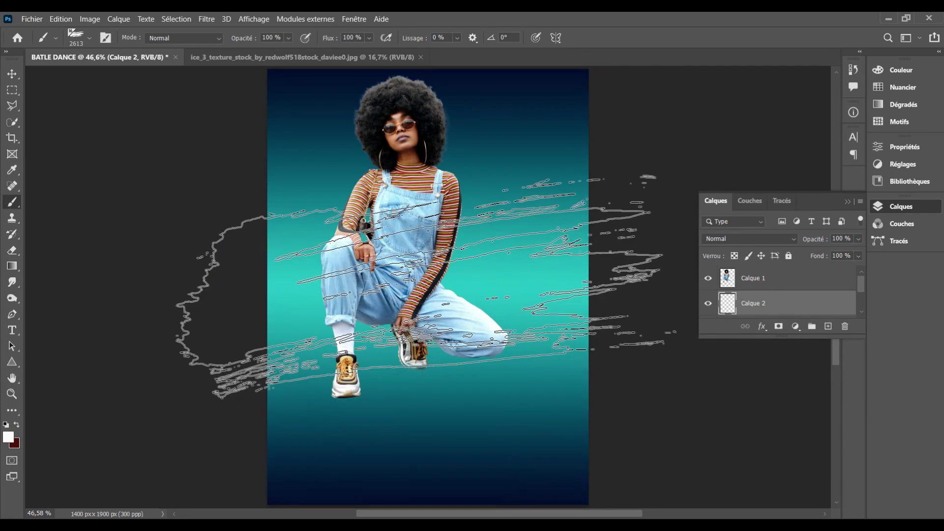
left_click(421, 264)
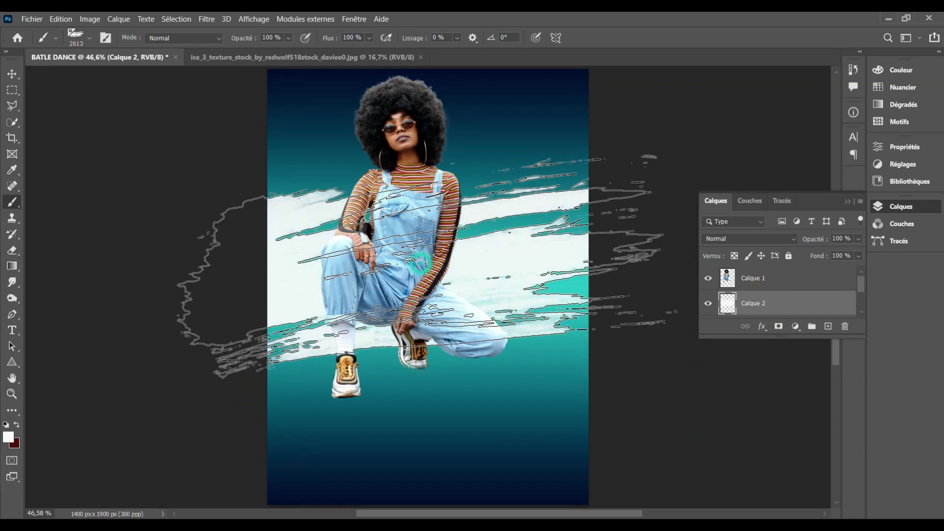
key("ctrl+z")
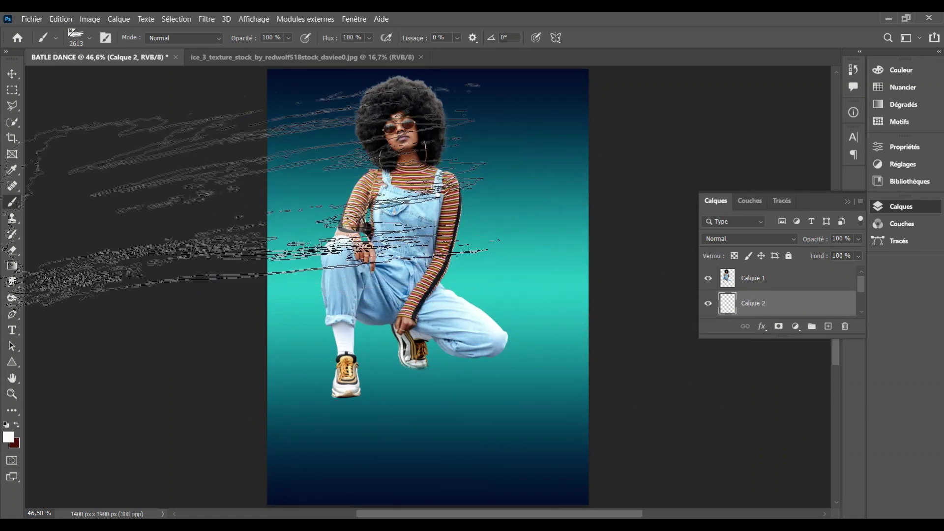
left_click(59, 38)
left_click(60, 38)
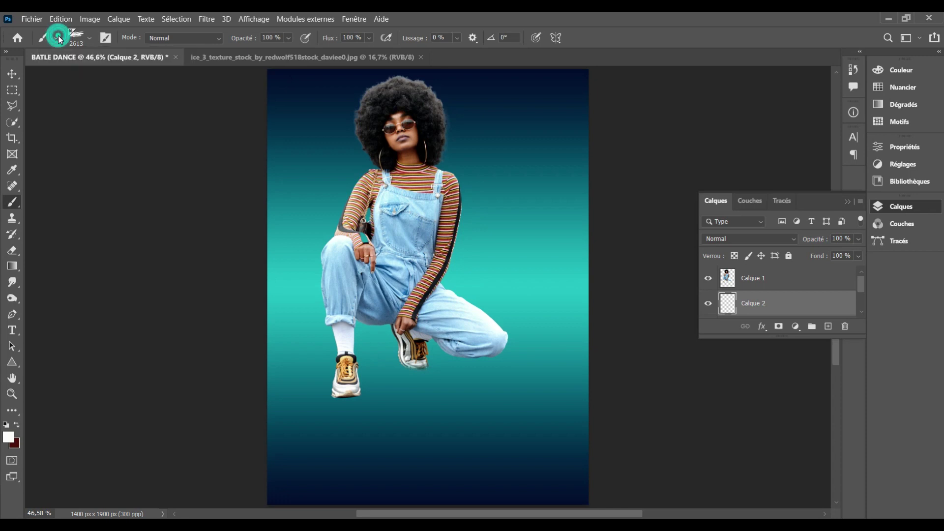
Step: At a 36° brush angle, stamp diagonal white strokes on Calque 2 from lower left to upper right
left_click(90, 39)
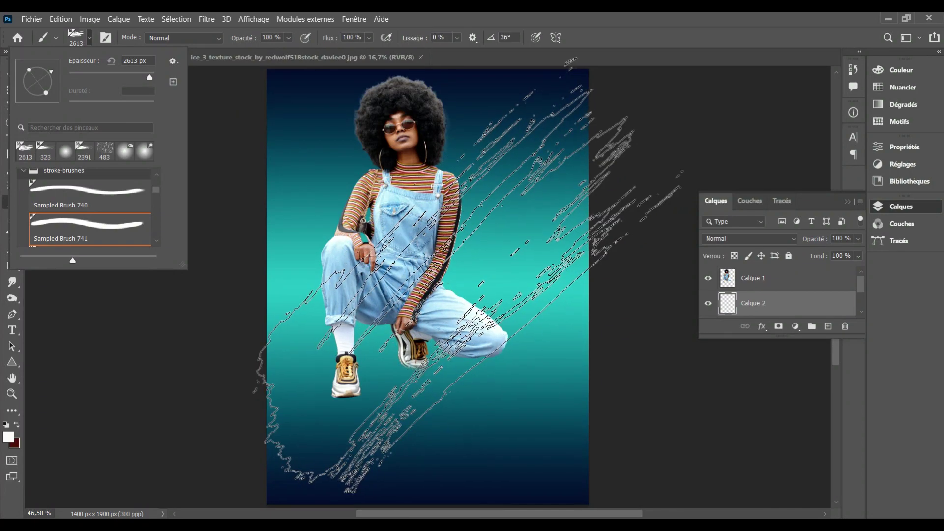
left_click(474, 275)
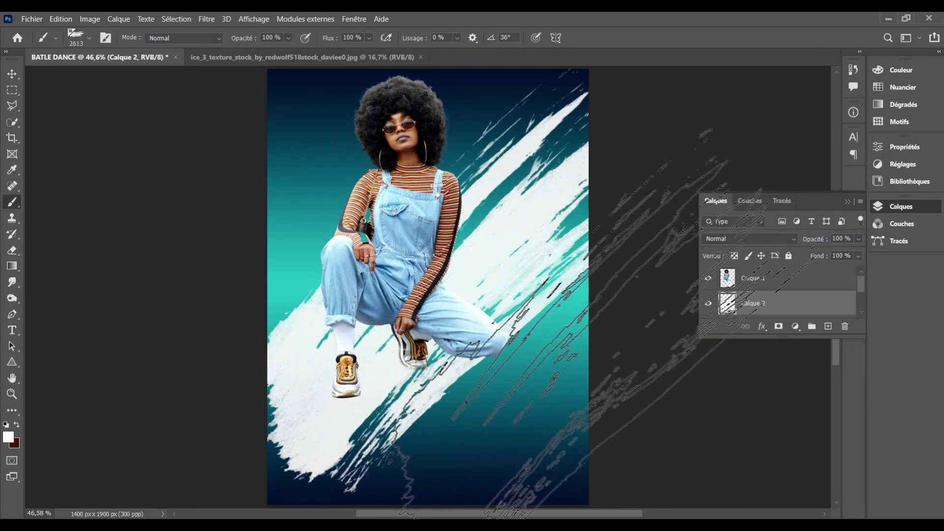
key("ctrl+z")
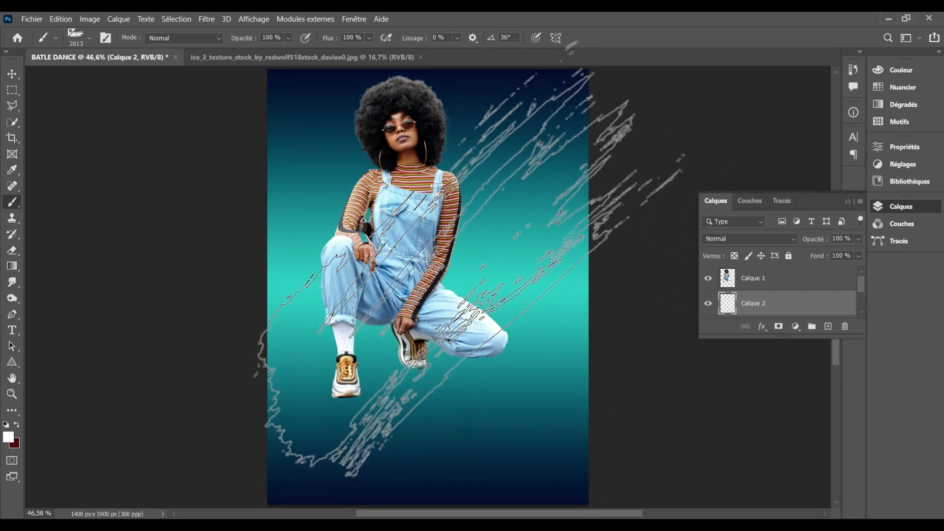
left_click(470, 274)
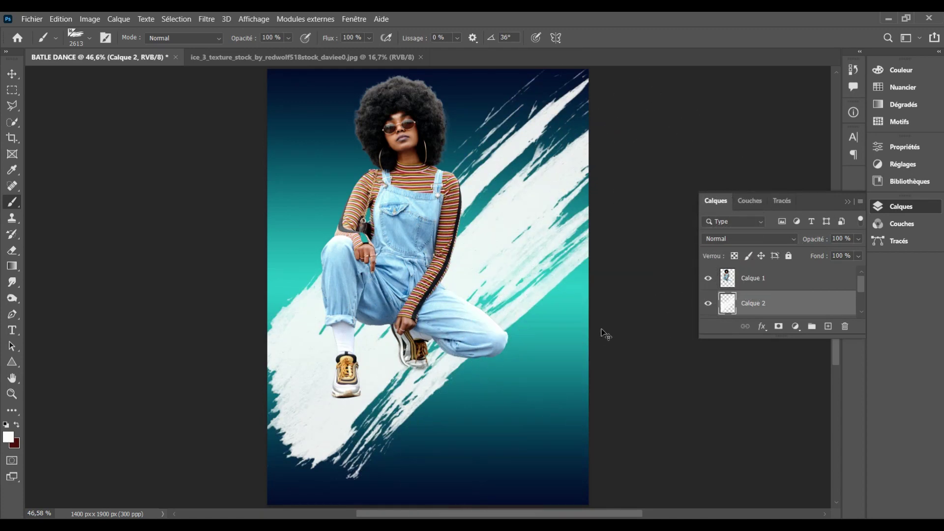
key("ctrl+z")
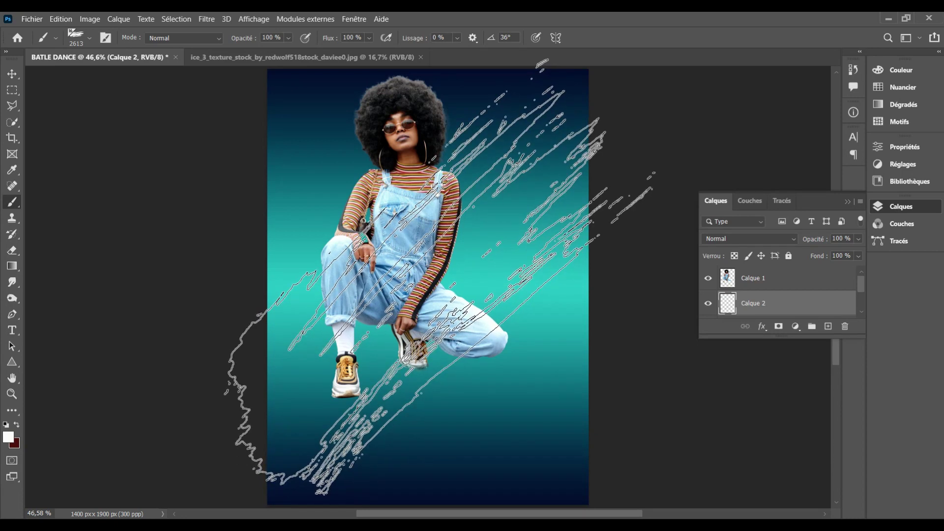
left_click(439, 277)
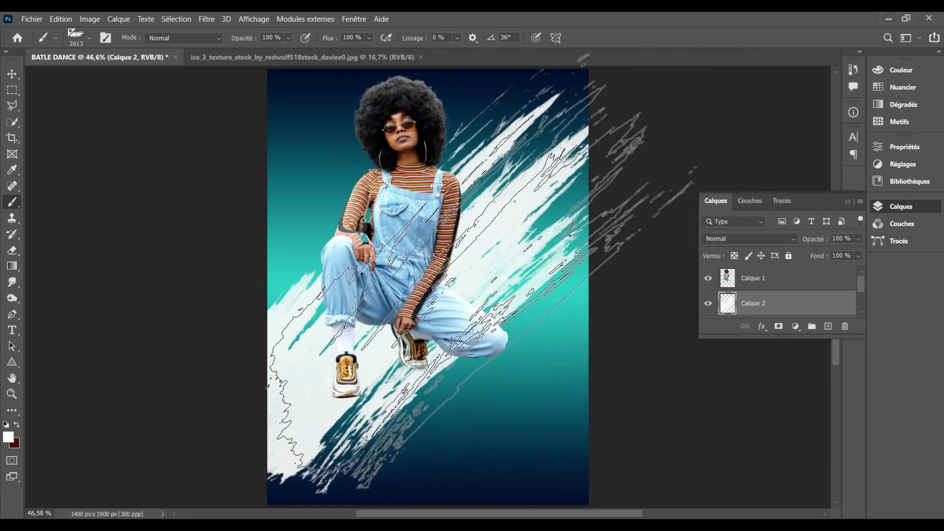
left_click(590, 236)
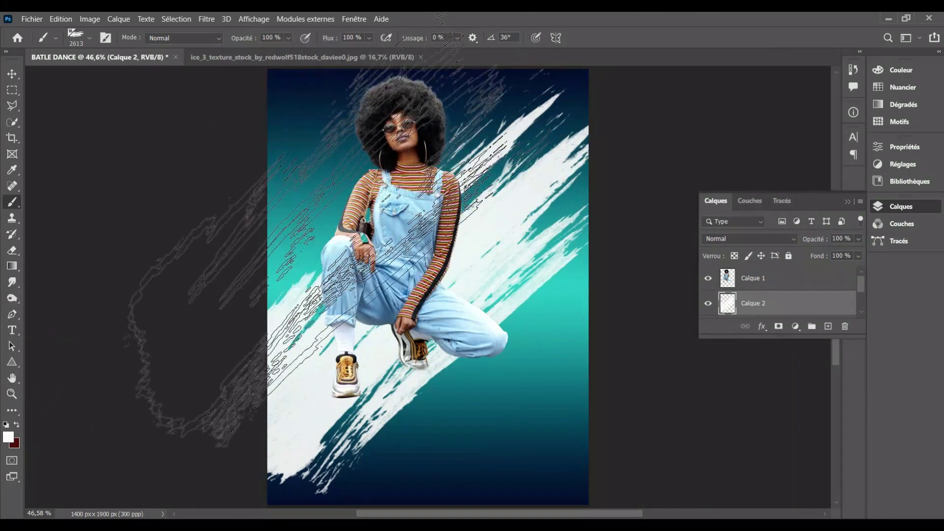
Step: Switch the brush to the Sampled Brush 742 stroke preset
left_click(90, 39)
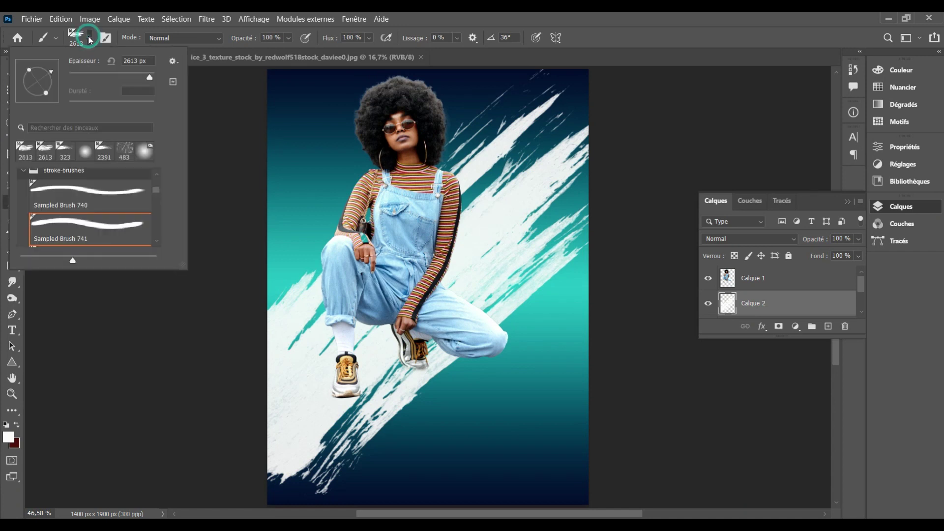
left_click(159, 240)
left_click(116, 230)
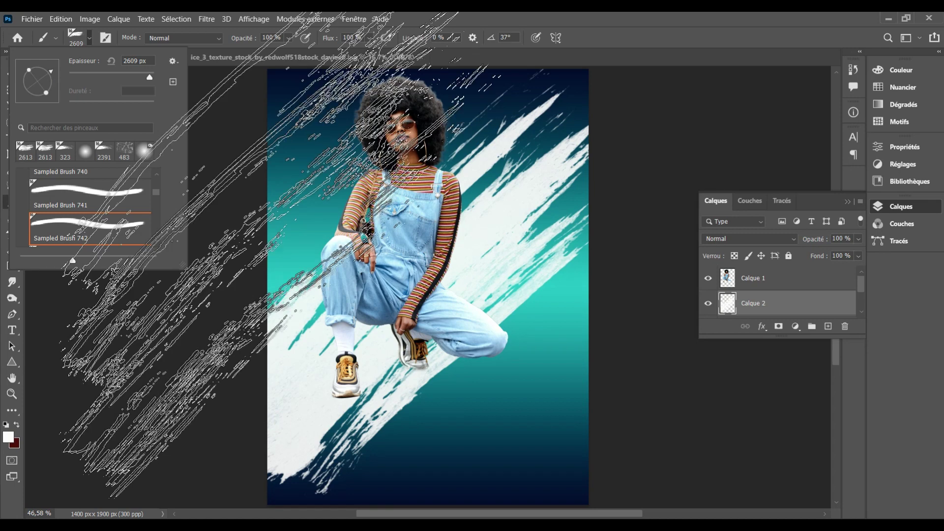
left_click(452, 254)
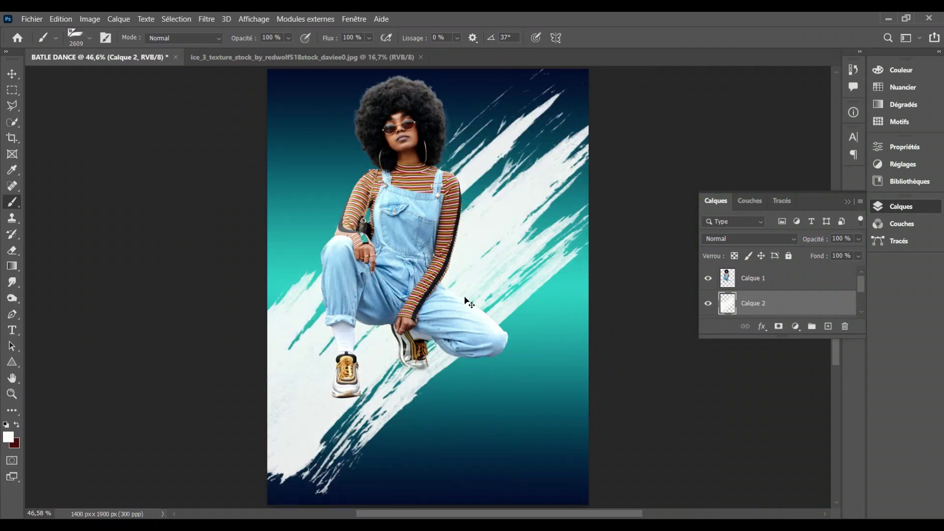
Step: Thicken the diagonal white band on Calque 2 with Sampled Brush 742 strokes at 37°, undoing weak ones
key("ctrl+z")
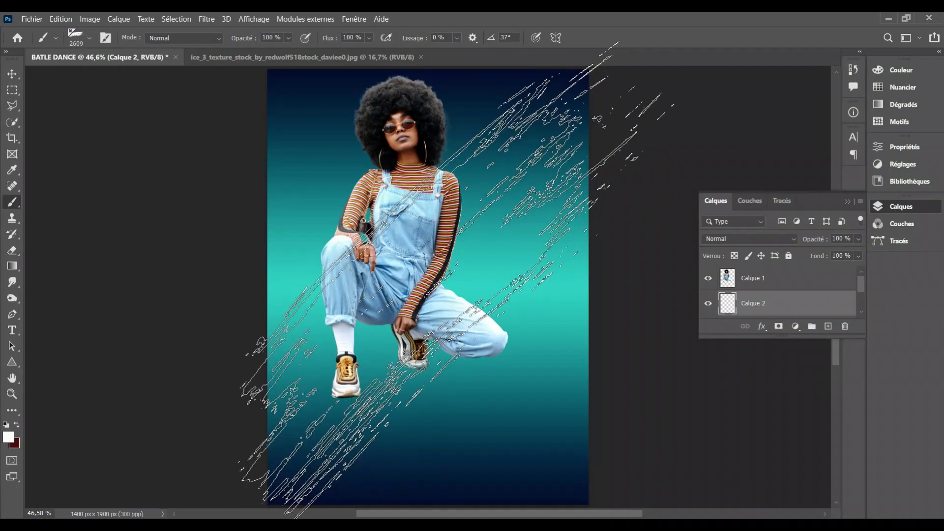
left_click(447, 286)
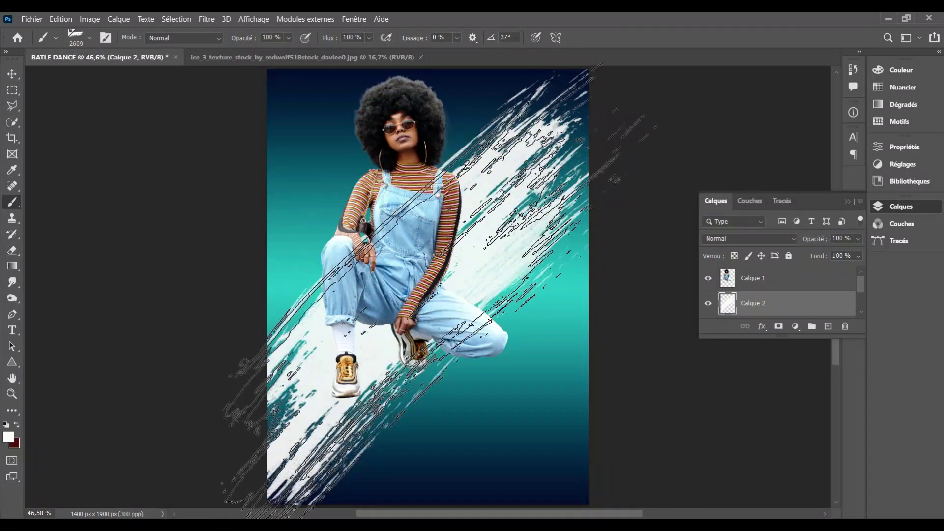
left_click(450, 290)
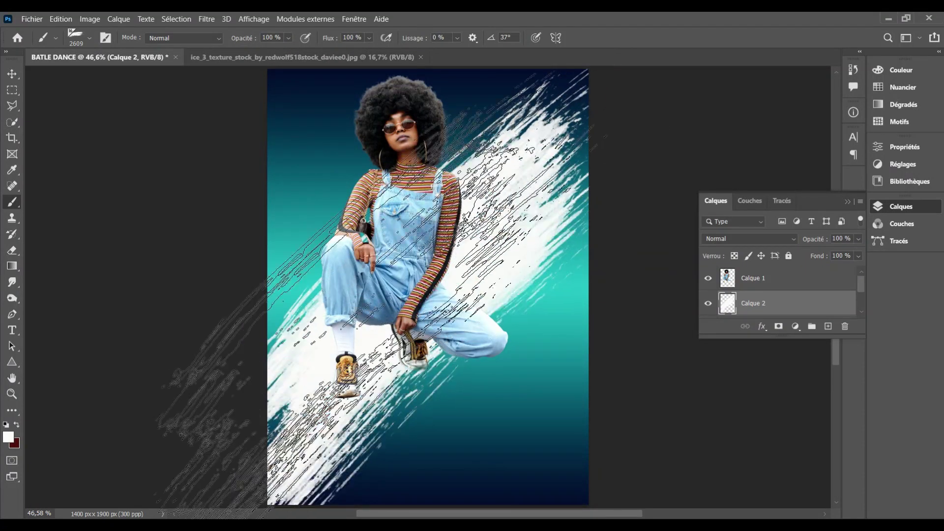
key("ctrl+z")
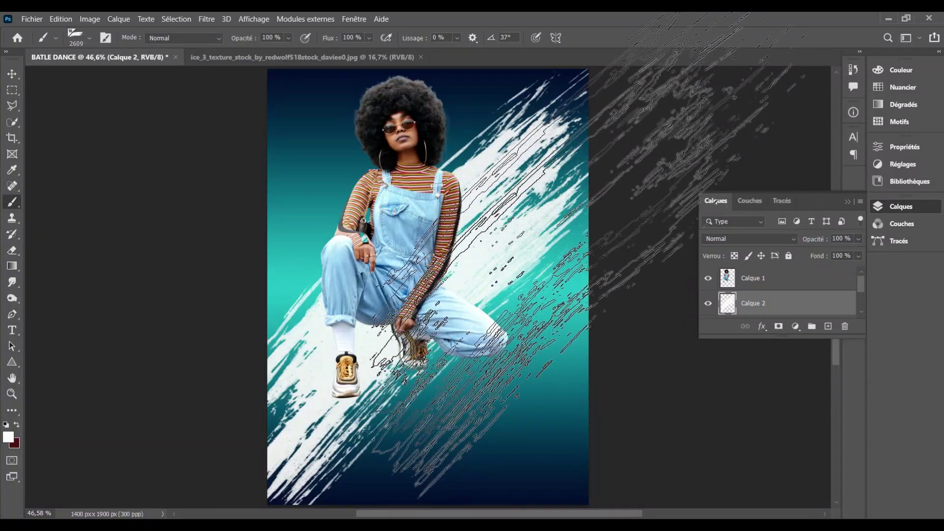
left_click(607, 251)
key("ctrl+z")
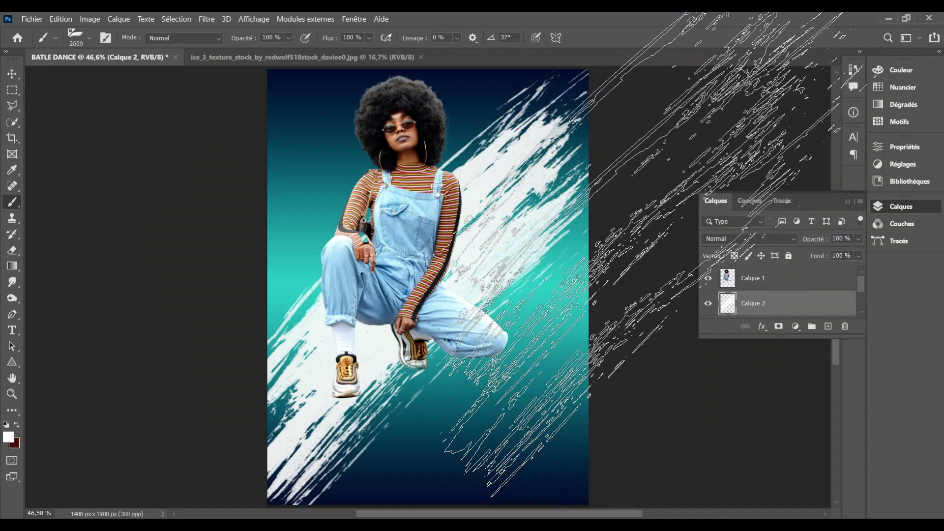
left_click_drag(624, 255, 811, 255)
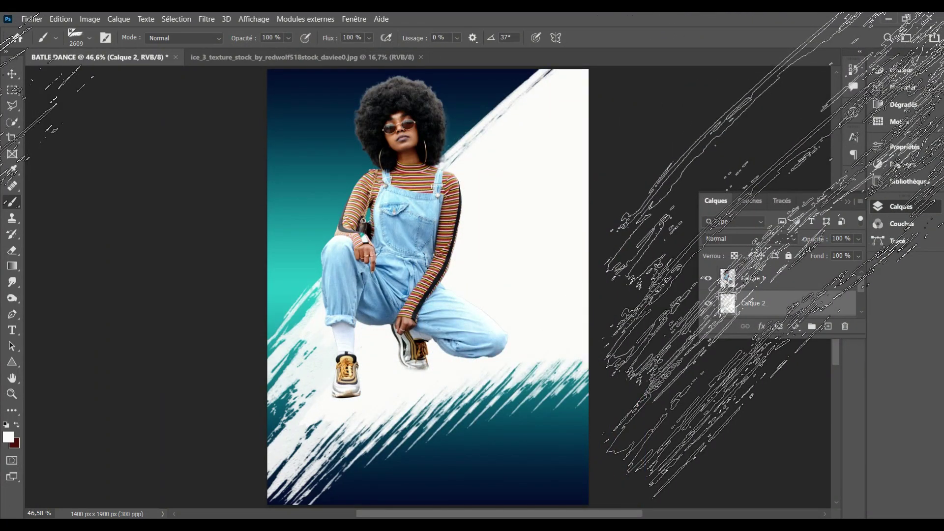
key("ctrl+z")
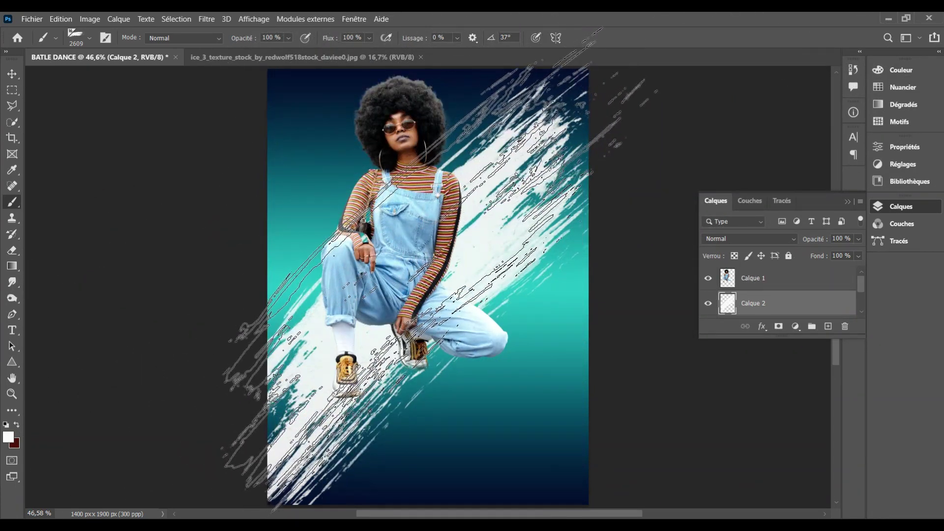
left_click_drag(417, 262, 422, 257)
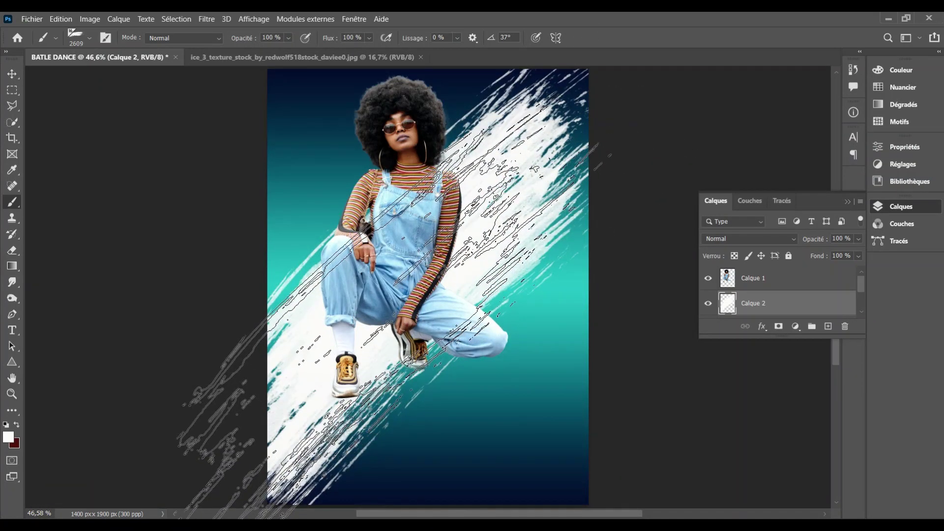
left_click(377, 324)
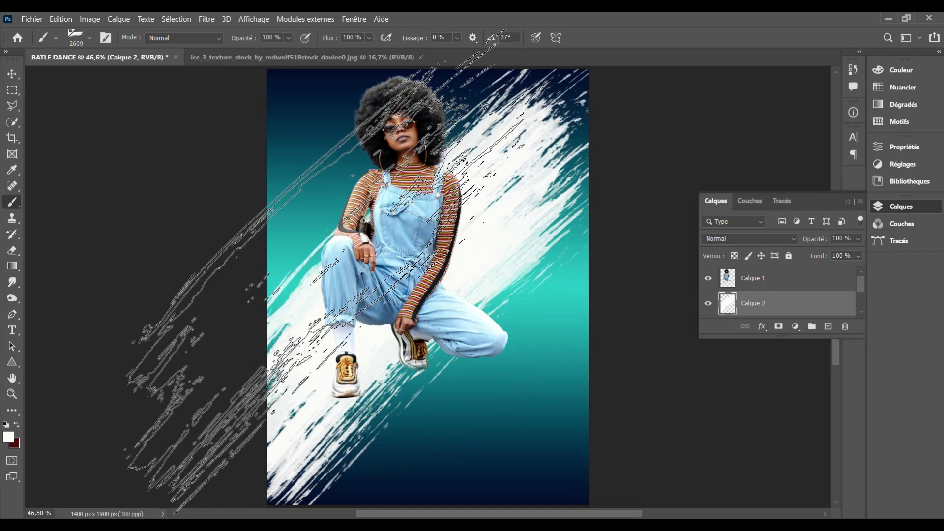
left_click(11, 74)
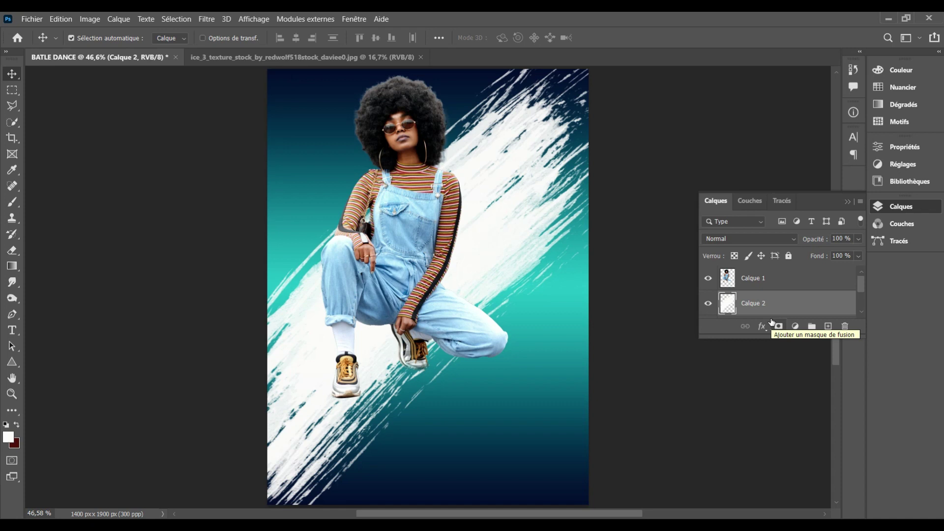
Step: Select Calque 1, resize Sampled Brush 742 to 167 px, and view the poster at 100%
left_click(772, 286)
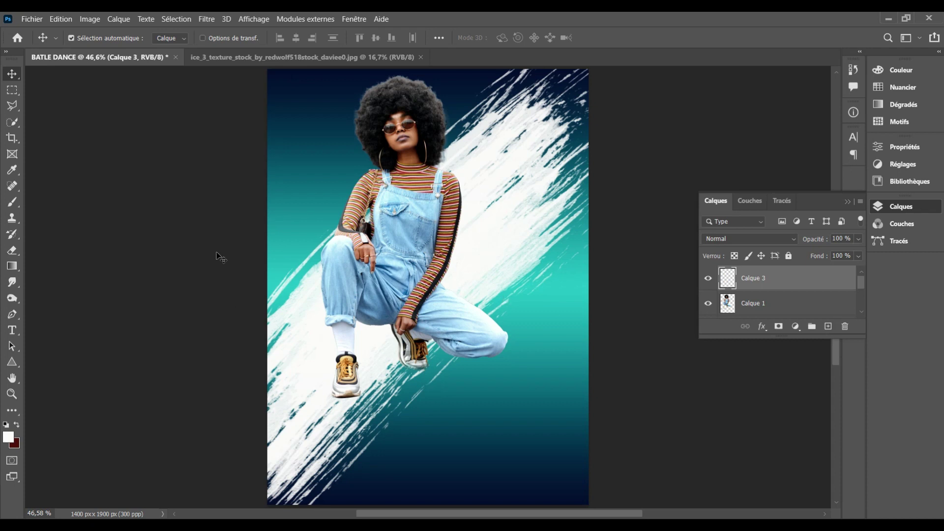
key("b")
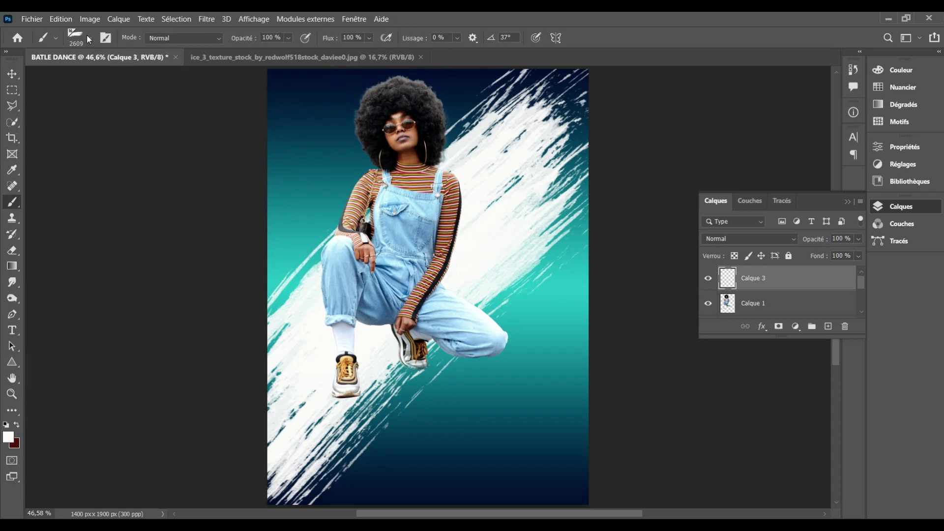
left_click(88, 38)
left_click(116, 74)
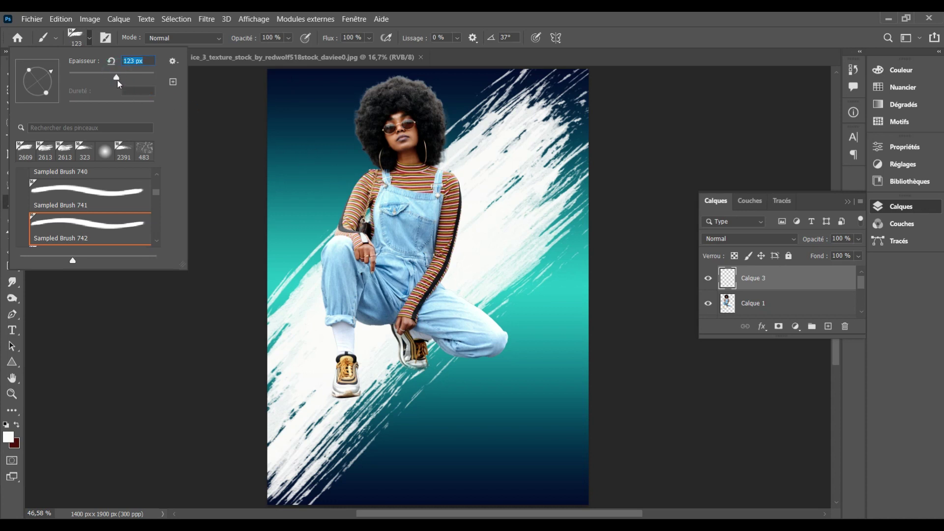
left_click(126, 74)
key("ctrl+plus")
key("ctrl+plus")
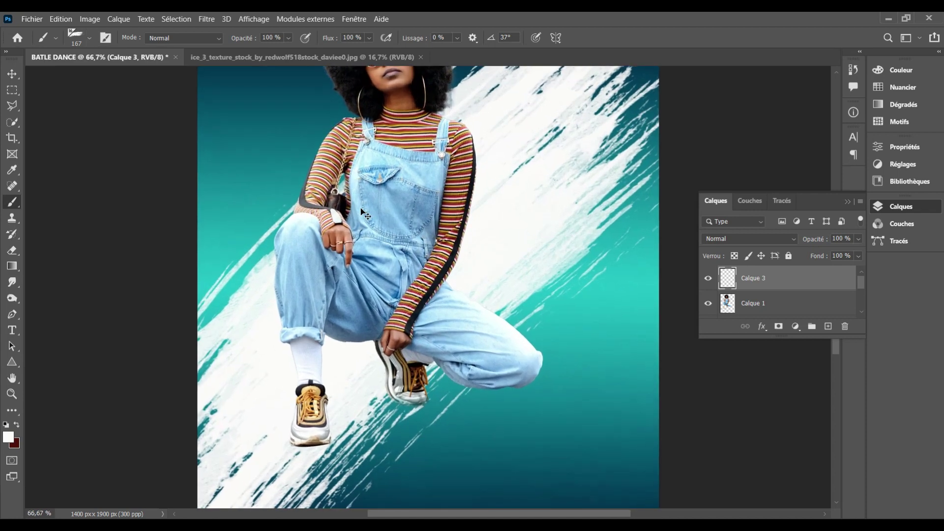
key("ctrl+plus")
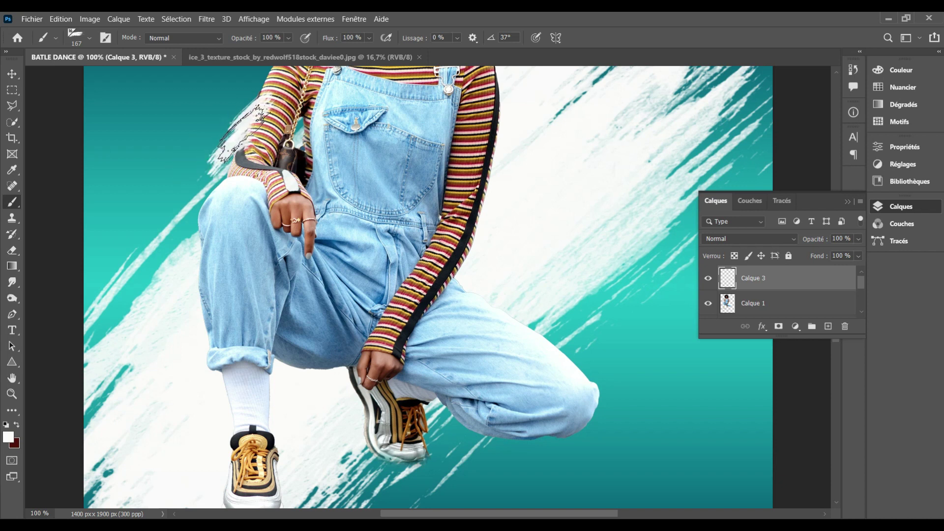
Step: Remove the test stroke near the arm and pick Sampled Brush 743 at 338 px
key("Delete")
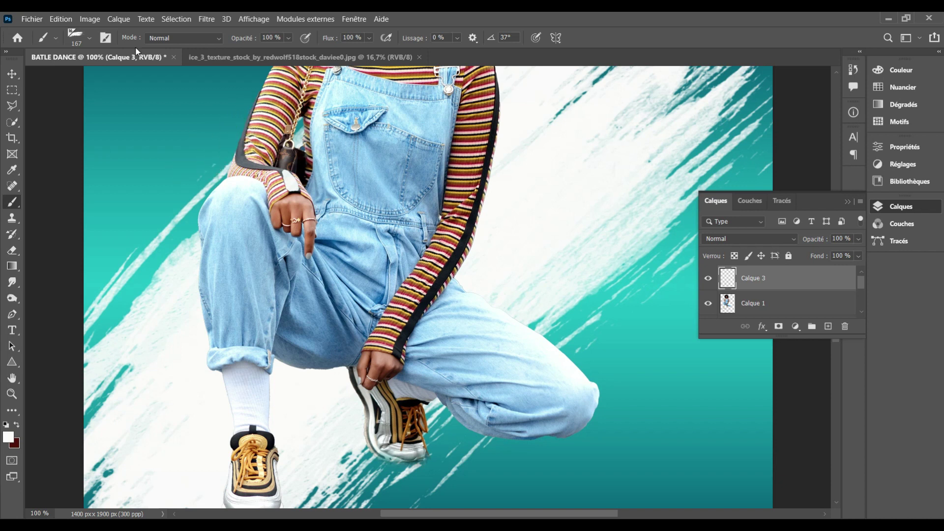
left_click(89, 38)
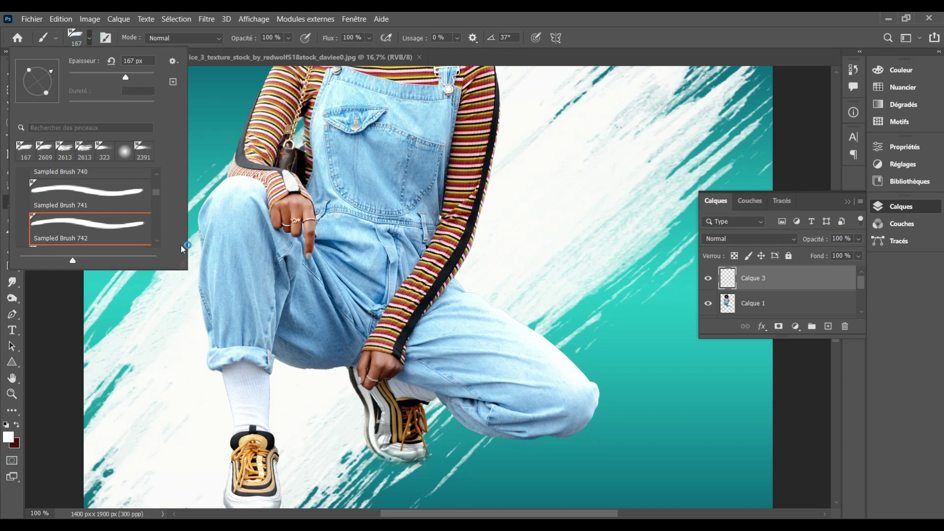
scroll(155, 237, "down", 1)
left_click(155, 239)
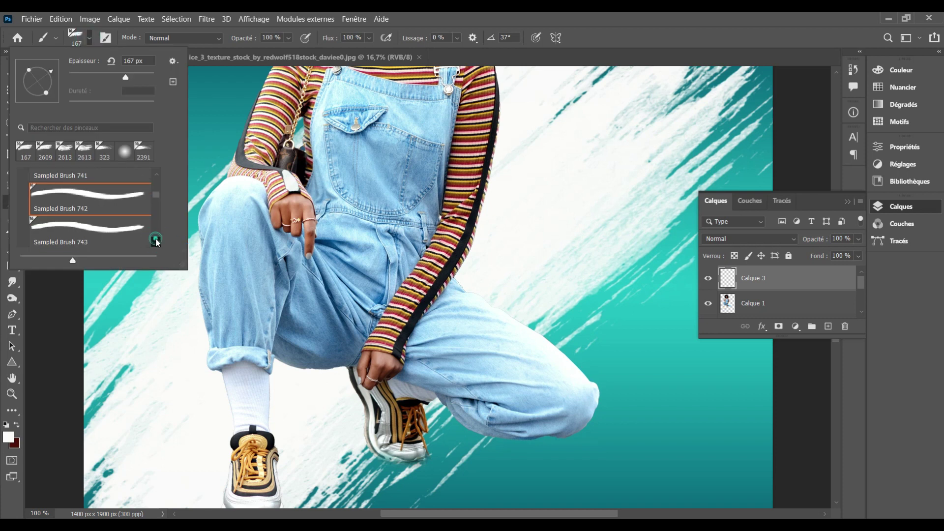
left_click(156, 240)
left_click(136, 237)
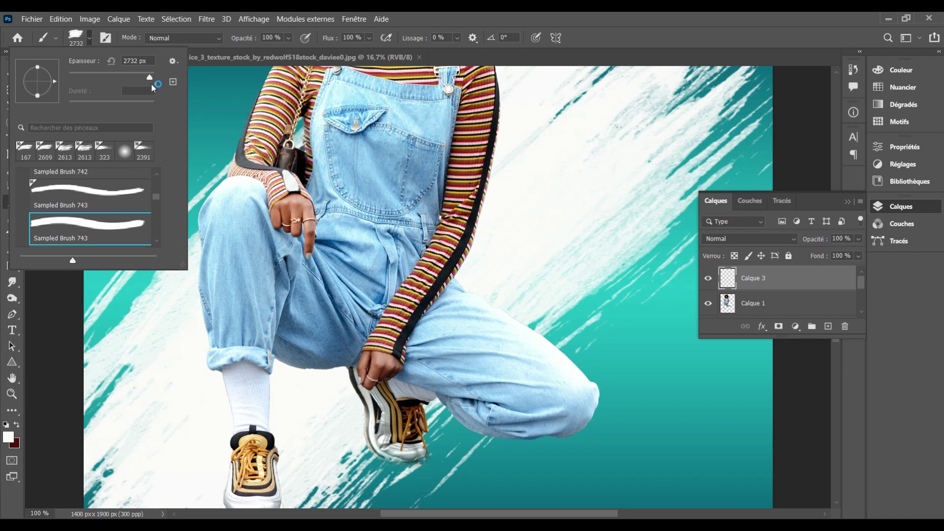
left_click(139, 76)
Step: Try Sampled Brush 745 at 251 px with white stamps by the arm, undoing both
scroll(159, 240, "down", 2)
scroll(158, 241, "down", 2)
scroll(159, 241, "down", 1)
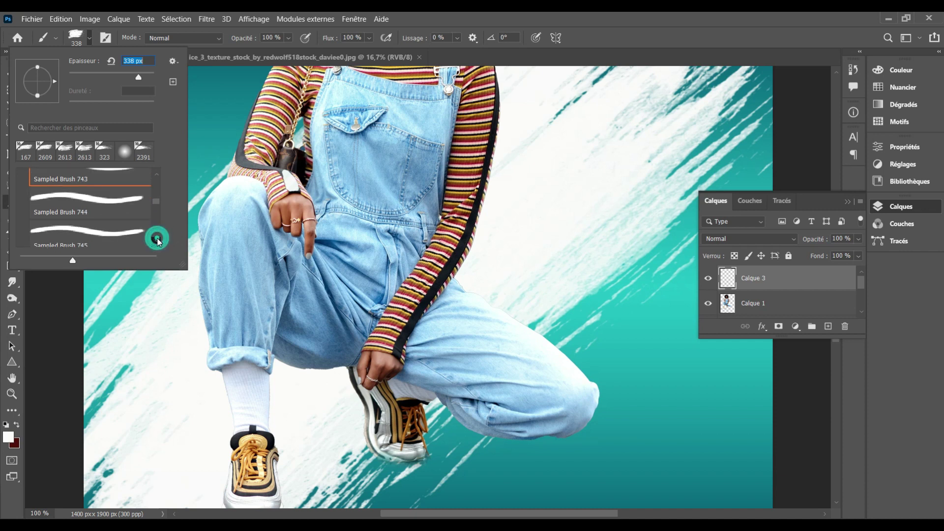
left_click(117, 227)
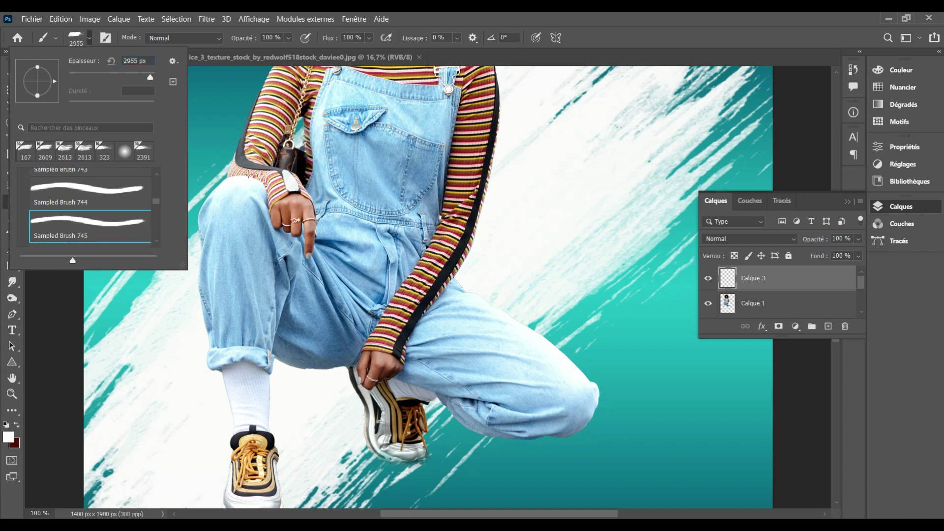
left_click(136, 73)
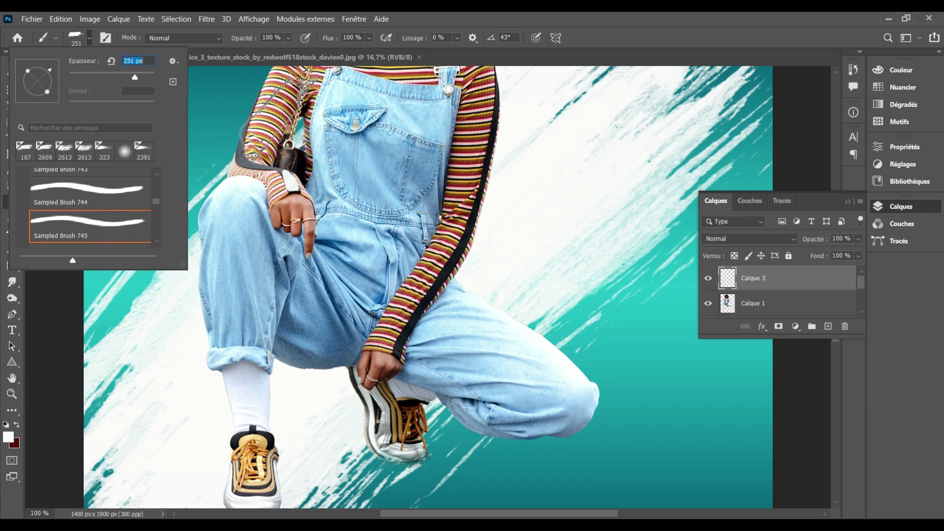
left_click(258, 123)
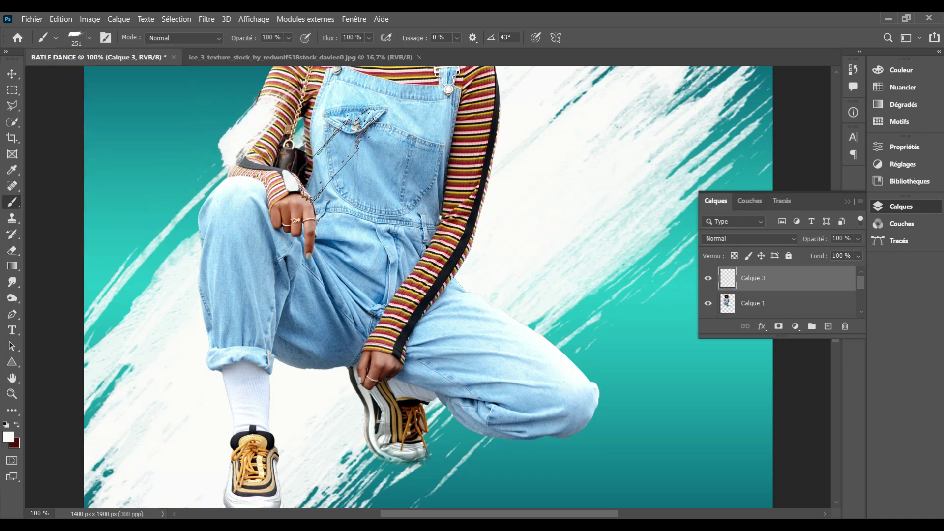
key("ctrl+z")
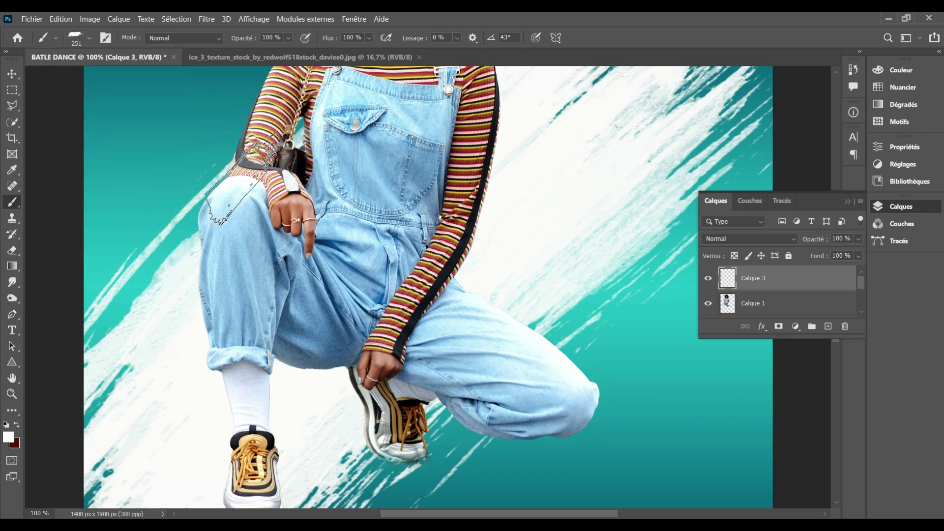
left_click(231, 158)
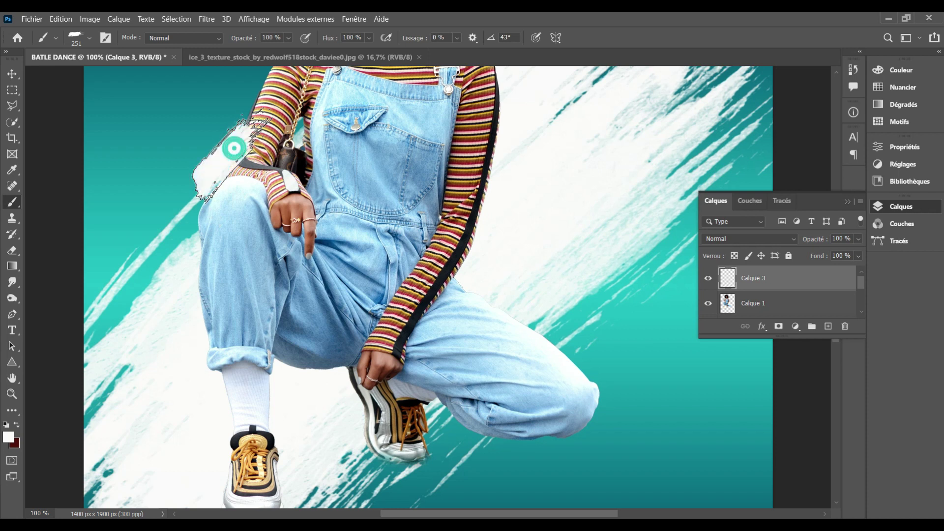
key("ctrl+z")
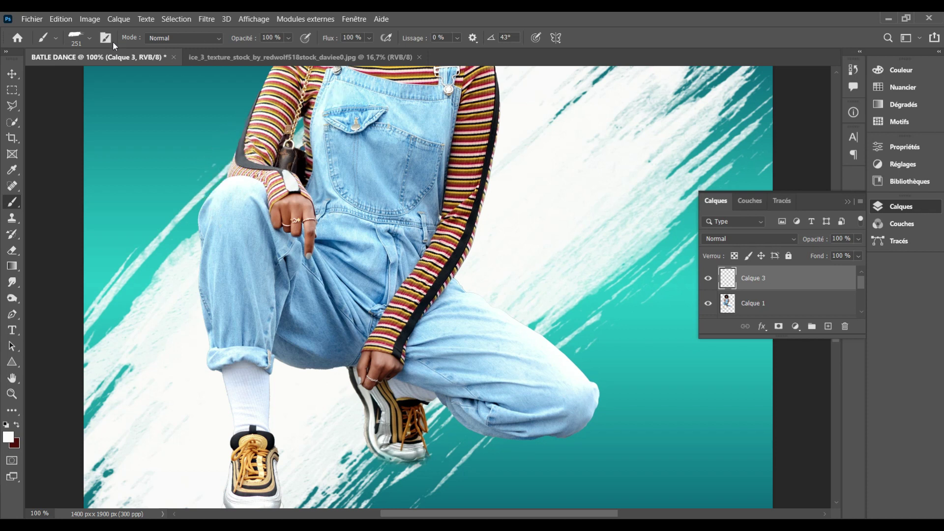
Step: Browse through the brush presets list for the waterfall brushes
left_click(89, 39)
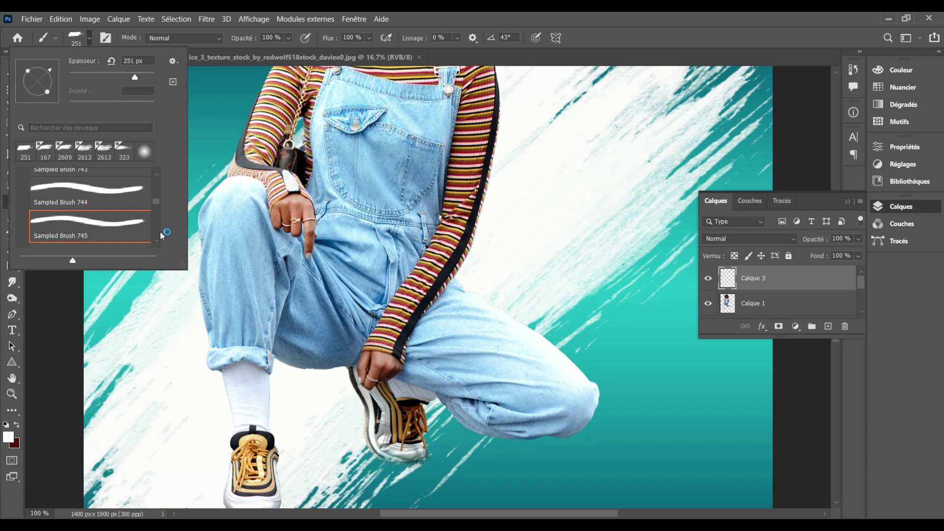
scroll(160, 239, "down", 3)
scroll(159, 239, "down", 3)
scroll(160, 240, "down", 5)
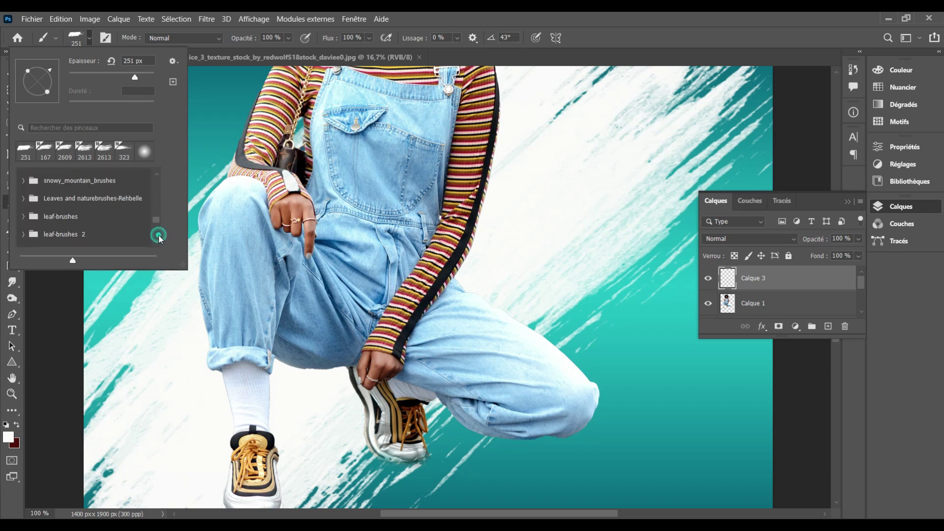
scroll(158, 175, "up", 2)
scroll(158, 175, "up", 2)
scroll(158, 175, "up", 2)
scroll(158, 176, "up", 1)
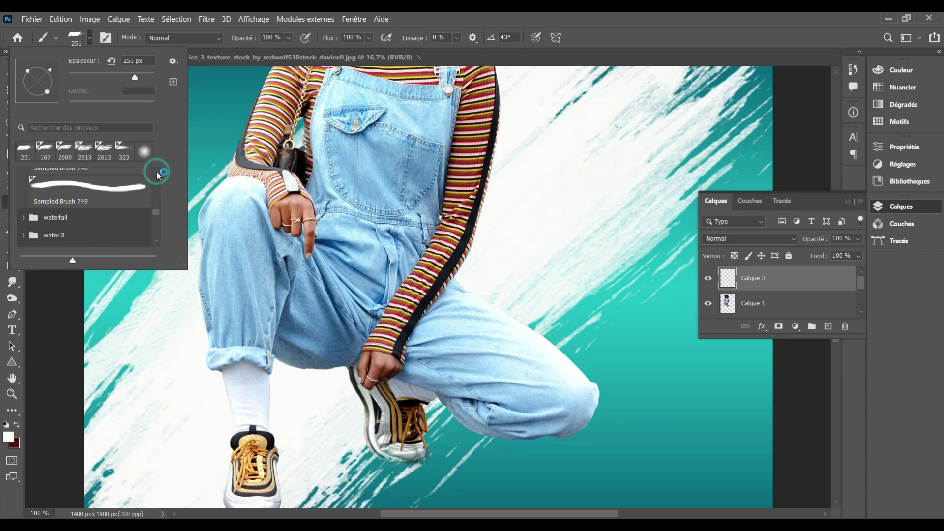
scroll(158, 175, "up", 1)
scroll(158, 176, "up", 1)
left_click(157, 173)
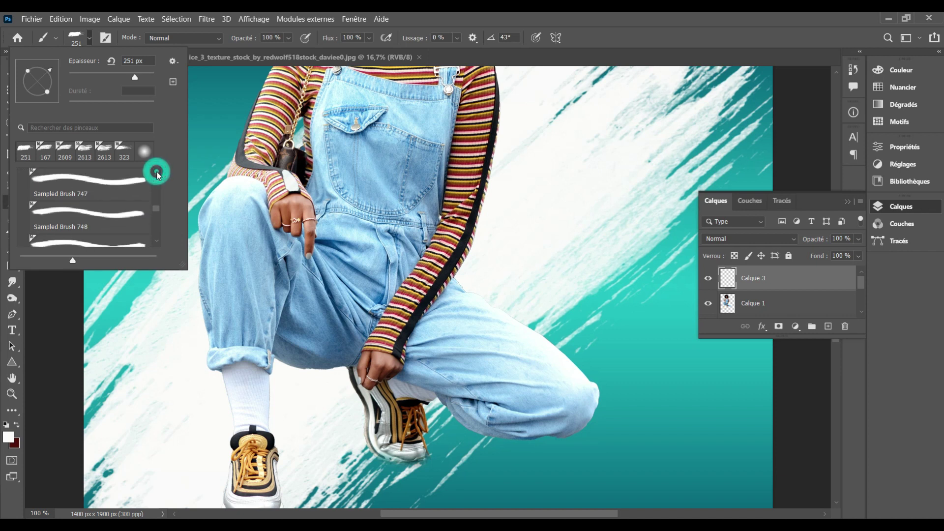
left_click(157, 173)
left_click(157, 173)
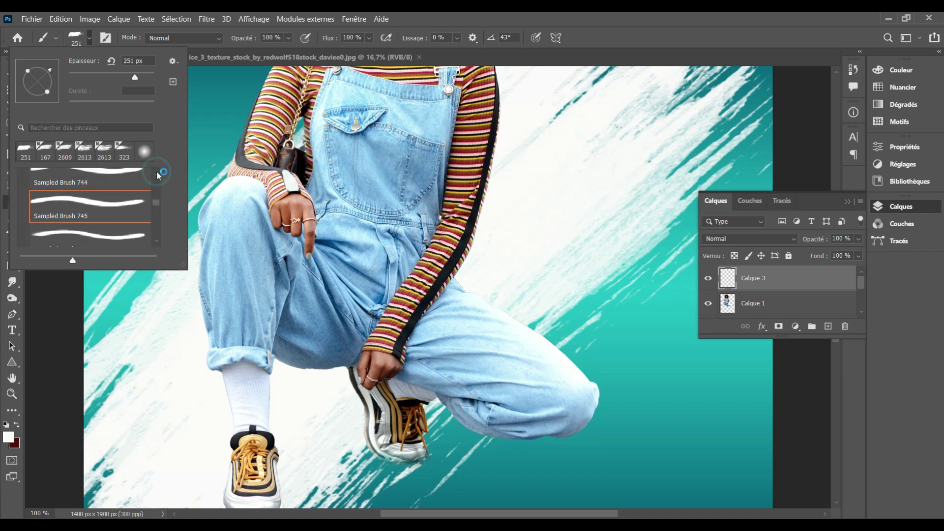
left_click(157, 173)
left_click(156, 173)
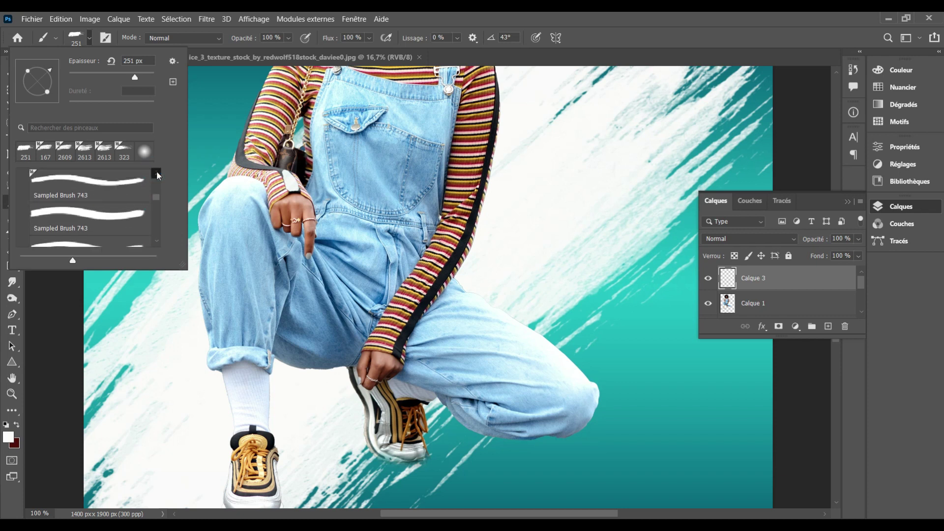
left_click(157, 173)
left_click(157, 173)
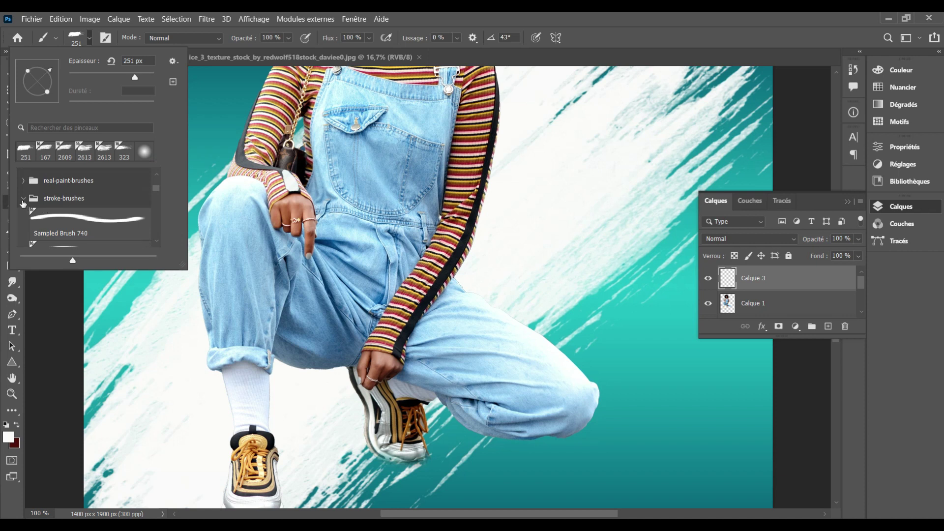
Step: Select the waterfall brush from its folder and set it to 425 px
left_click(22, 199)
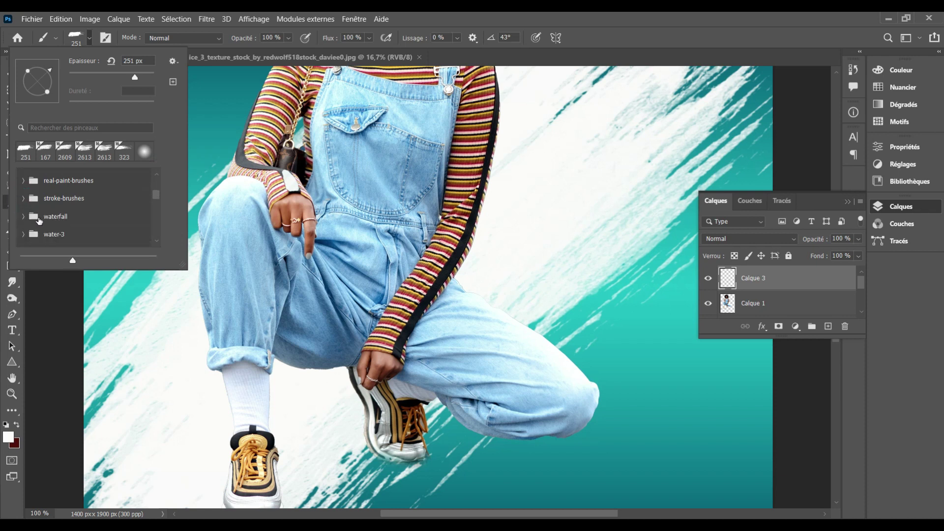
left_click(25, 216)
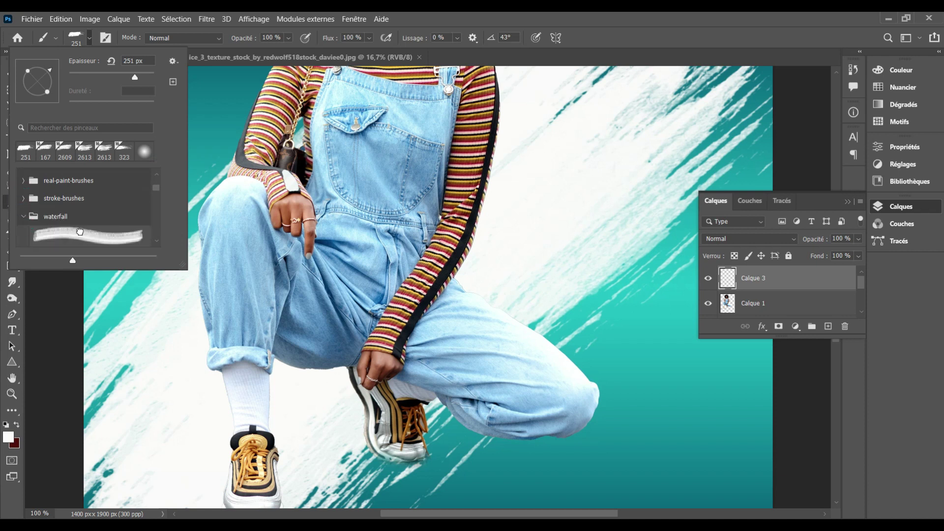
left_click(79, 231)
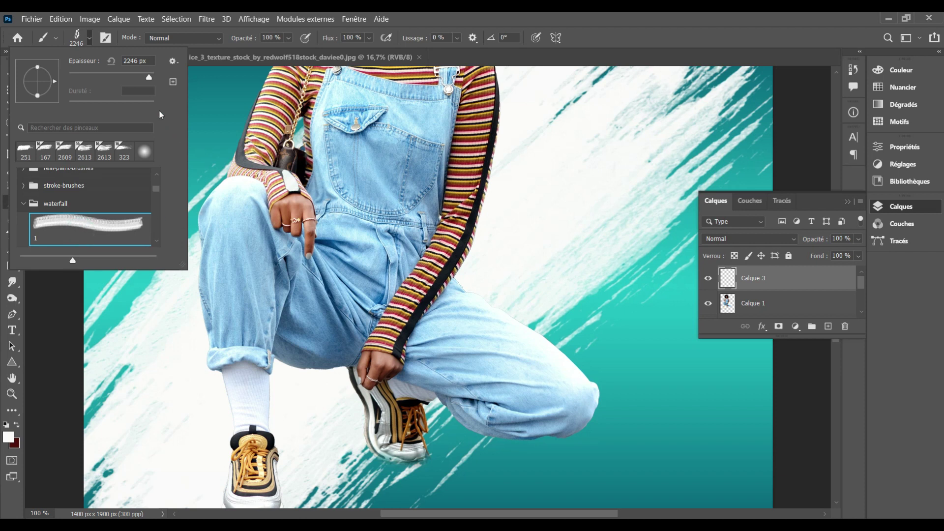
left_click_drag(147, 77, 142, 77)
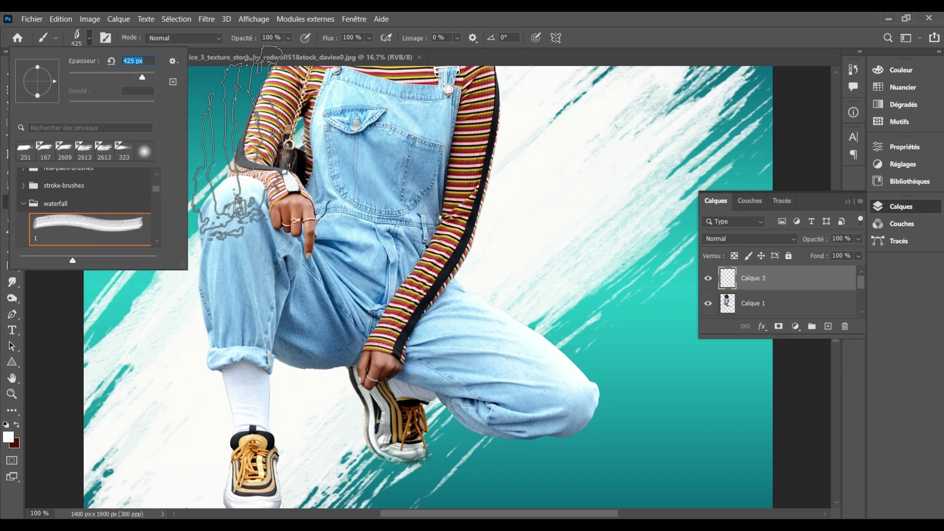
key("Return")
Step: Test waterfall strokes over the left leg, arm and knee, undoing each
left_click_drag(246, 186, 359, 263)
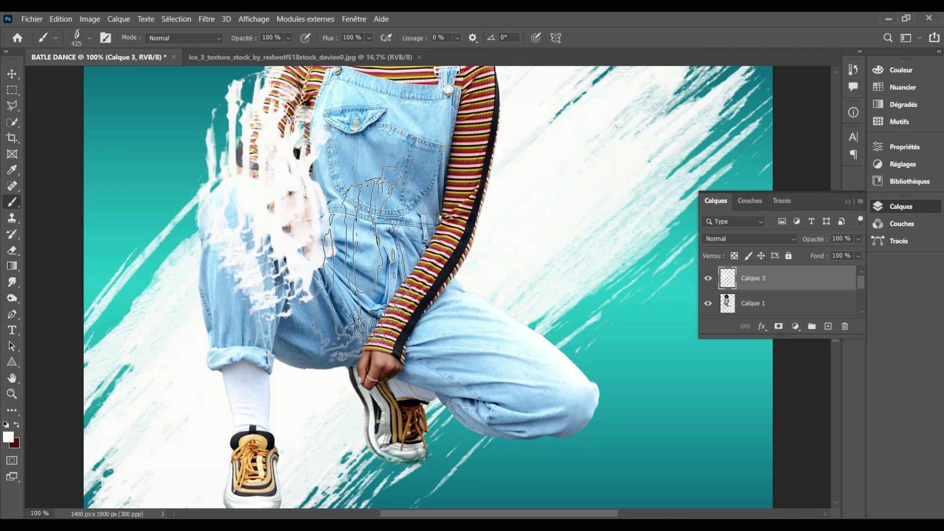
key("ctrl+z")
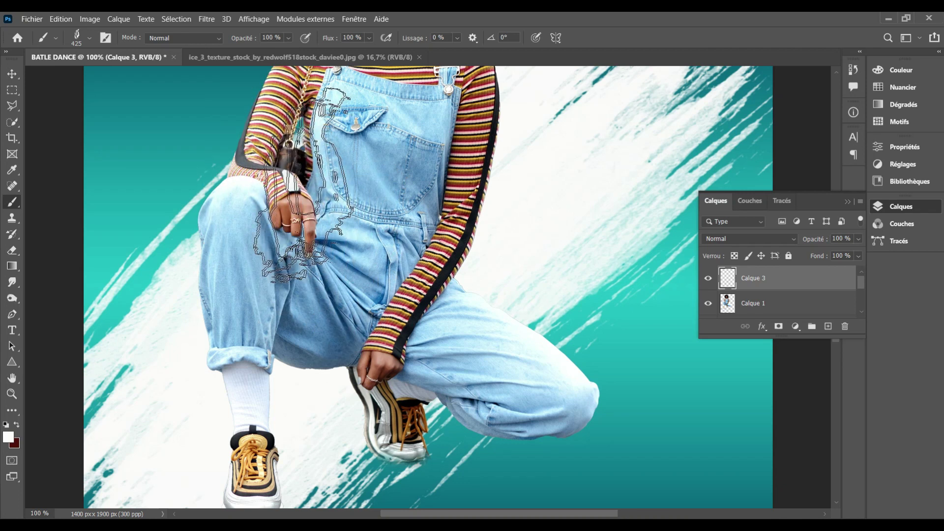
left_click(265, 166)
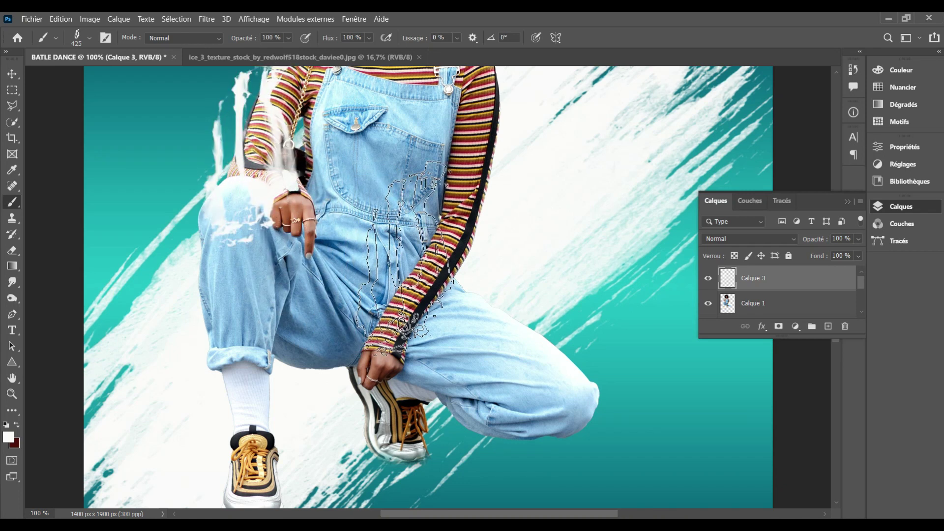
key("ctrl+z")
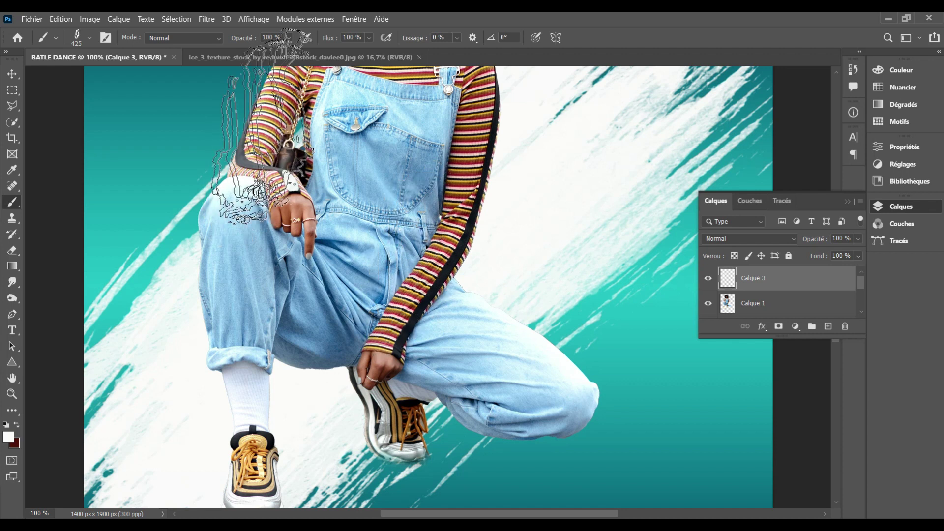
Step: Load the second waterfall brush at 990 px and zoom out to the whole figure
left_click(91, 38)
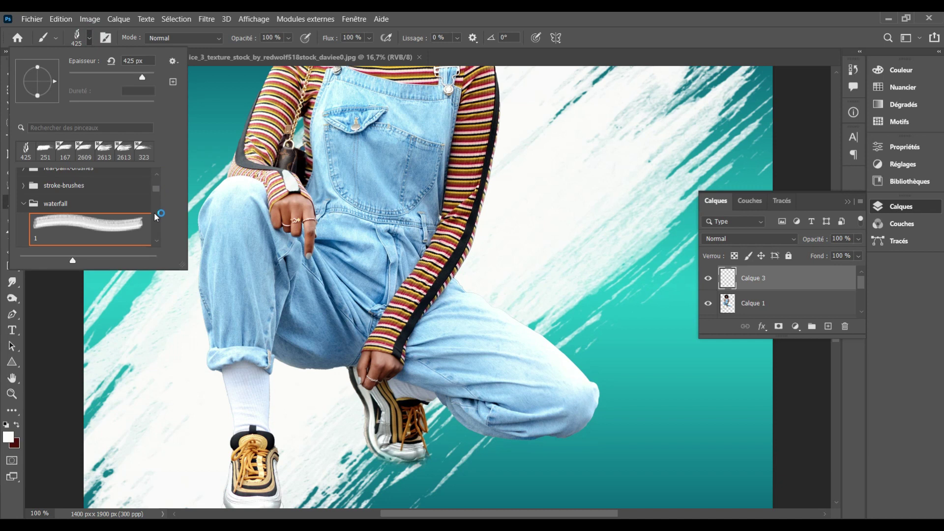
scroll(158, 244, "down", 1)
scroll(154, 238, "down", 1)
scroll(137, 231, "down", 1)
left_click(126, 222)
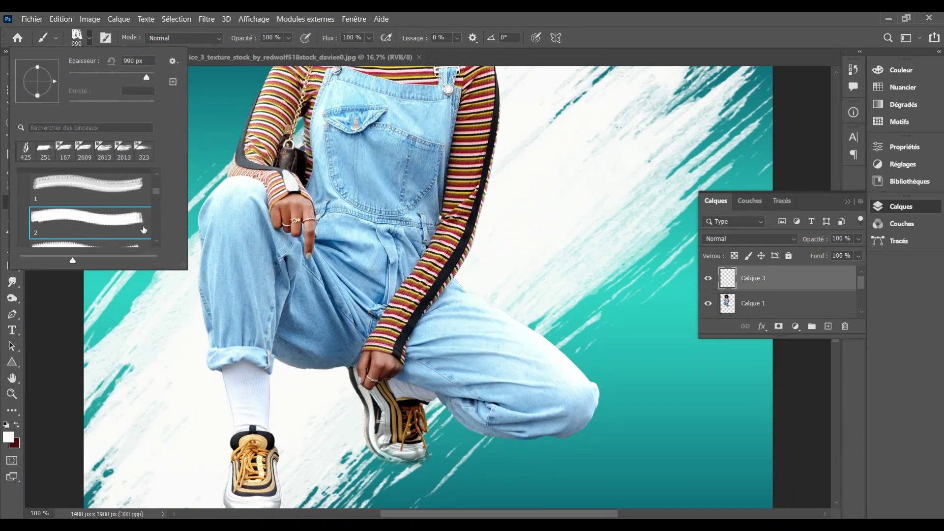
left_click(157, 238)
left_click(157, 242)
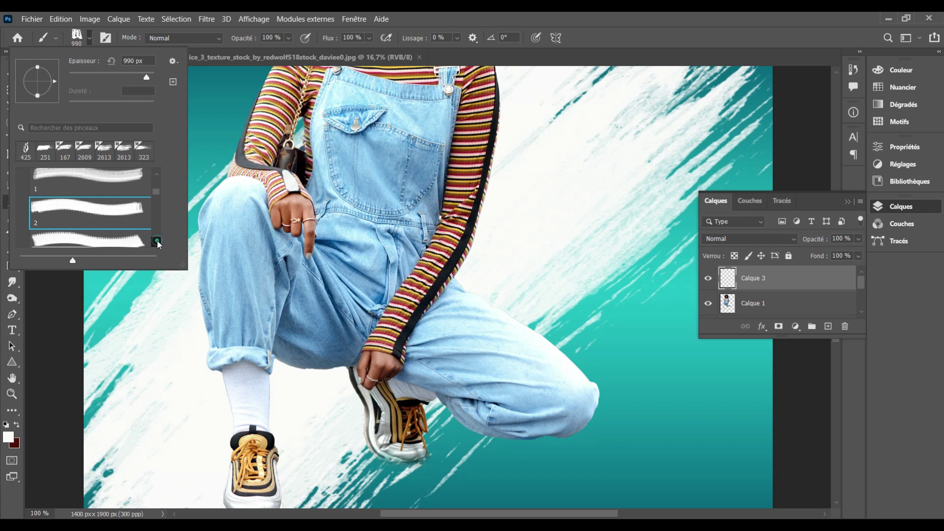
left_click(157, 242)
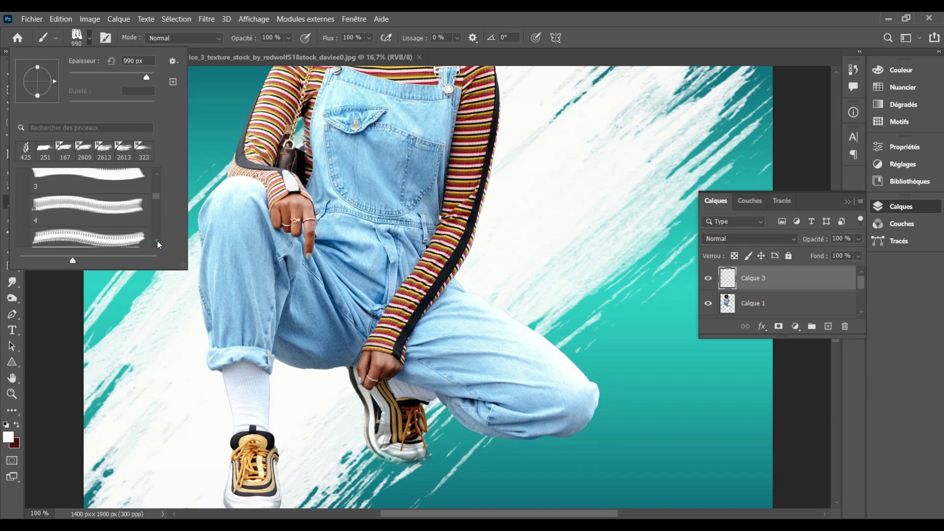
left_click(157, 242)
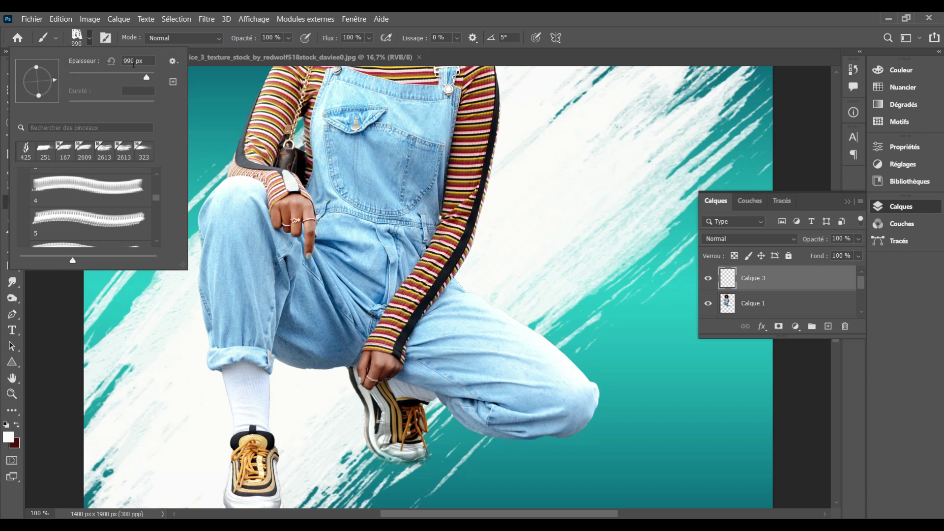
key("Escape")
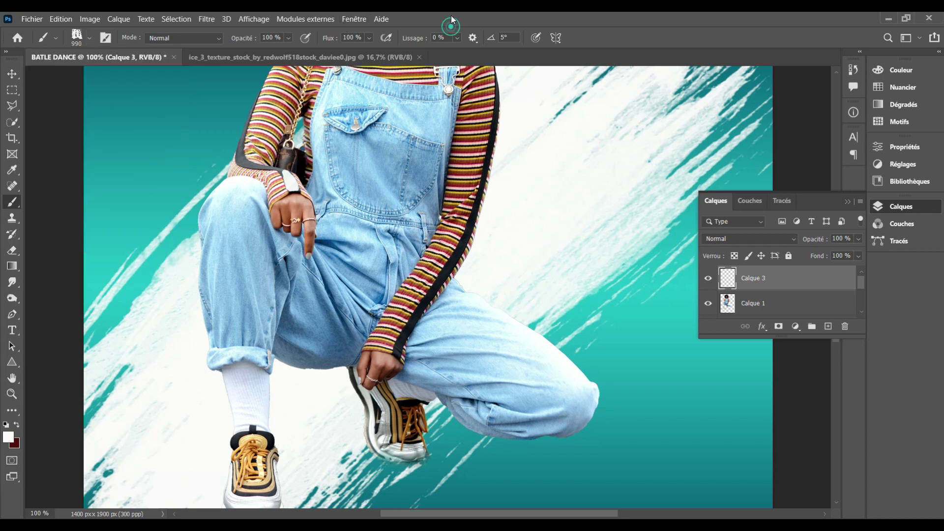
key("ctrl+minus")
key("ctrl+minus")
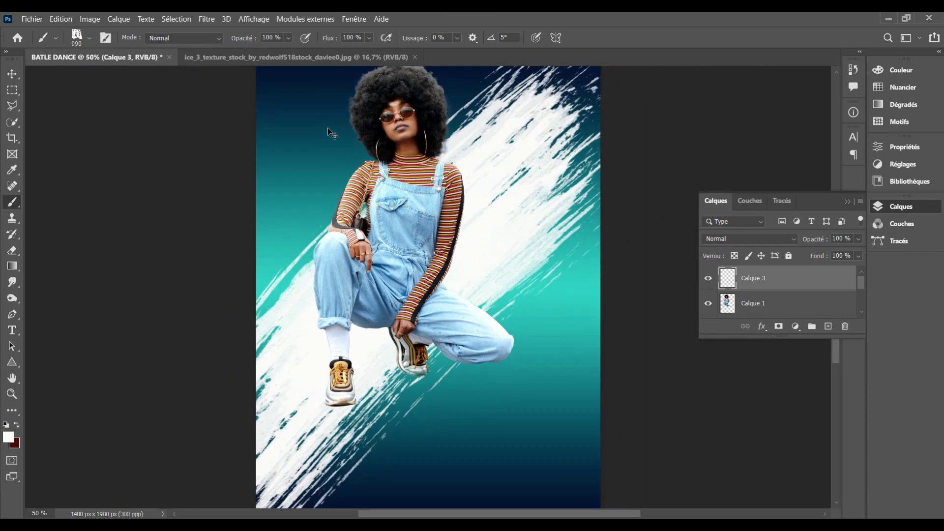
Step: Delete the empty Calque 3 and set Calque 2's blend mode to Incrustation
left_click(12, 73)
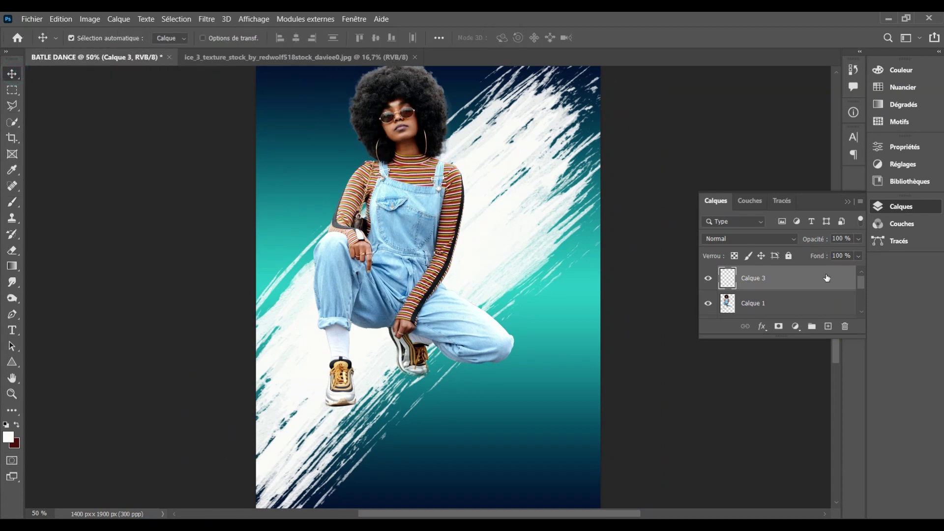
key("Delete")
left_click(803, 313)
left_click(794, 239)
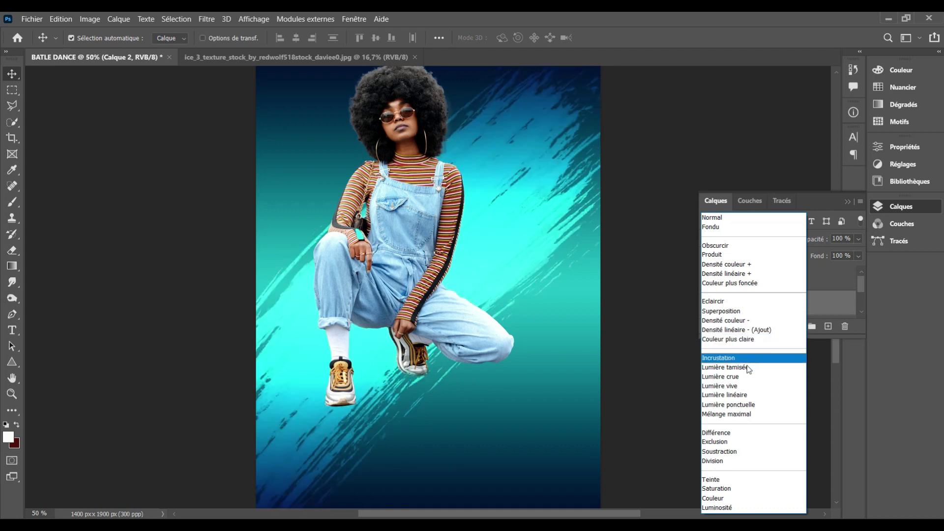
left_click(743, 358)
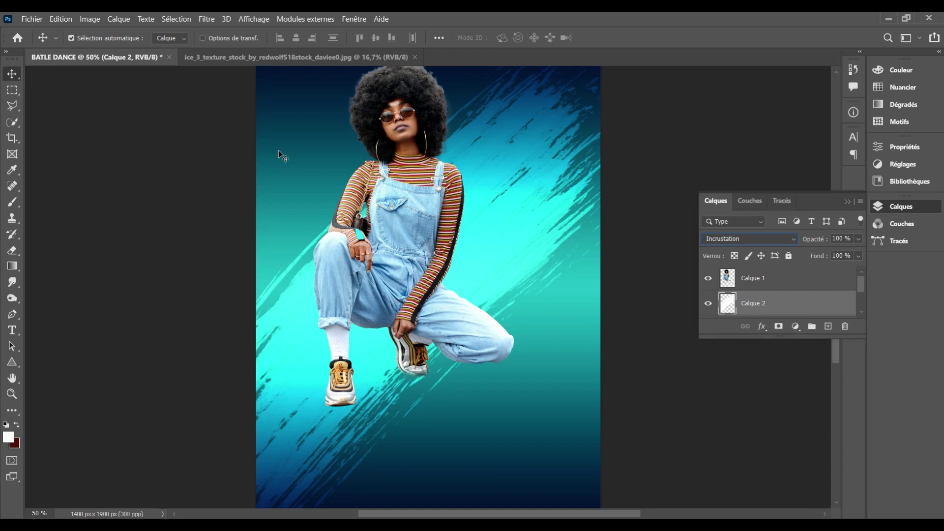
left_click(849, 202)
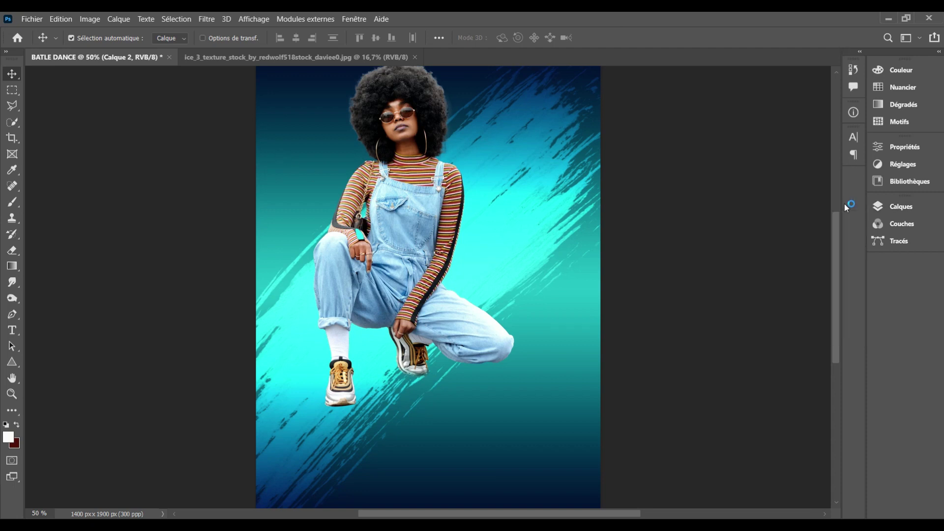
key("ctrl+minus")
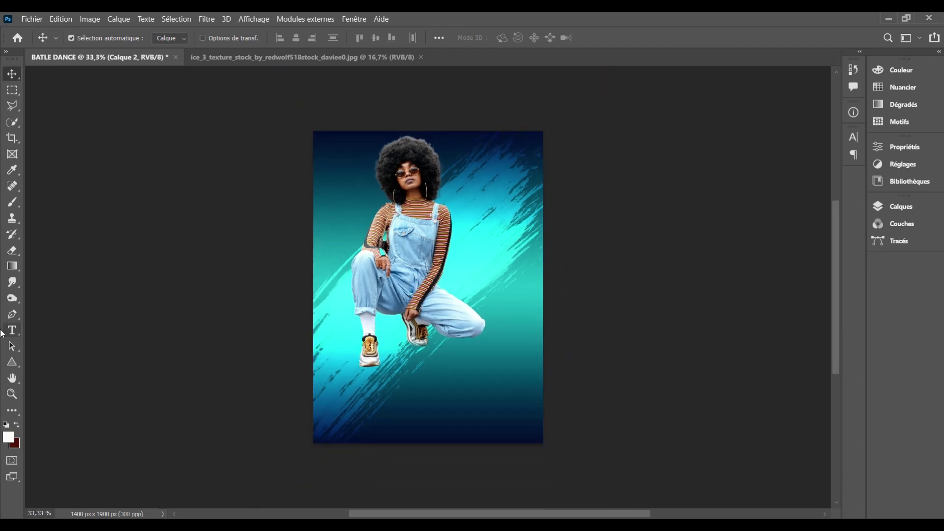
Step: Drag the ice texture into the BATLE DANCE poster and stack it directly above Fond en dégradé 1
left_click(13, 379)
double_click(12, 379)
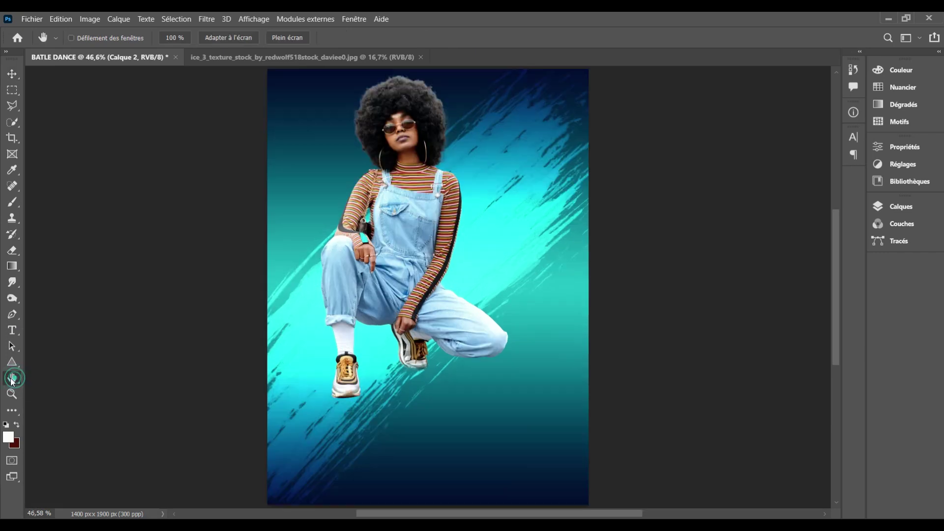
left_click(296, 58)
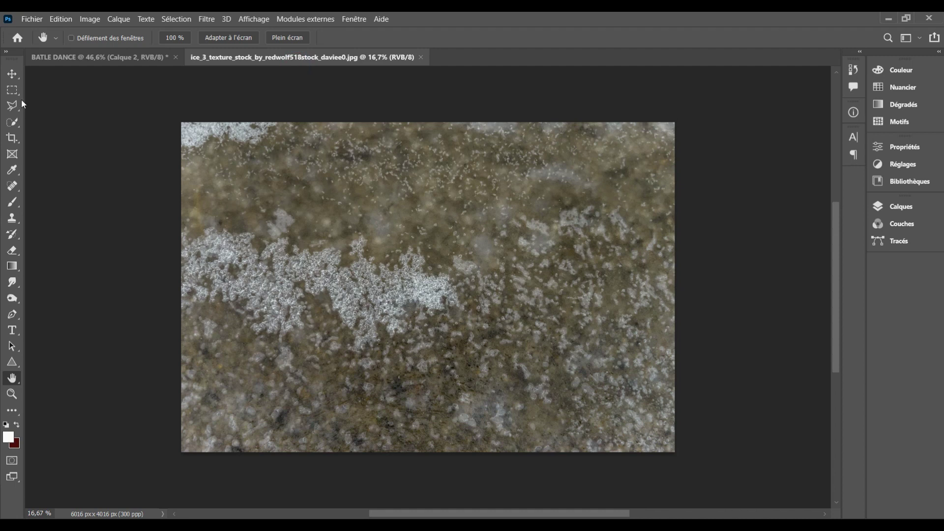
left_click(11, 78)
mouse_move(430, 248)
left_mouse_down()
mouse_move(254, 108)
mouse_move(384, 195)
left_mouse_up()
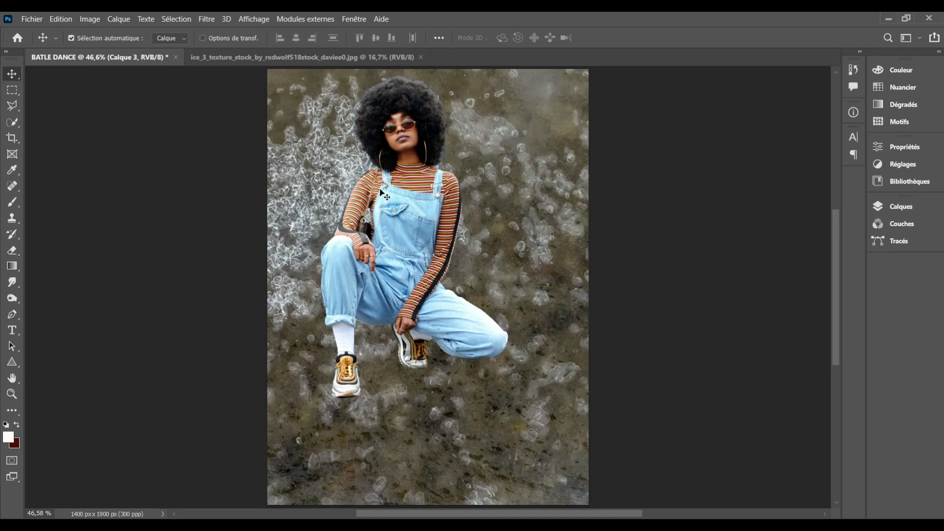
left_click(894, 206)
left_click_drag(781, 307, 756, 279)
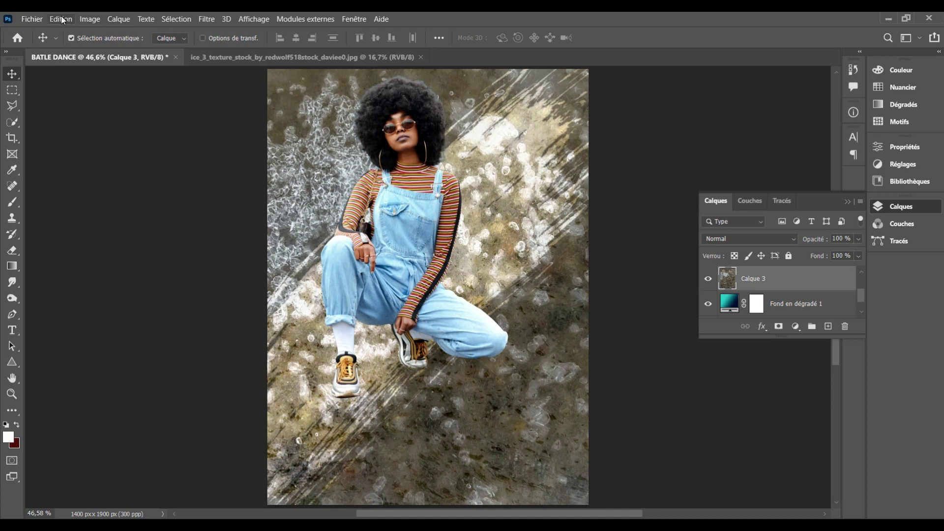
Step: Apply Teinte/Saturation to the ice texture: saturation −51, hue −42, lightness −1
left_click(87, 20)
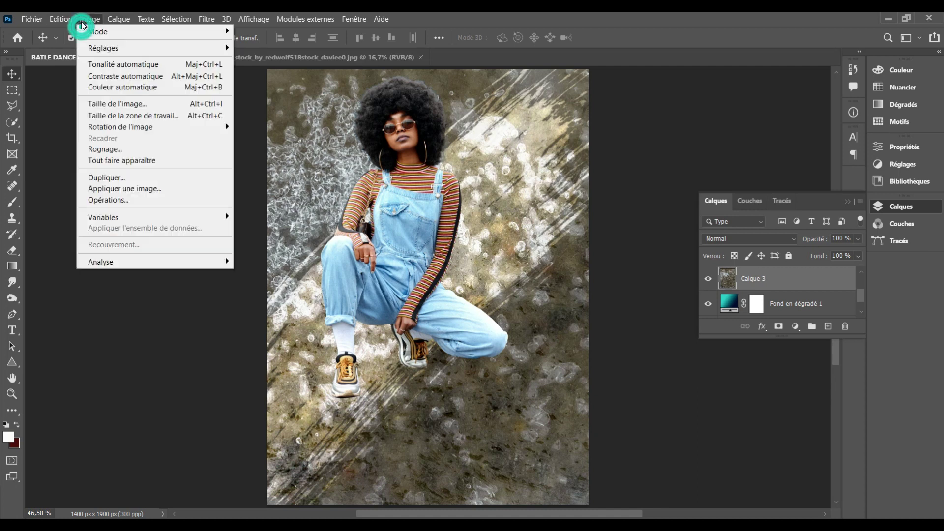
mouse_move(118, 48)
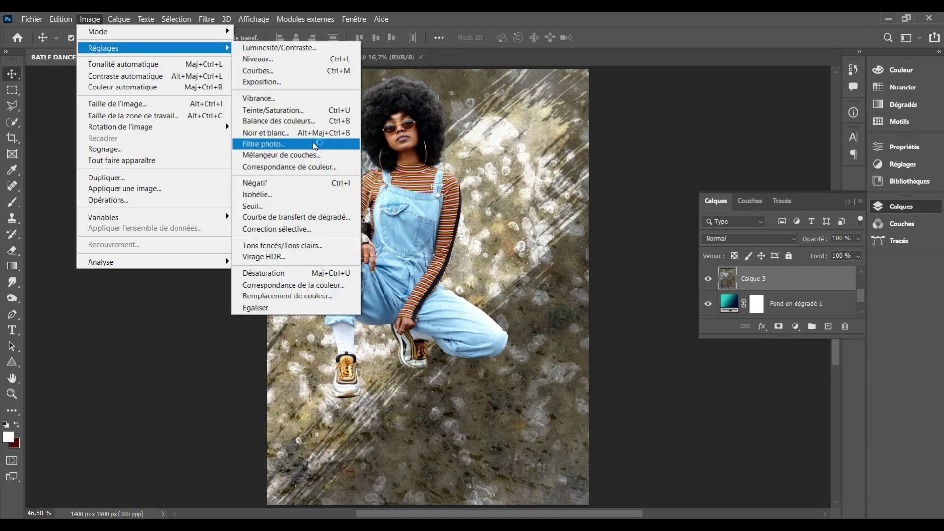
left_click(283, 110)
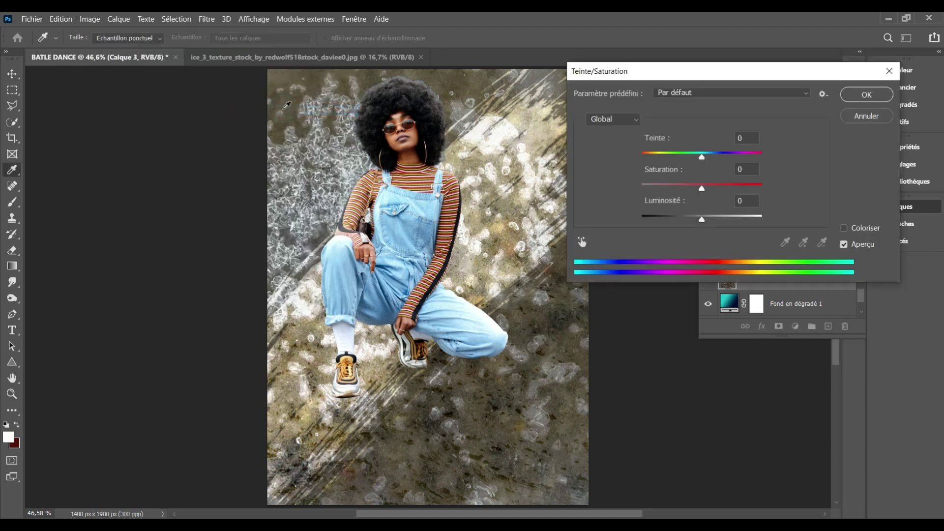
left_click_drag(702, 188, 672, 190)
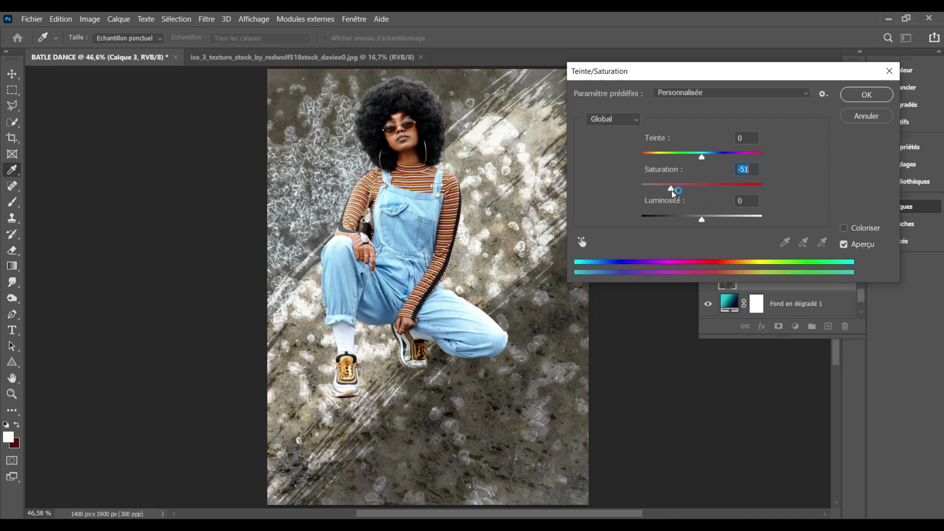
mouse_move(703, 219)
left_mouse_down()
mouse_move(726, 222)
mouse_move(701, 222)
left_mouse_up()
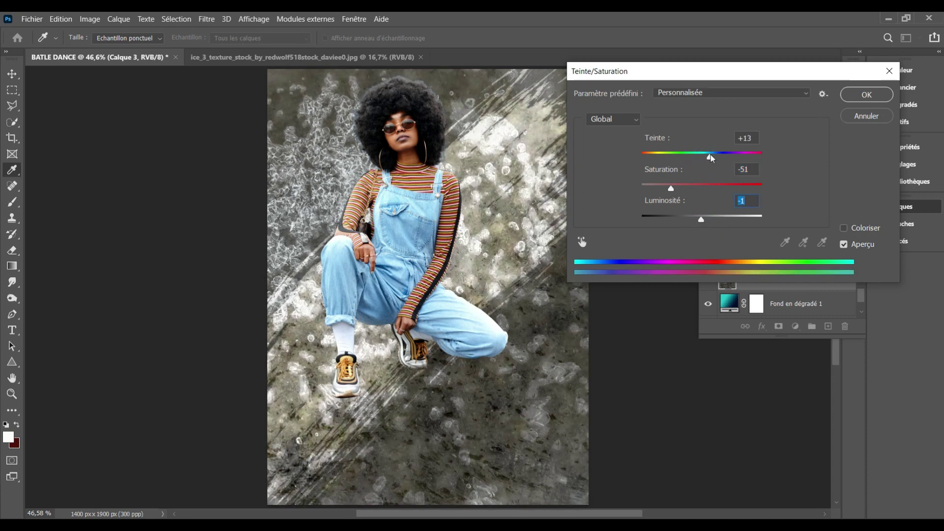
left_click_drag(707, 158, 677, 157)
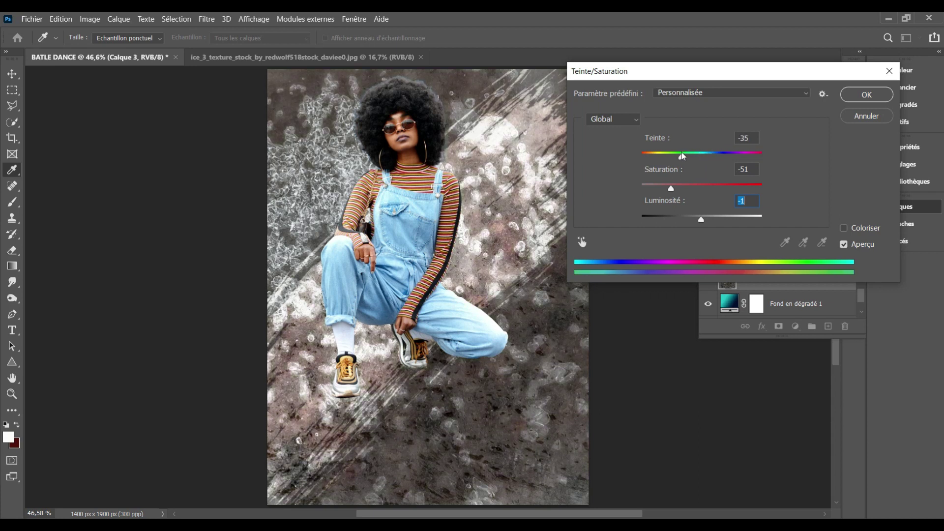
left_click(855, 99)
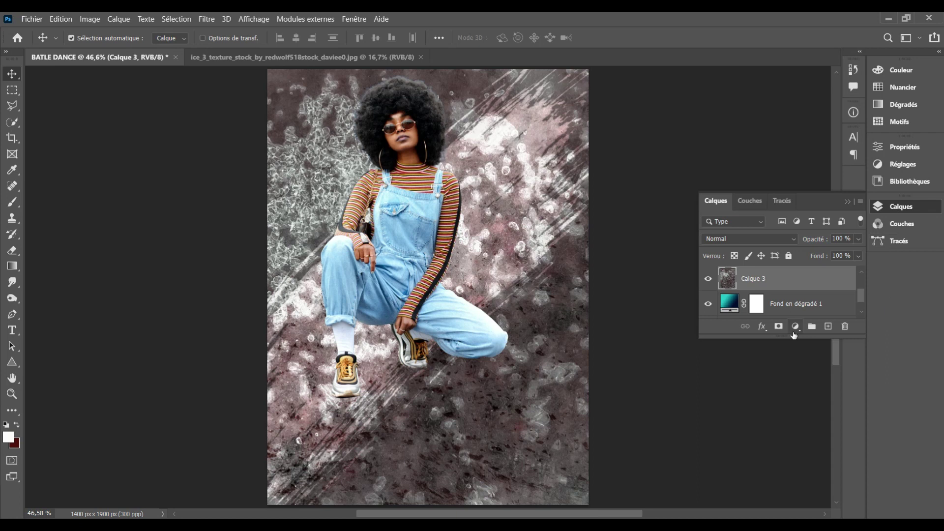
Step: Rotate Calque 3's ice texture 90° counterclockwise, scale it to 38.13% and position it over the poster
key("ctrl+t")
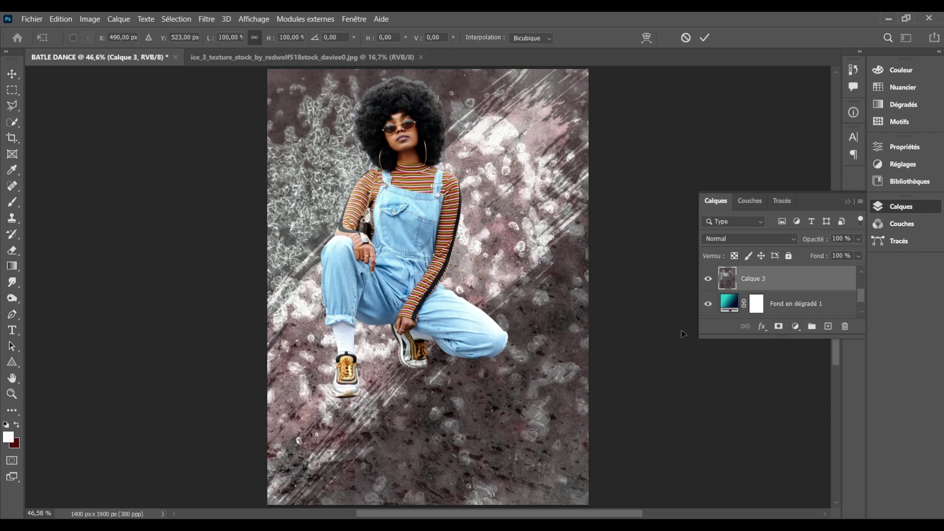
key("ctrl+minus")
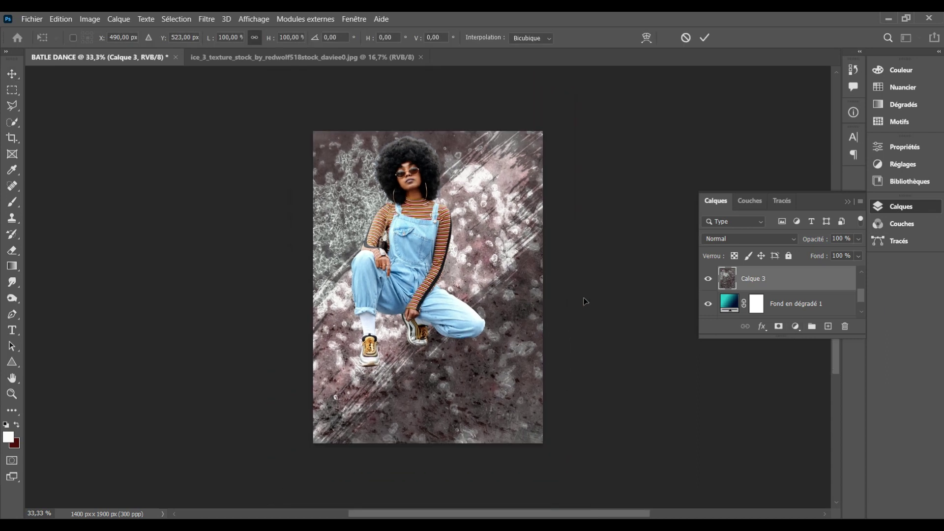
key("ctrl+minus")
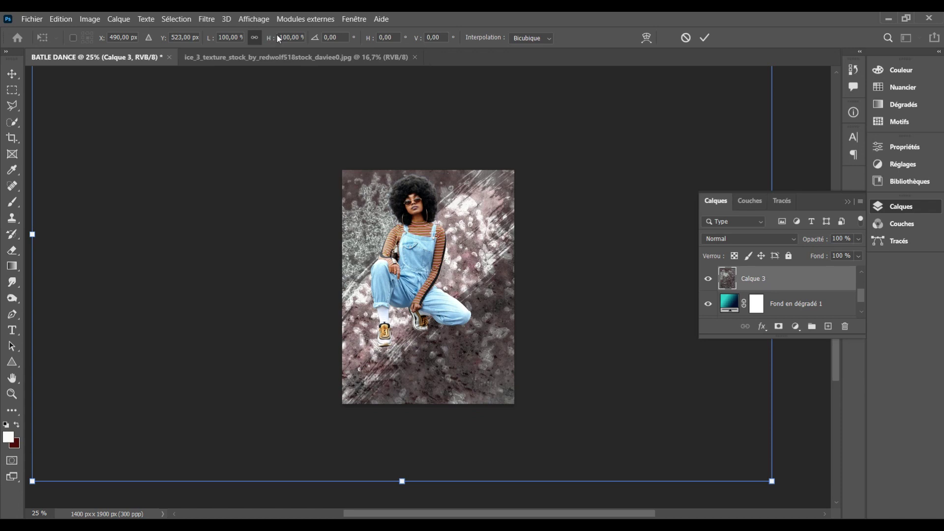
left_click(285, 38)
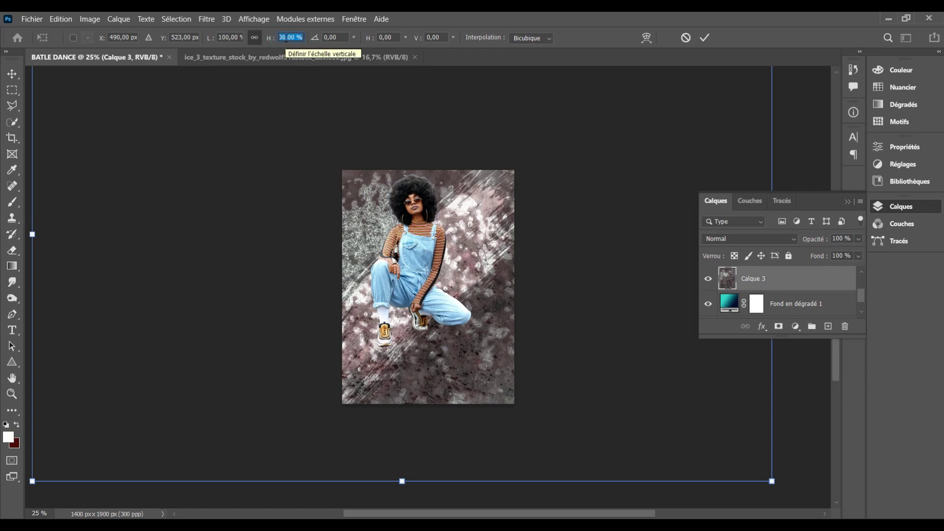
type("30")
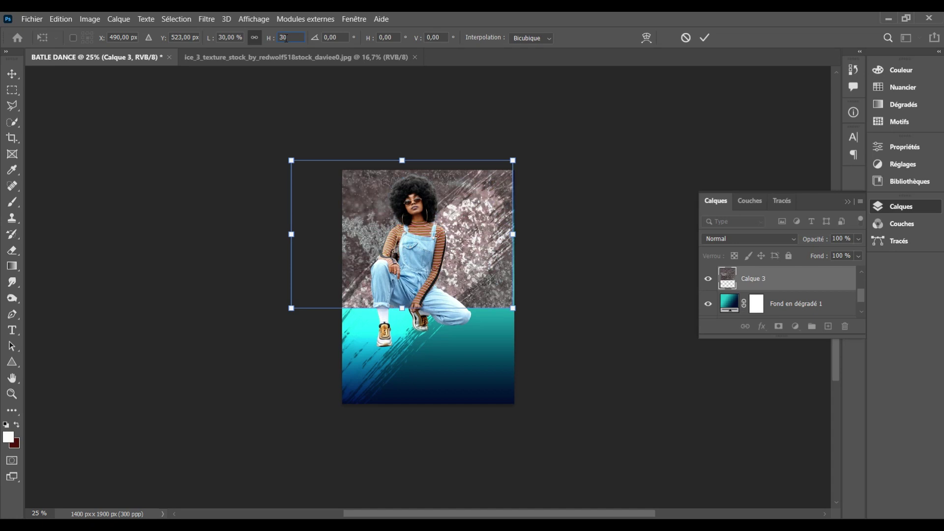
right_click(446, 237)
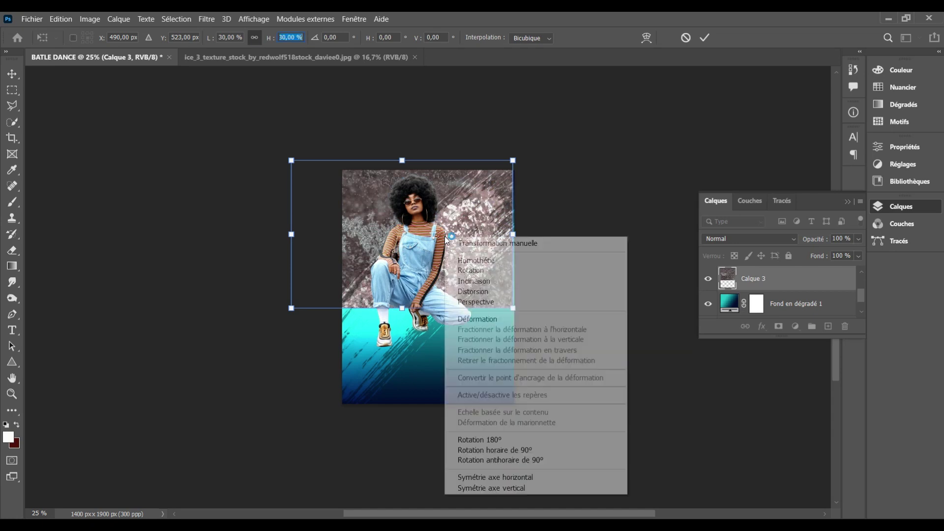
left_click(524, 460)
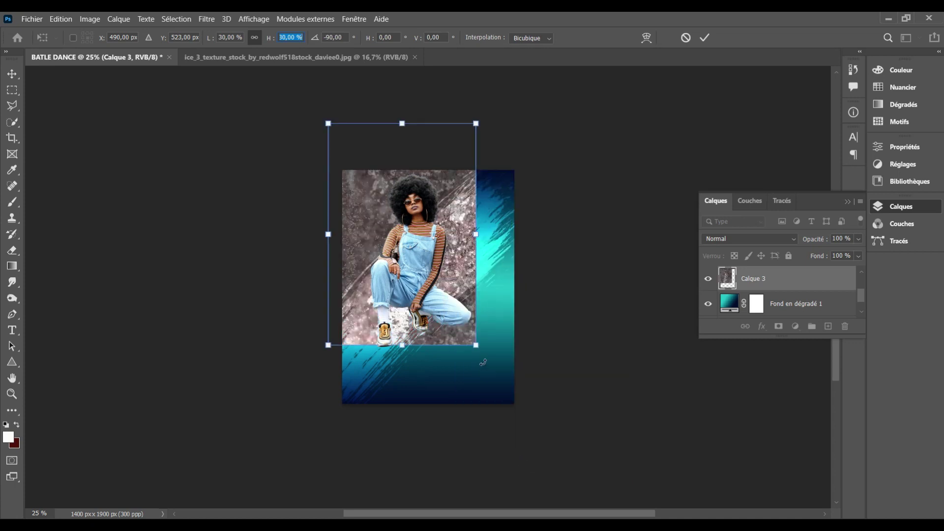
left_click_drag(430, 265, 448, 303)
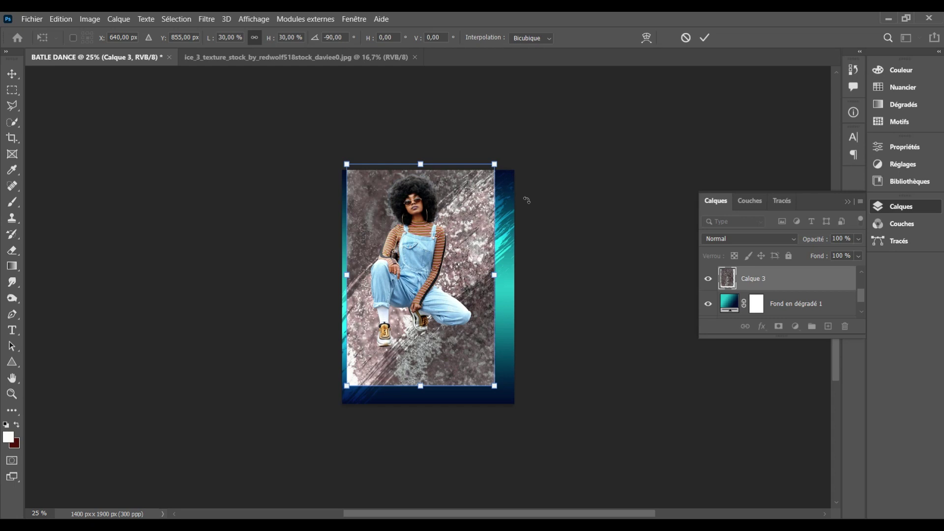
left_click_drag(500, 160, 595, 143)
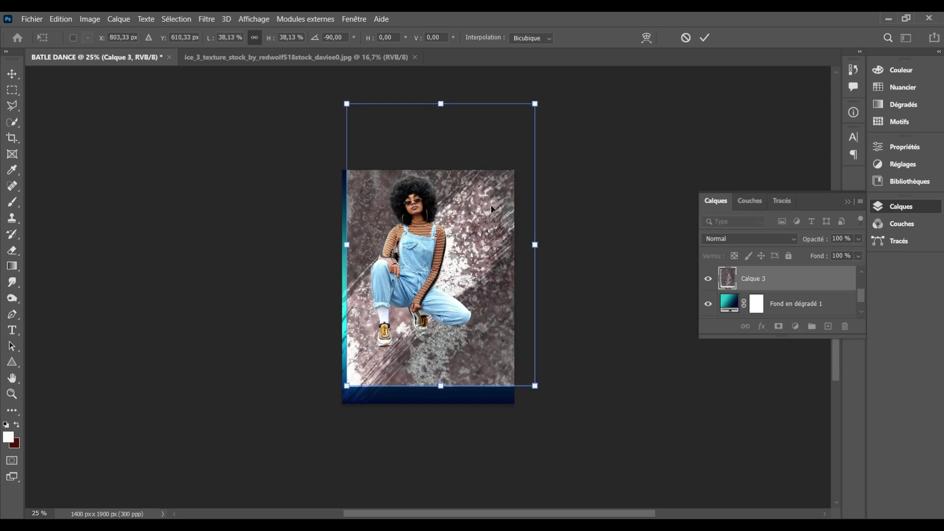
left_click_drag(490, 205, 476, 235)
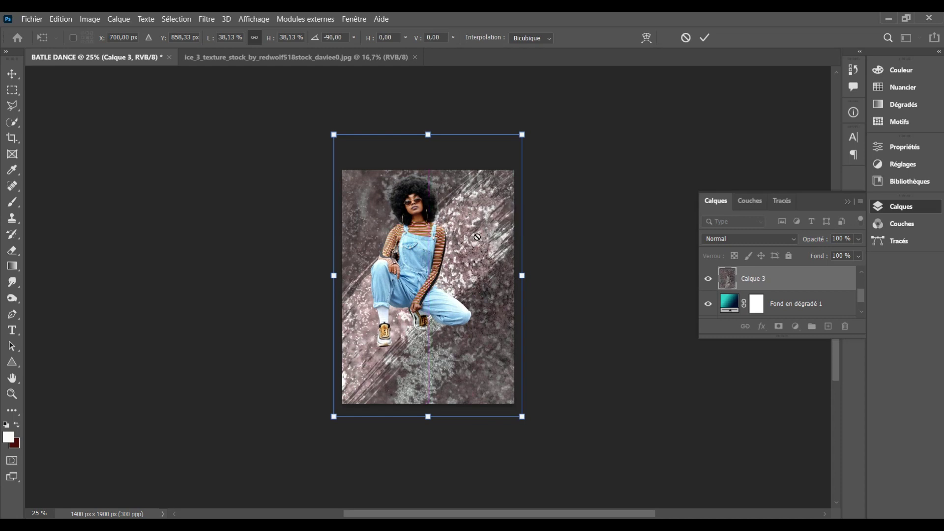
key("Return")
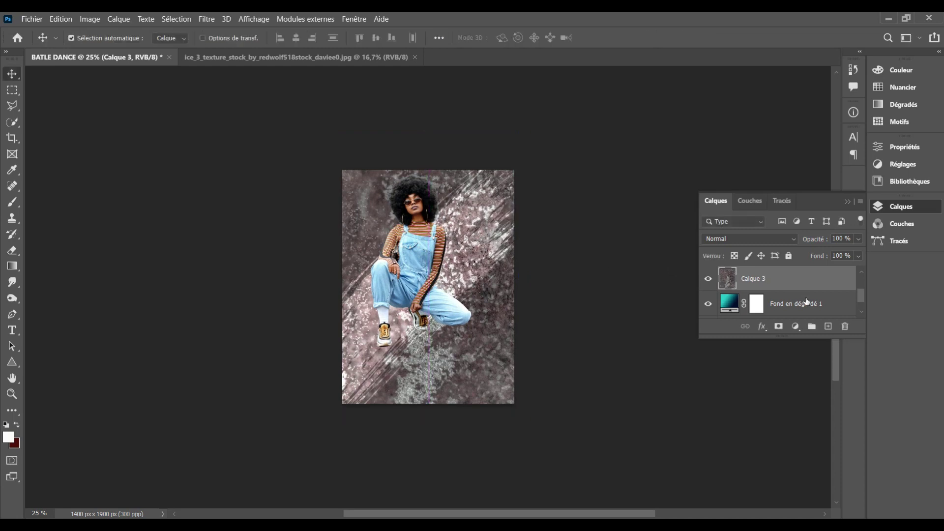
Step: Add a white layer mask to Calque 3 and trial a linear gradient on it, then undo it
left_click(780, 327)
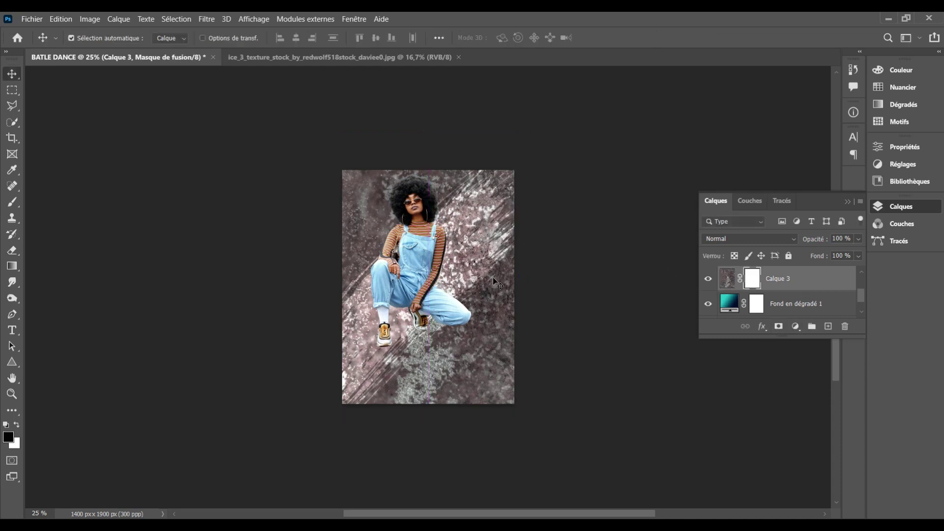
left_click(12, 267)
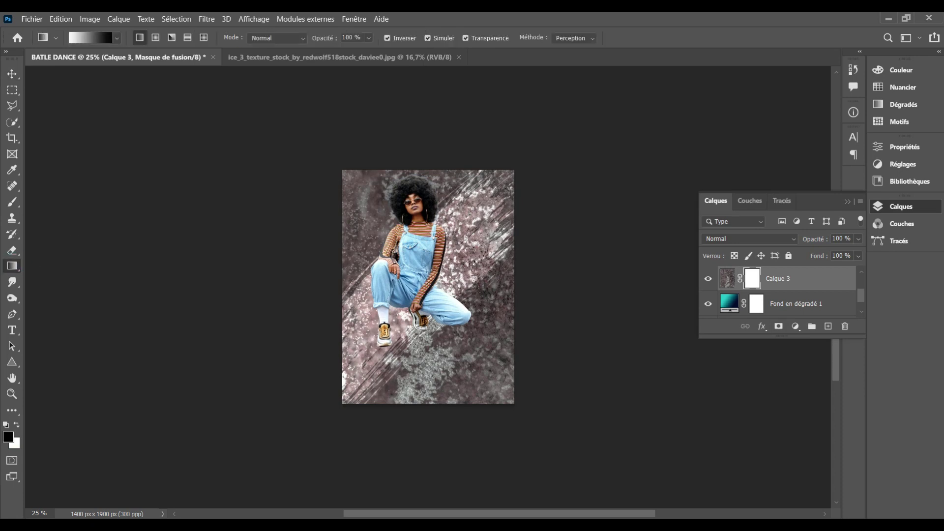
left_click_drag(421, 199, 406, 322)
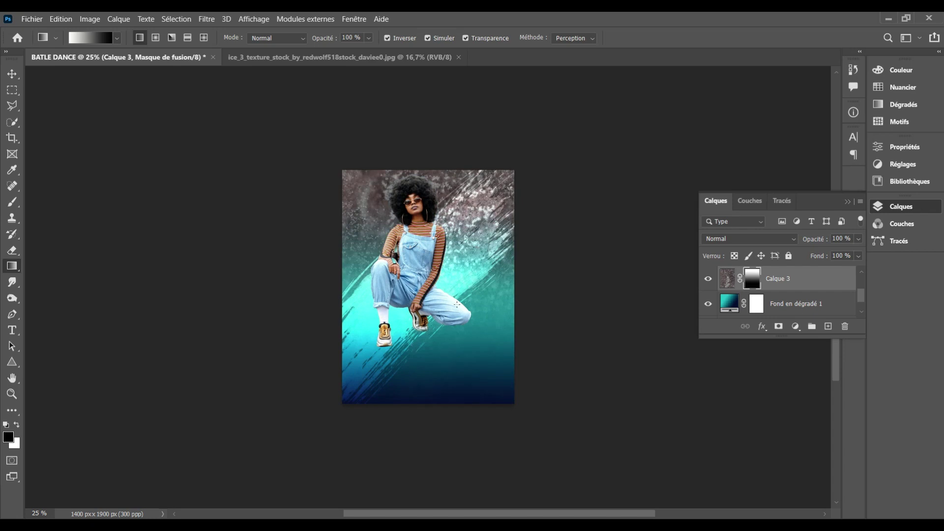
key("ctrl+z")
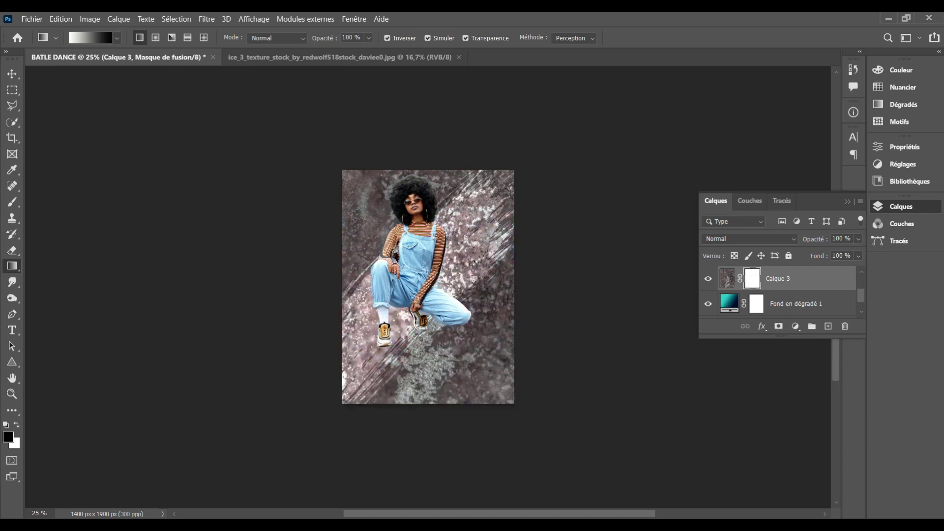
right_click(426, 374)
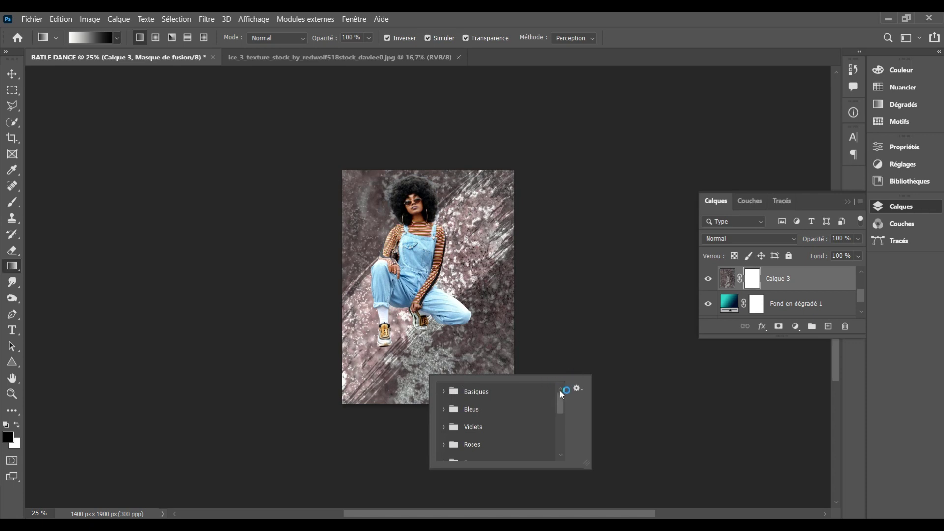
left_click(12, 73)
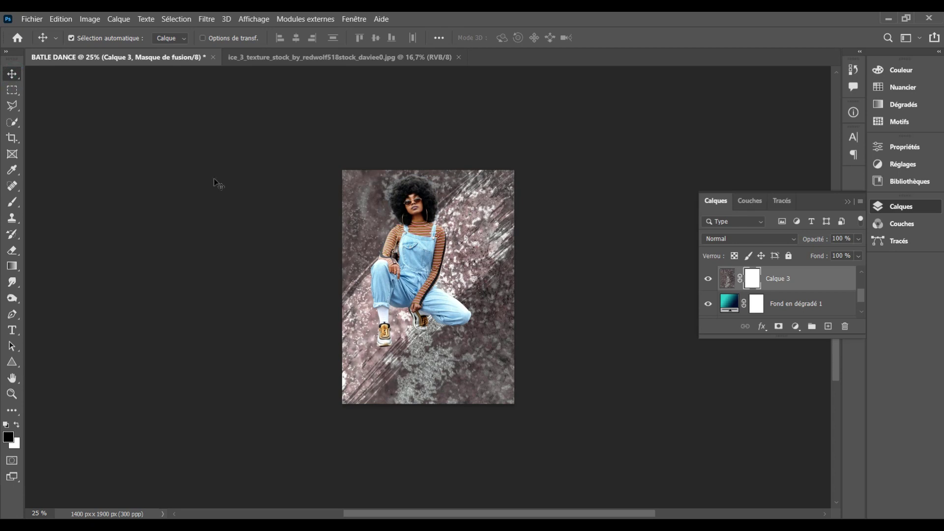
Step: Draw the mask gradient so the ice texture fades toward the bottom, revealing the teal background
left_click(12, 266)
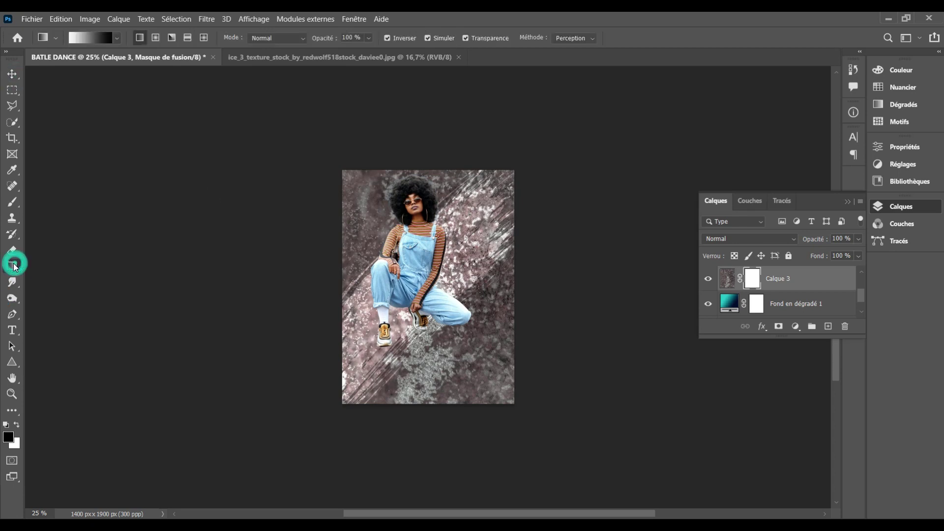
left_click(189, 39)
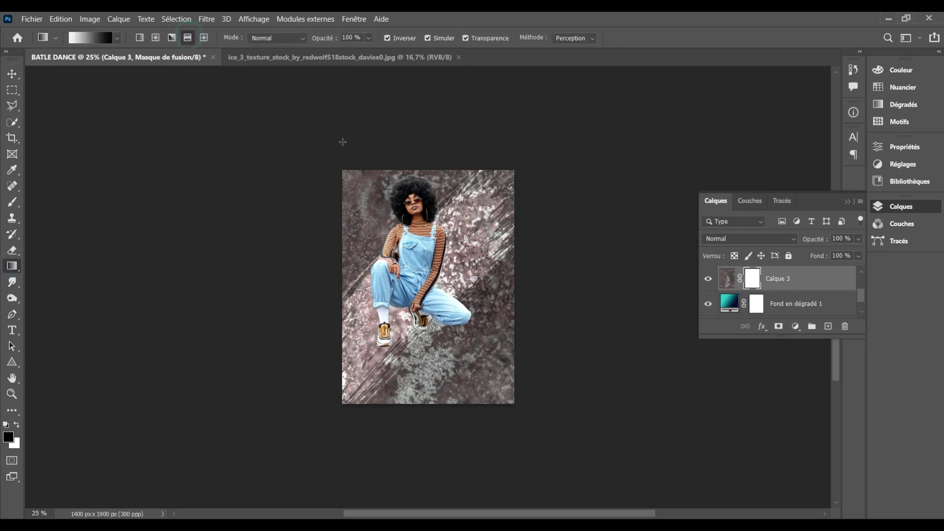
mouse_move(424, 241)
left_mouse_down()
mouse_move(416, 362)
mouse_move(449, 256)
left_mouse_up()
key("ctrl+z")
key("ctrl+z")
left_click_drag(420, 306, 419, 238)
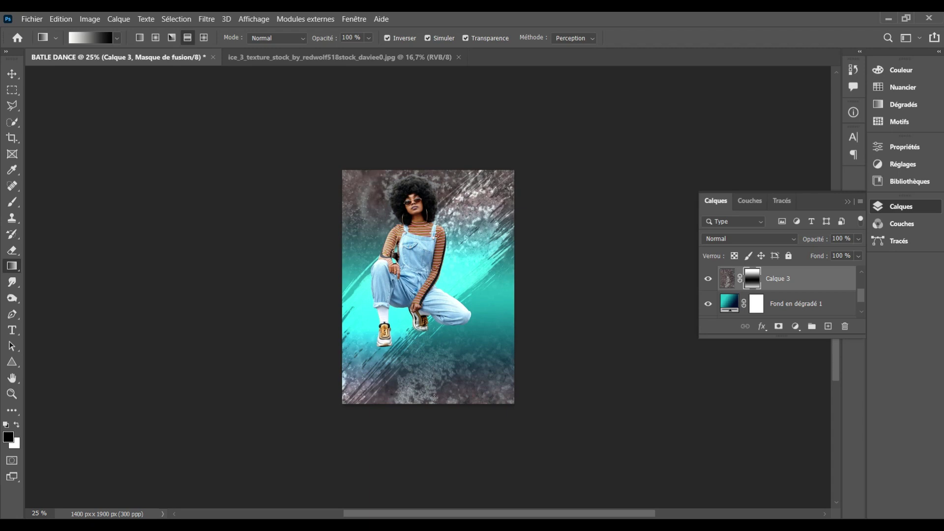
left_click_drag(435, 397, 423, 339)
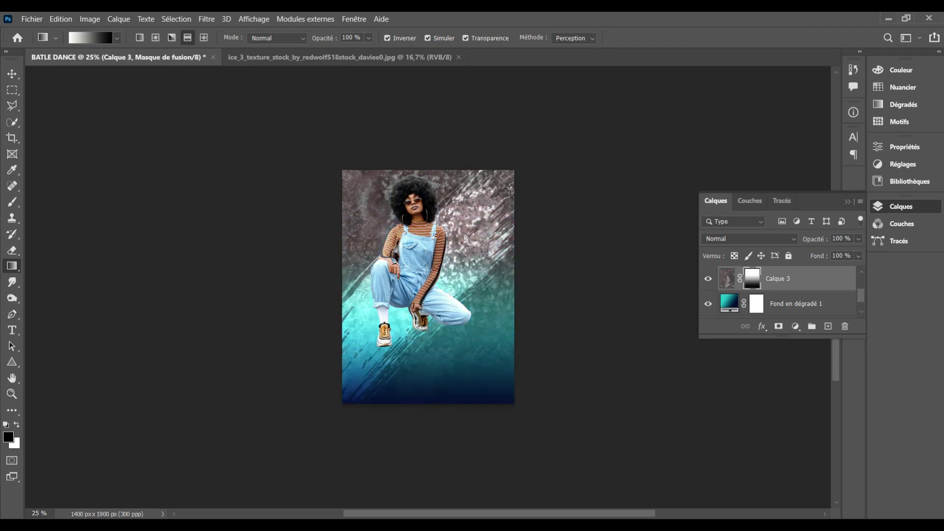
left_click_drag(422, 307, 418, 200)
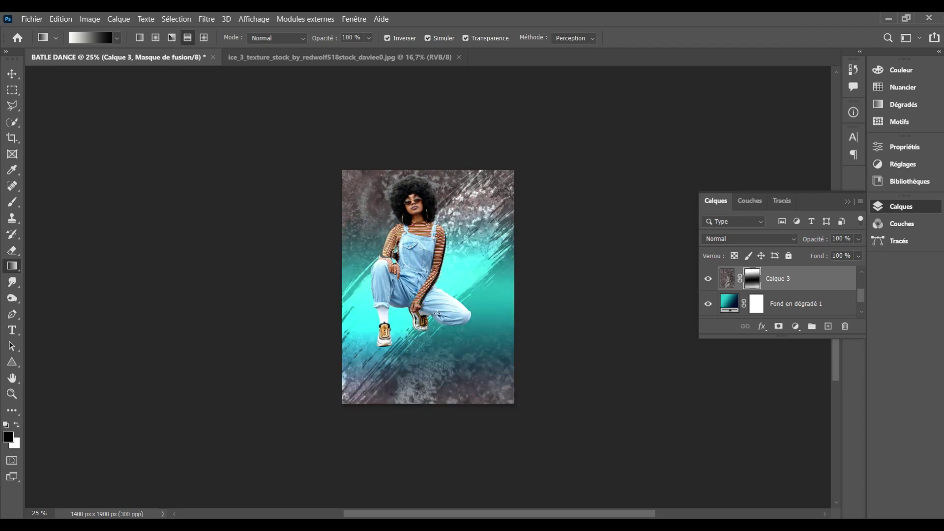
key("ctrl+z")
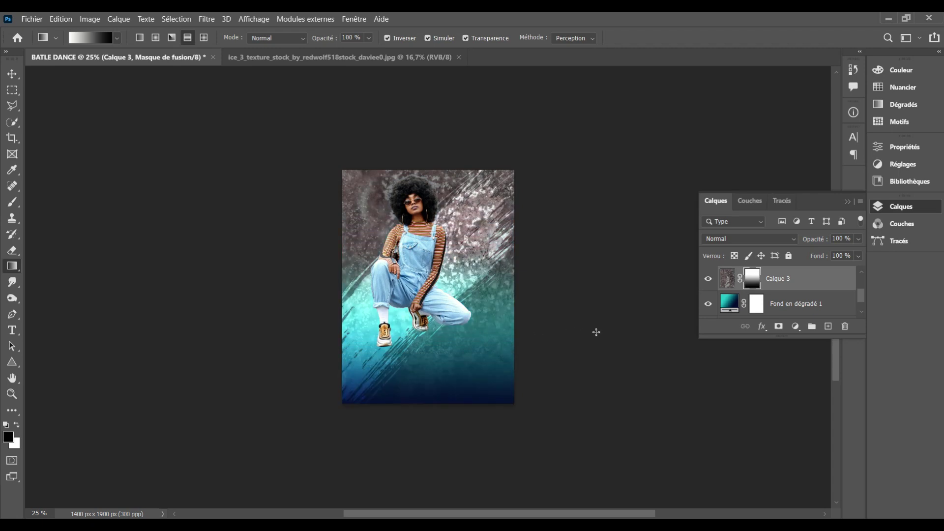
Step: Set Calque 3's blend mode to Superposition after briefly trying Différence
left_click(792, 240)
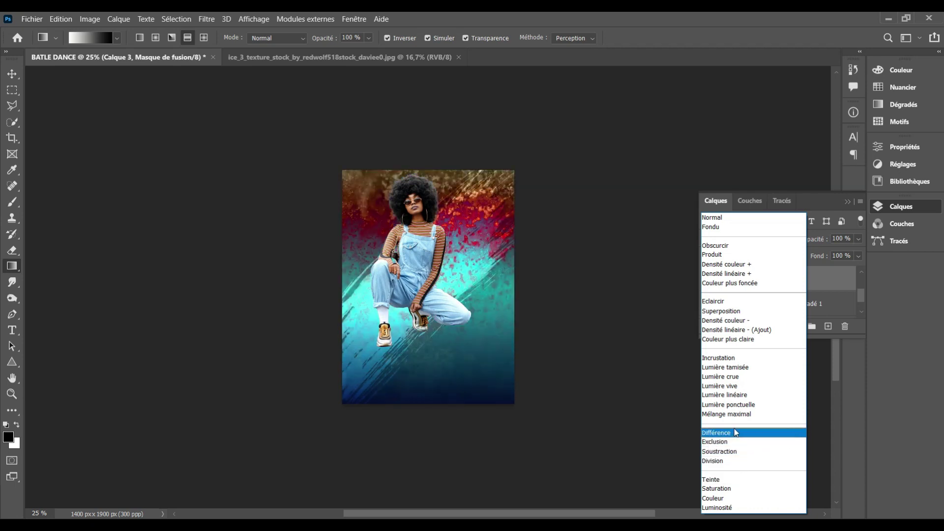
left_click(736, 433)
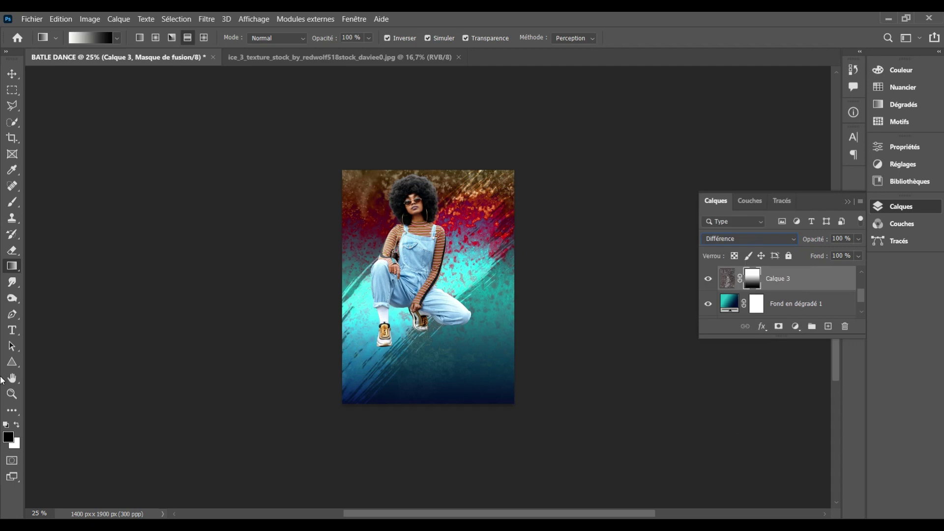
double_click(17, 380)
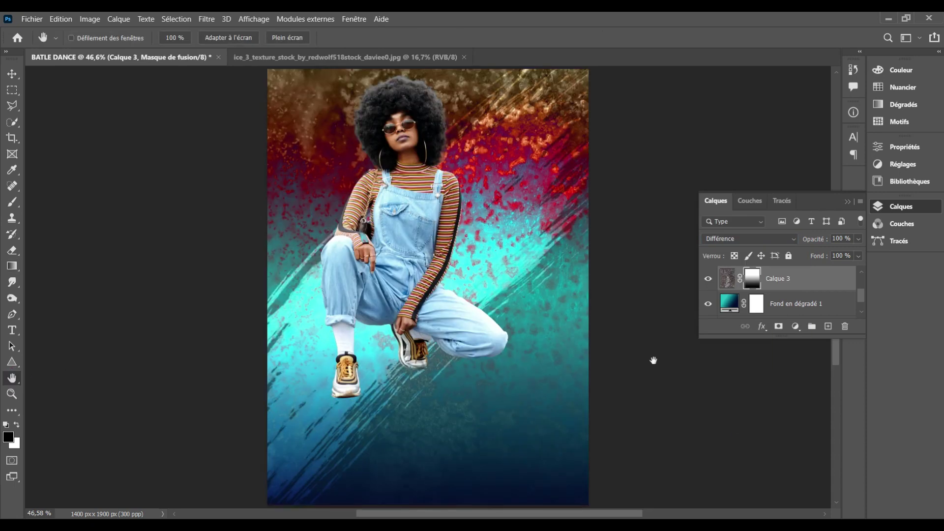
left_click(780, 240)
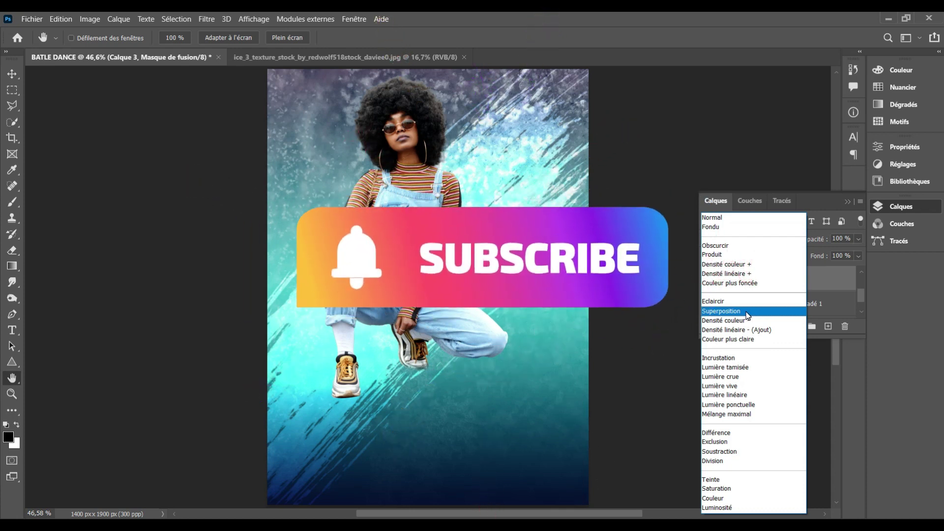
left_click(747, 312)
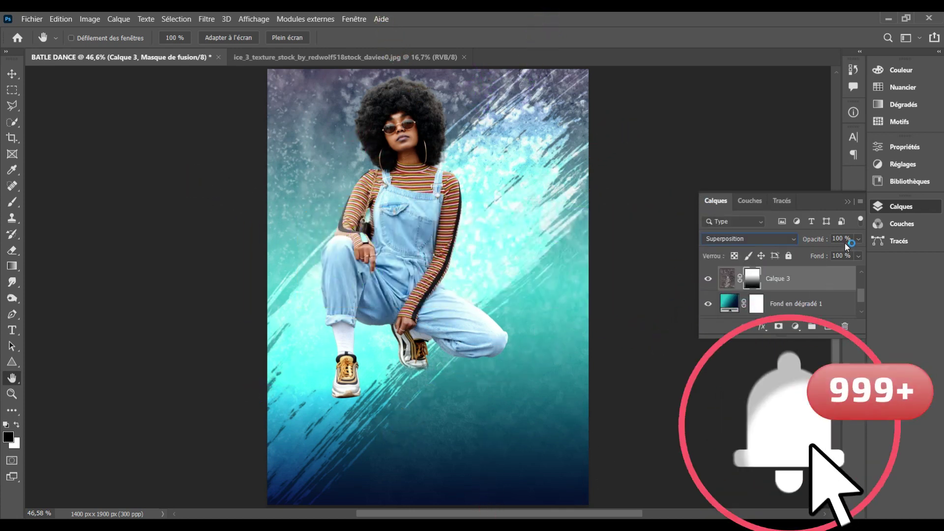
Step: Set the texture layer's opacity to 62% and its fill to 53%
left_click(843, 241)
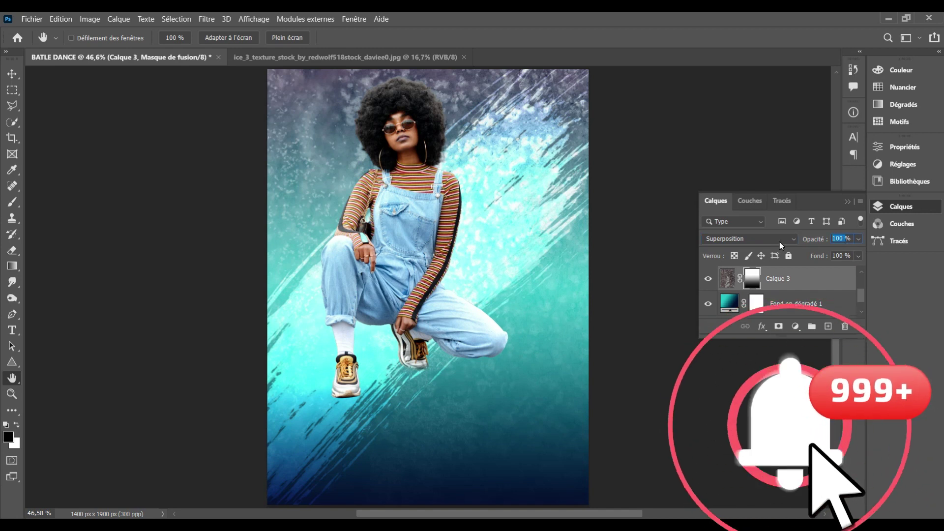
type("62")
key("Return")
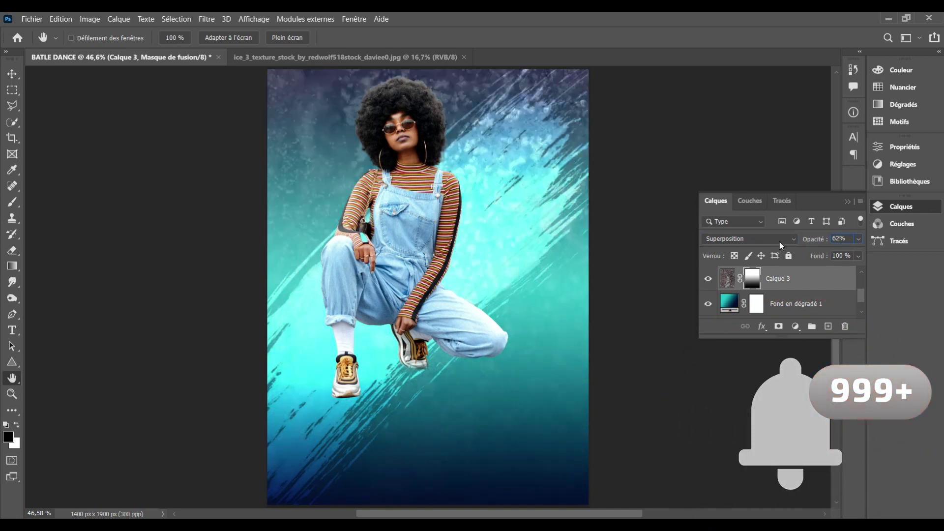
left_click(847, 255)
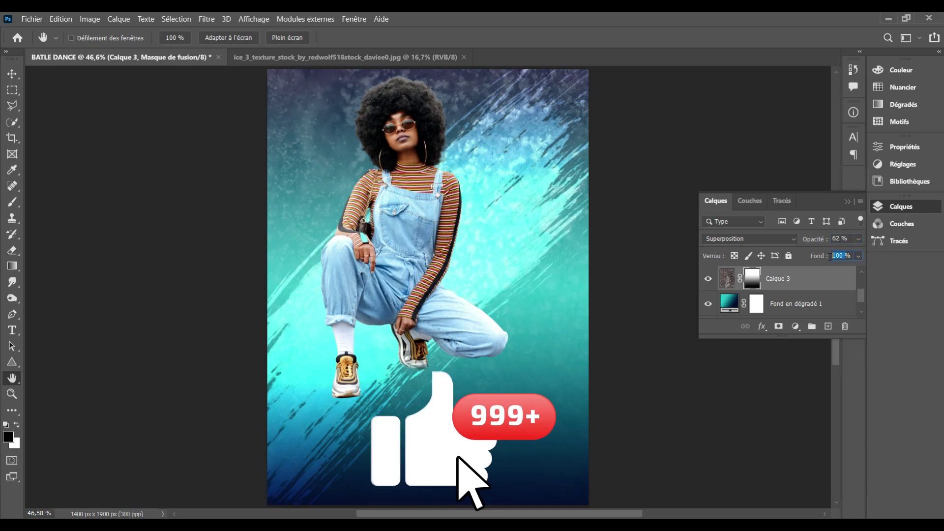
type("30")
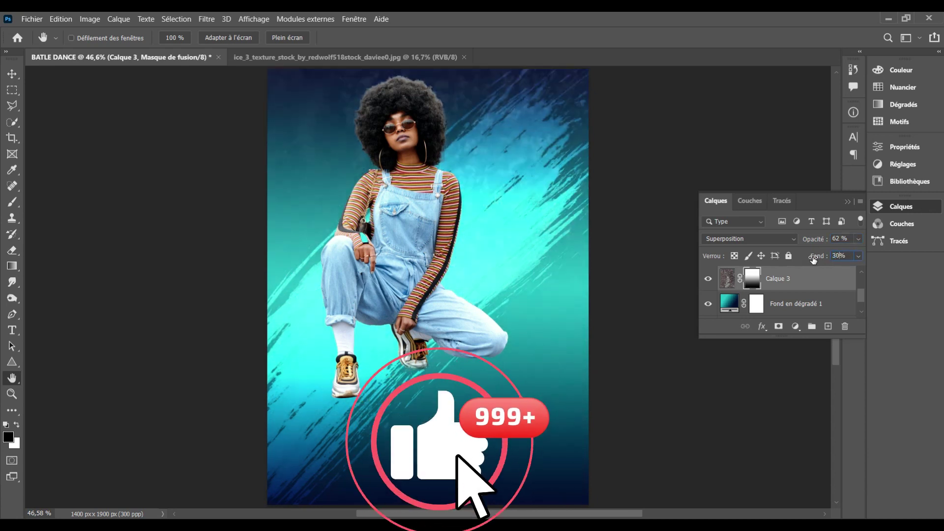
key("Up")
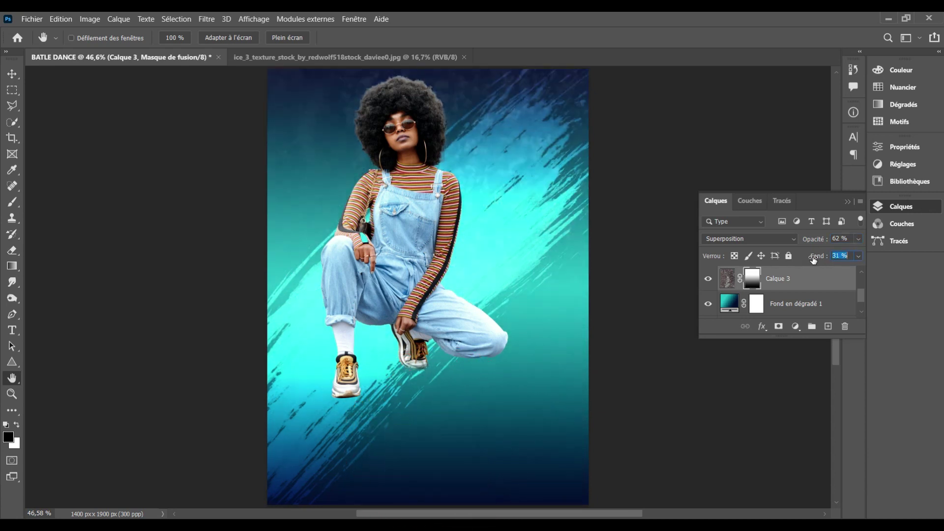
key("Up")
key("Up")
key("Up")
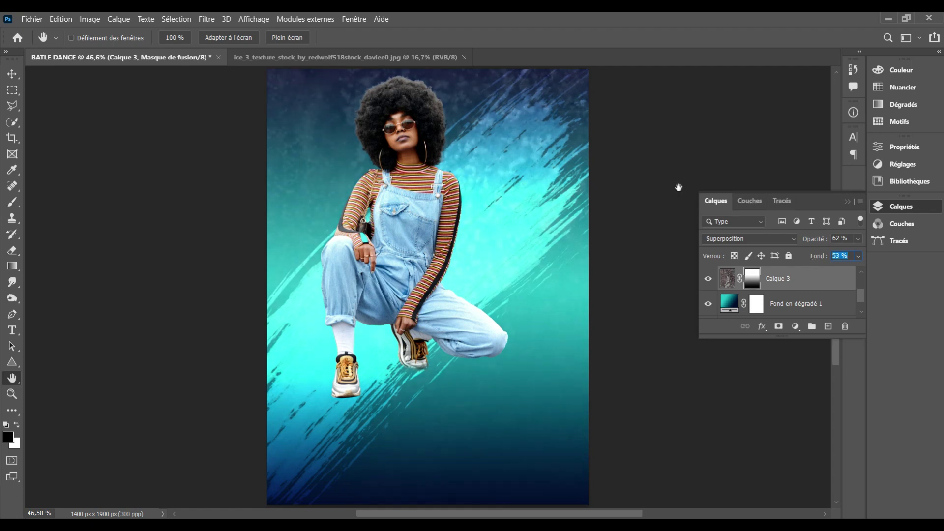
Step: Duplicate Calque 2, scale the copy to about 47% around the woman's legs, keeping Incrustation mode
left_click(14, 73)
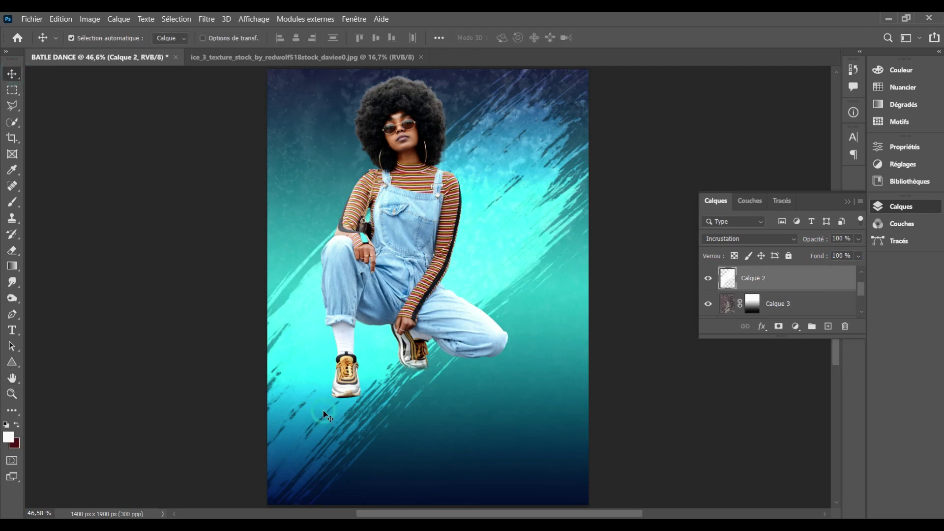
key("ctrl+j")
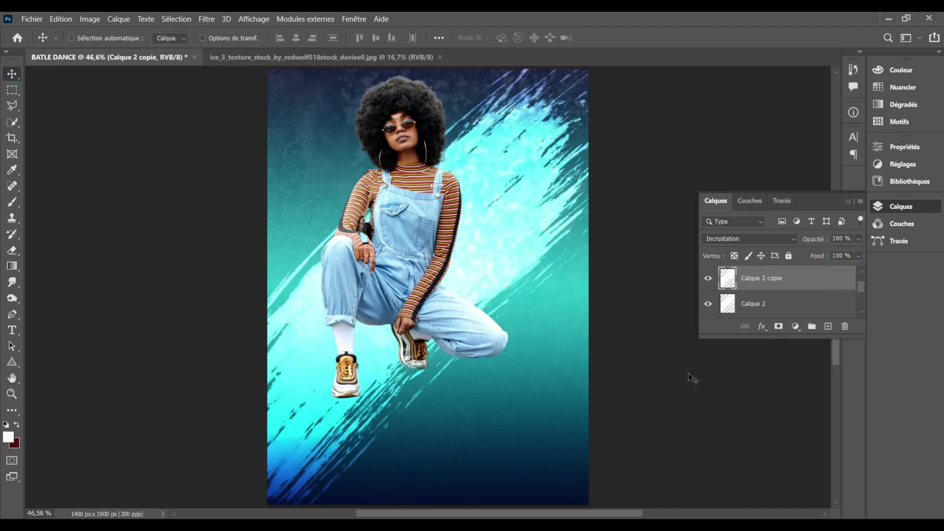
key("ctrl+t")
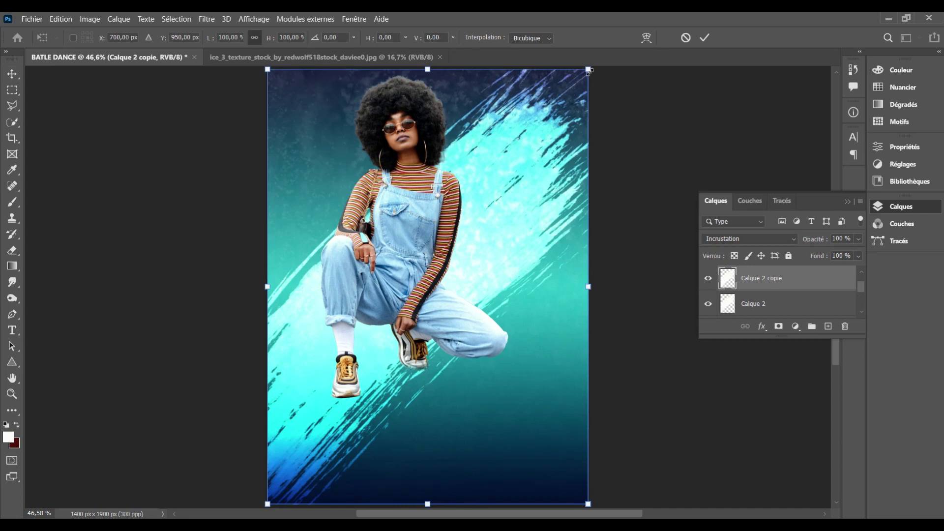
left_click_drag(588, 71, 503, 184)
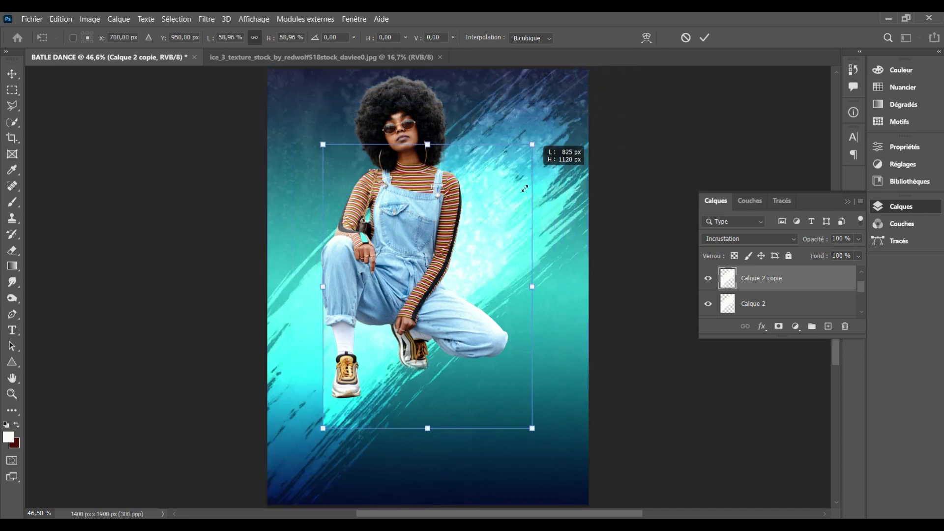
mouse_move(472, 227)
left_mouse_down()
mouse_move(515, 232)
mouse_move(543, 260)
mouse_move(492, 296)
left_mouse_up()
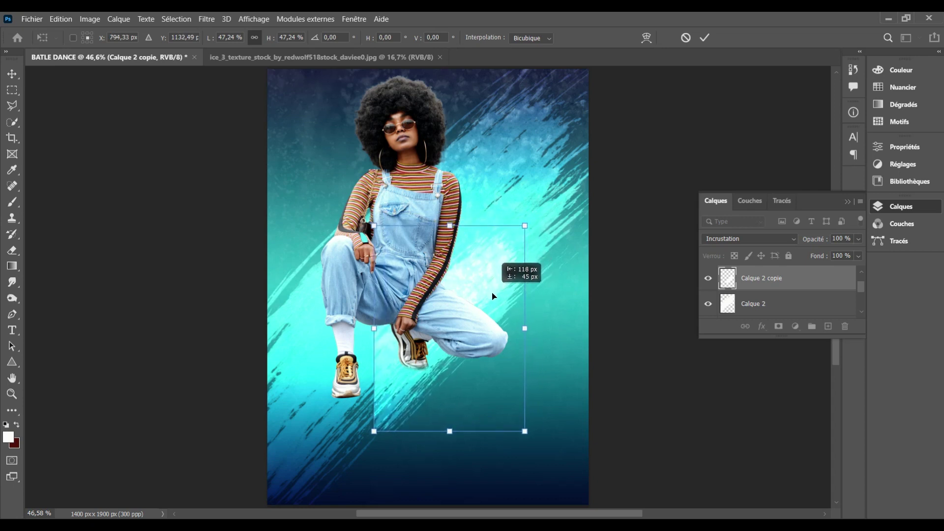
key("Return")
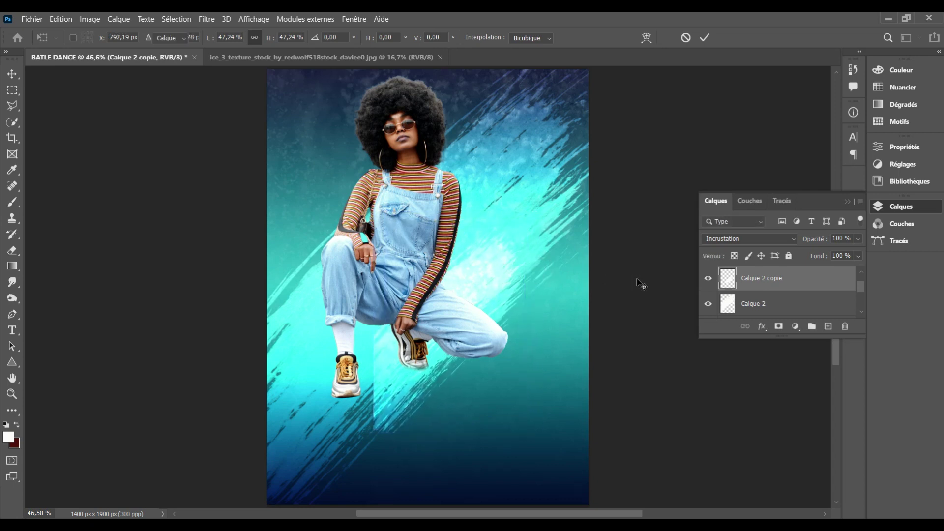
left_click(793, 242)
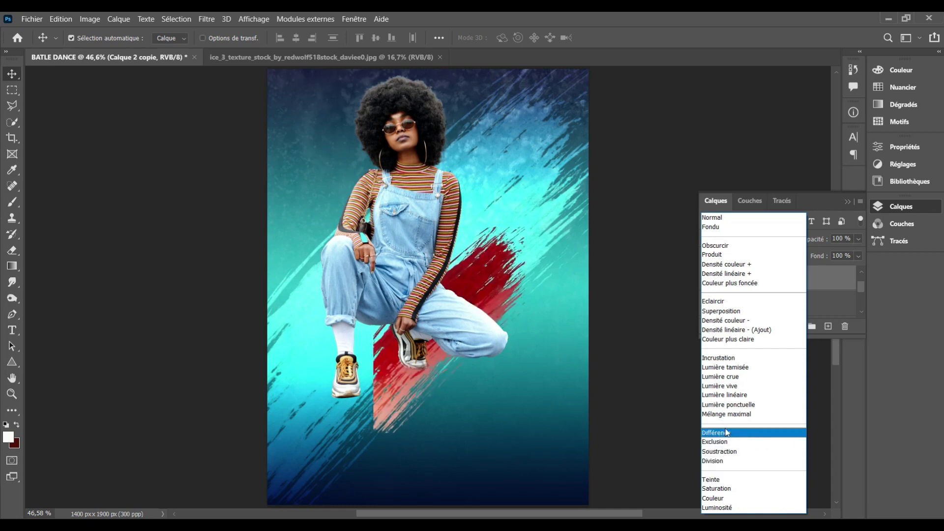
left_click(753, 364)
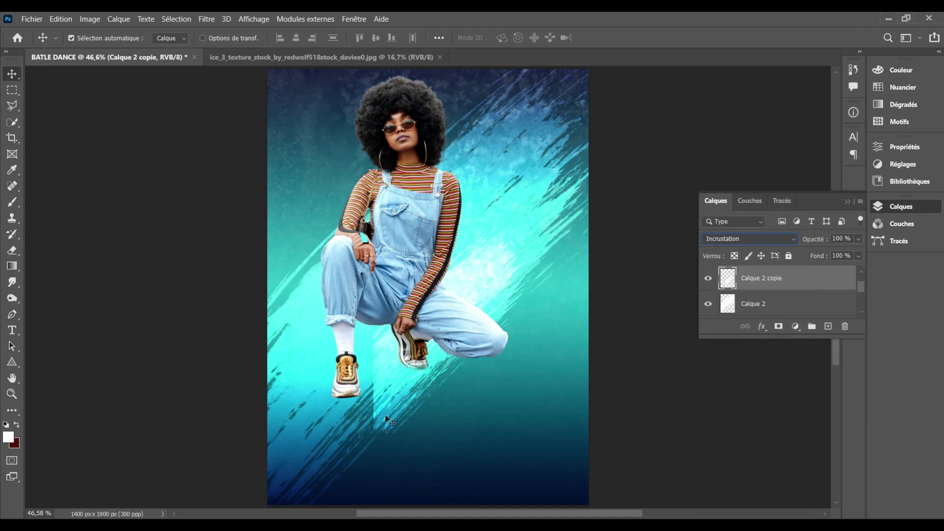
Step: Add a text layer reading 'Batle' in white 50 pt Beauty script near the poster's bottom
left_click(657, 398)
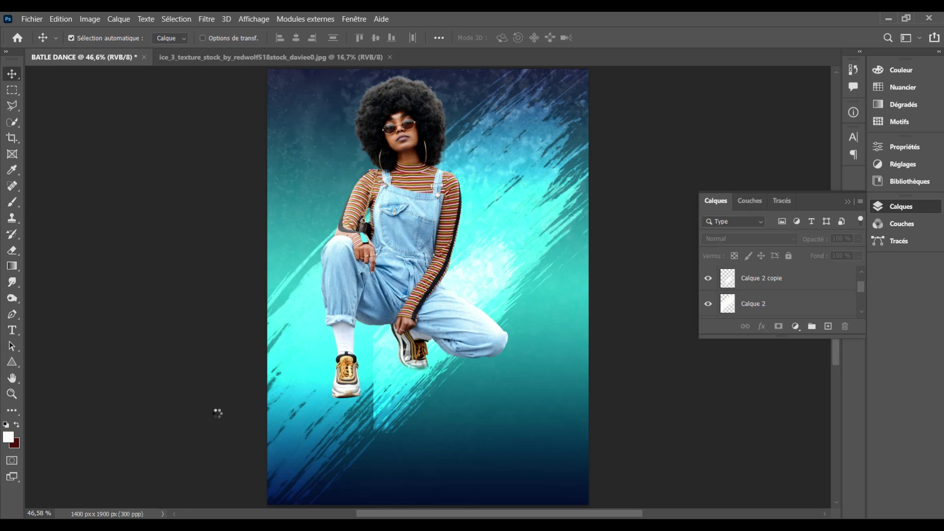
key("t")
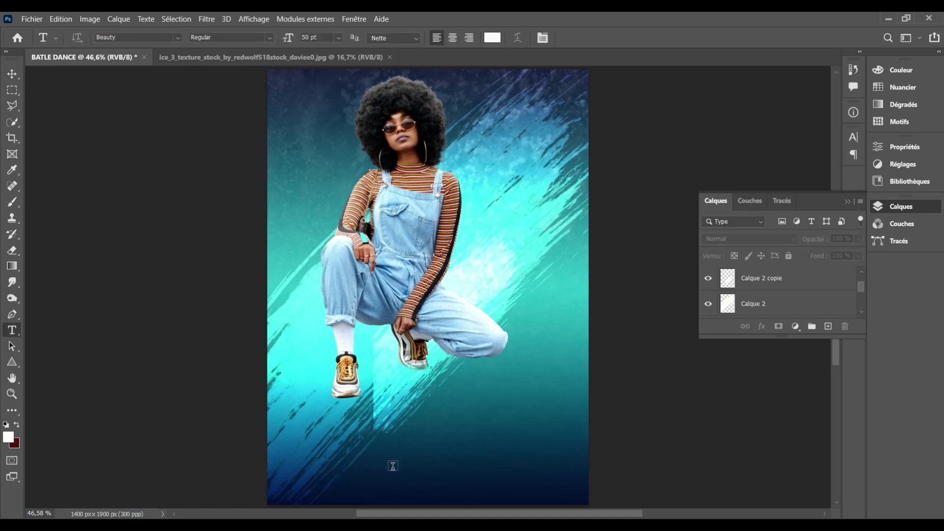
left_click(393, 466)
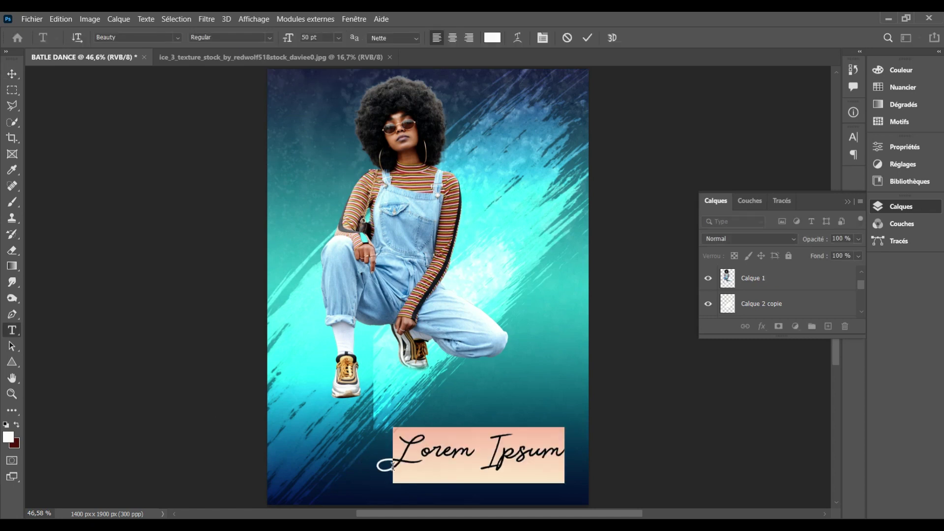
type("B")
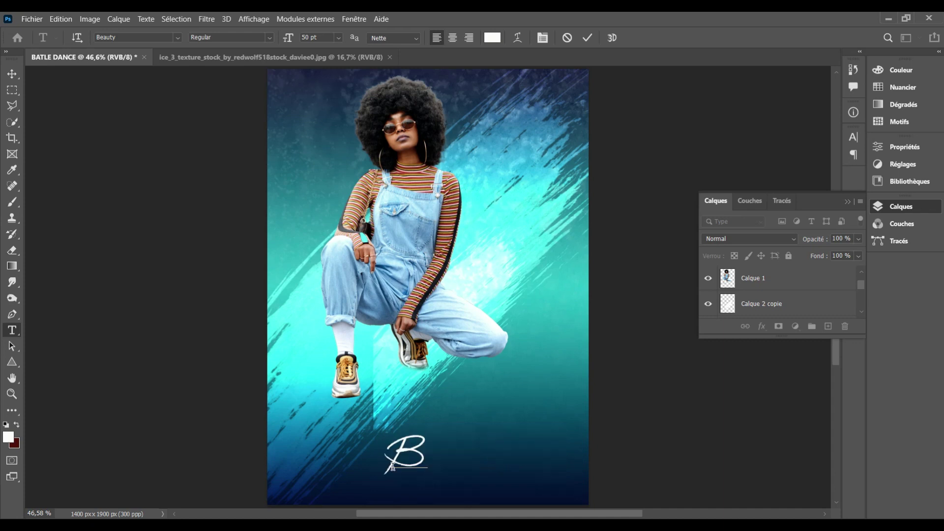
type("atl")
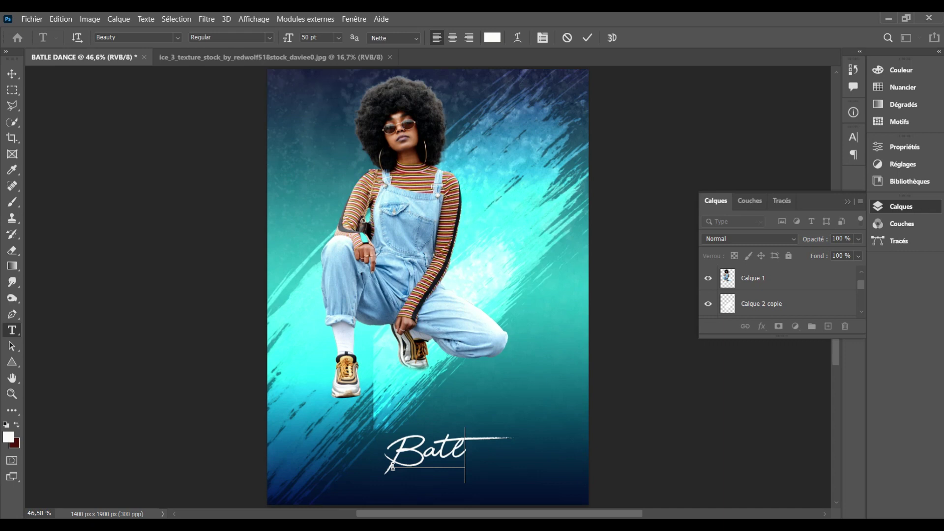
type("e")
left_click(587, 37)
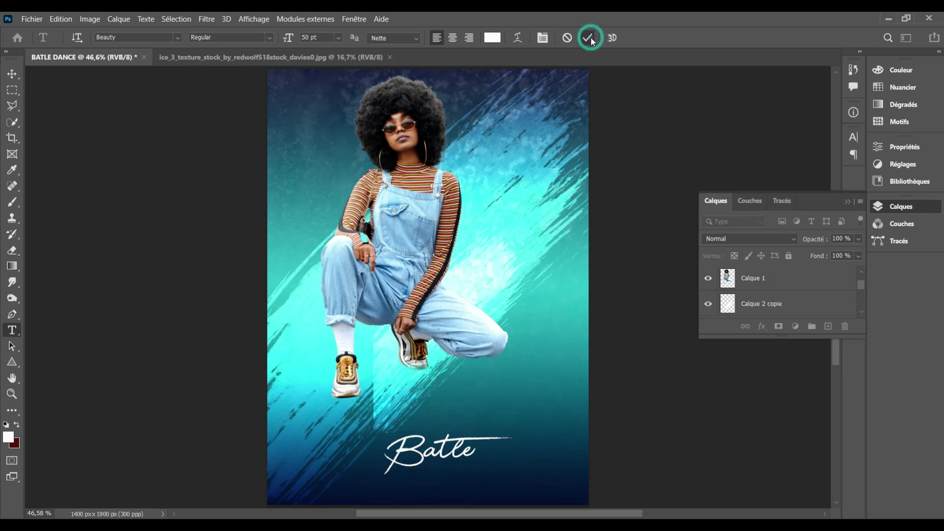
Step: Rotate Batle to about −33°, place it upper left beside the woman, then nudge her right
left_click(11, 74)
key("ctrl+t")
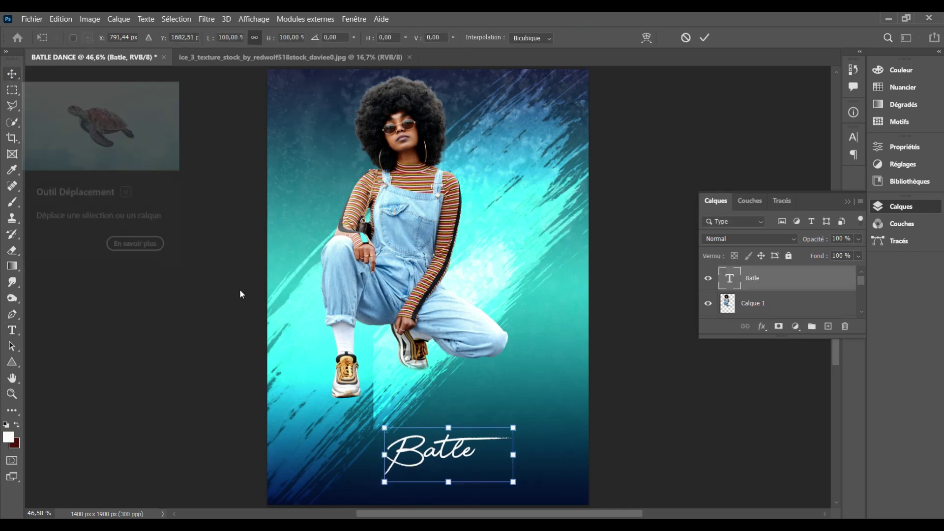
left_click_drag(532, 419, 509, 385)
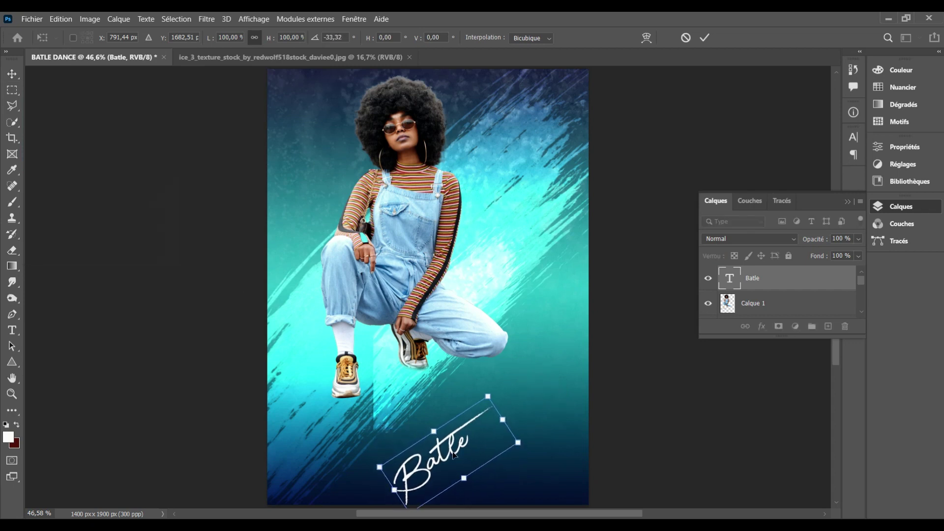
left_click_drag(453, 458, 334, 214)
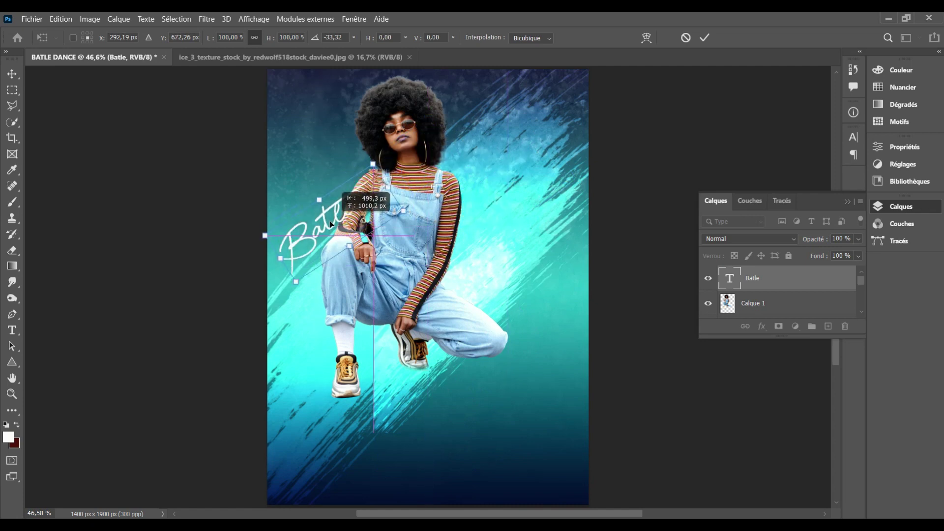
left_click_drag(334, 214, 334, 203)
key("Return")
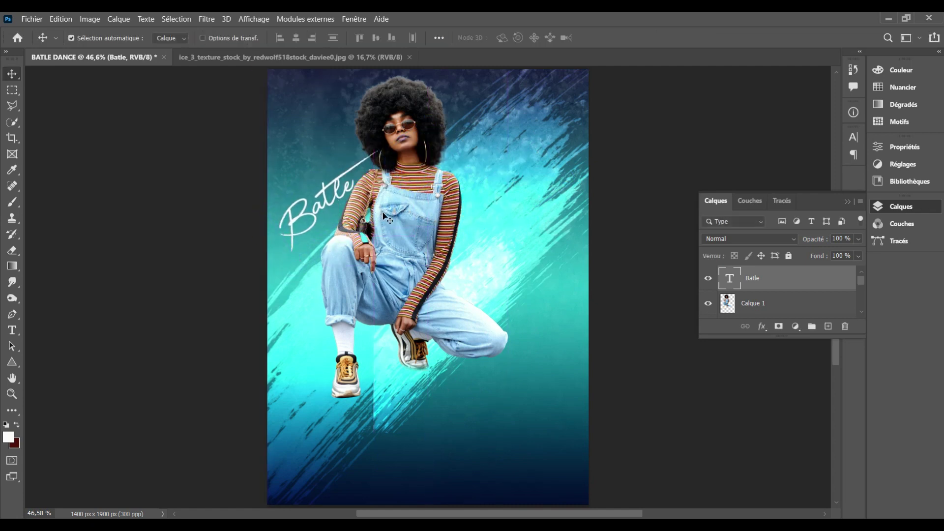
left_click(396, 217)
mouse_move(396, 217)
left_mouse_down()
mouse_move(426, 222)
mouse_move(414, 223)
left_mouse_up()
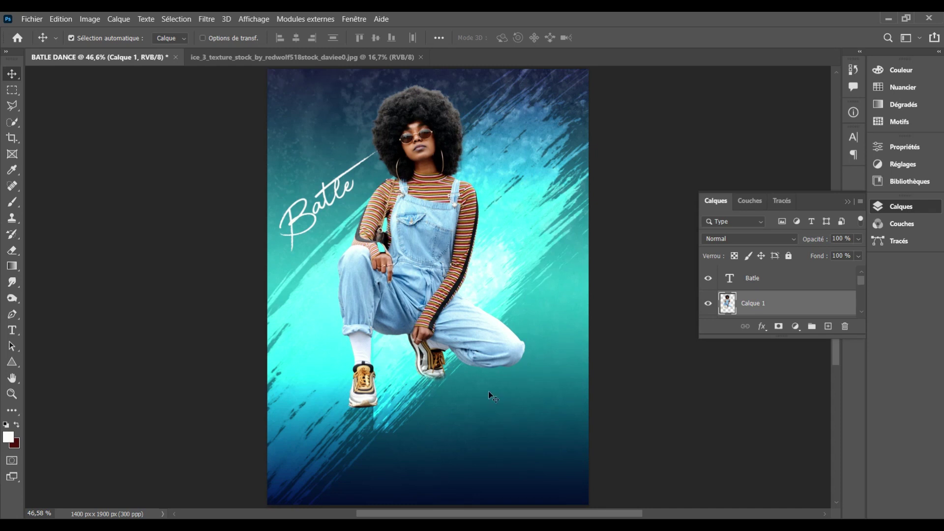
Step: Create a new text layer at the poster's bottom, typing 'Dance' then trimming it to 'Dan'
key("t")
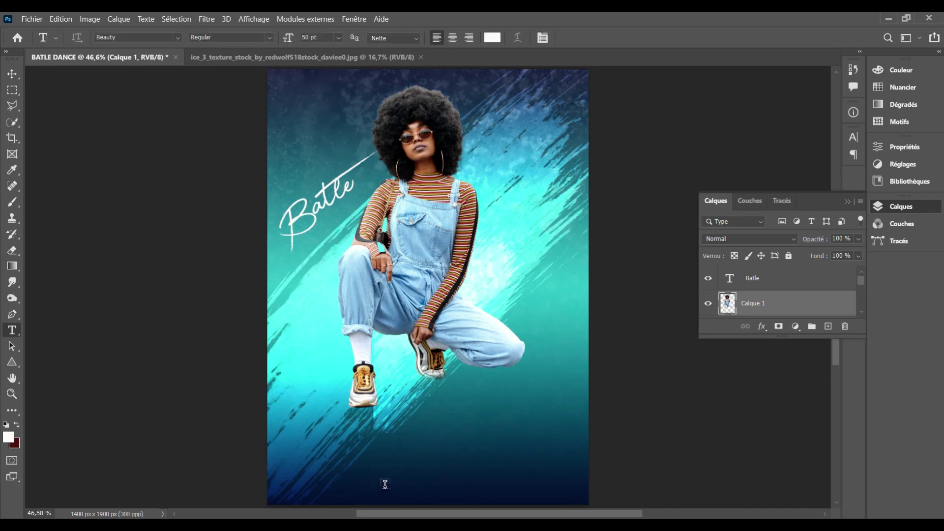
left_click(385, 484)
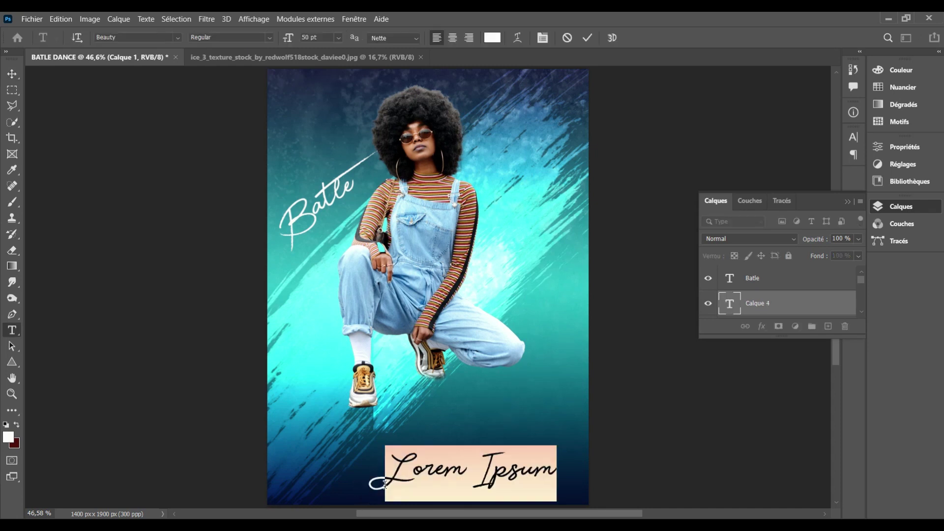
type("Dance")
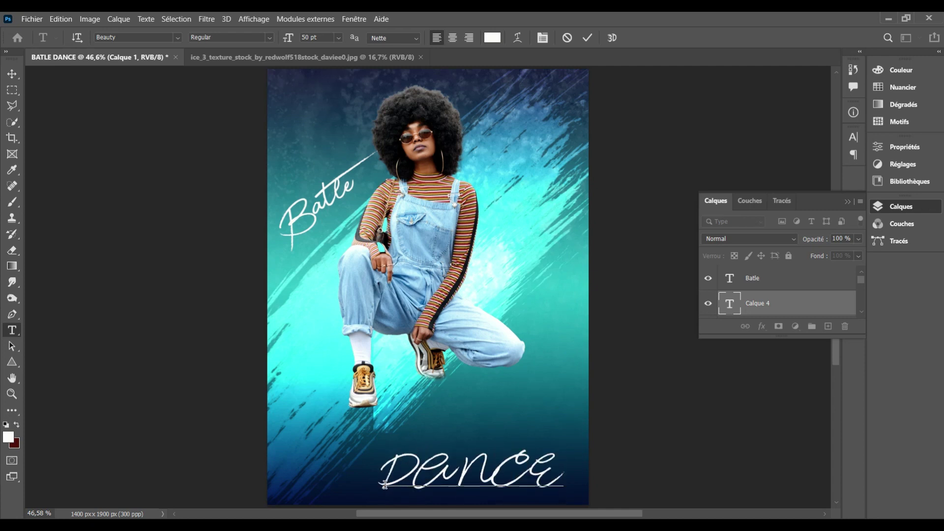
key("BackSpace")
key("BackSpace")
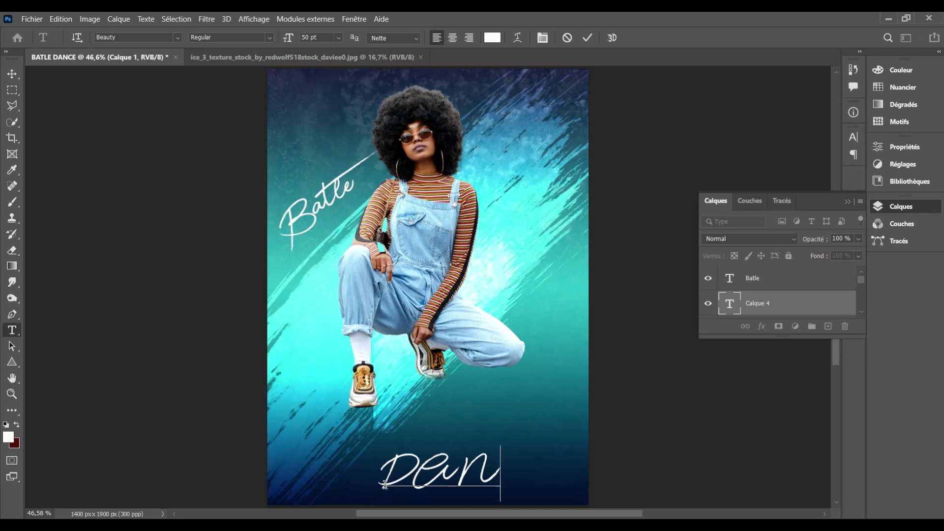
Step: Finish typing 'Dance' and set it in the DCC - Ash Regular font
type("ce")
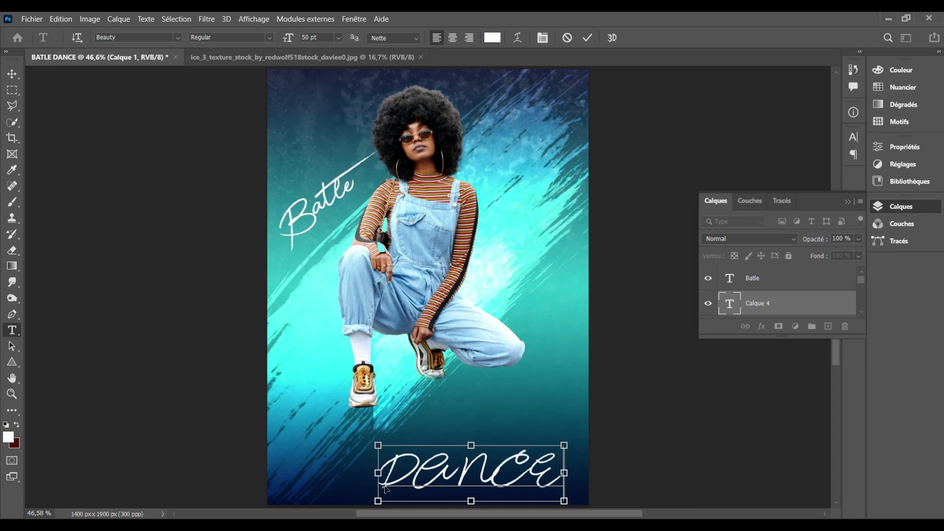
key("ctrl+a")
left_click(125, 37)
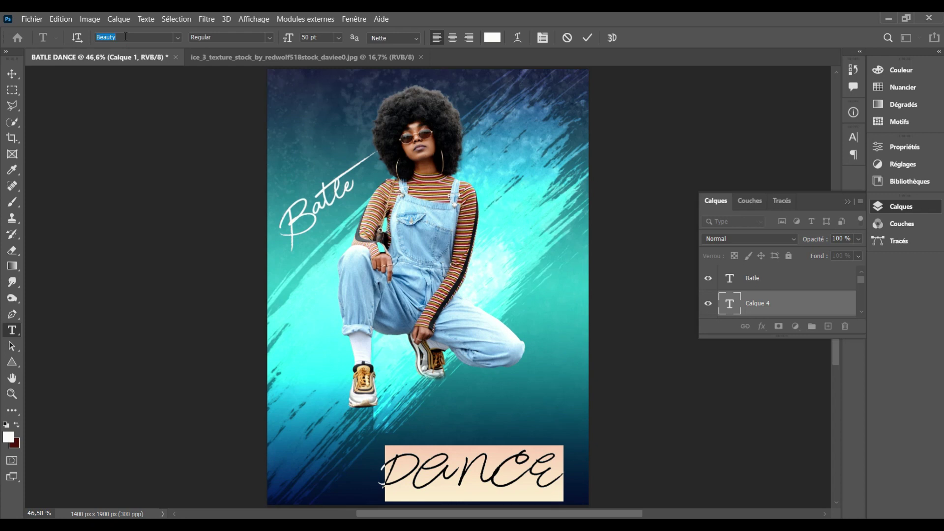
type("FUR")
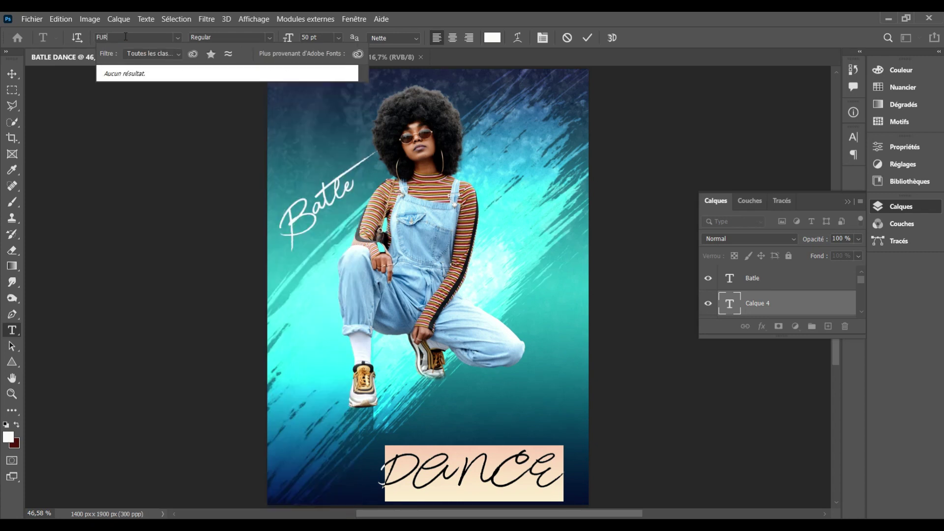
key("BackSpace")
key("BackSpace")
key("BackSpace")
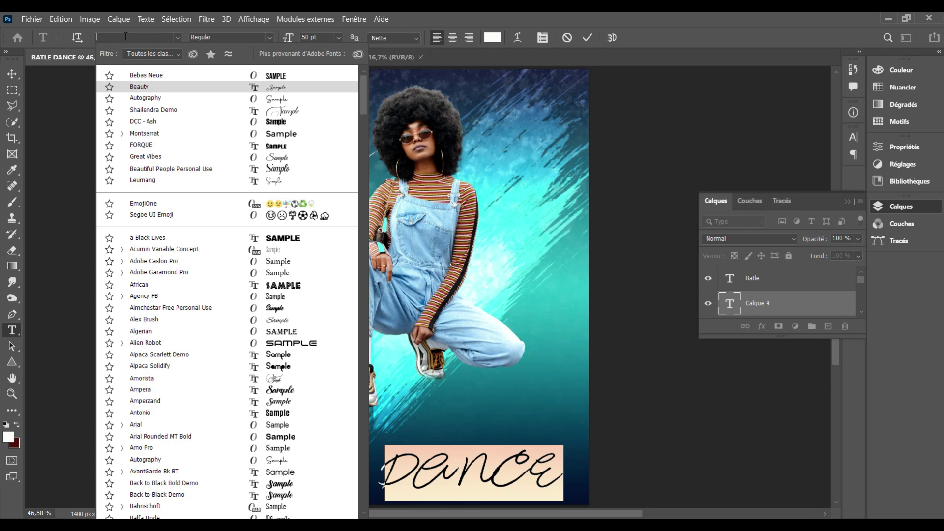
type("D")
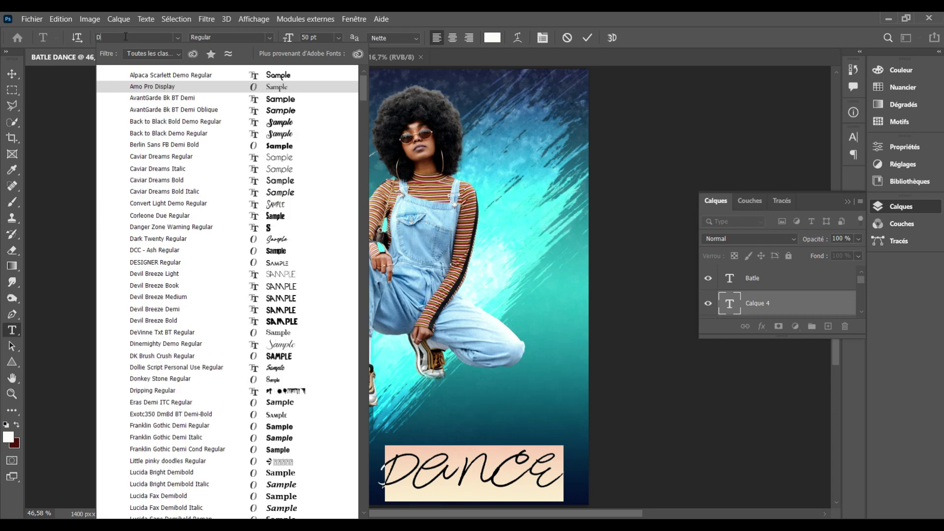
type("ANG")
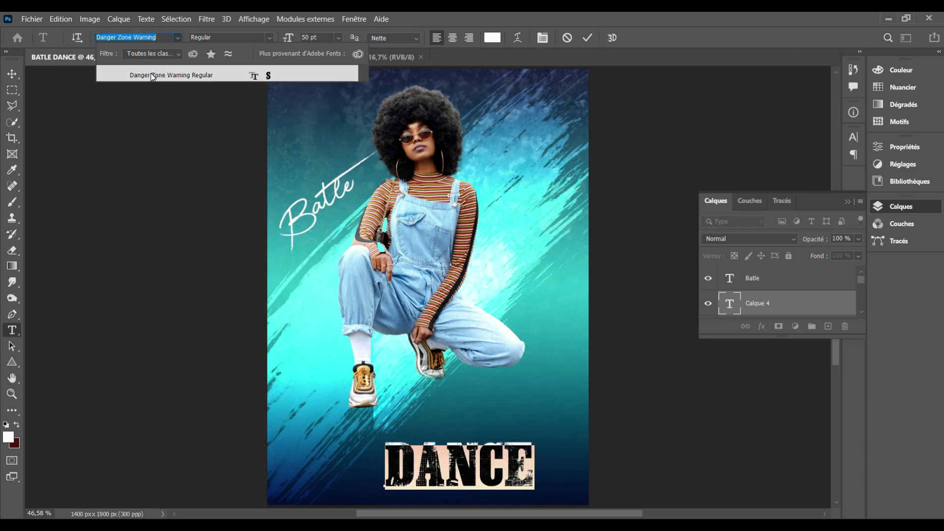
left_click(145, 36)
type("D")
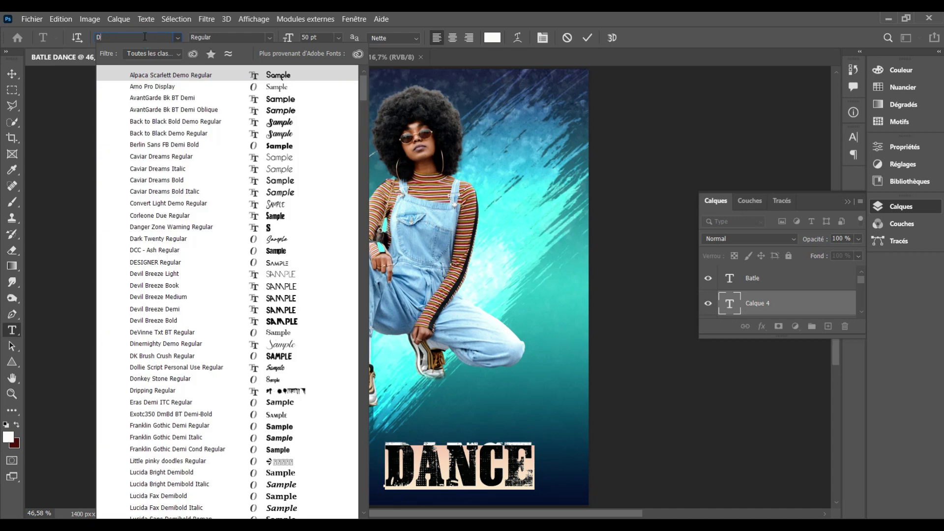
type("CC")
left_click(172, 76)
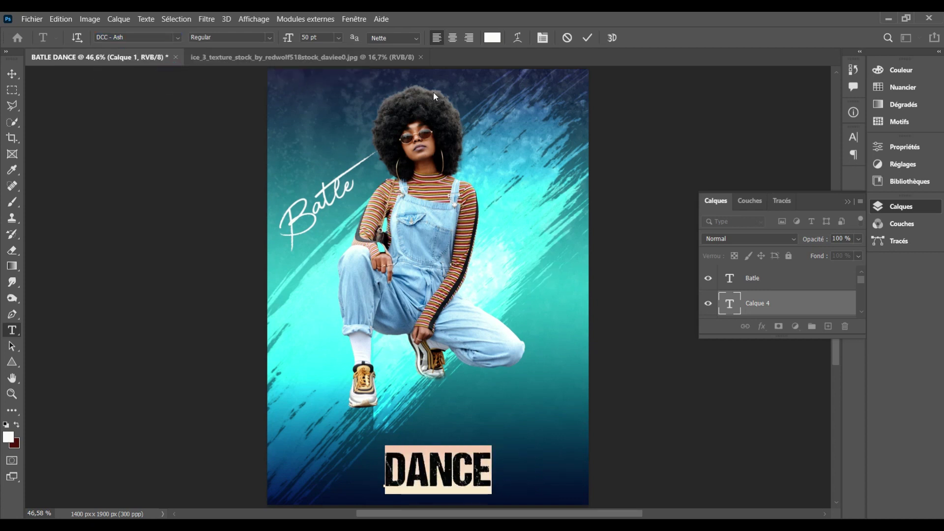
Step: Apply Faux Italic to the DANCE text and commit the edit
left_click(853, 138)
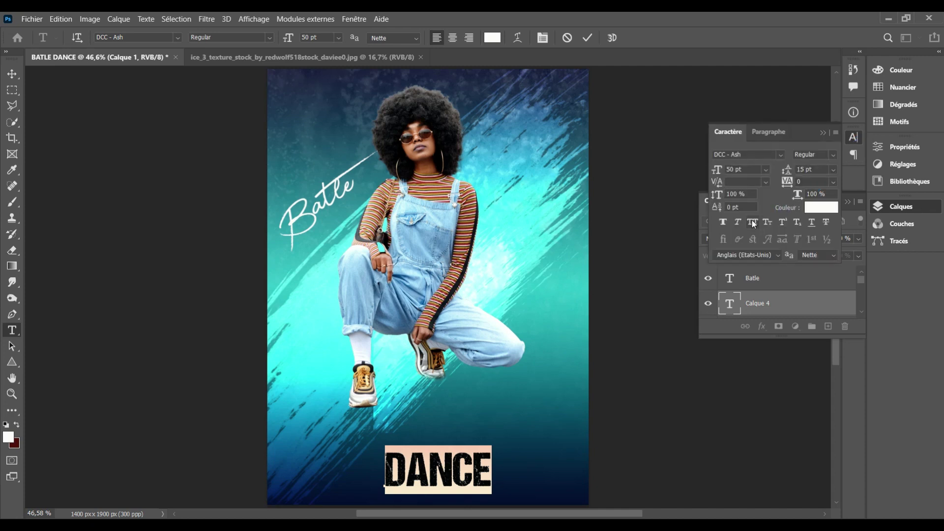
left_click(738, 222)
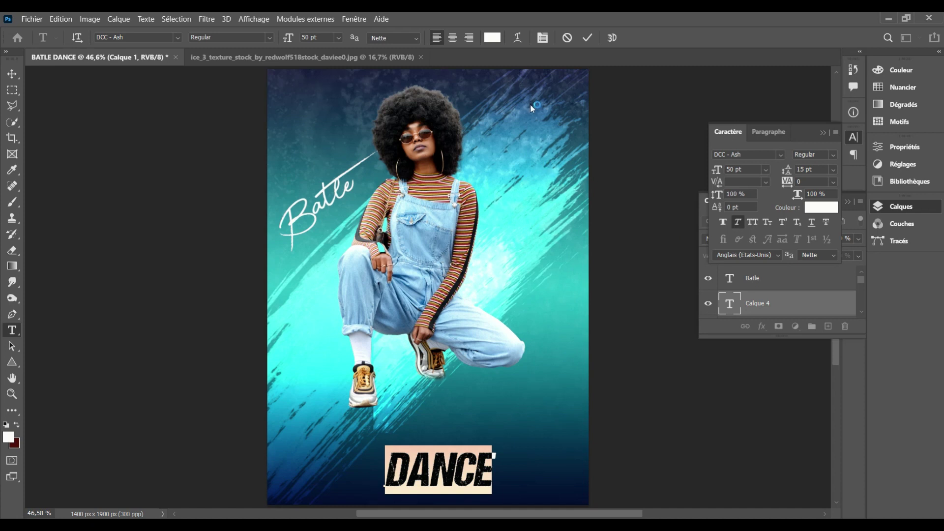
left_click(587, 40)
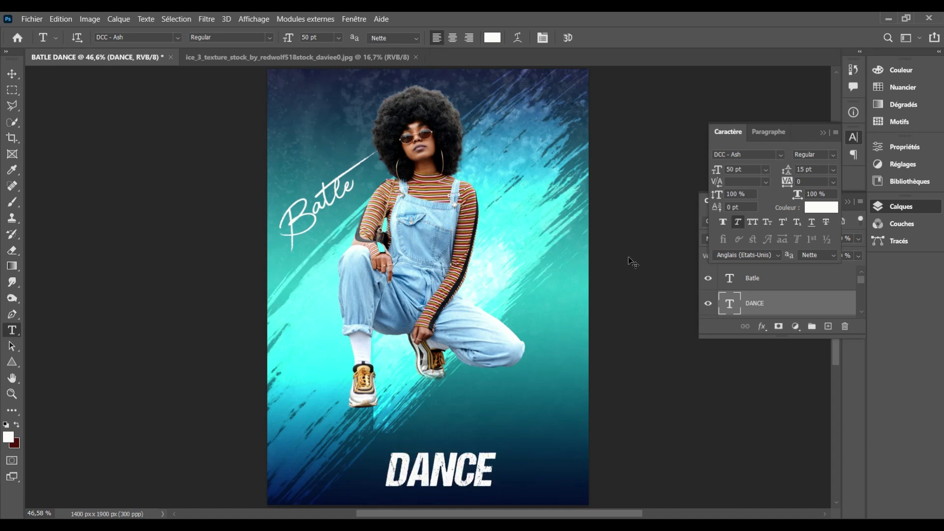
Step: Scale DANCE to about 181%, rotate it about -34° and move it up-right over the legs
key("ctrl+t")
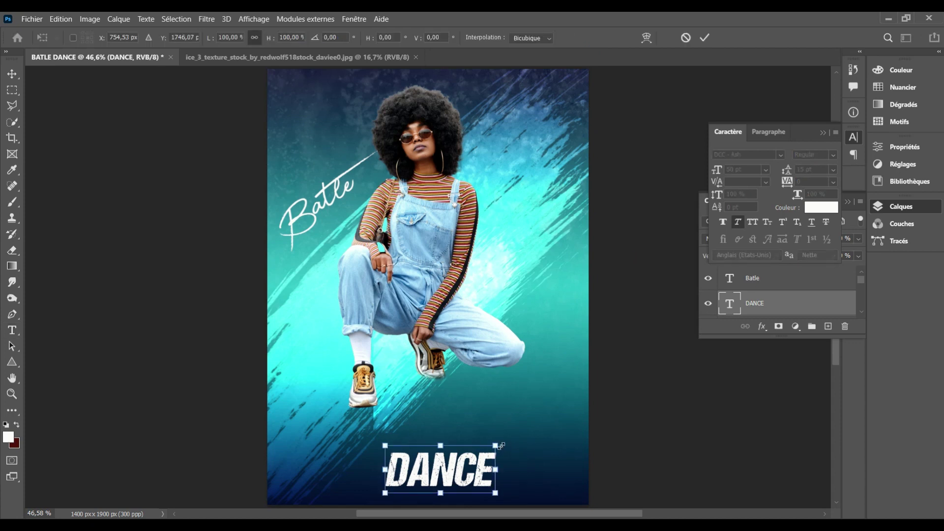
left_click_drag(501, 444, 540, 425)
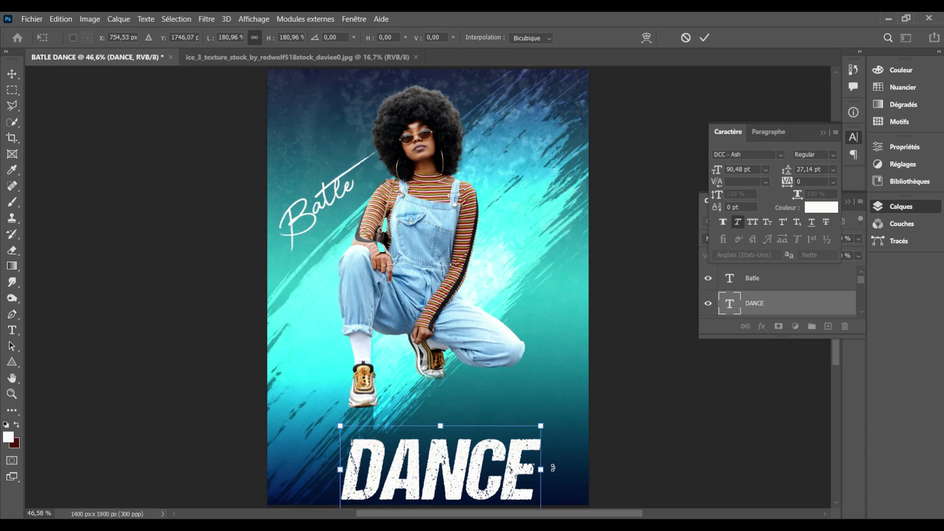
left_click_drag(554, 475, 541, 410)
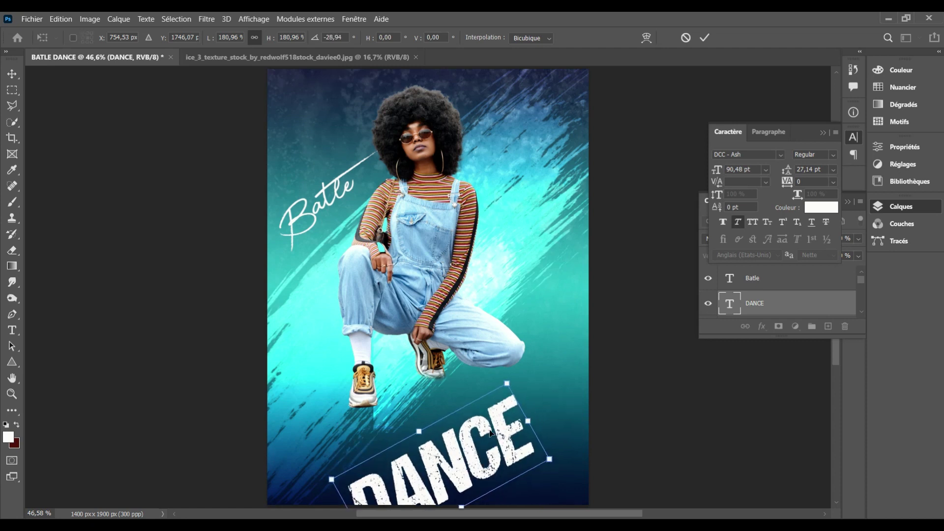
left_click_drag(483, 462, 514, 366)
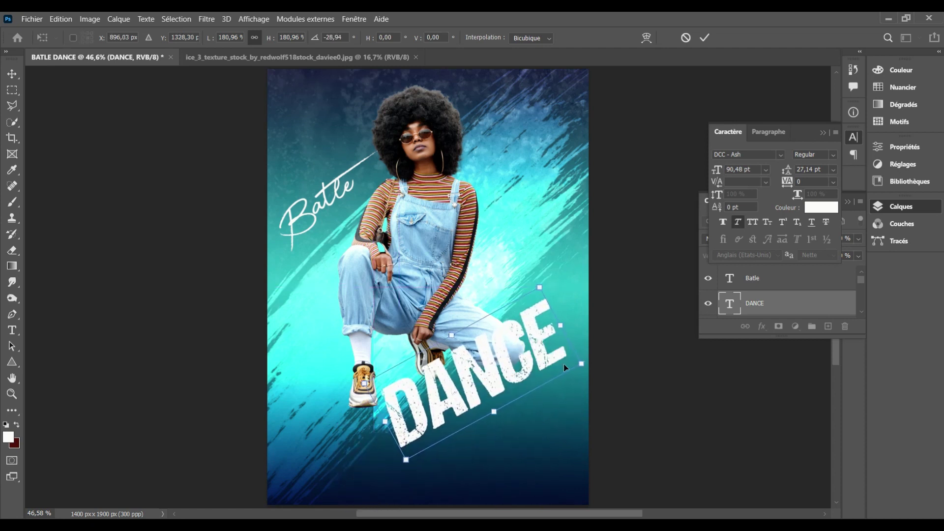
left_click_drag(591, 368, 611, 341)
left_click_drag(485, 354, 486, 339)
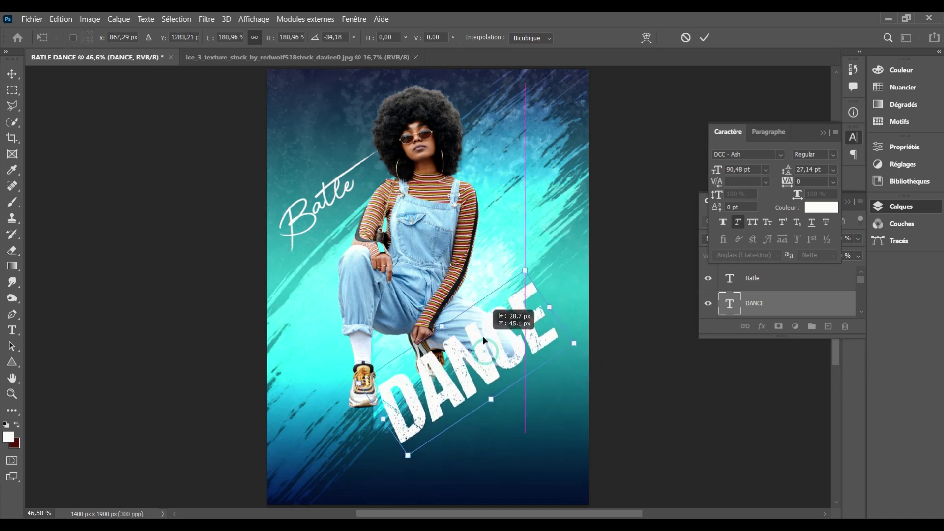
key("Return")
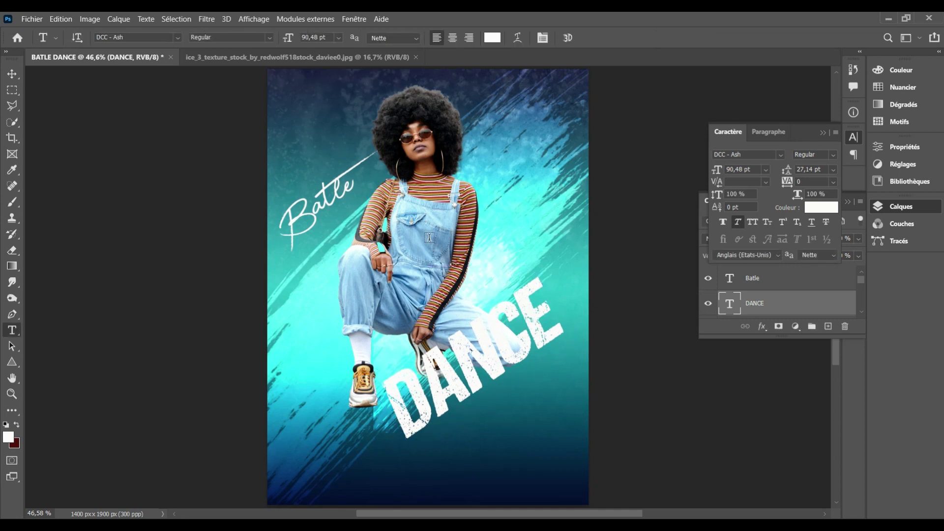
Step: Scale the model layer to about 93.7%, reposition her above DANCE, and shift DANCE left
left_click(12, 75)
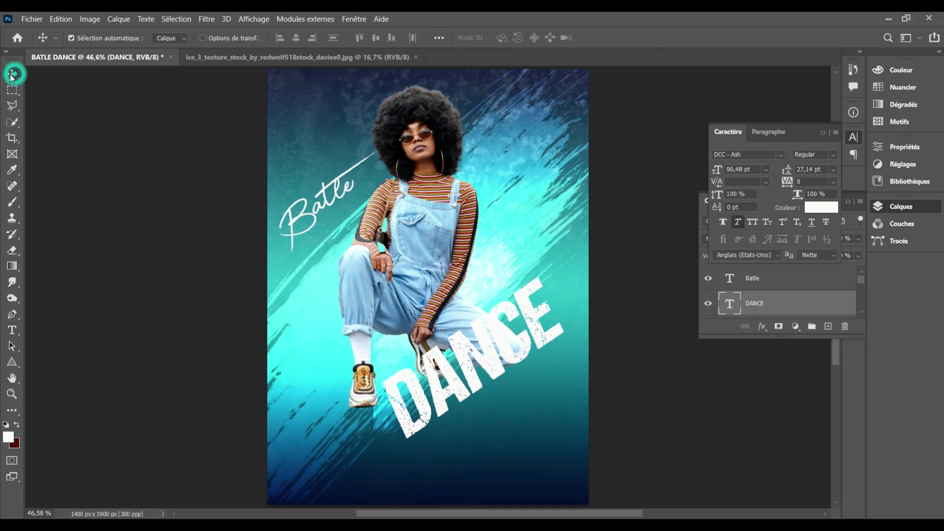
mouse_move(428, 228)
left_mouse_down()
mouse_move(441, 199)
mouse_move(431, 210)
left_mouse_up()
key("ctrl+t")
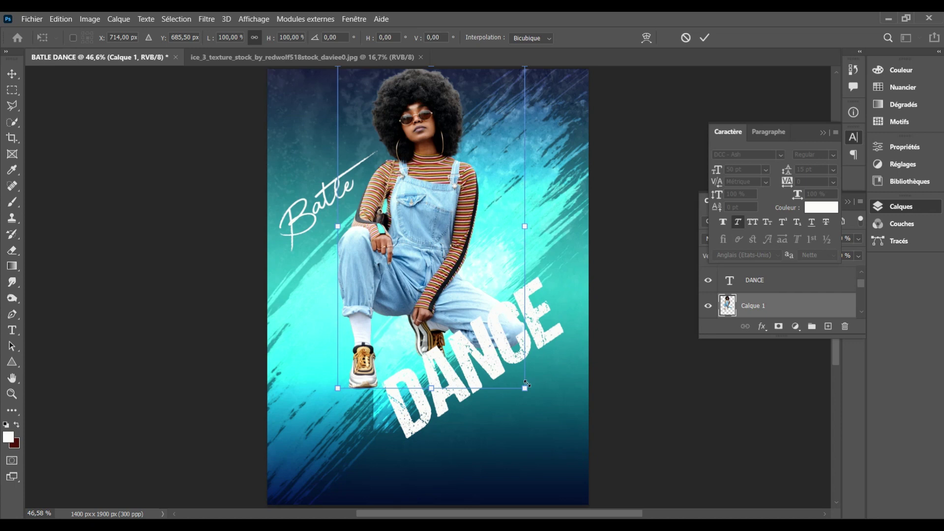
left_click_drag(526, 389, 509, 373)
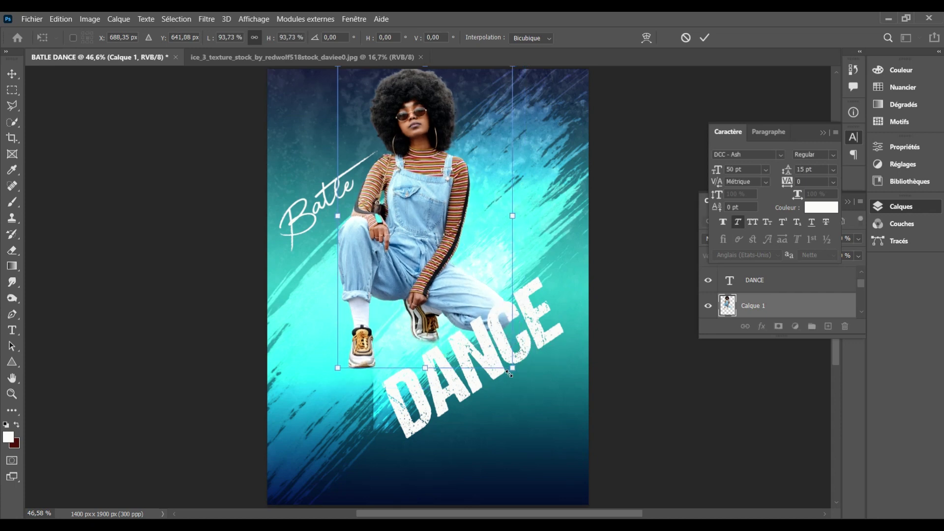
mouse_move(423, 216)
left_mouse_down()
mouse_move(444, 234)
mouse_move(433, 235)
left_mouse_up()
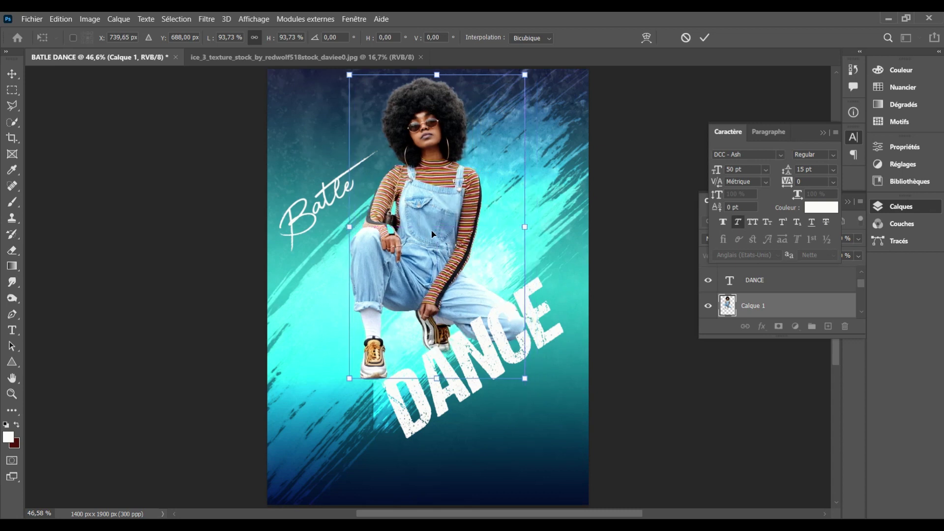
key("Return")
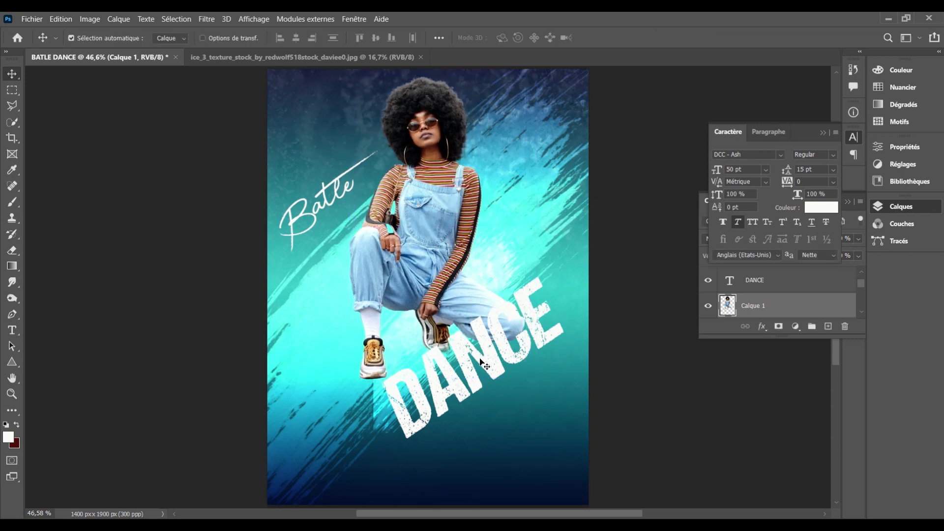
left_click_drag(481, 363, 457, 363)
Step: Scale DANCE to about 125%, tilt it slightly more and move it up about 109 px
key("ctrl+t")
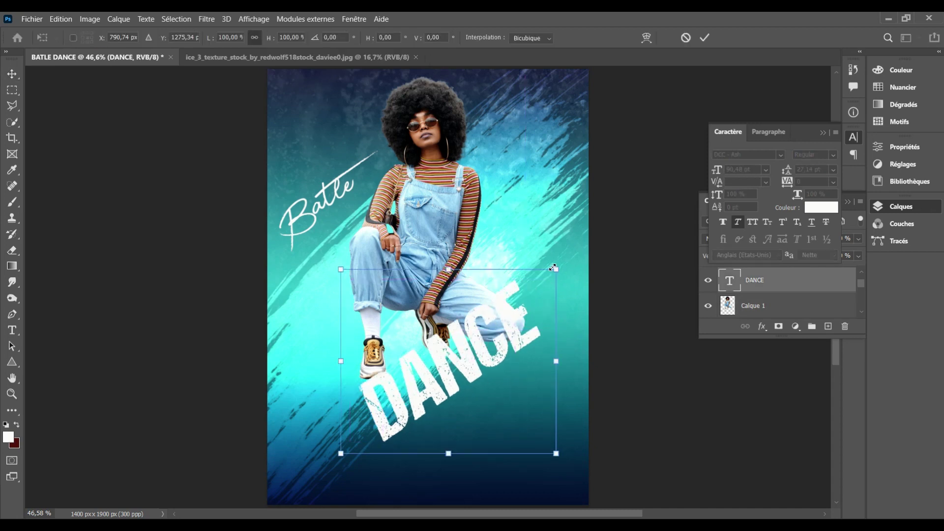
left_click_drag(553, 268, 580, 245)
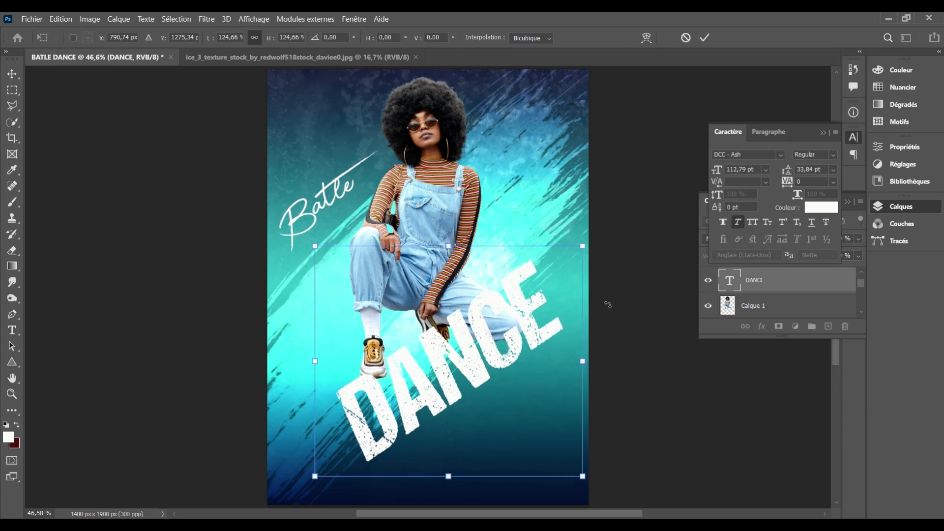
left_click_drag(609, 300, 627, 279)
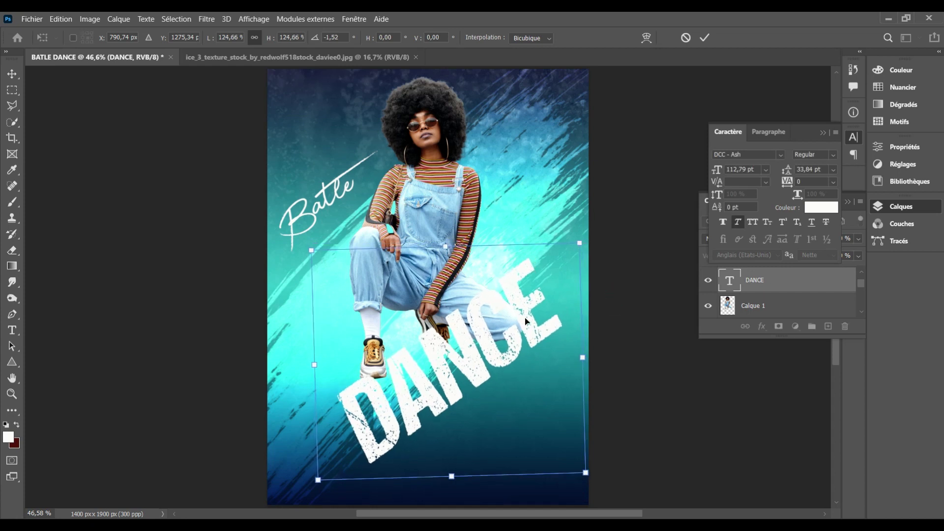
left_click_drag(515, 328, 517, 306)
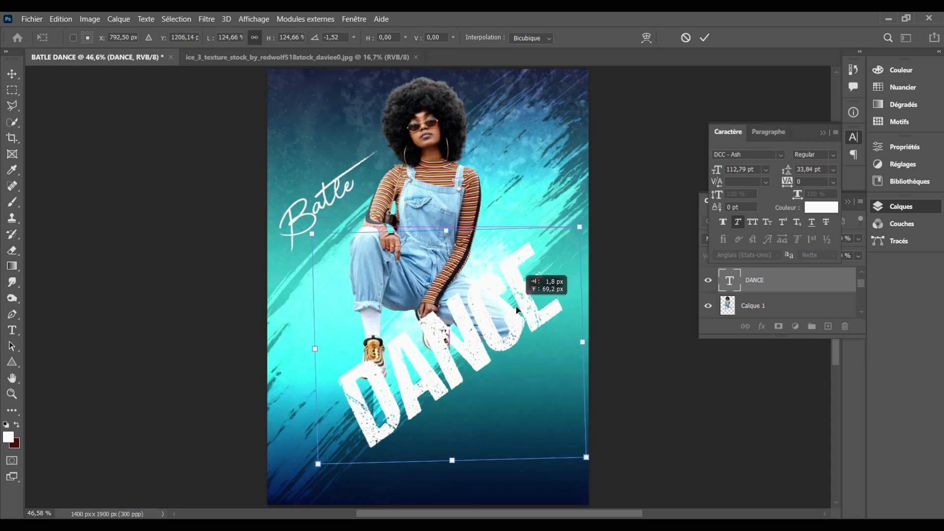
key("Return")
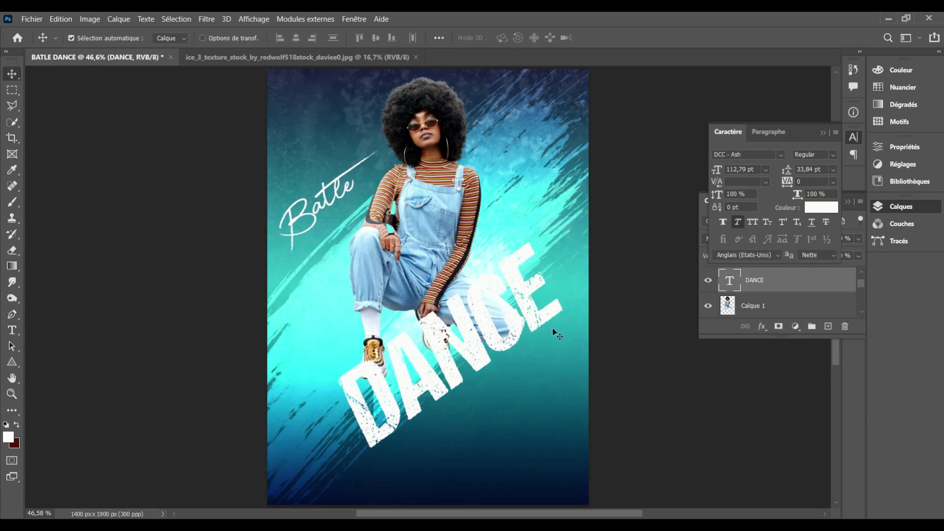
Step: Nudge DANCE and rotate it about 2° further counterclockwise
left_click_drag(513, 229, 516, 211)
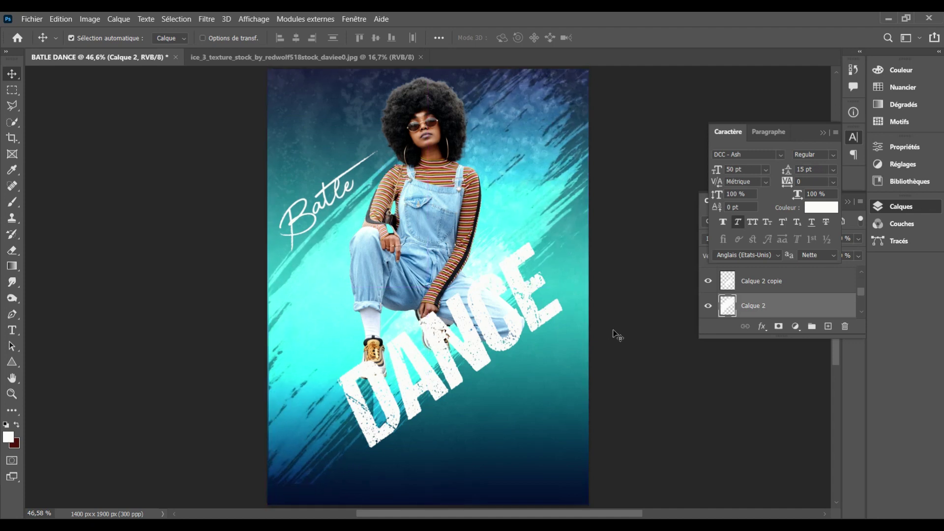
left_click(558, 320)
key("ctrl+t")
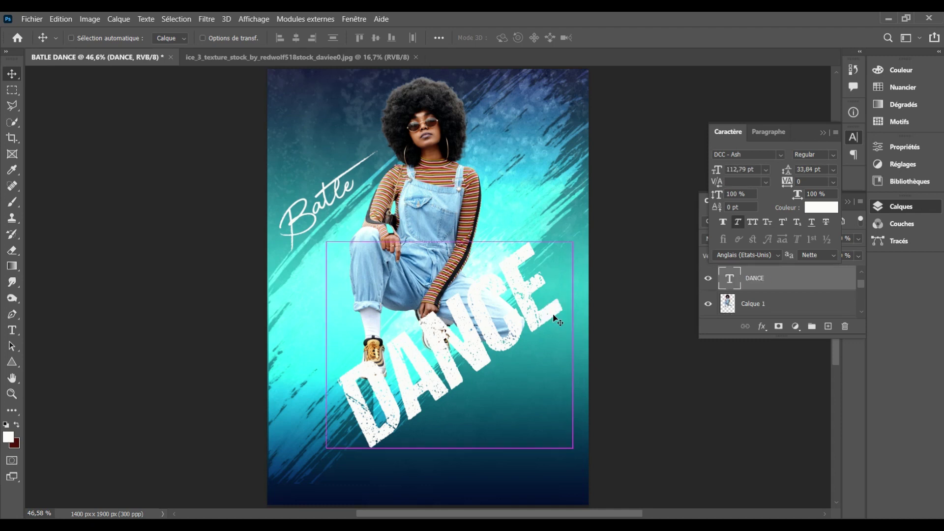
left_click_drag(599, 234, 598, 227)
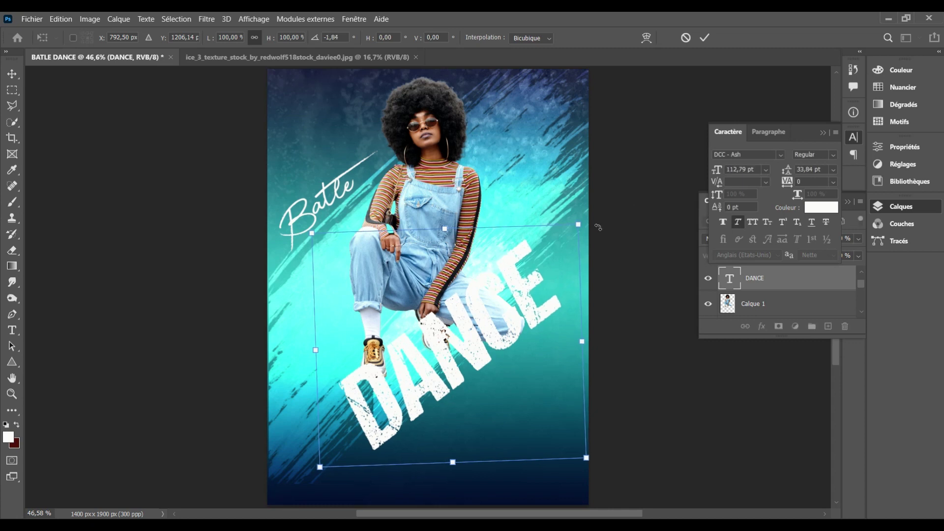
key("Return")
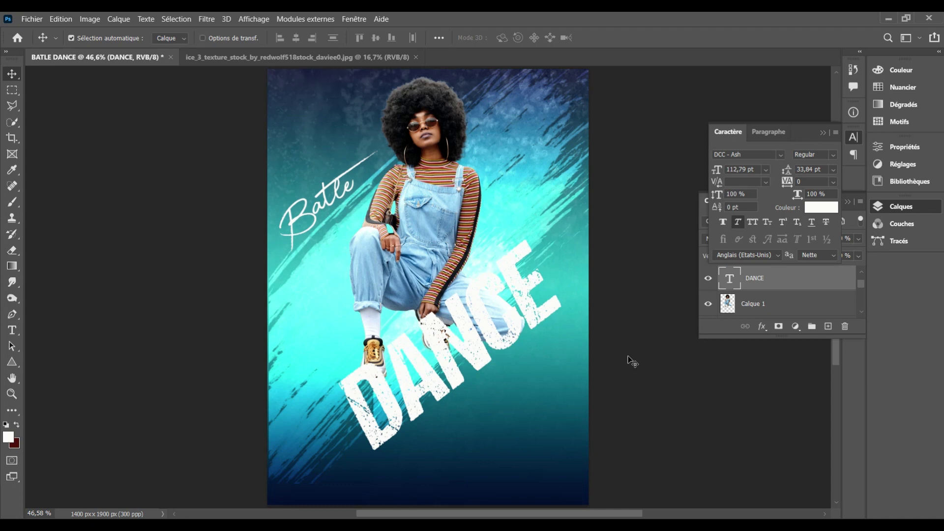
Step: Recolour all the DANCE lettering deep red #d60b19
key("t")
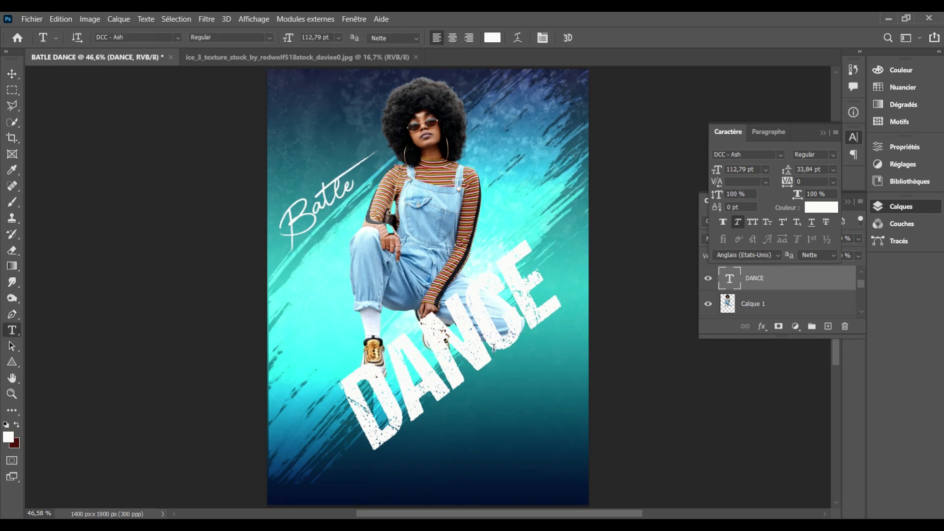
left_click(467, 372)
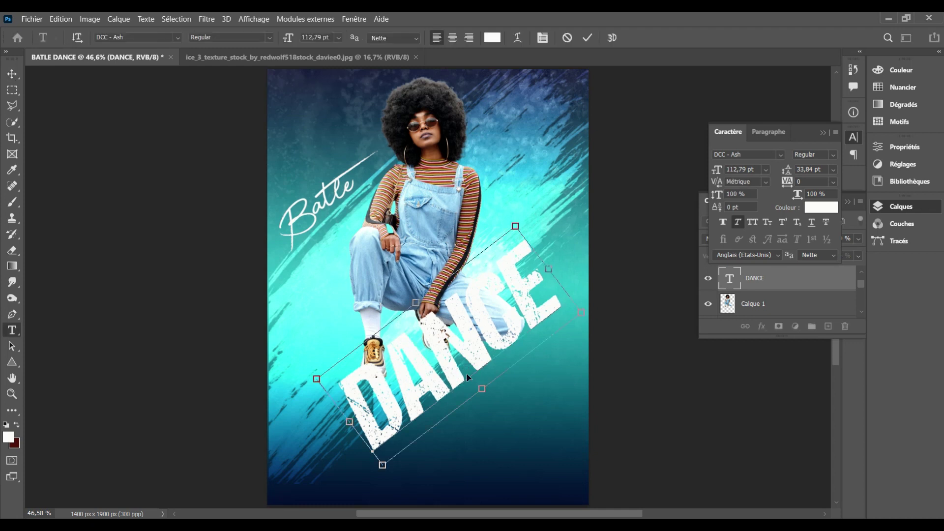
key("ctrl+a")
left_click(492, 38)
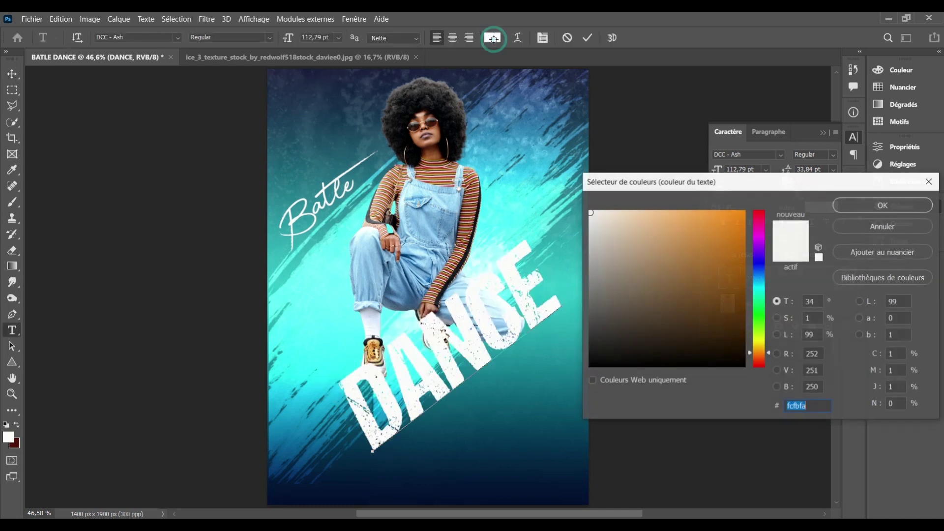
left_click(659, 212)
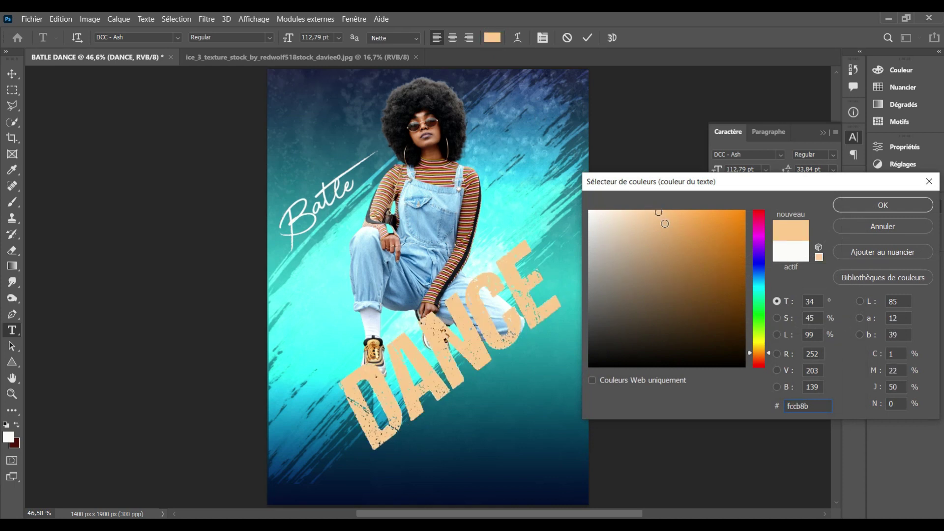
left_click(759, 226)
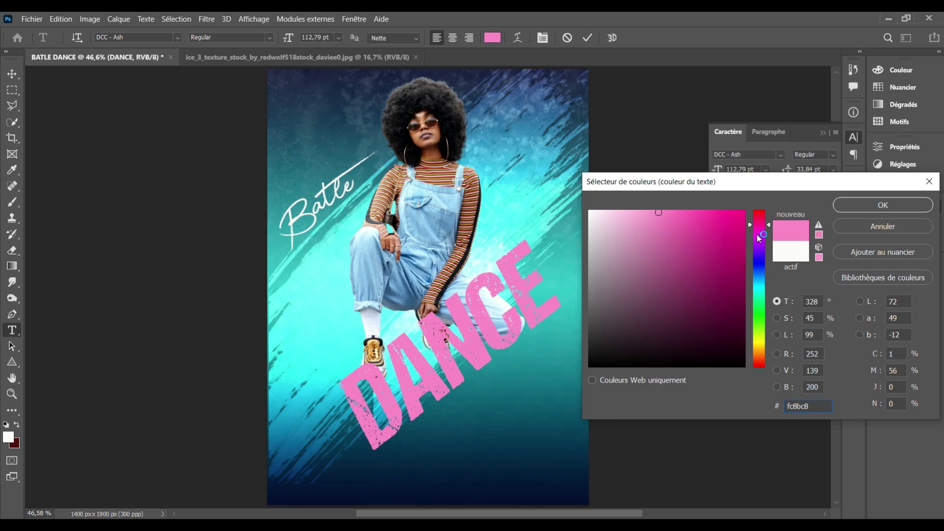
left_click(758, 214)
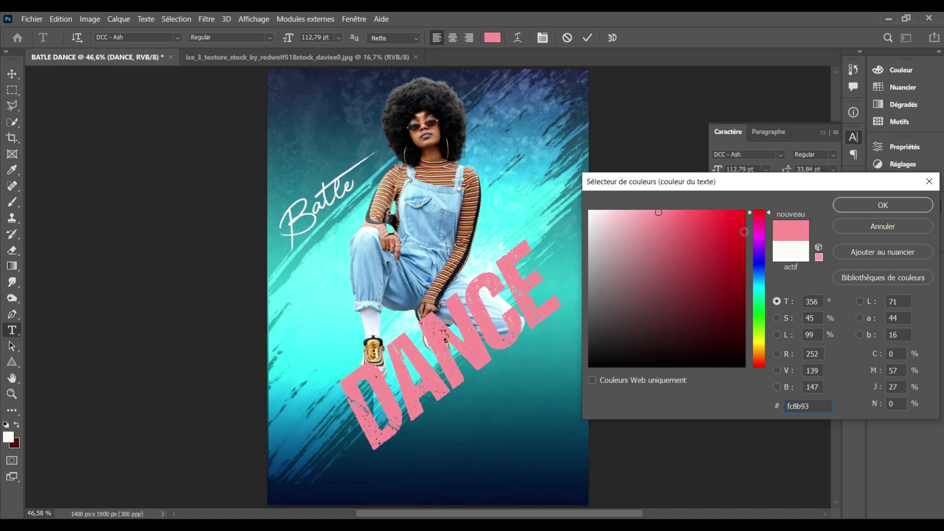
left_click(737, 235)
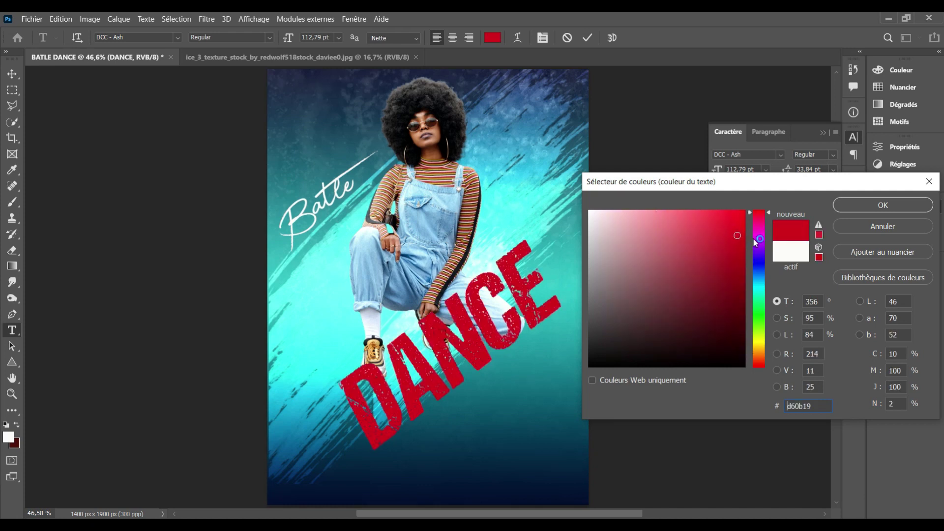
left_click(872, 205)
left_click(823, 286)
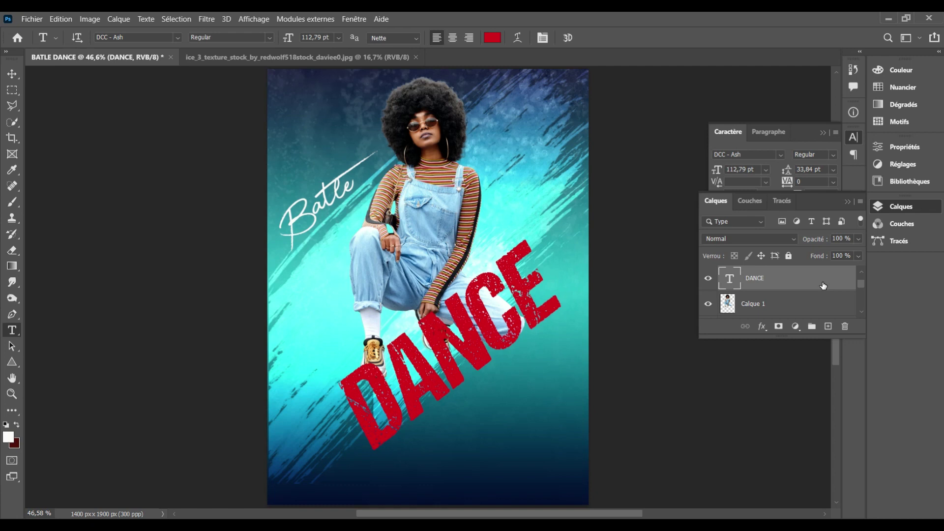
Step: Add a 13 px outside stroke to DANCE in its layer style
double_click(823, 285)
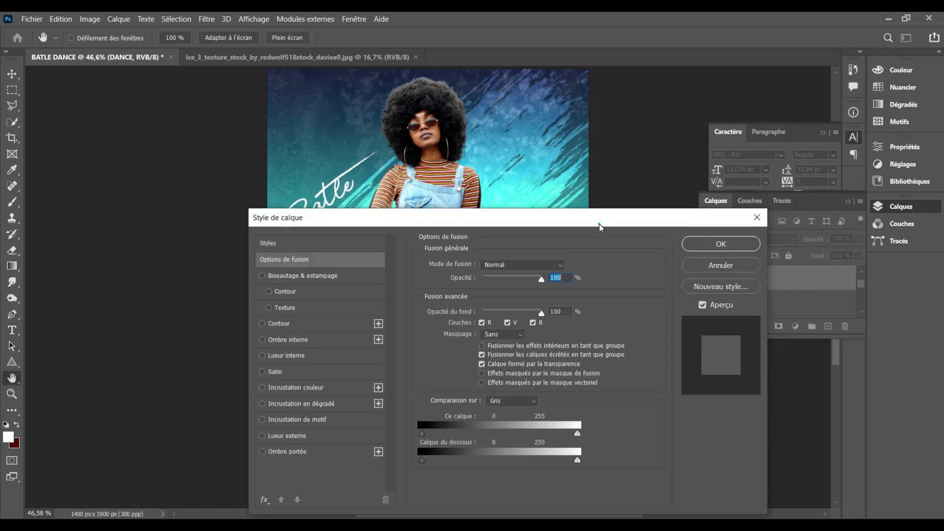
left_click_drag(599, 227, 857, 125)
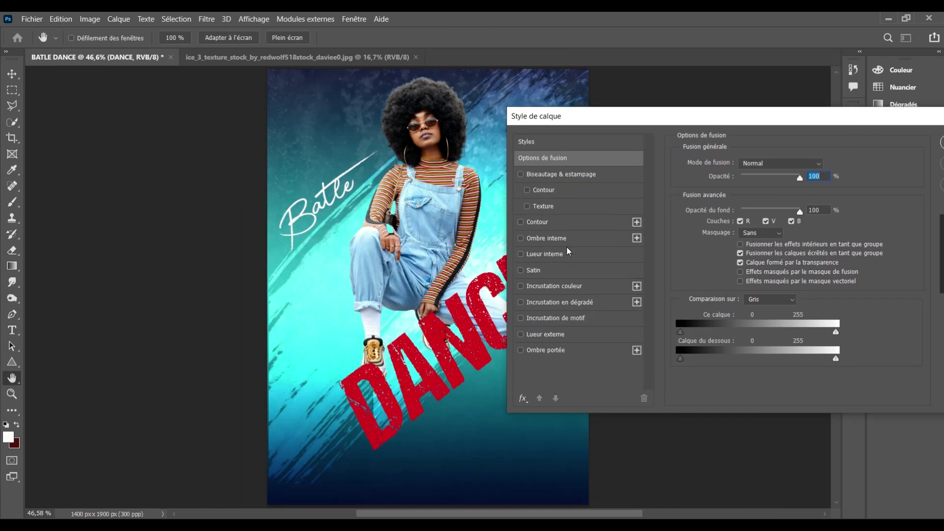
left_click(565, 223)
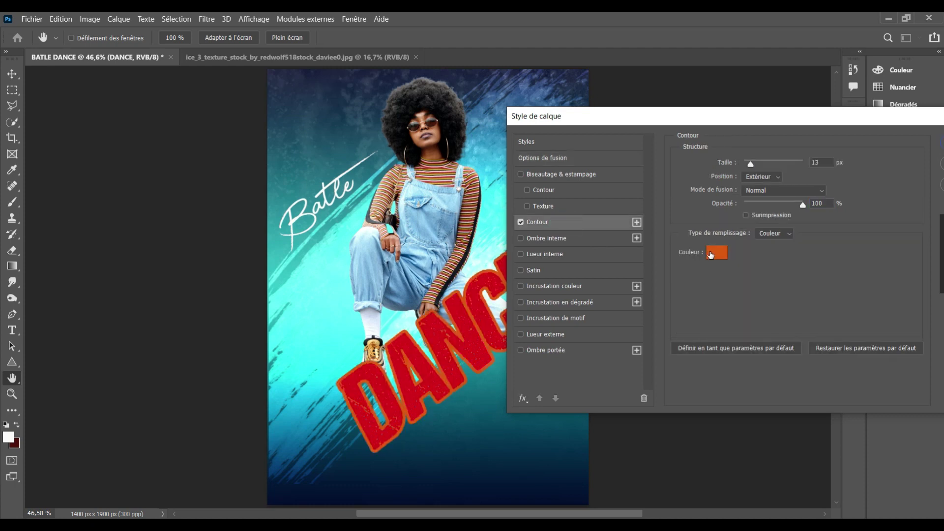
Step: Set the stroke colour to dark purple #66014d after trying several hues
left_click(715, 252)
left_click(609, 352)
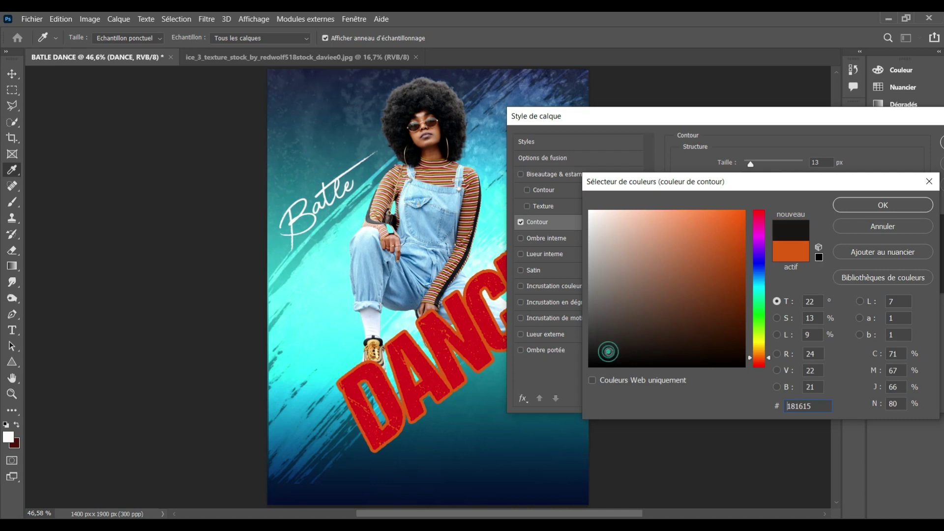
left_click(594, 335)
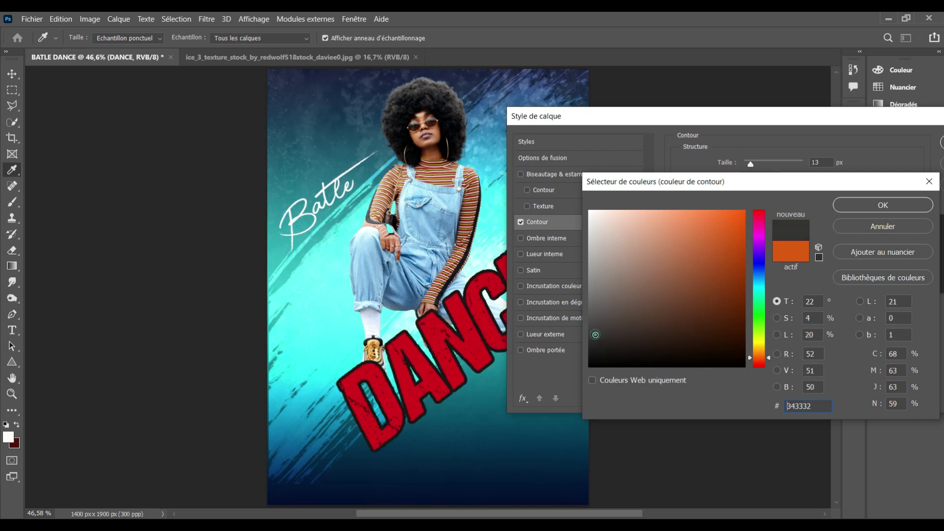
left_click(759, 351)
left_click(760, 350)
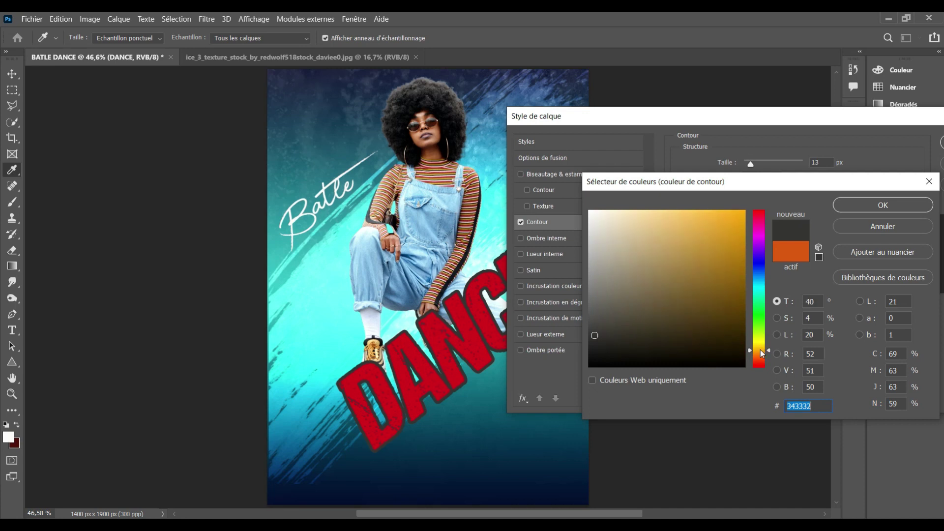
left_click(758, 338)
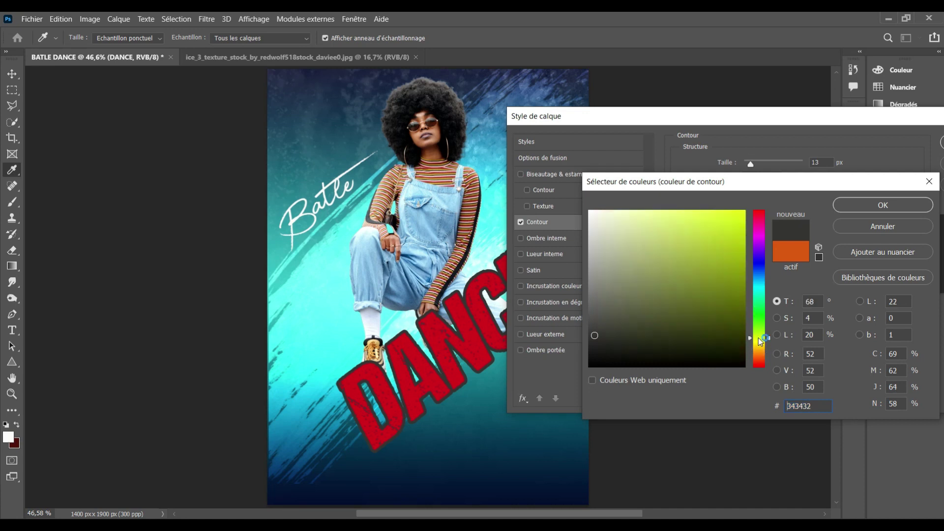
left_click(743, 213)
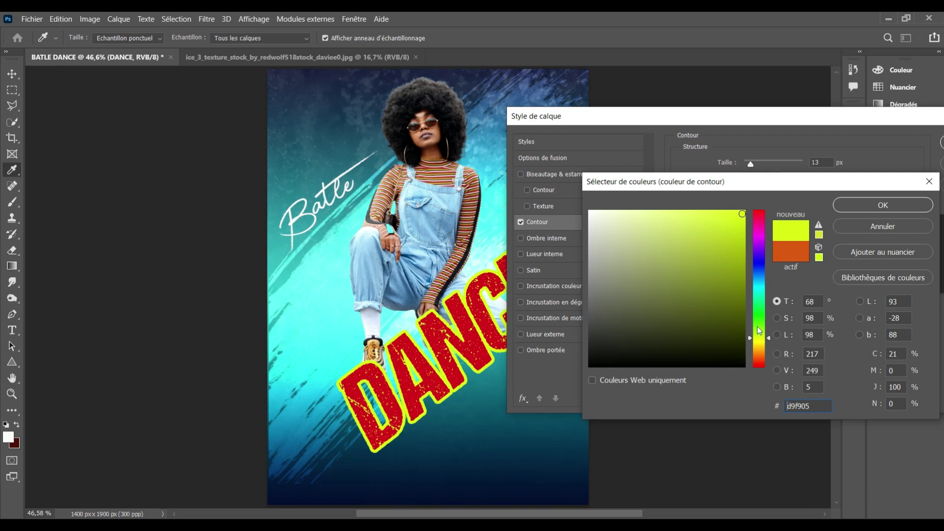
left_click(760, 294)
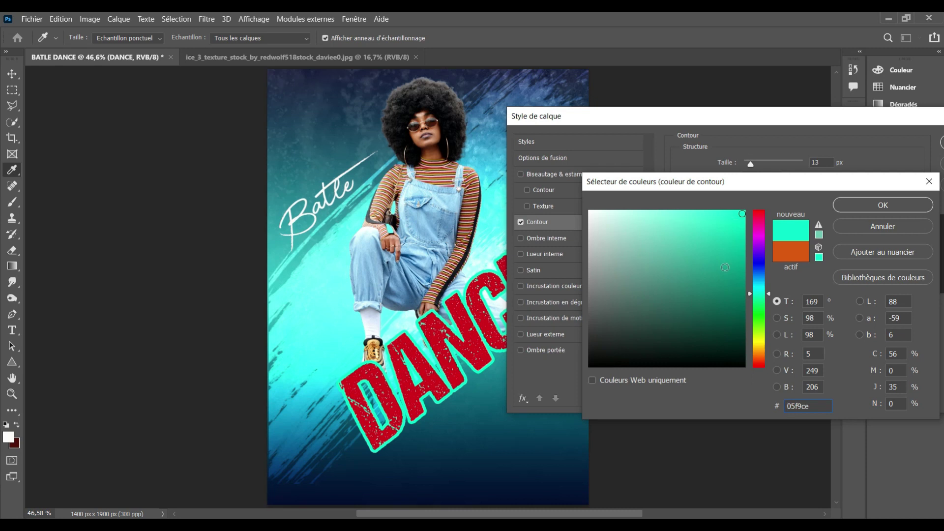
left_click(759, 276)
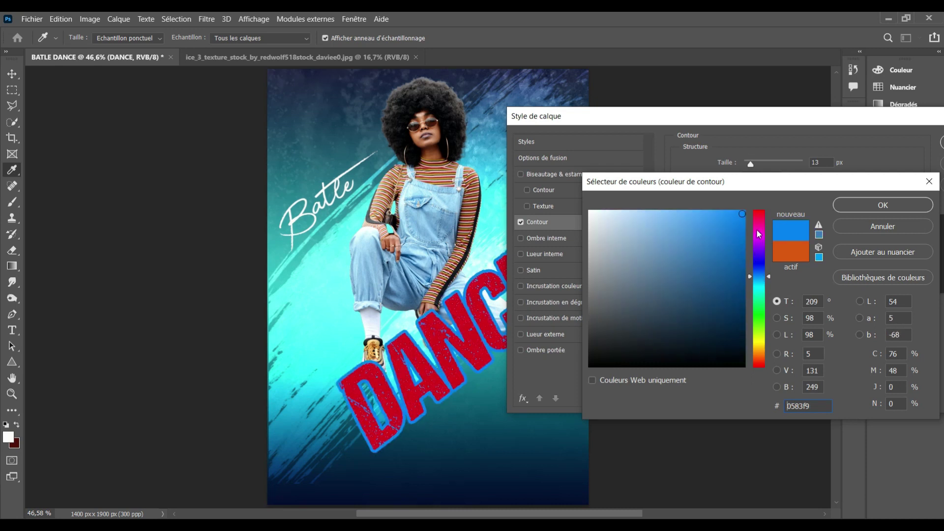
left_click(757, 230)
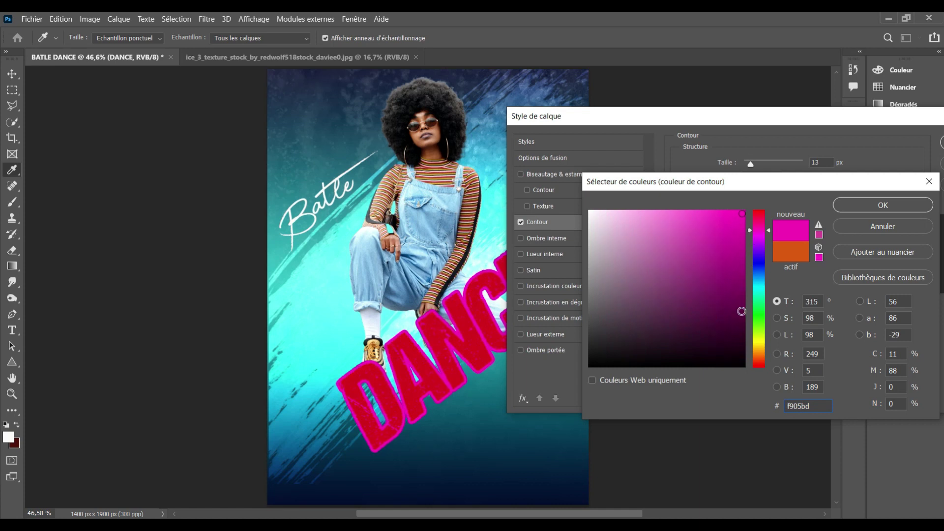
left_click_drag(741, 311, 742, 296)
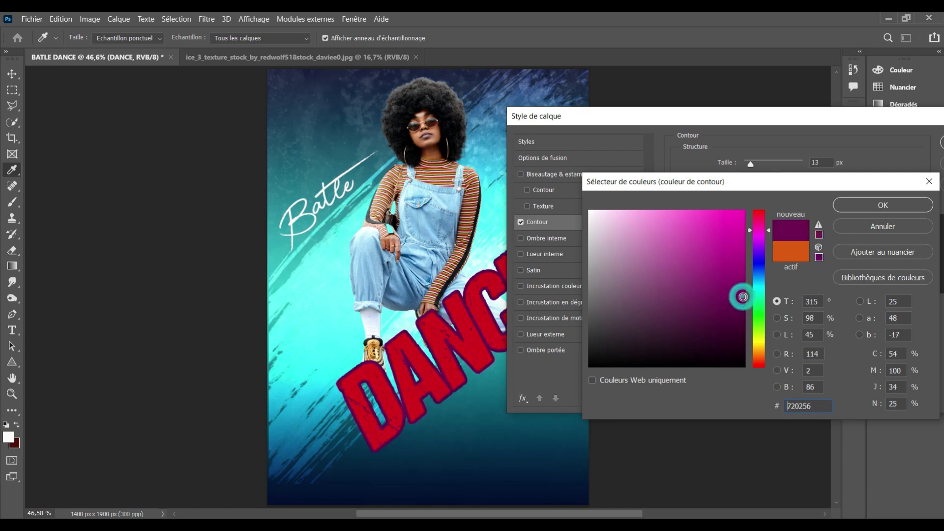
left_click(744, 303)
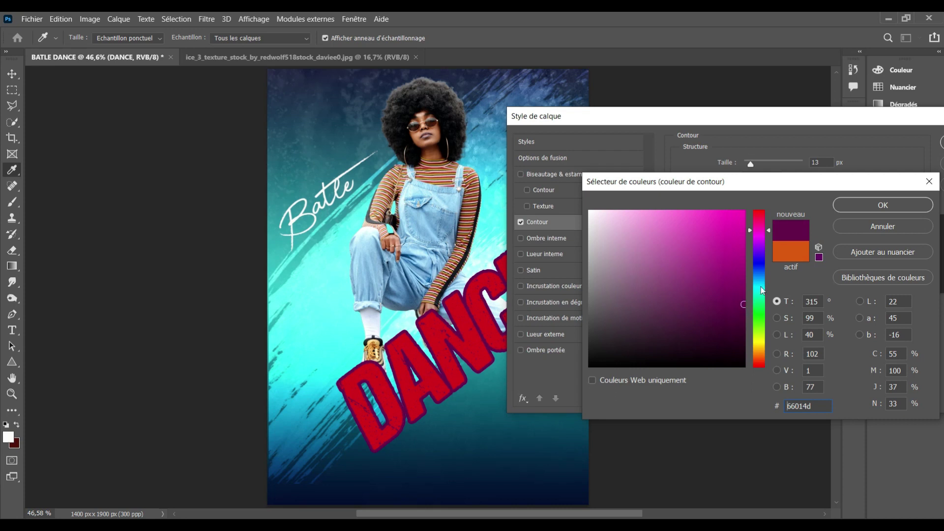
left_click(855, 202)
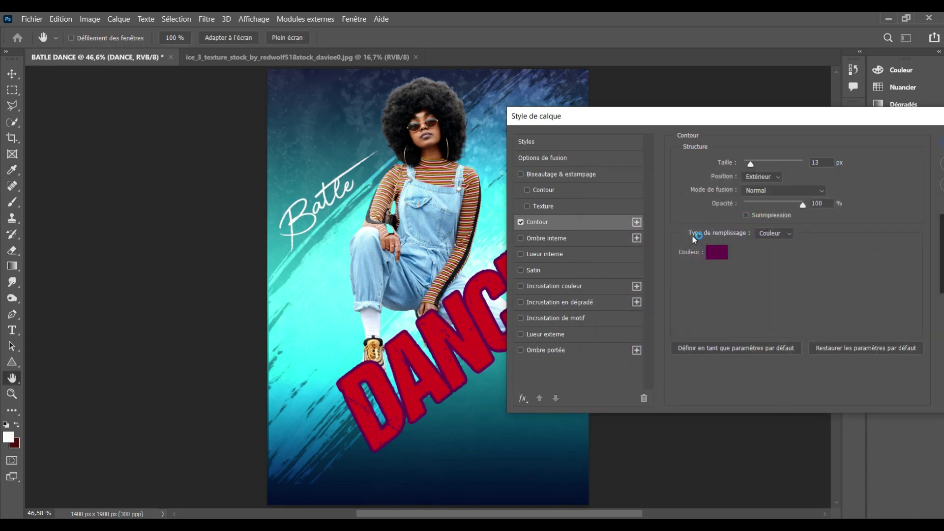
Step: Turn off the DANCE stroke and add a Gradient Overlay instead
left_click(526, 222)
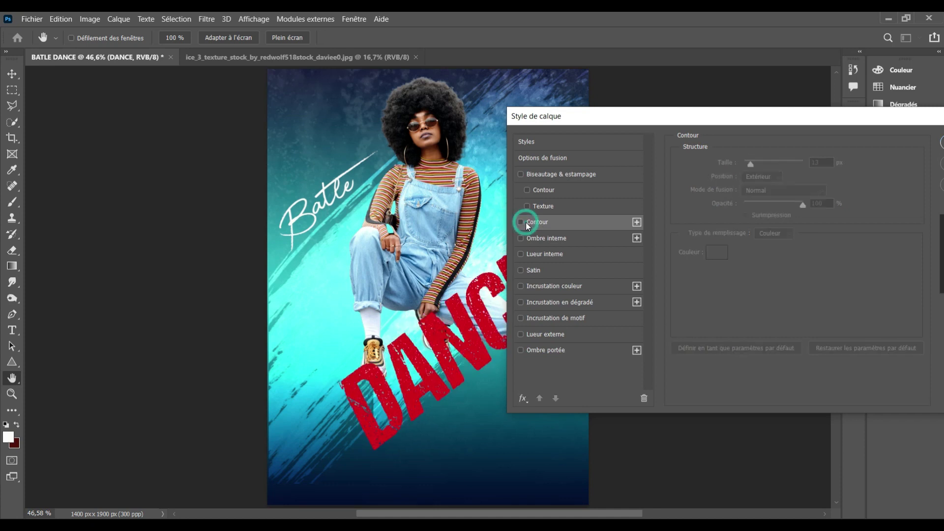
left_click(583, 307)
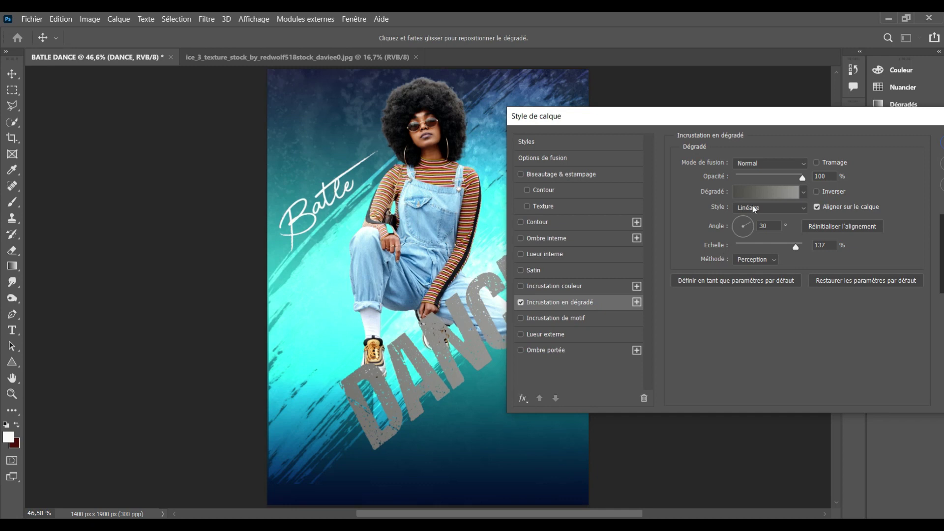
left_click(743, 191)
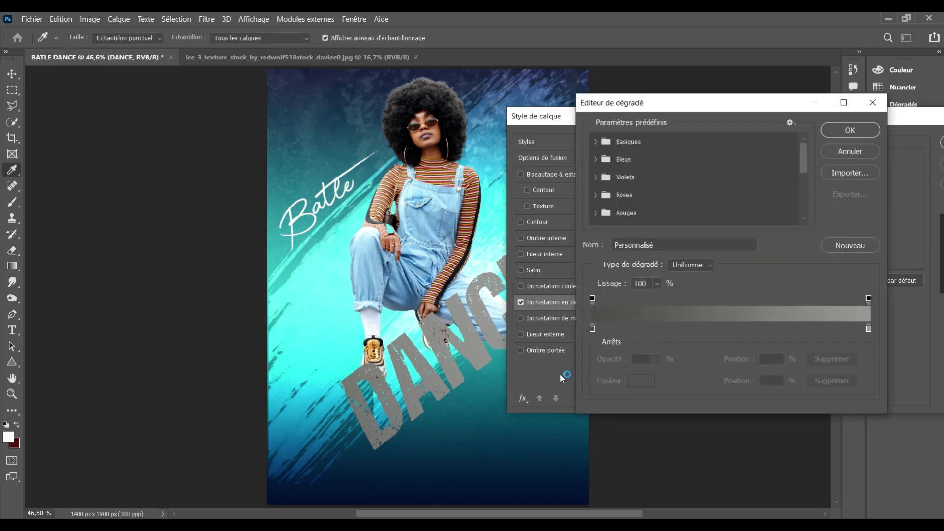
double_click(592, 328)
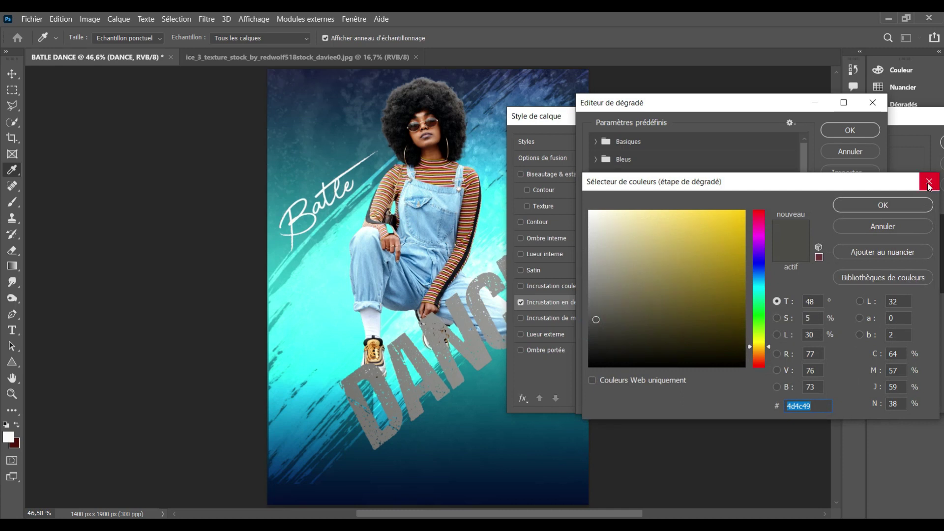
left_click(928, 185)
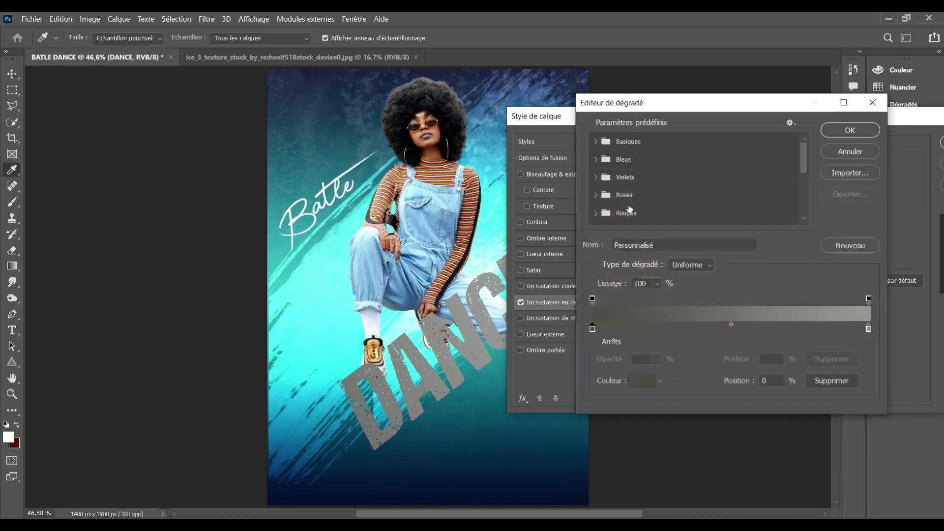
Step: Apply the Rouge_01 light-pink-to-dark-plum gradient from the Rouges presets
left_click(623, 213)
left_click(599, 215)
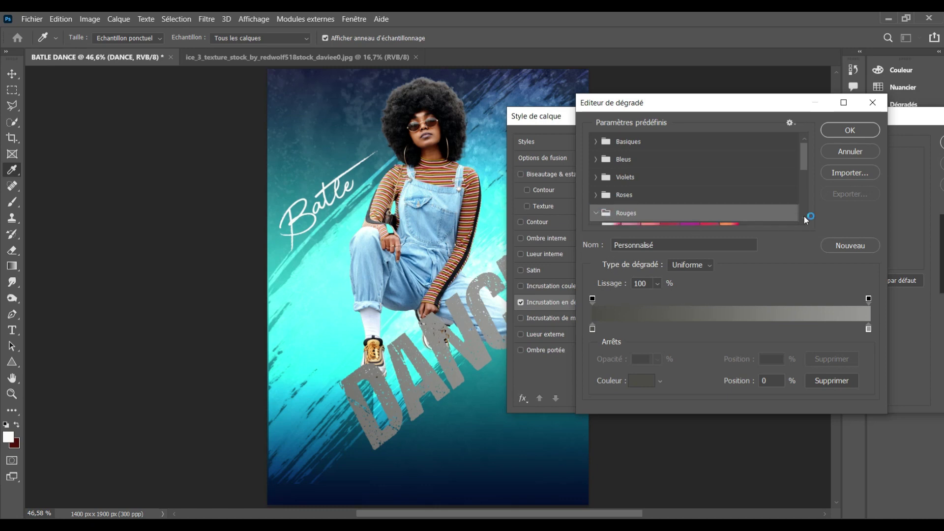
scroll(804, 217, "down", 2)
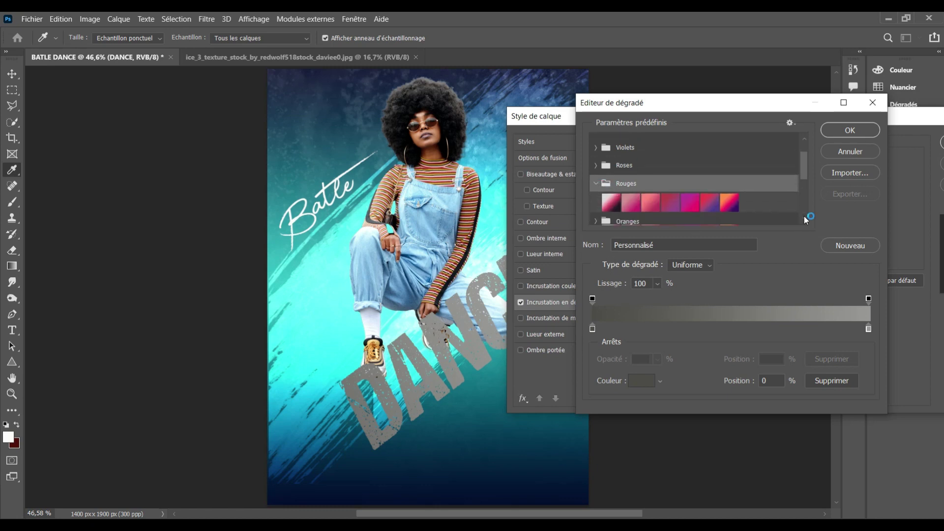
left_click(611, 205)
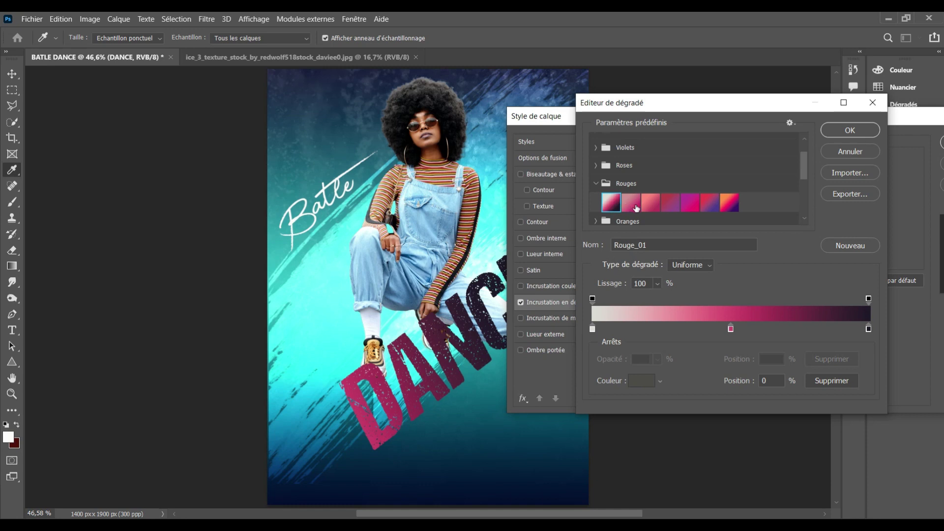
left_click(631, 201)
left_click(645, 201)
left_click(667, 202)
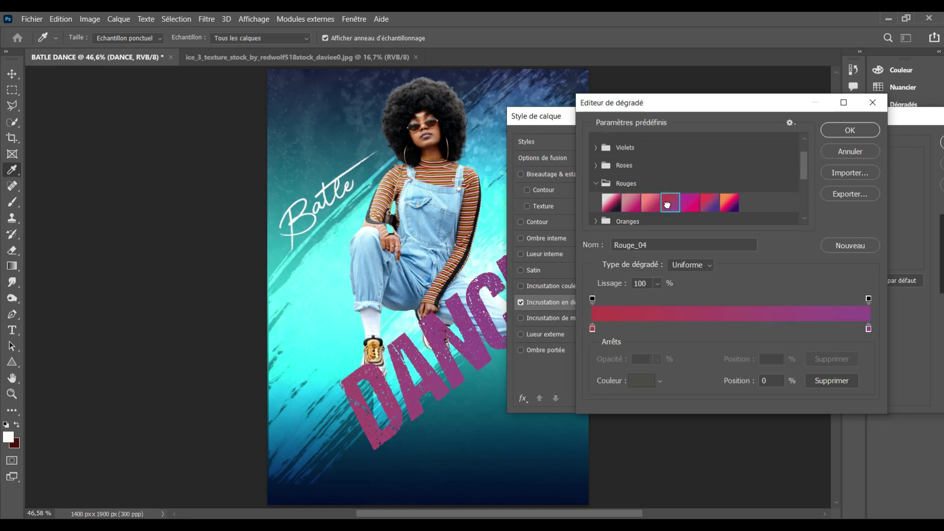
left_click(688, 205)
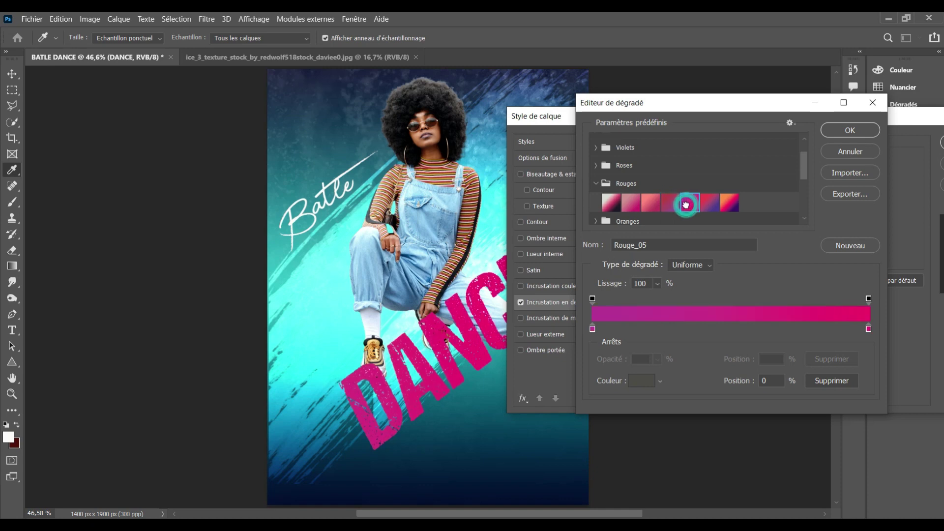
left_click(662, 207)
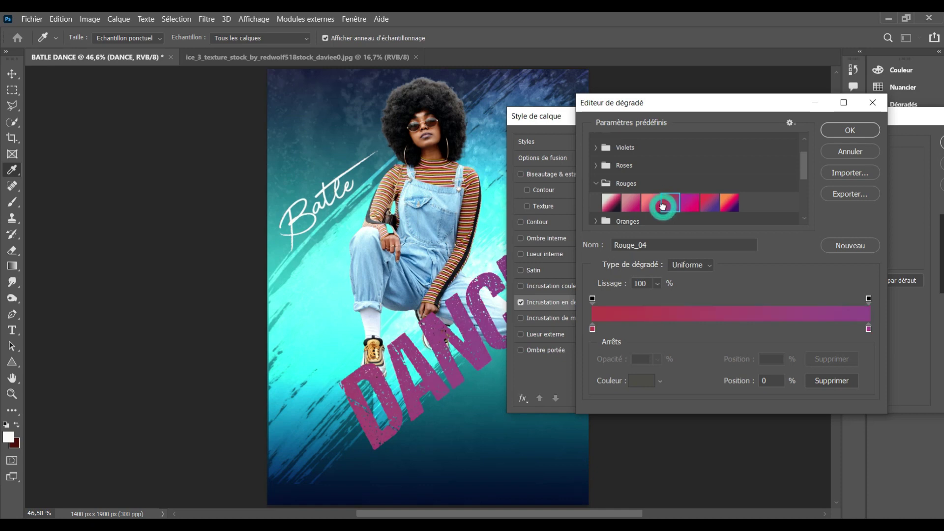
left_click(693, 206)
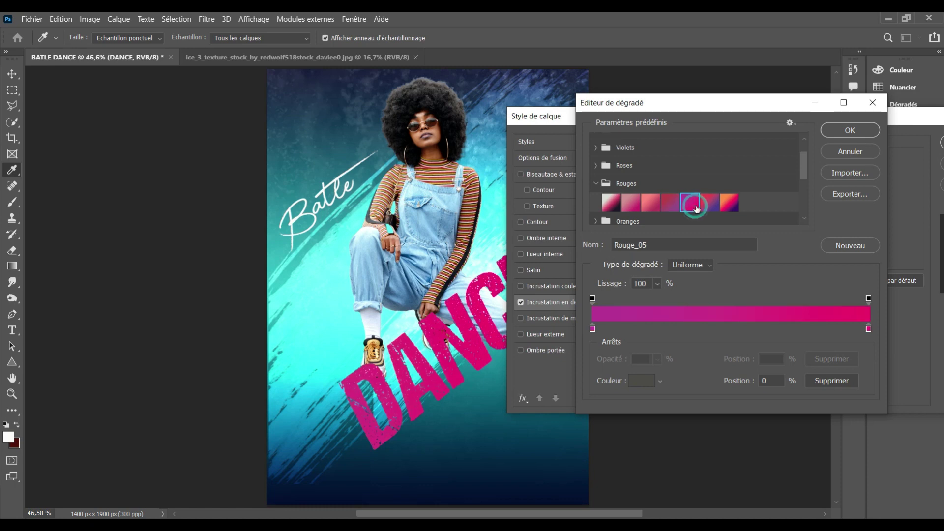
left_click(708, 205)
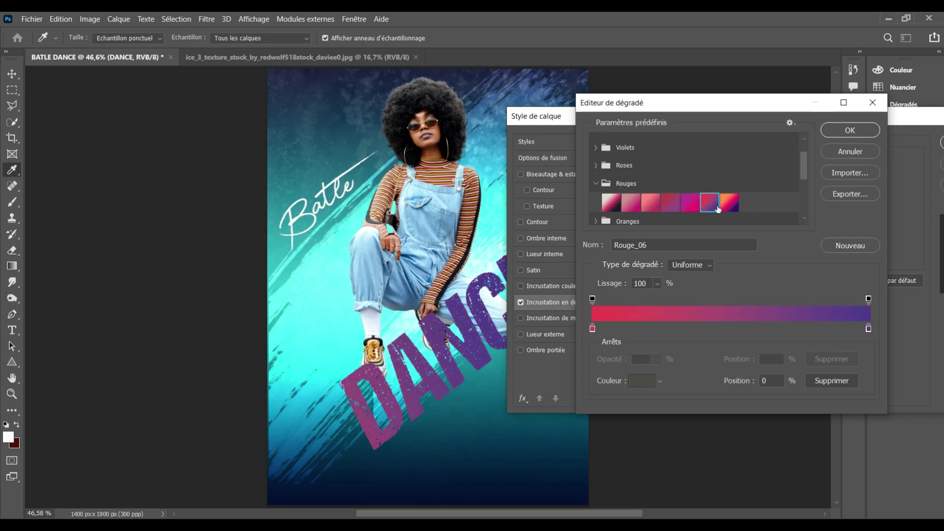
left_click(728, 205)
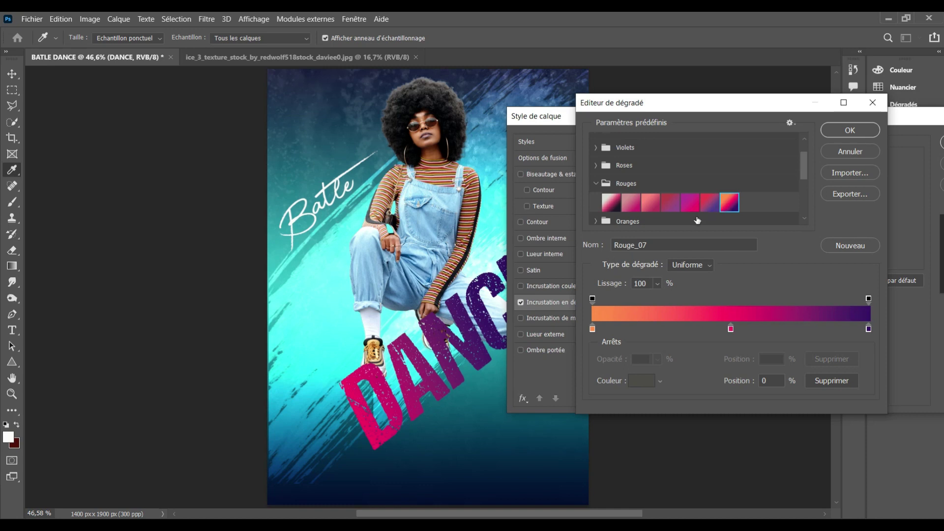
left_click(610, 204)
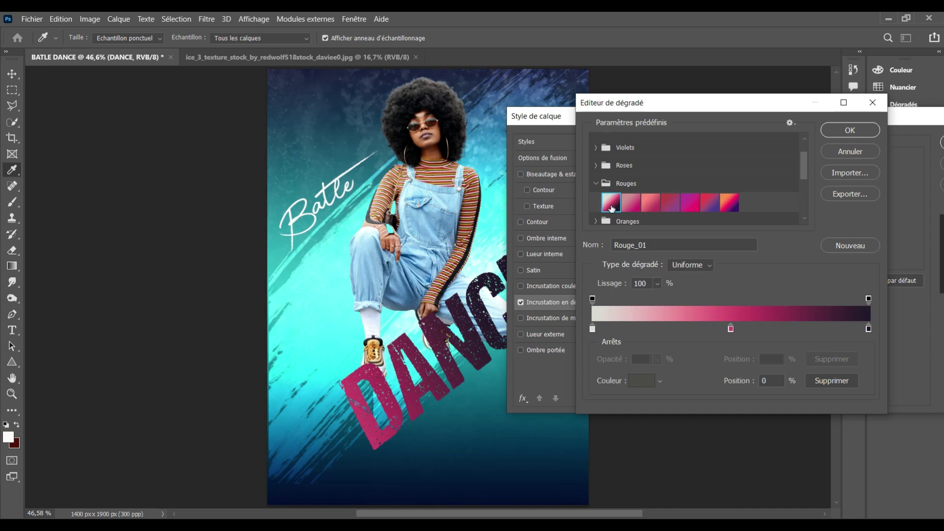
left_click(832, 131)
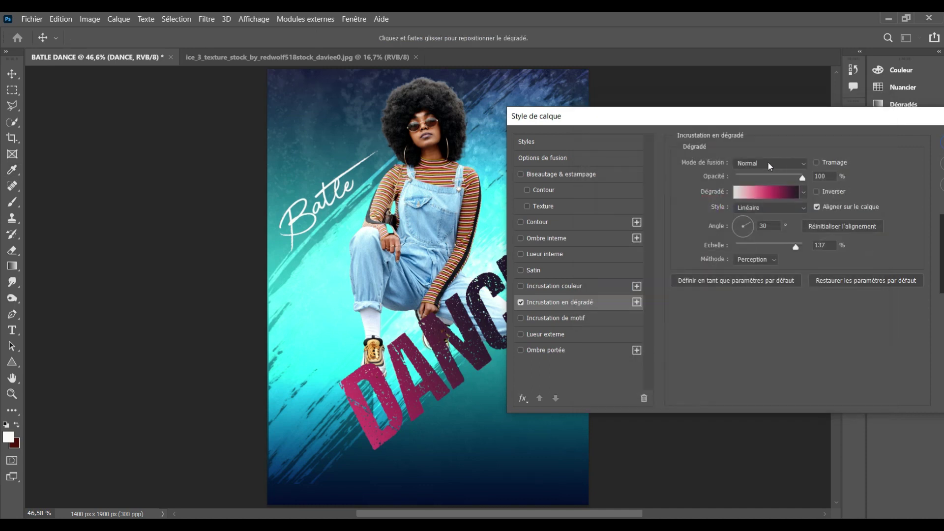
Step: Add a drop shadow to DANCE with 14 px distance, 6% spread and 8 px size
mouse_move(713, 121)
left_mouse_down()
mouse_move(766, 84)
mouse_move(685, 123)
left_mouse_up()
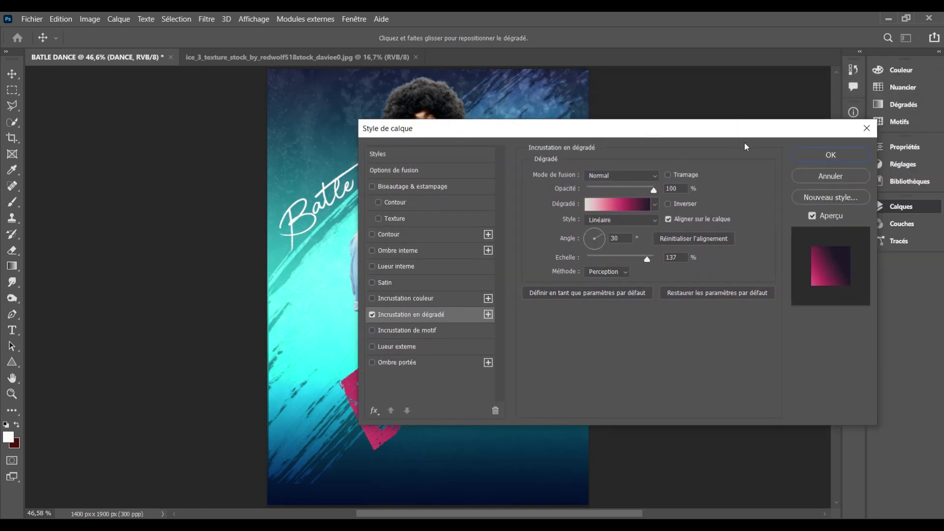
left_click_drag(701, 129, 859, 129)
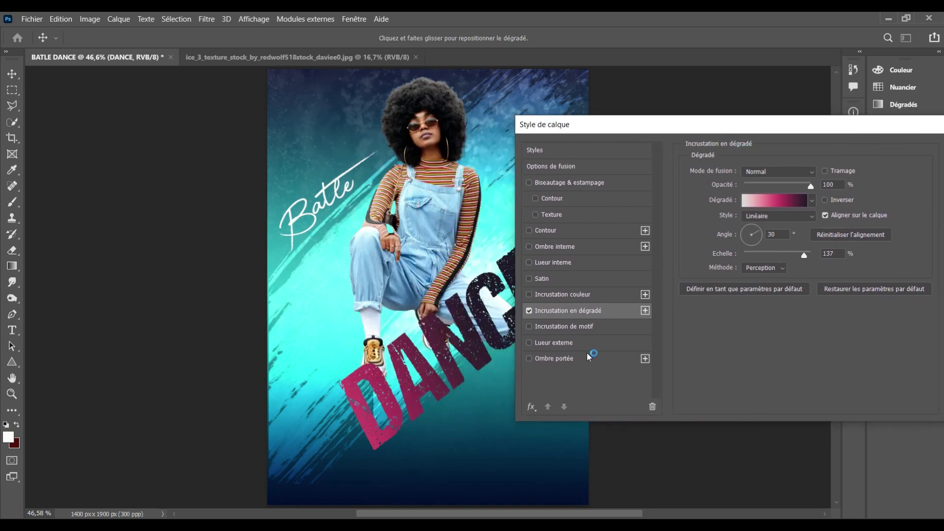
left_click(585, 358)
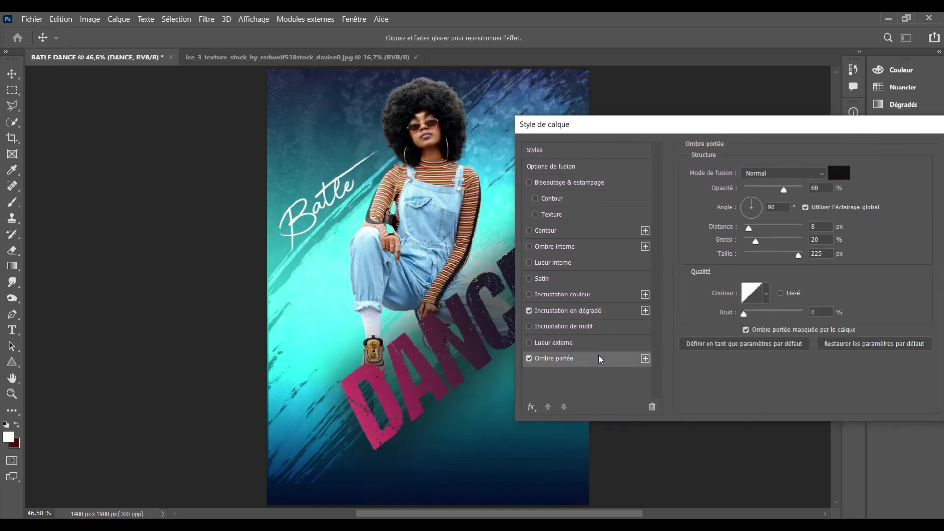
left_click_drag(791, 255, 771, 259)
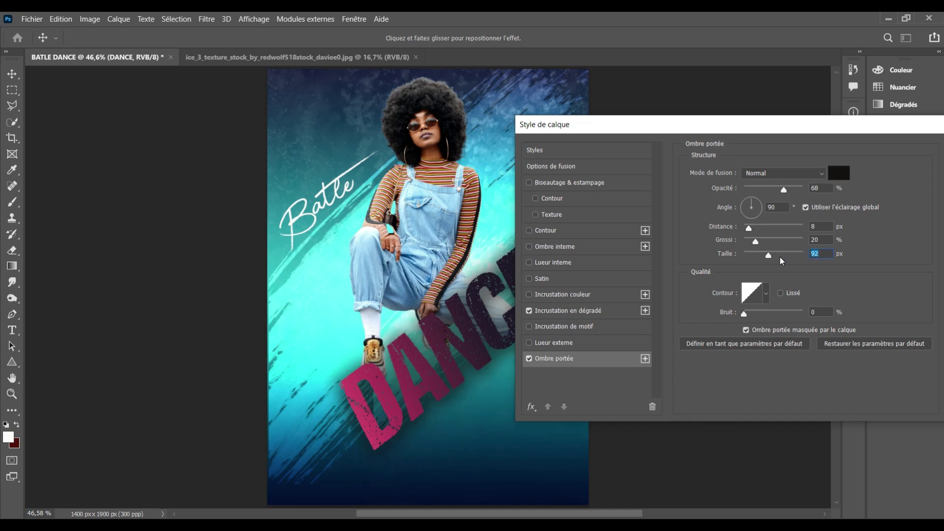
left_click_drag(771, 259, 751, 263)
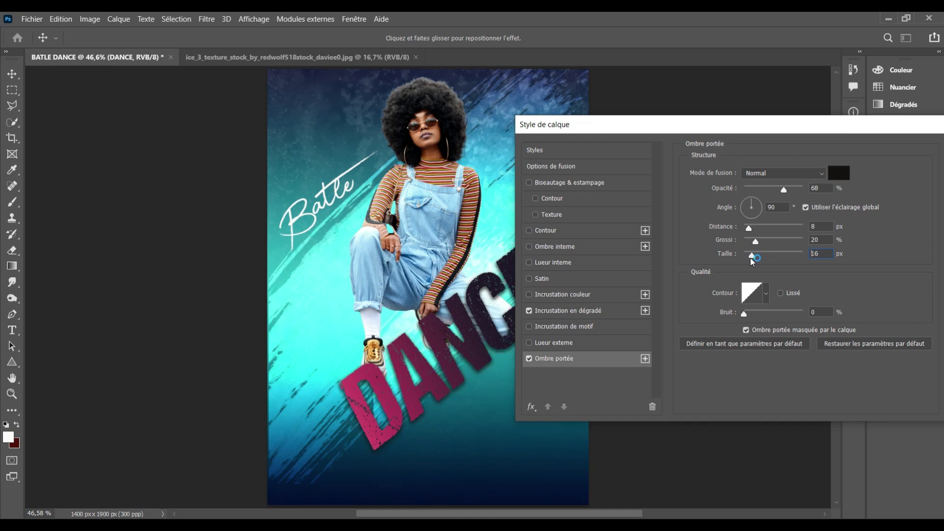
mouse_move(749, 230)
left_mouse_down()
mouse_move(765, 242)
mouse_move(749, 244)
left_mouse_up()
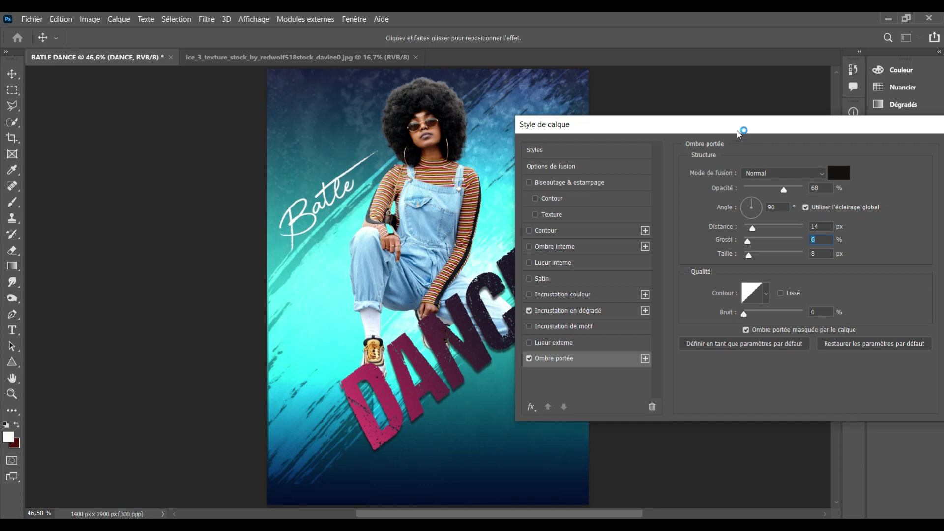
left_click_drag(738, 131, 802, 103)
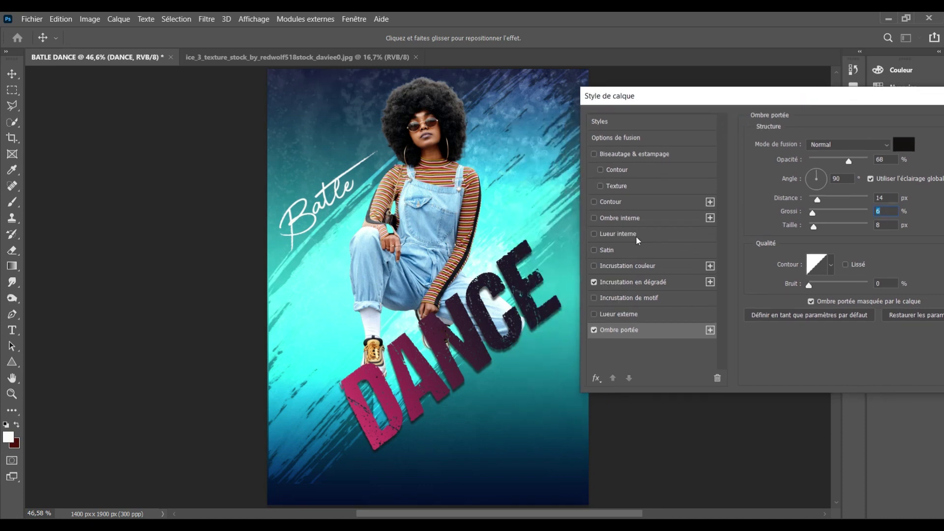
Step: Enable a yellow Inner Glow on DANCE at 100% opacity and about 10 px size
left_click(635, 239)
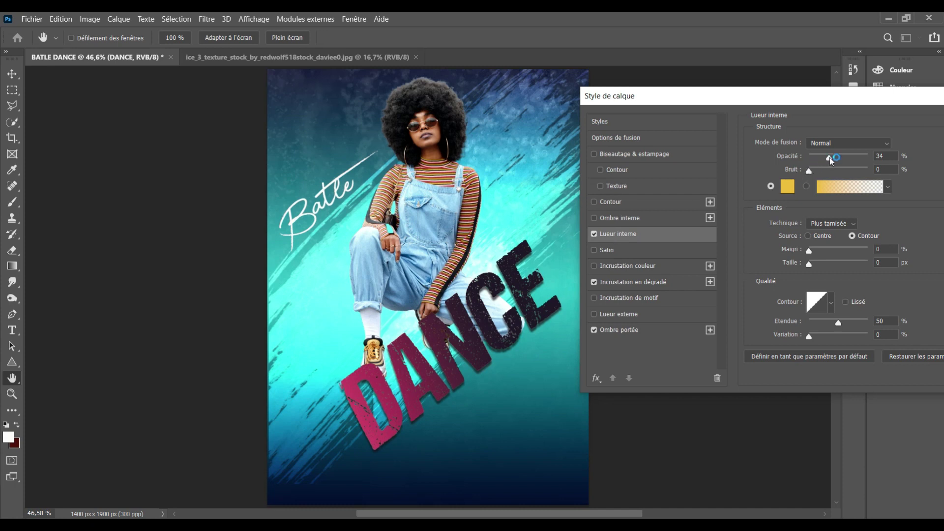
left_click_drag(830, 160, 883, 154)
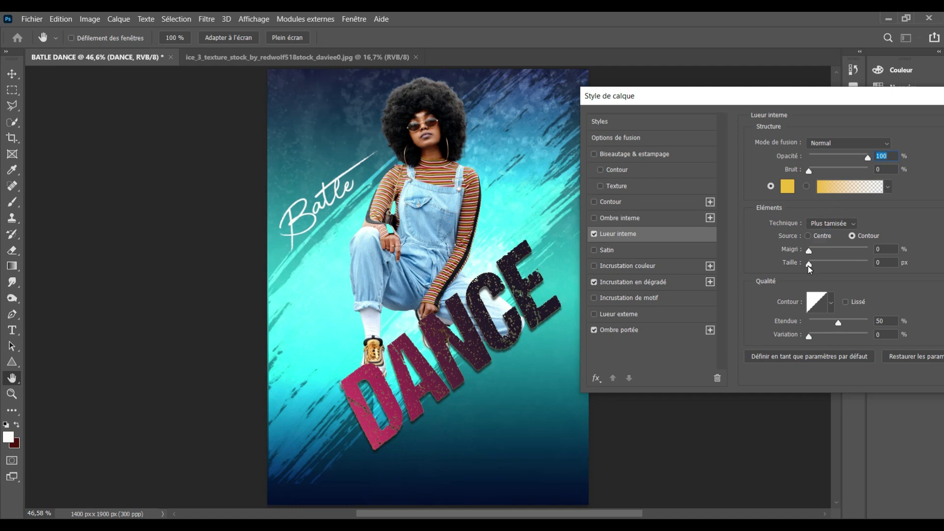
mouse_move(809, 266)
left_mouse_down()
mouse_move(822, 268)
mouse_move(816, 274)
left_mouse_up()
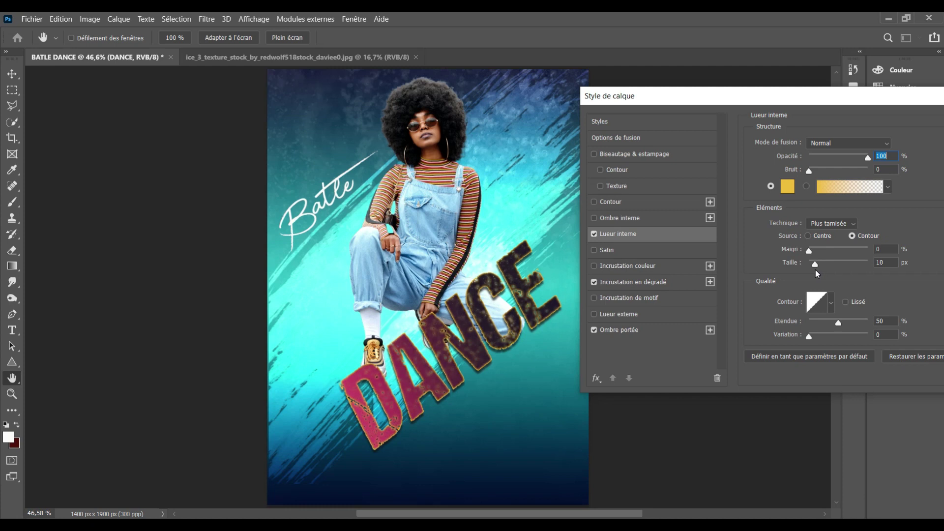
Step: Set DANCE's inner glow colour to light orange #f0ab48 after trying green and brown
left_click(814, 270)
left_click(787, 190)
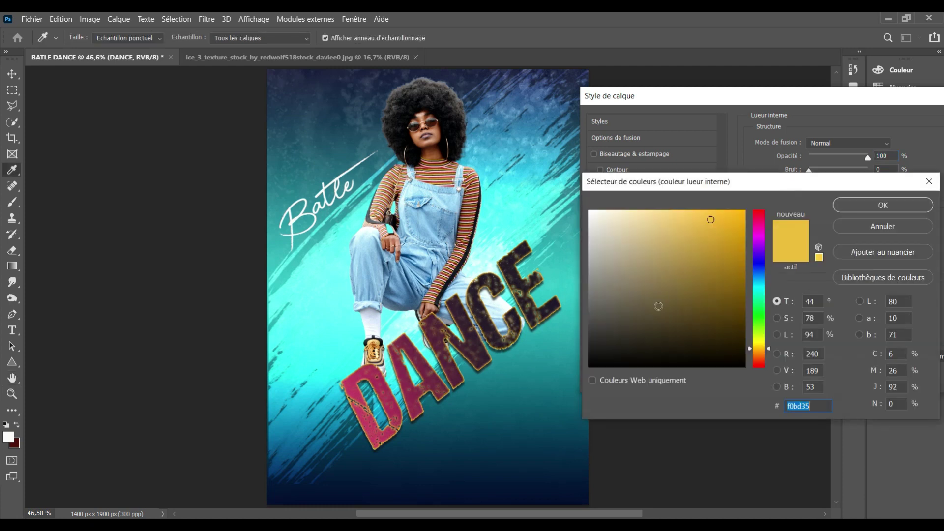
left_click(520, 200)
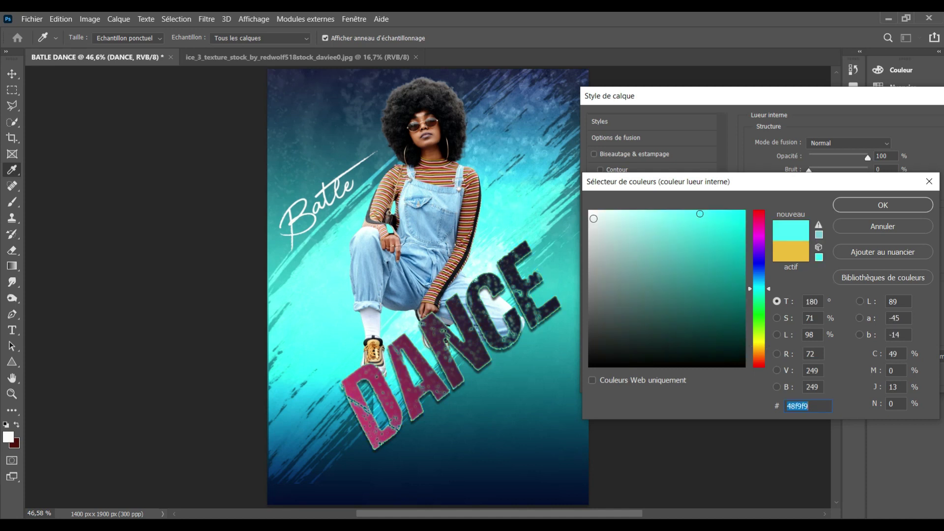
left_click(762, 304)
left_click(740, 303)
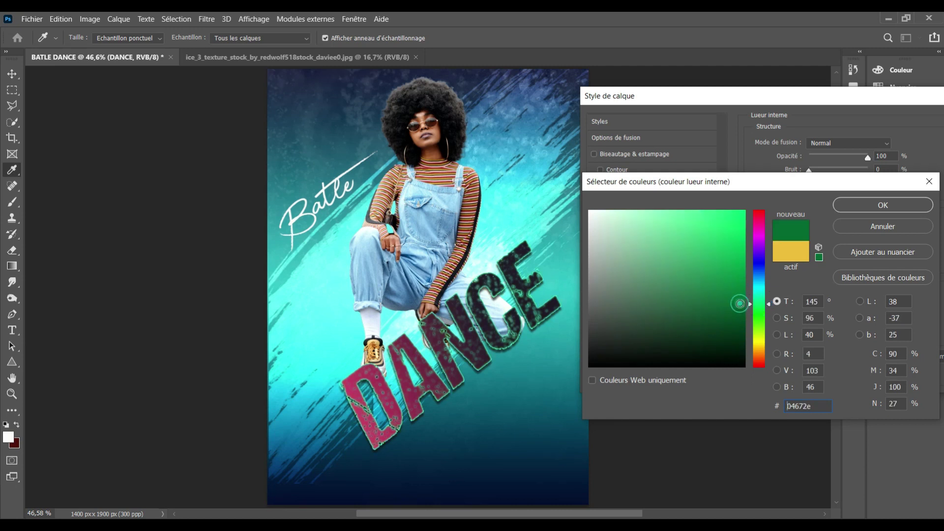
left_click(703, 350)
left_click(665, 343)
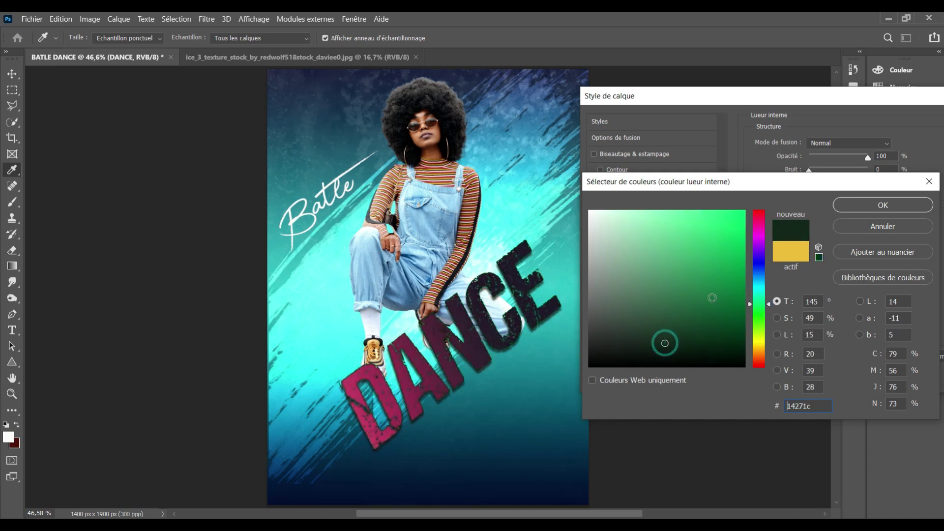
left_click(757, 352)
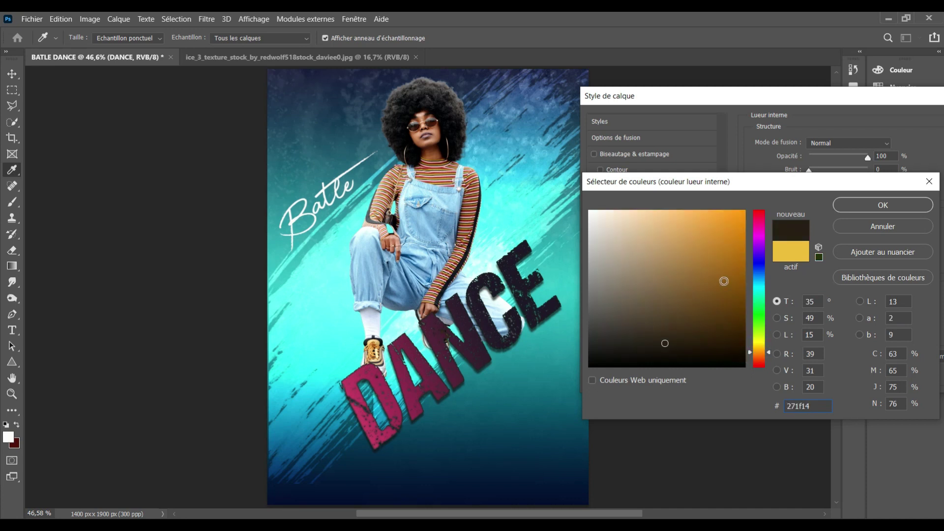
left_click(724, 281)
left_click(737, 240)
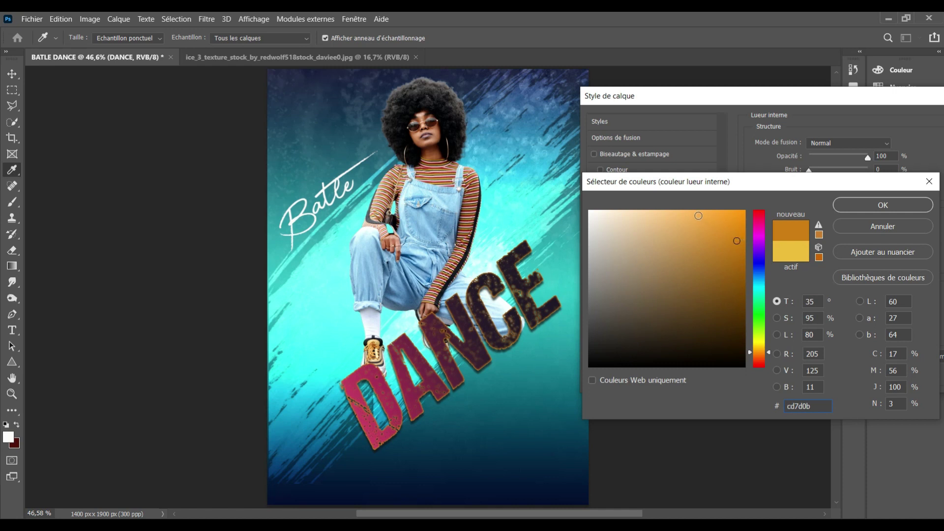
left_click(698, 219)
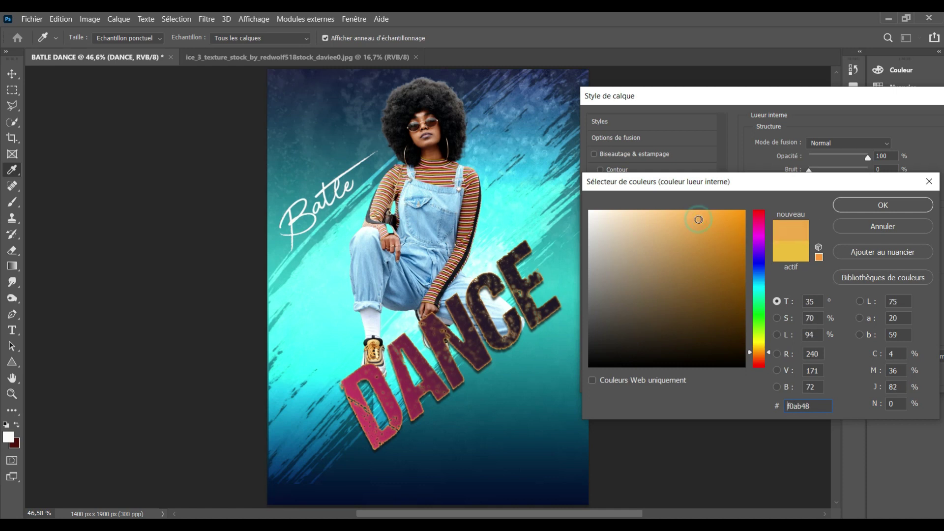
left_click(861, 211)
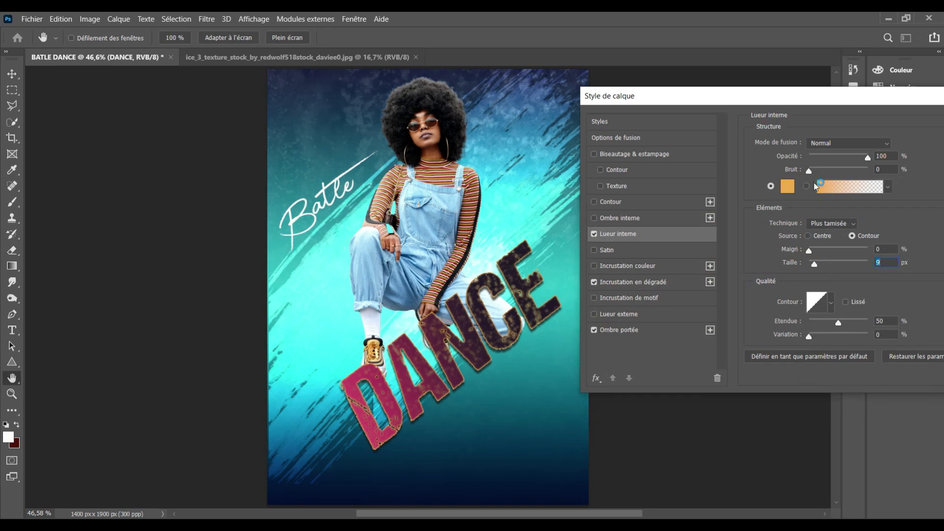
Step: Try several DANCE inner glow sizes, and briefly add then remove a bevel
left_click(821, 266)
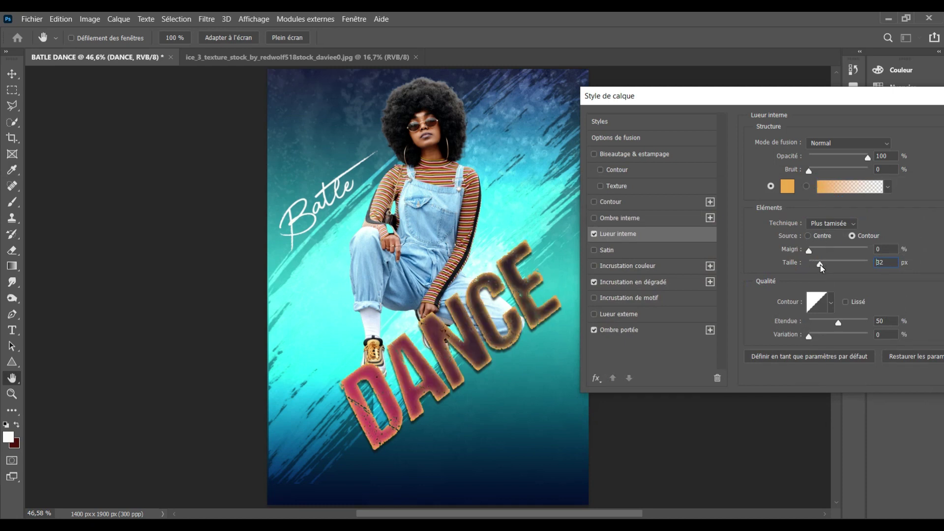
left_click_drag(820, 265, 818, 266)
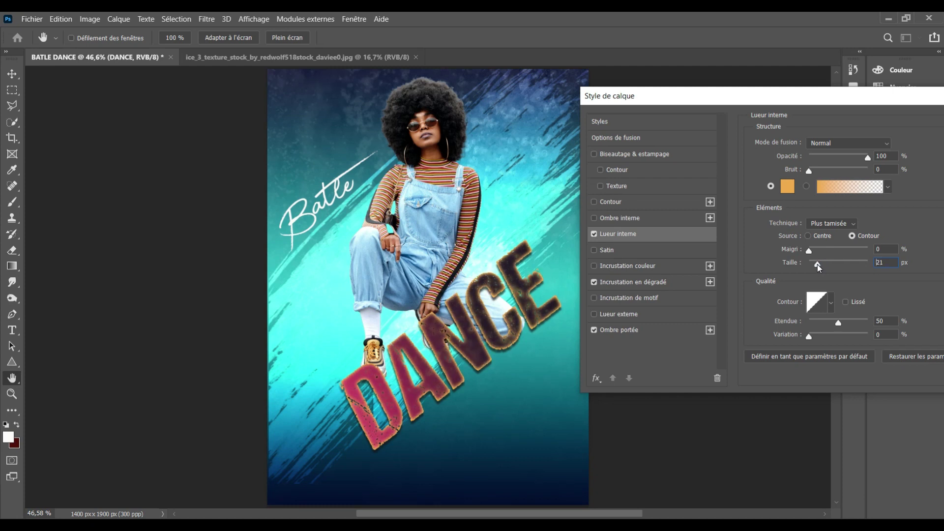
left_click_drag(818, 265, 814, 266)
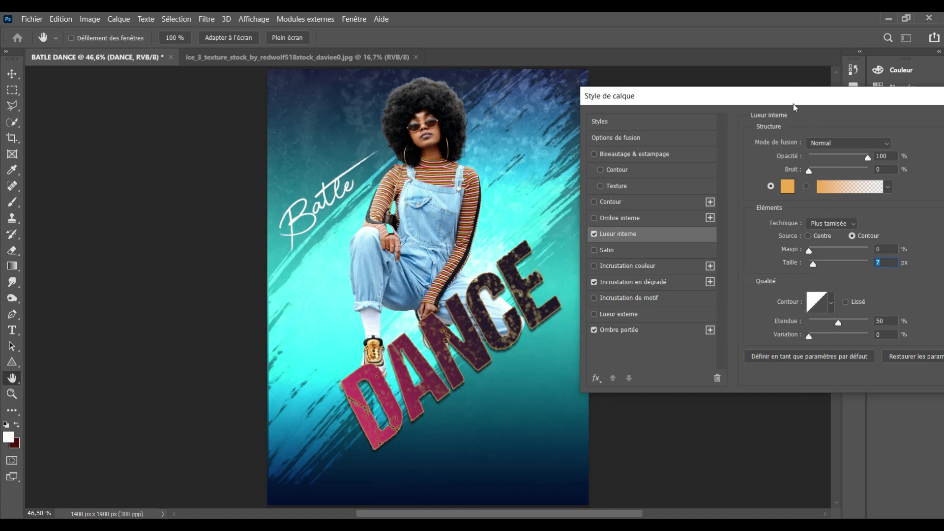
left_click_drag(793, 107, 730, 115)
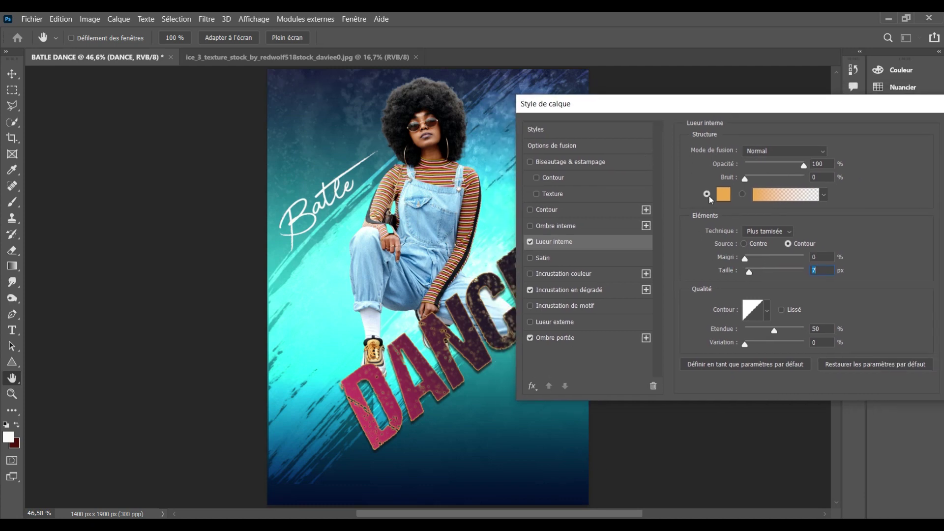
left_click(550, 163)
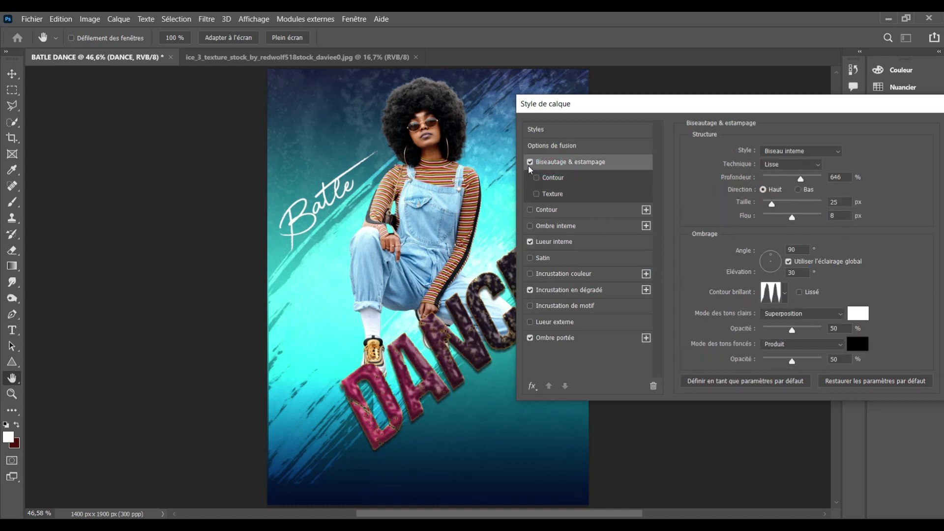
left_click(530, 162)
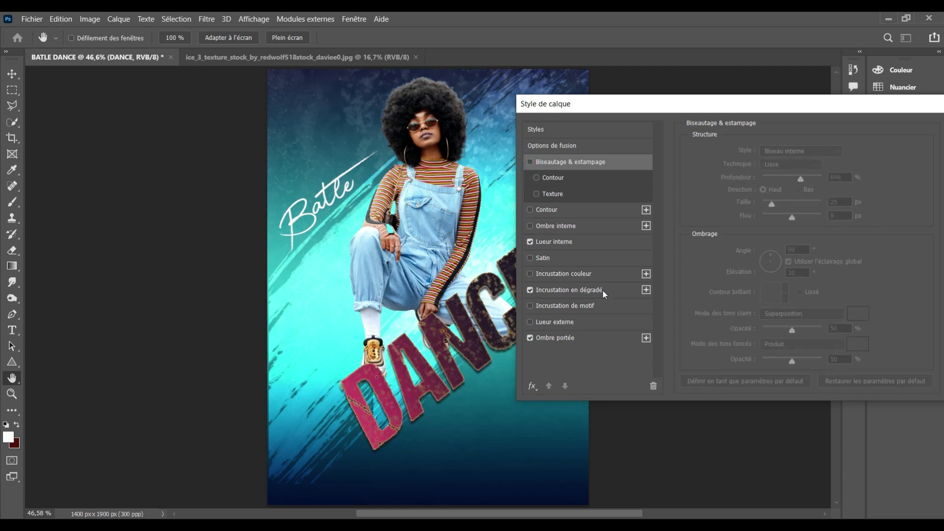
left_click(567, 246)
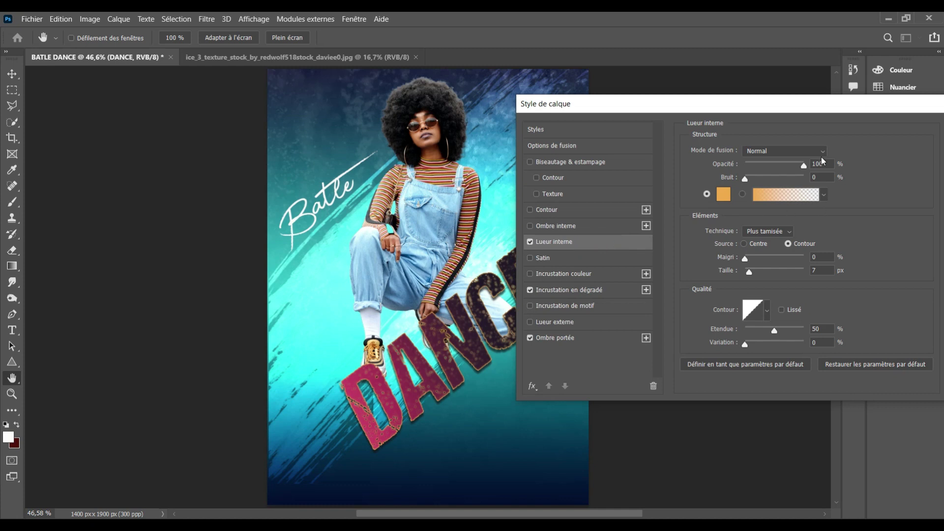
Step: Set the inner glow blend mode to Lumière linéaire (Linear Light)
left_click(821, 152)
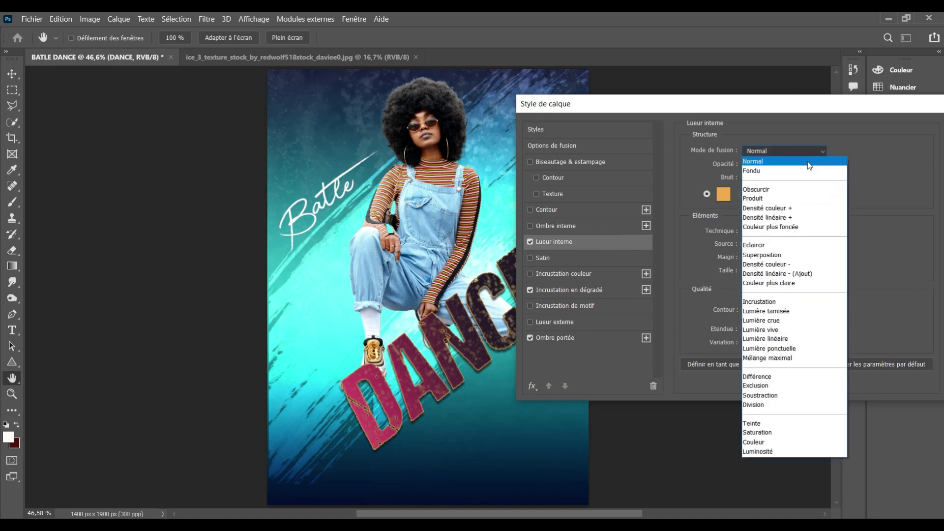
left_click(815, 246)
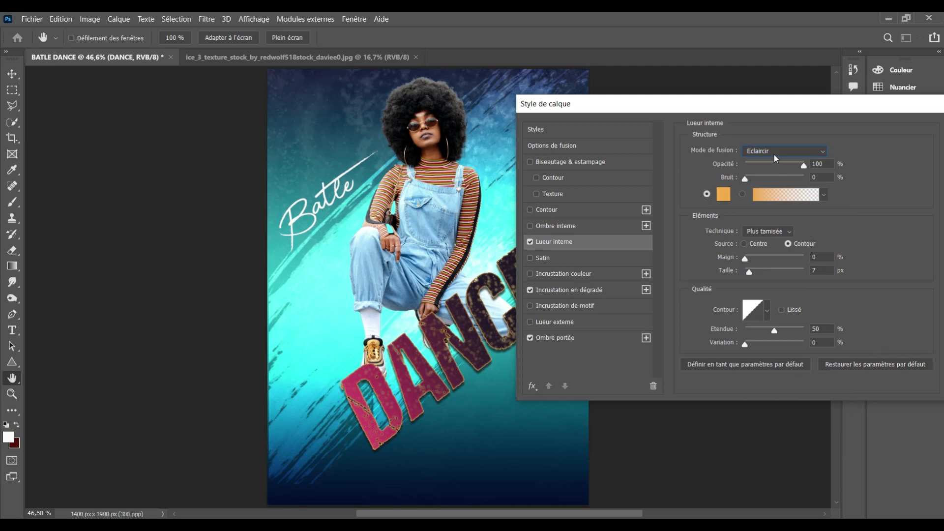
scroll(775, 156, "down", 1)
scroll(775, 157, "down", 1)
scroll(775, 156, "down", 1)
scroll(775, 156, "down", 1)
scroll(774, 156, "down", 2)
scroll(774, 156, "down", 1)
scroll(775, 156, "down", 1)
scroll(775, 156, "down", 1)
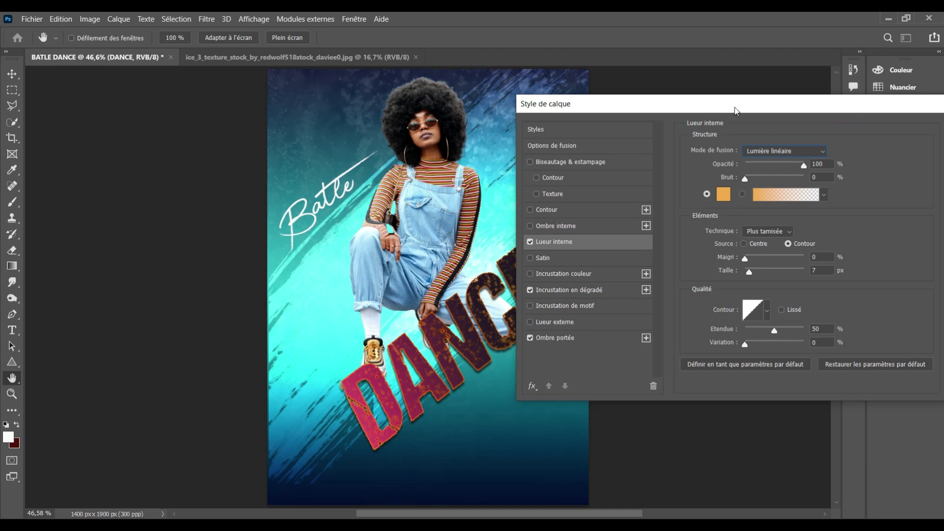
Step: Settle the inner glow size at 2 px and apply the layer style
left_click_drag(735, 106, 619, 108)
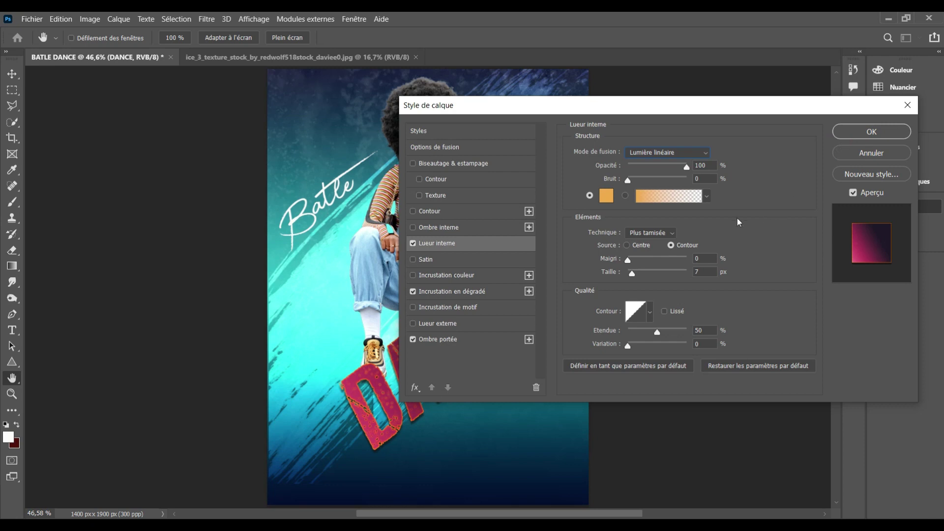
left_click_drag(632, 273, 641, 276)
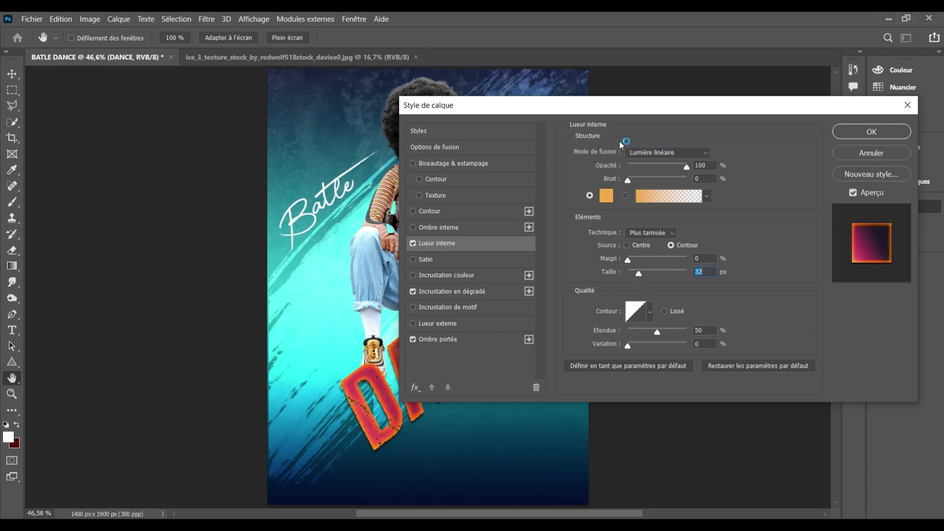
left_click(606, 115)
left_click_drag(653, 102, 800, 63)
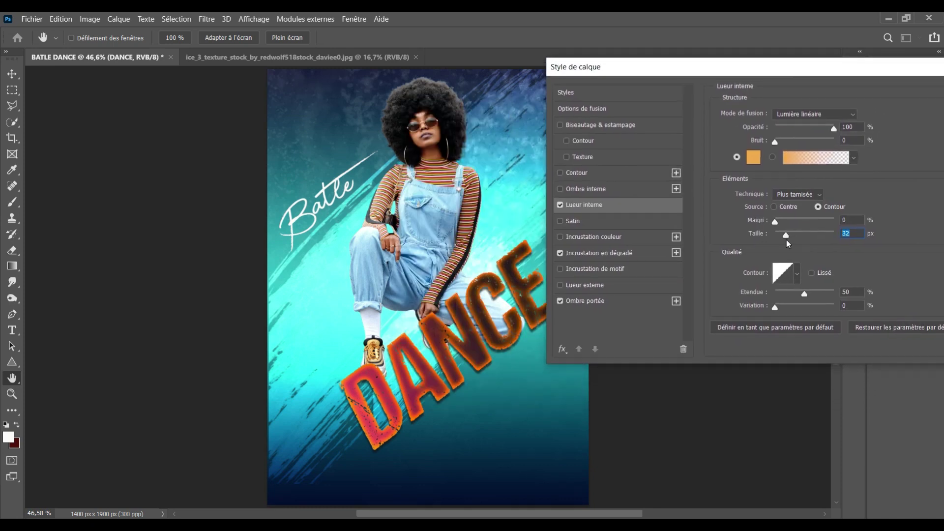
left_click_drag(787, 241, 777, 239)
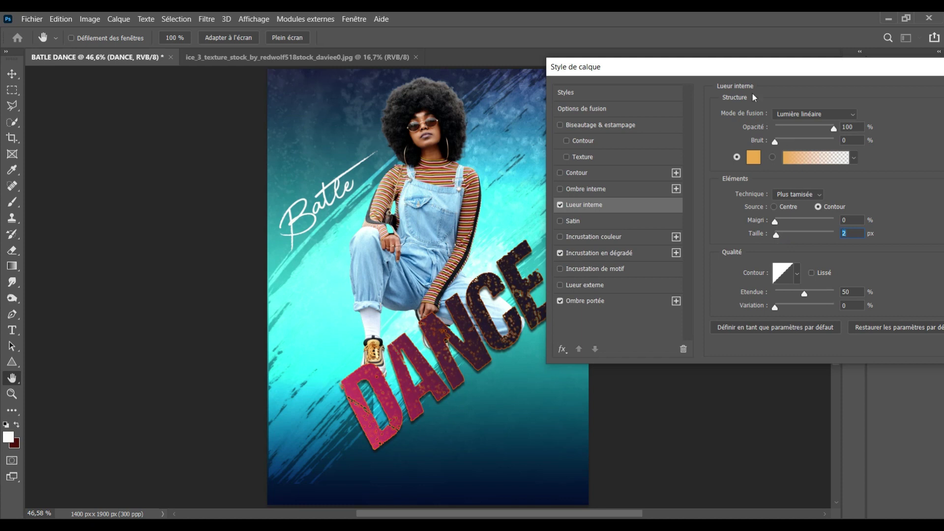
left_click_drag(731, 68, 593, 105)
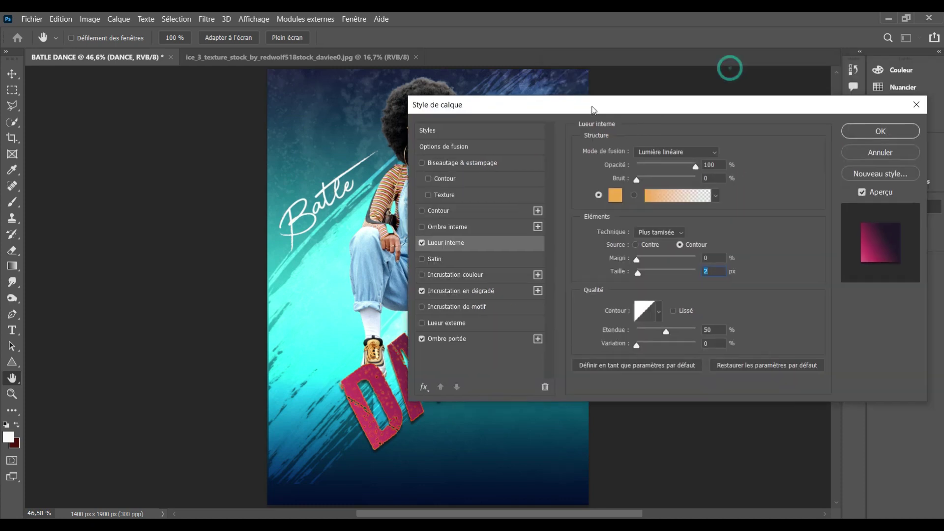
left_click(854, 131)
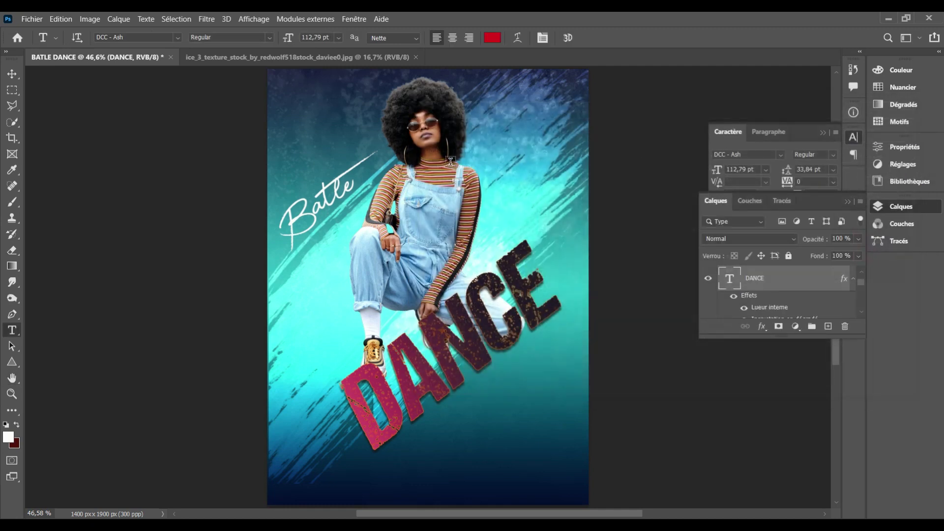
Step: Give the Batle layer a drop shadow: 68% opacity, 14 px distance, 6% spread, 8 px size
left_click(12, 73)
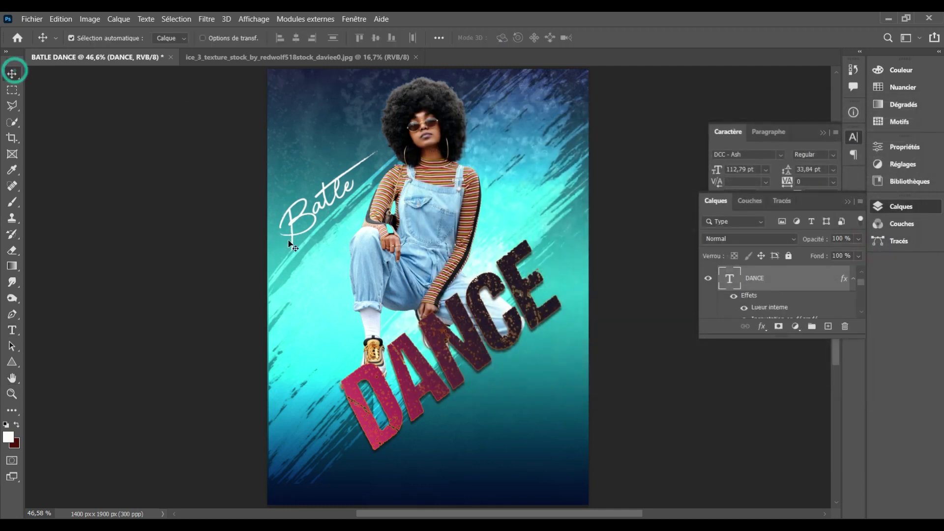
left_click(343, 195)
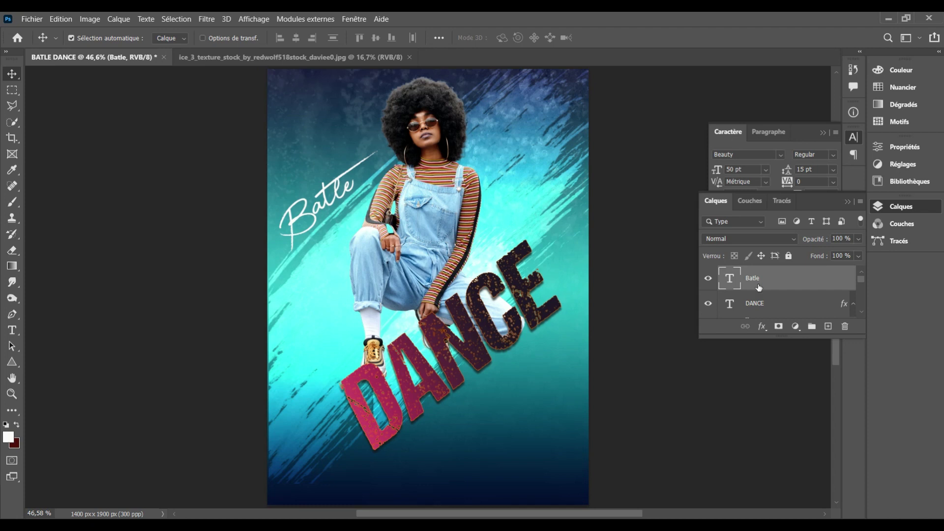
double_click(791, 285)
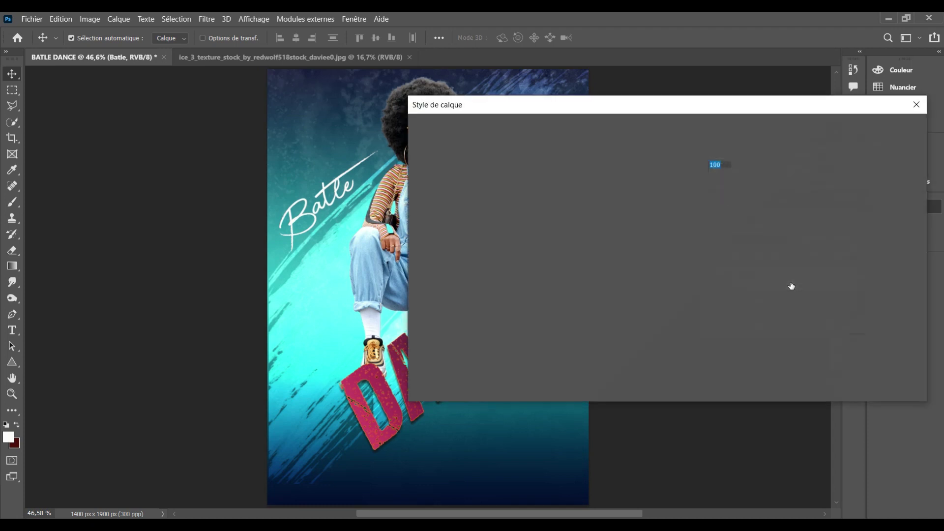
left_click(476, 339)
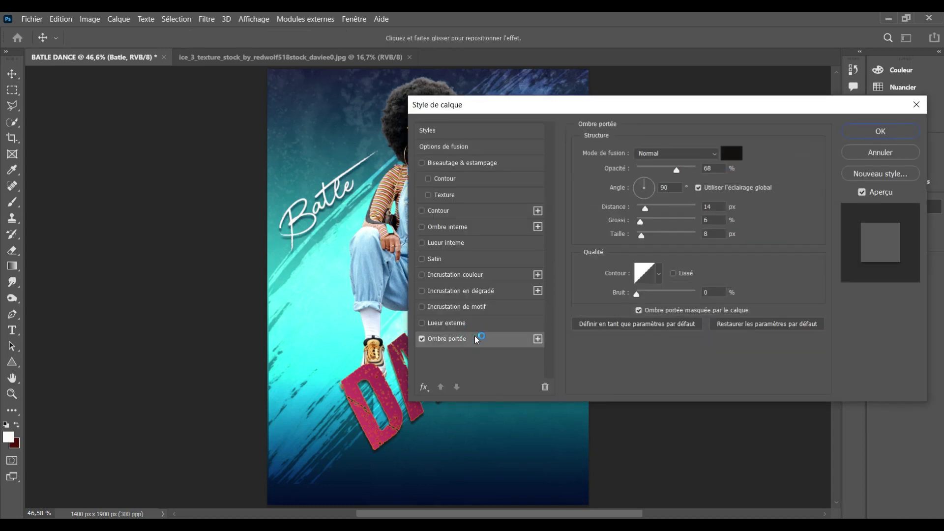
left_click(865, 131)
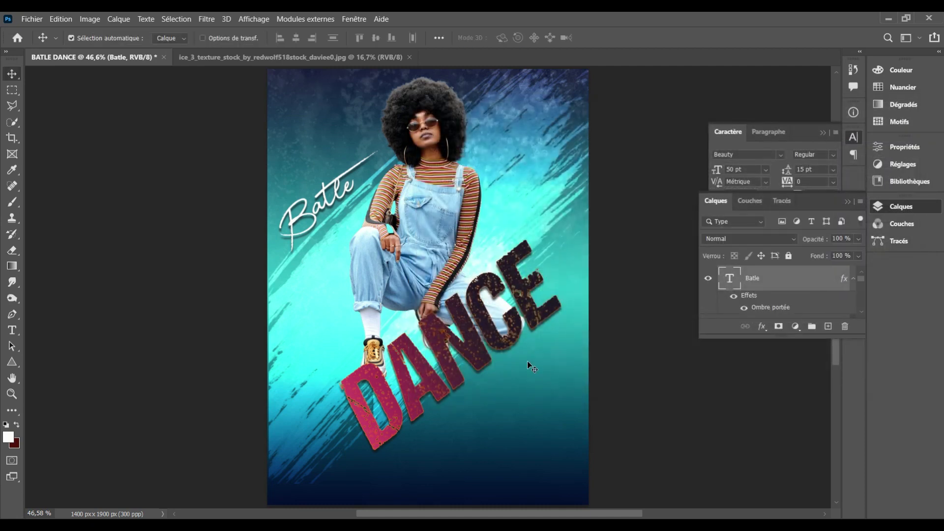
Step: Type the script word 'Dim' and move it just below the right end of DANCE
key("t")
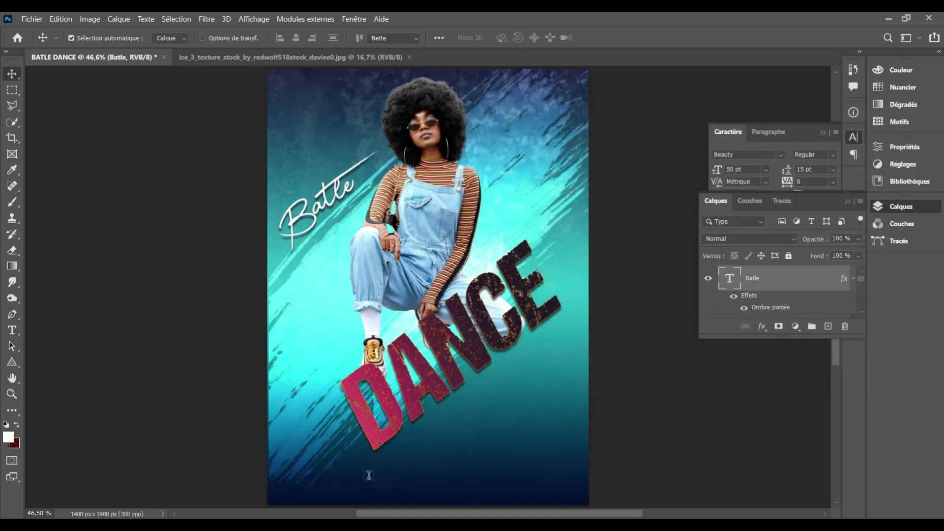
left_click(522, 481)
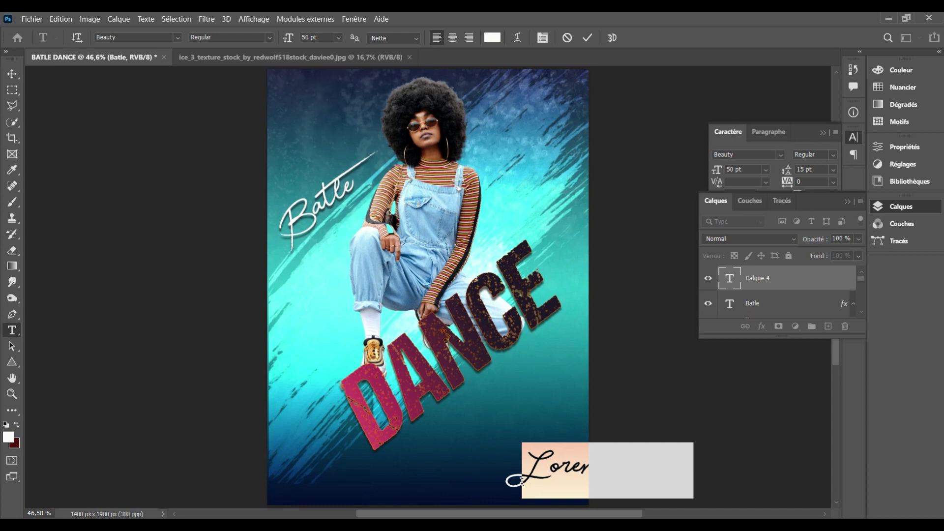
type("Dim")
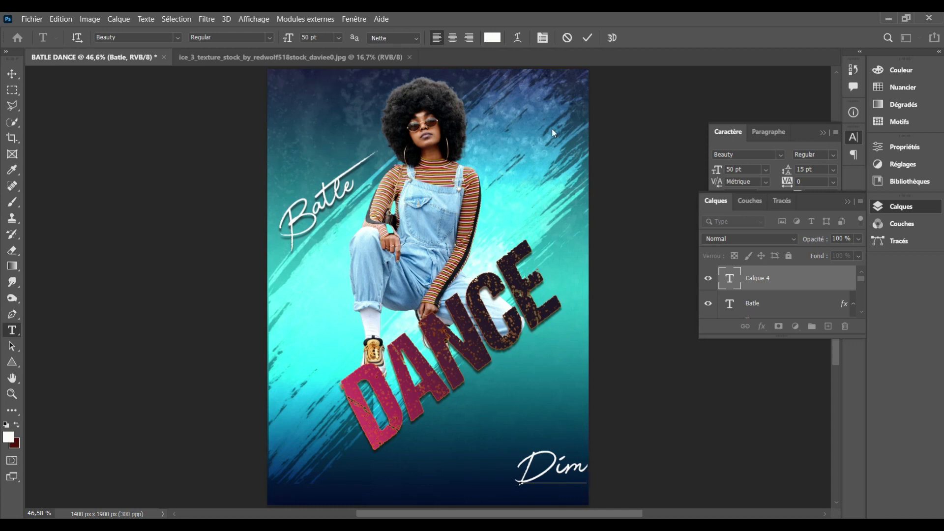
left_click(588, 38)
left_click(12, 74)
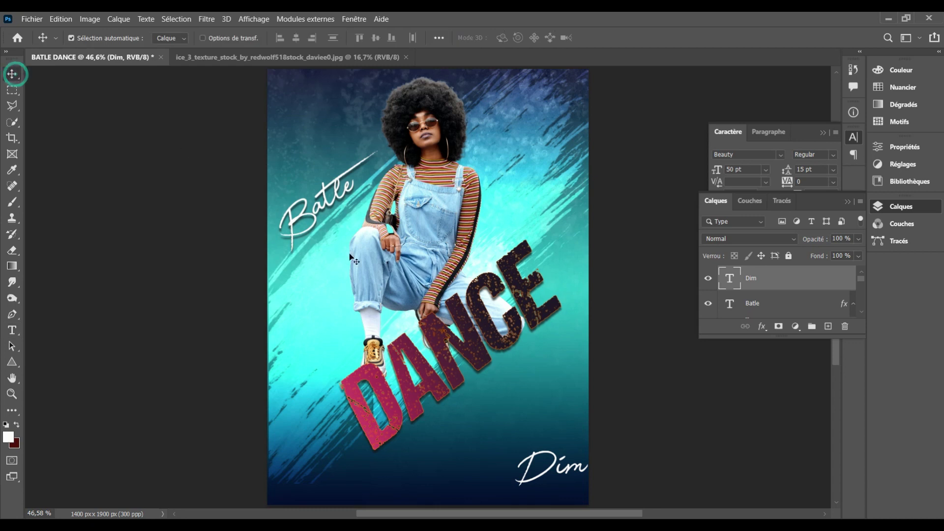
mouse_move(560, 470)
left_mouse_down()
mouse_move(498, 474)
mouse_move(511, 417)
left_mouse_up()
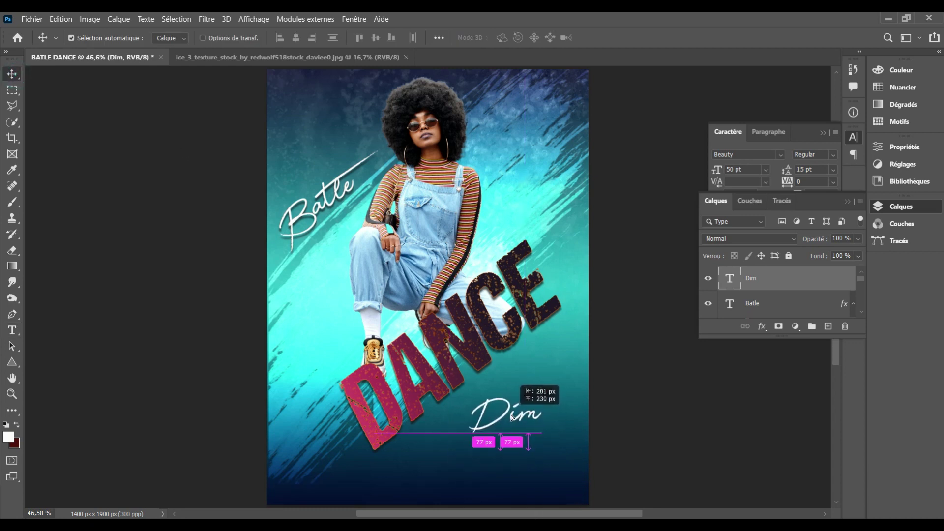
left_click_drag(511, 417, 516, 398)
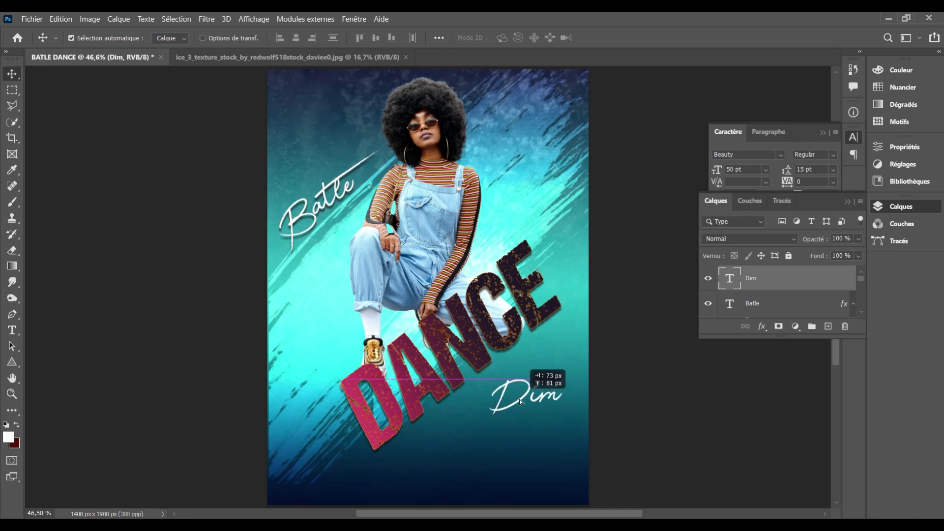
Step: Type the date '6 Mars' at the poster bottom and set it in Bebas Neue
key("t")
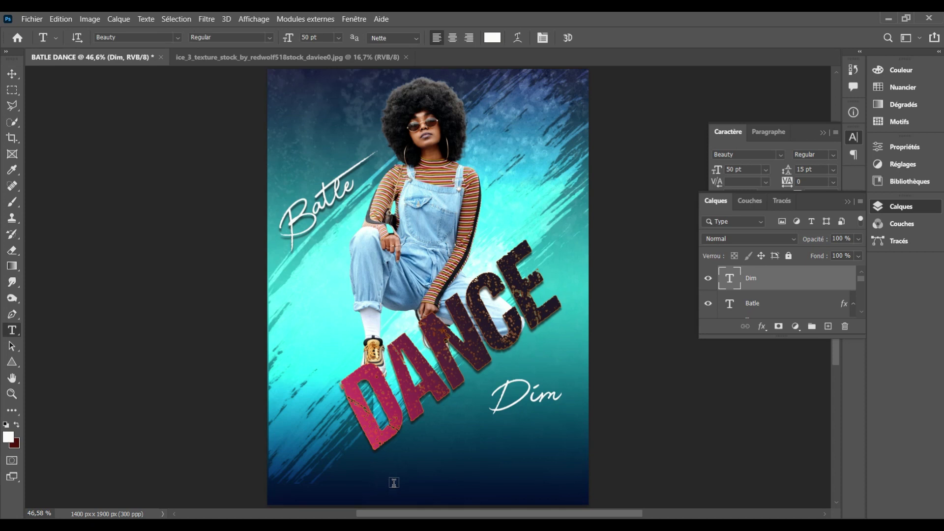
left_click(398, 483)
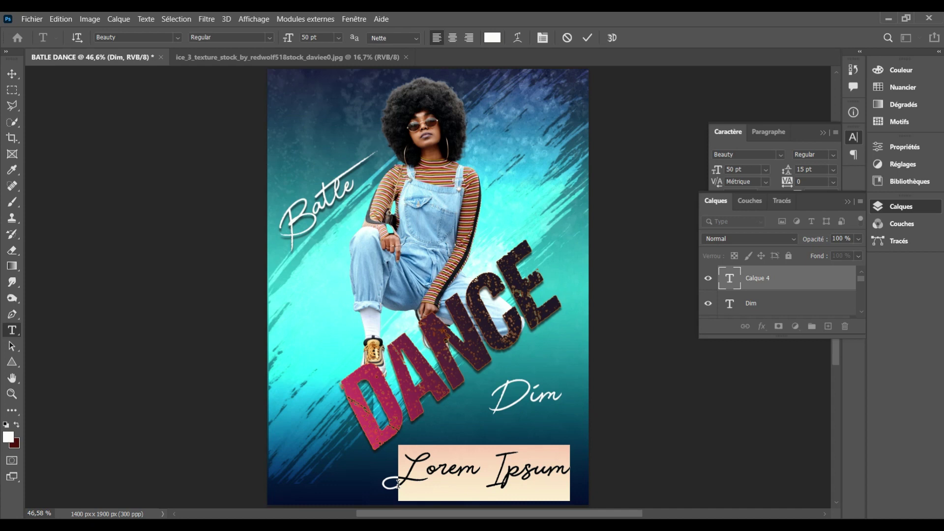
type("G")
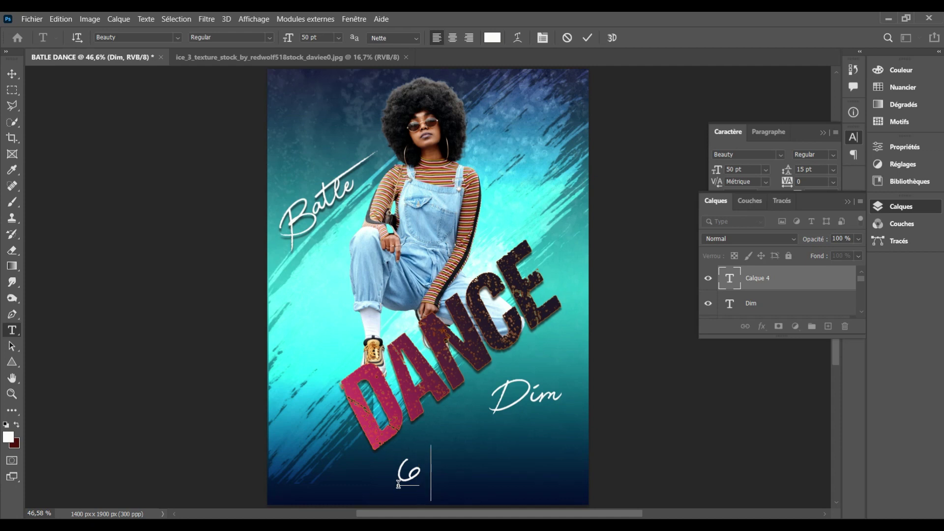
type(" Mars")
key("ctrl+a")
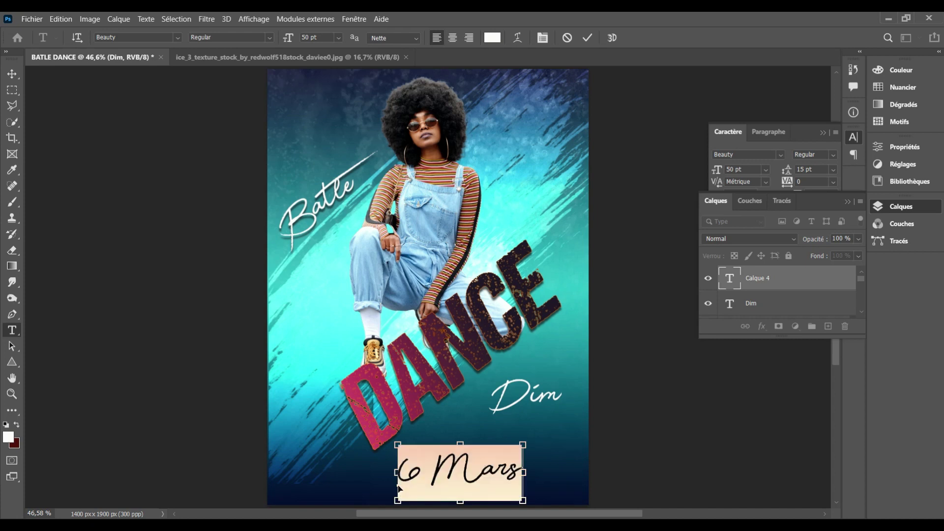
left_click(127, 38)
type("bebas")
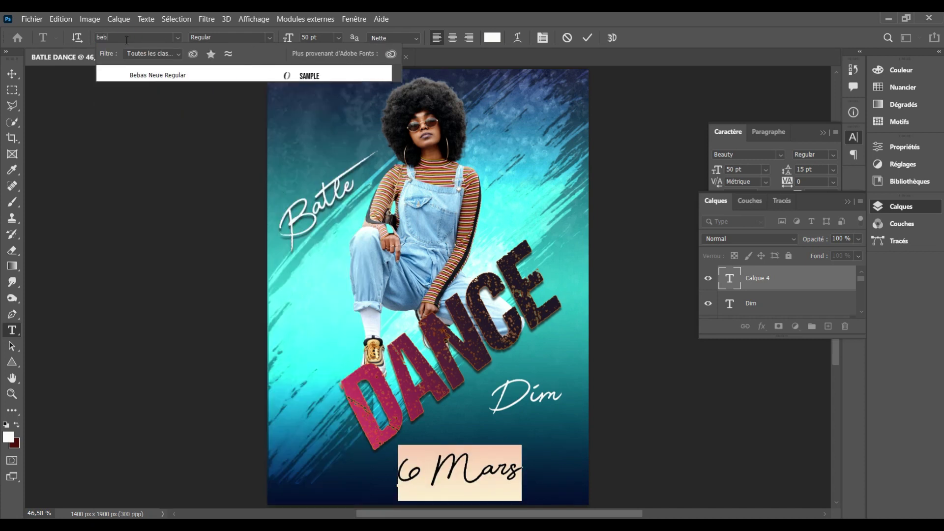
left_click(274, 75)
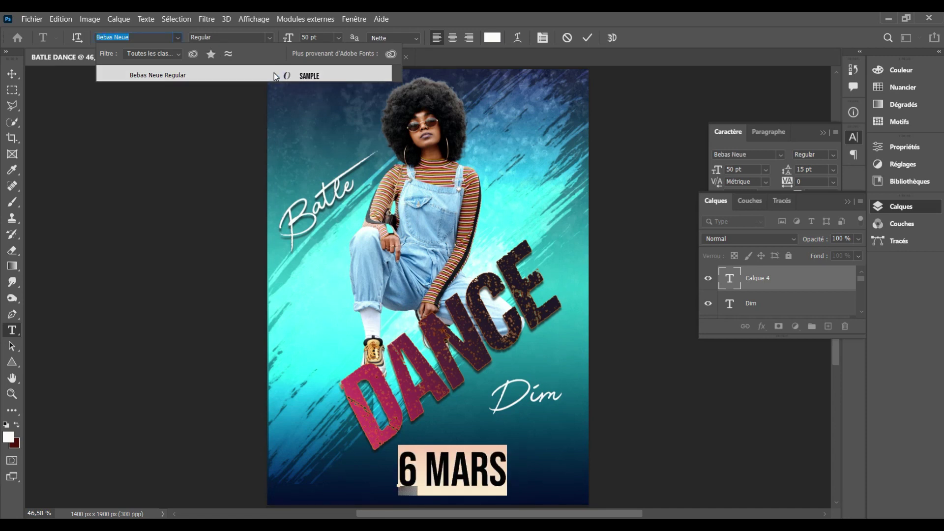
left_click(274, 75)
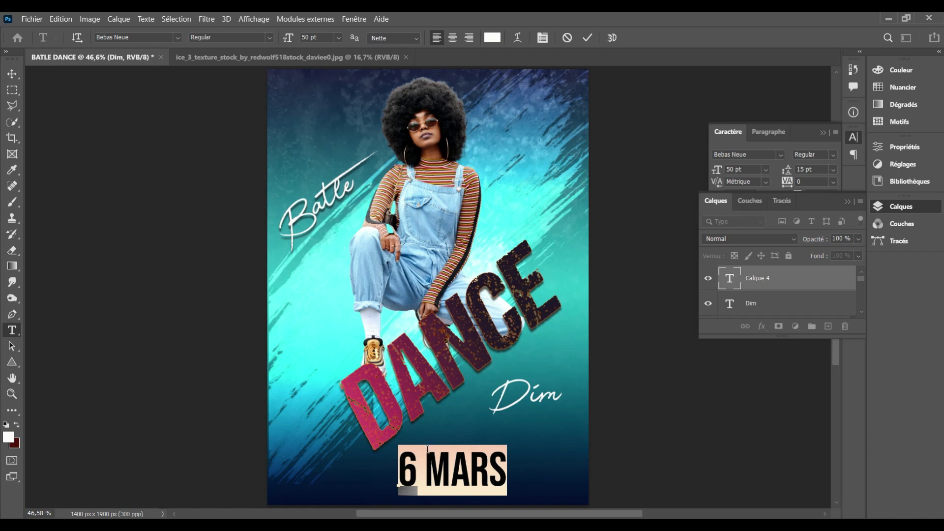
Step: Resize the word MARS to 20 pt and select the 6's font size
left_click_drag(426, 449, 621, 457)
double_click(309, 37)
type("10")
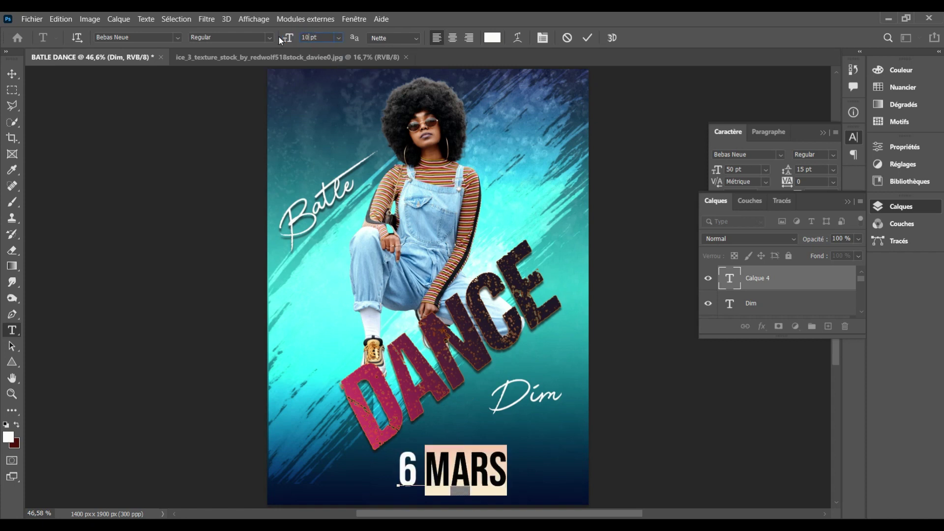
key("Return")
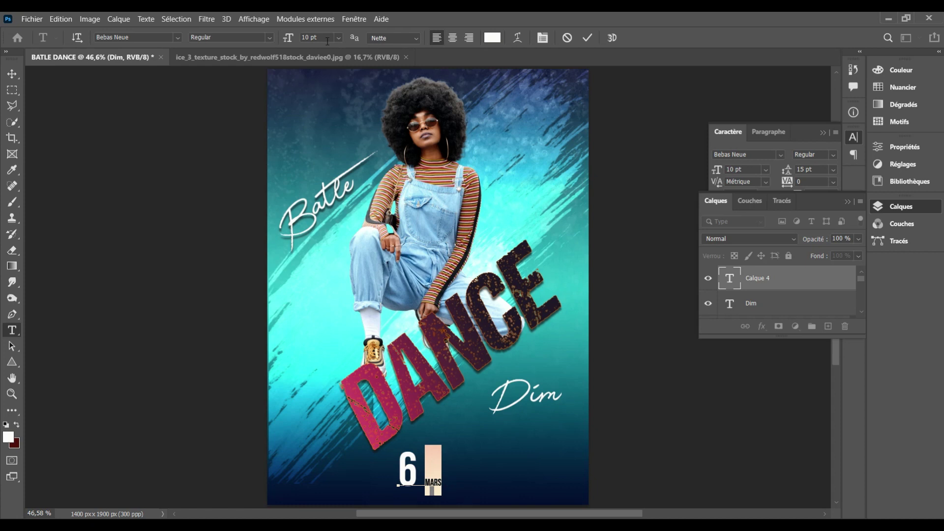
left_click(303, 38)
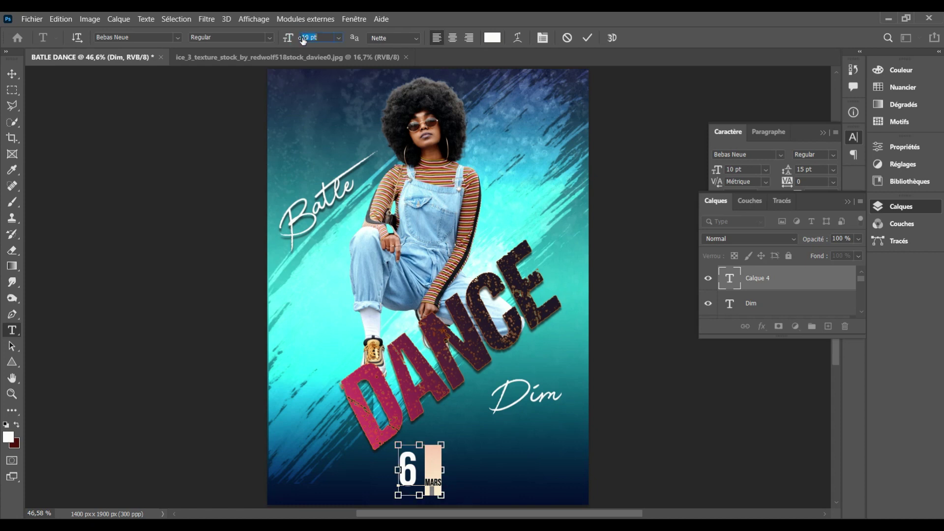
type("20")
key("Return")
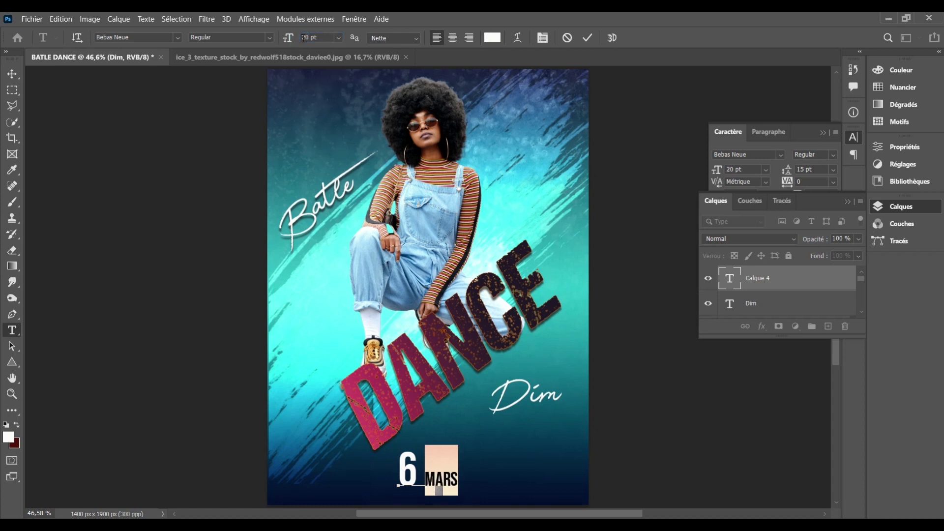
mouse_move(398, 456)
left_mouse_down()
mouse_move(437, 464)
mouse_move(401, 462)
left_mouse_up()
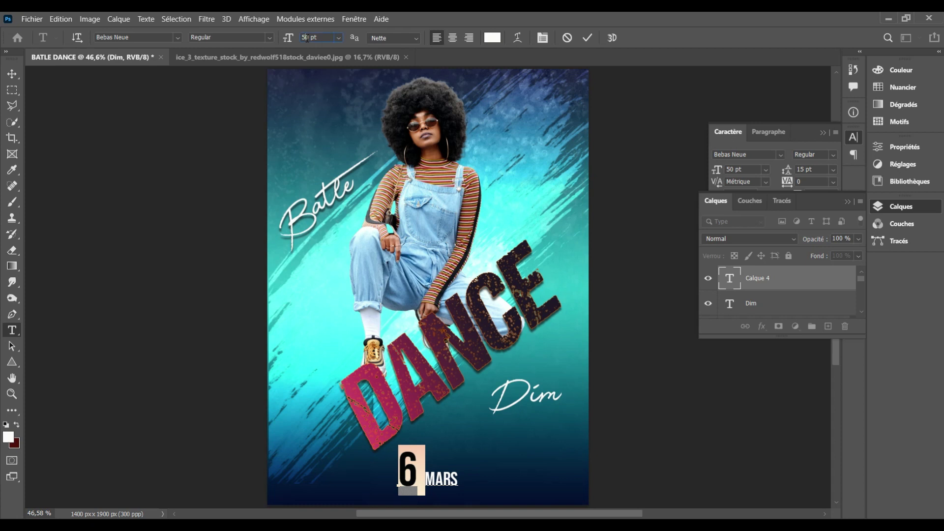
double_click(307, 38)
Step: Toggle superscript on then off for MARS, keeping normal size, and commit the date
left_click(442, 467)
key("ctrl+a")
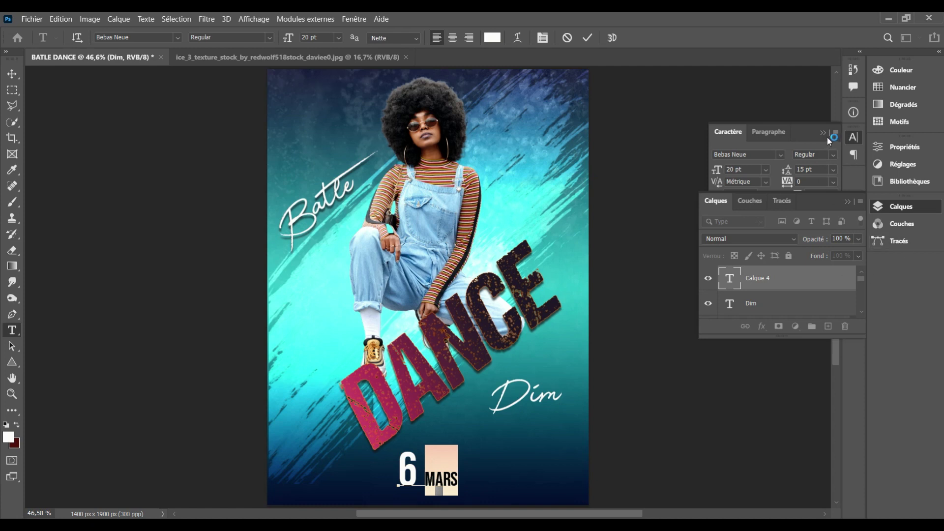
left_click(845, 139)
left_click(850, 139)
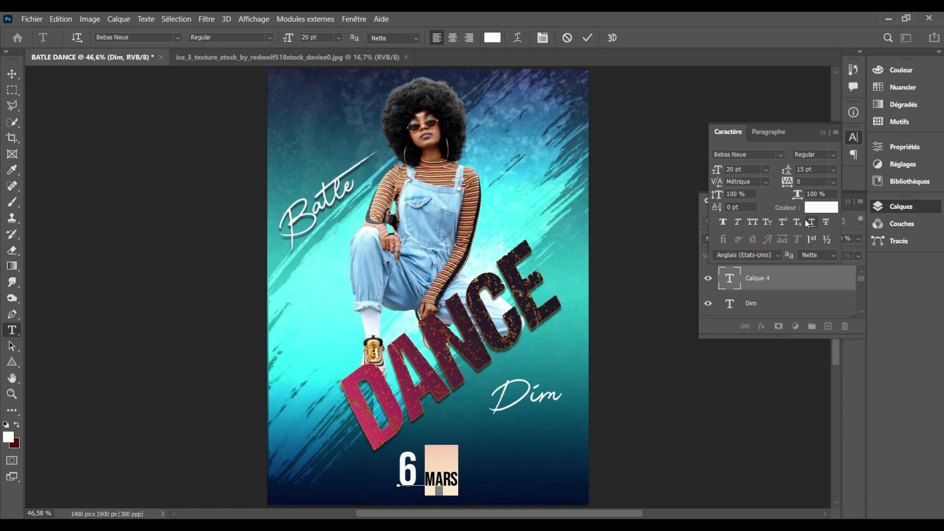
left_click(785, 221)
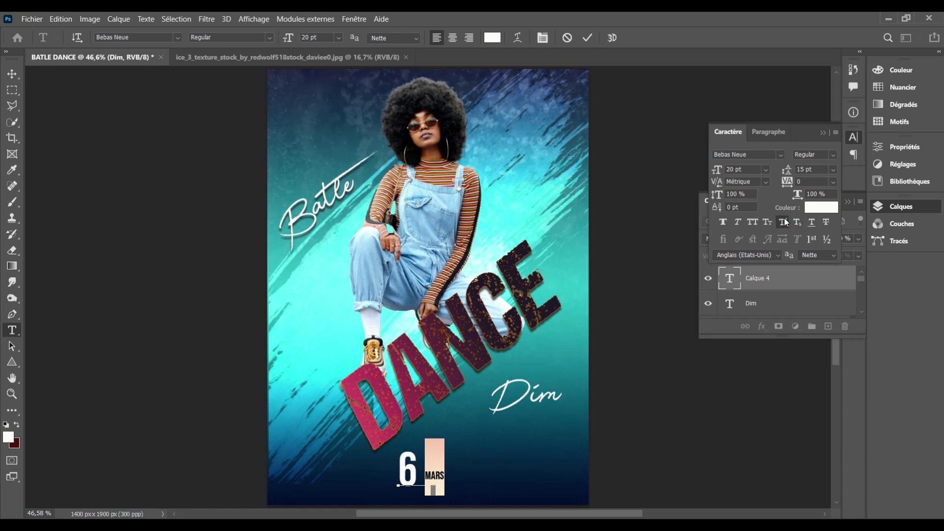
left_click(783, 219)
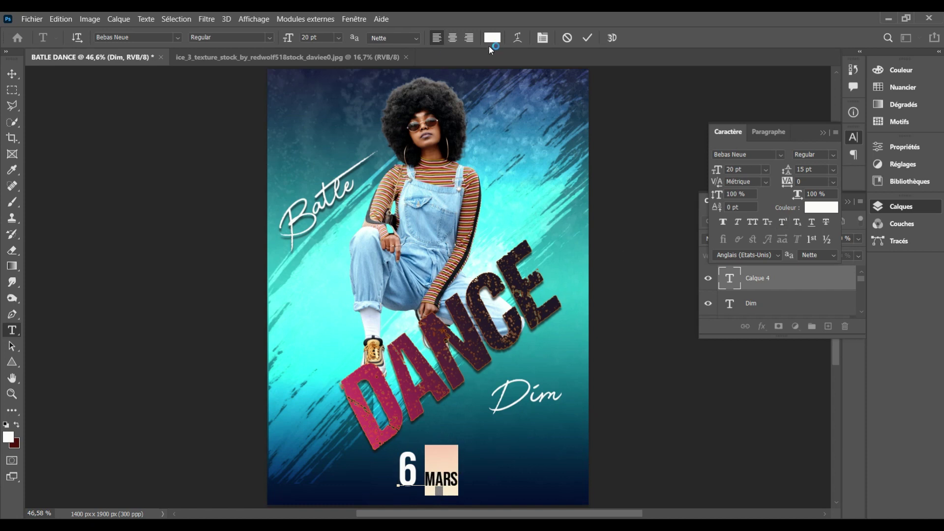
left_click(586, 37)
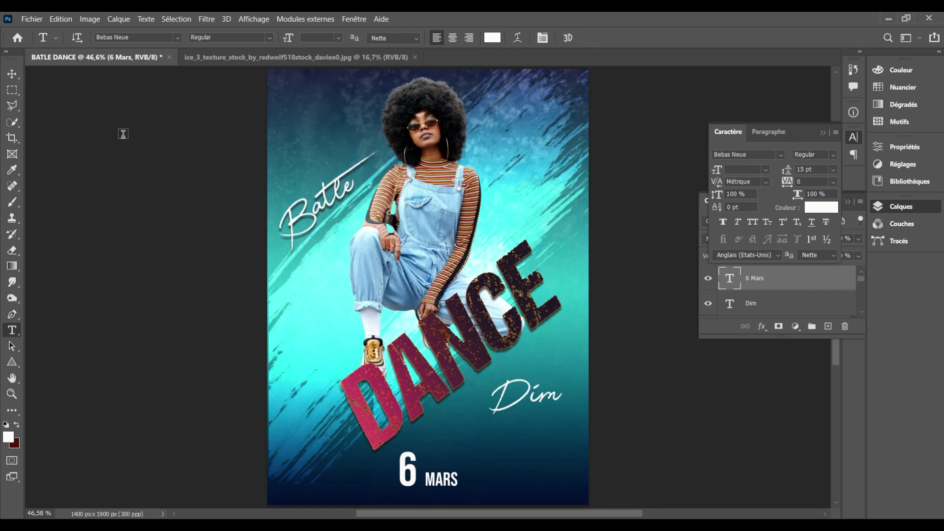
Step: Move the 6 MARS date under Dim and scale Dim down to about half size
left_click(12, 74)
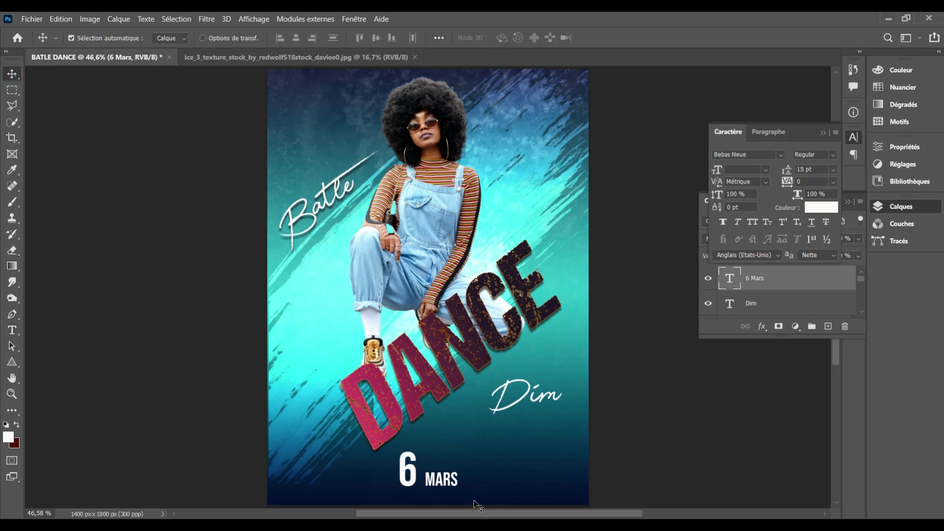
left_click_drag(447, 486, 562, 439)
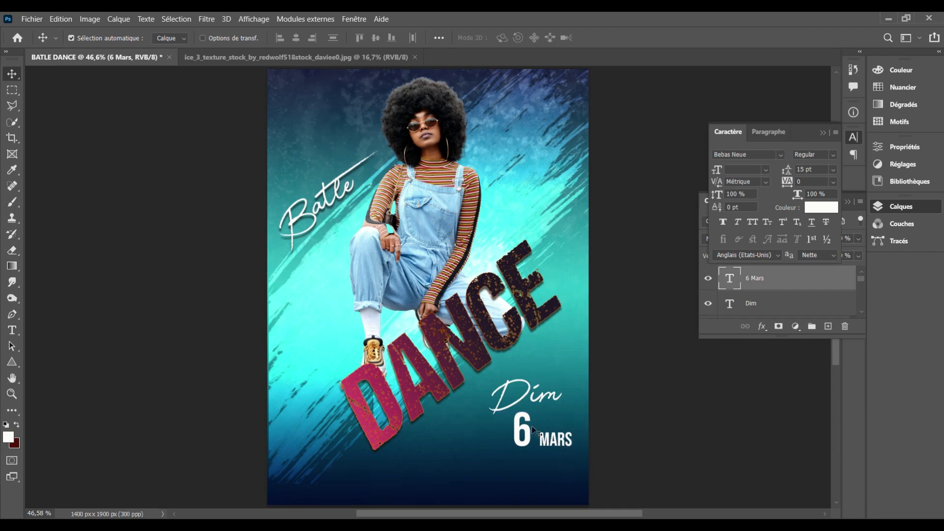
mouse_move(552, 444)
left_mouse_down()
mouse_move(527, 445)
mouse_move(538, 444)
left_mouse_up()
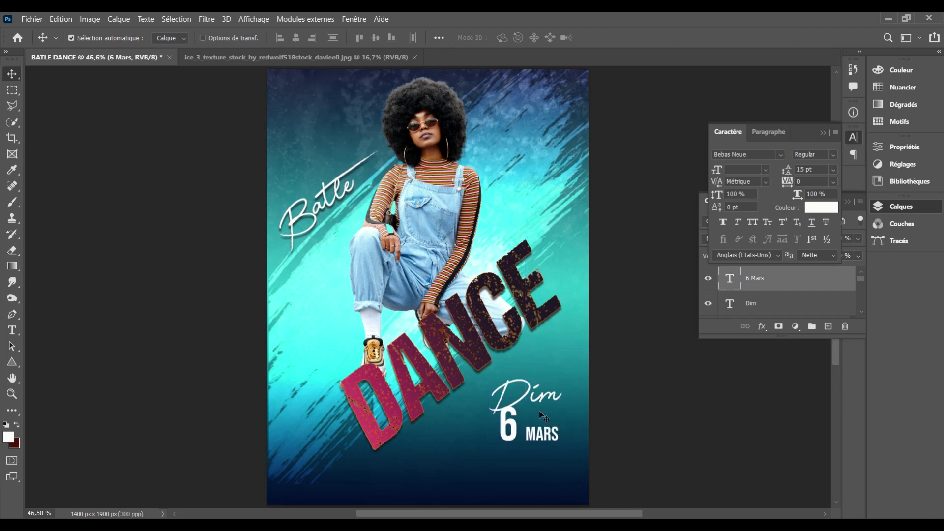
left_click(536, 401)
key("ctrl+t")
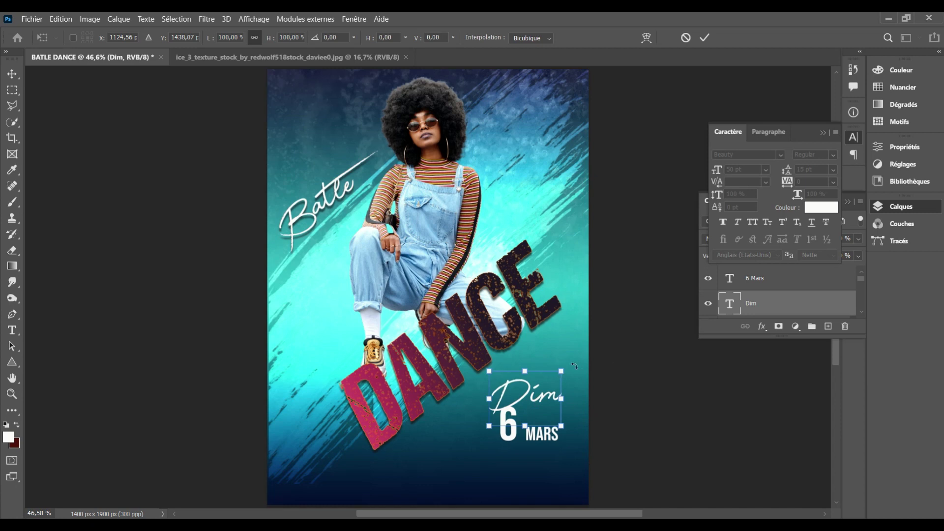
mouse_move(565, 367)
left_mouse_down()
mouse_move(539, 387)
mouse_move(540, 403)
mouse_move(550, 402)
left_mouse_up()
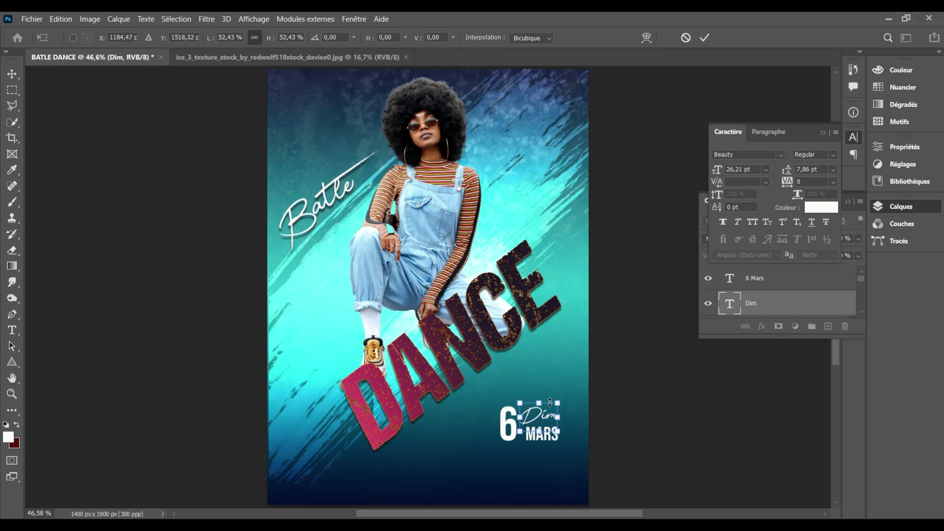
key("Return")
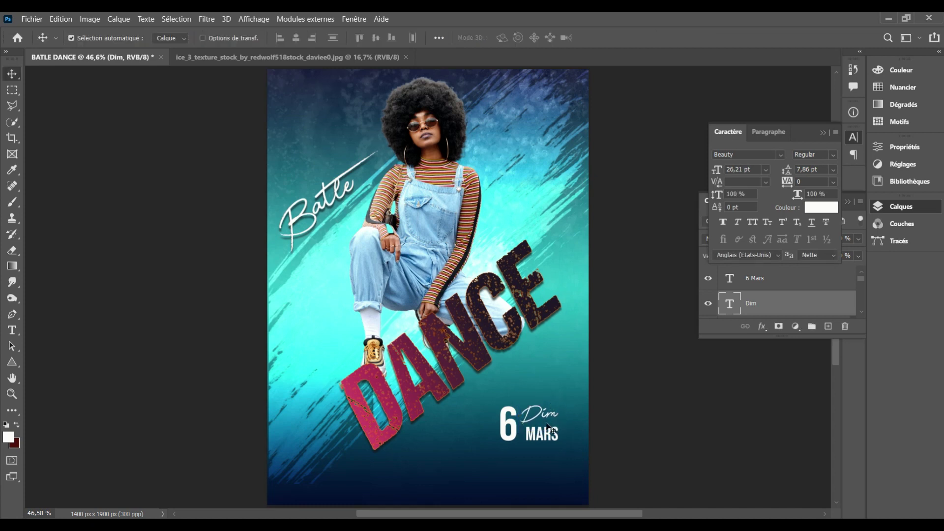
Step: Nudge Dim and the date into place, then draw a paragraph text box along the bottom
mouse_move(543, 418)
left_mouse_down()
mouse_move(548, 384)
mouse_move(544, 415)
left_mouse_up()
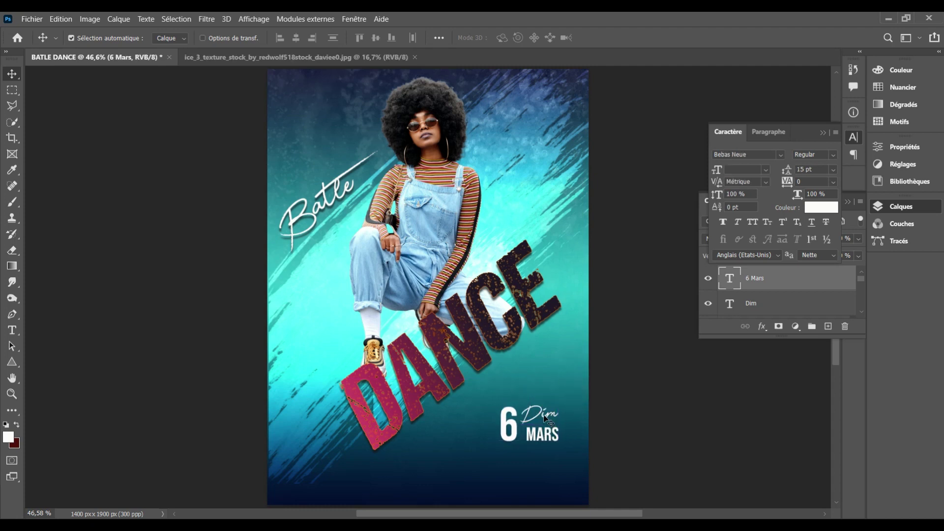
double_click(544, 415)
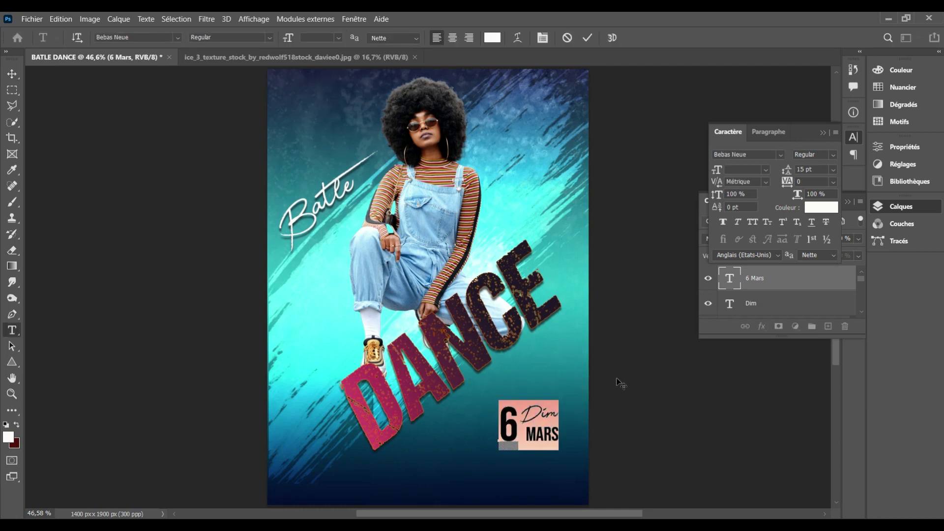
left_click(587, 39)
key("v")
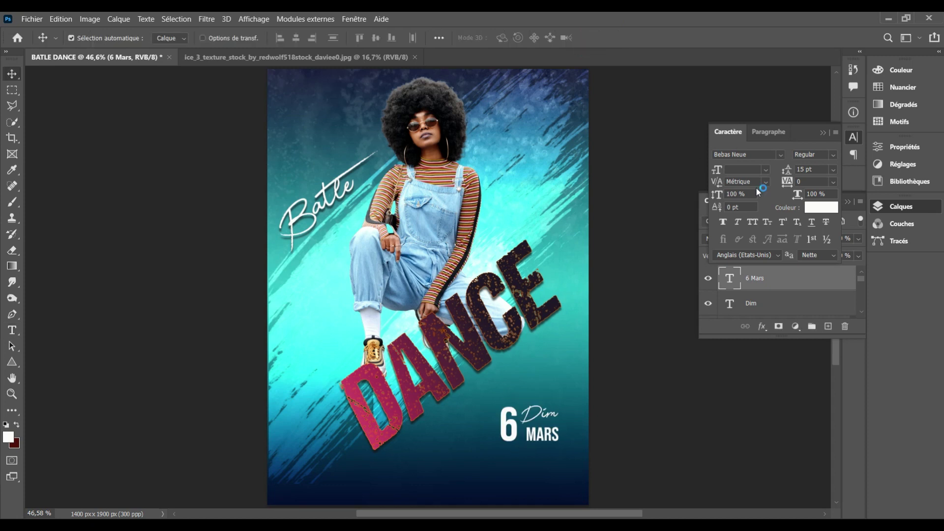
left_click(766, 304)
key("shift+Up")
key("shift+Up")
key("shift+Up")
key("shift+Up")
key("shift+Up")
key("shift+Up")
key("shift+Up")
key("shift+Up")
key("shift+Up")
key("shift+Up")
key("shift+Up")
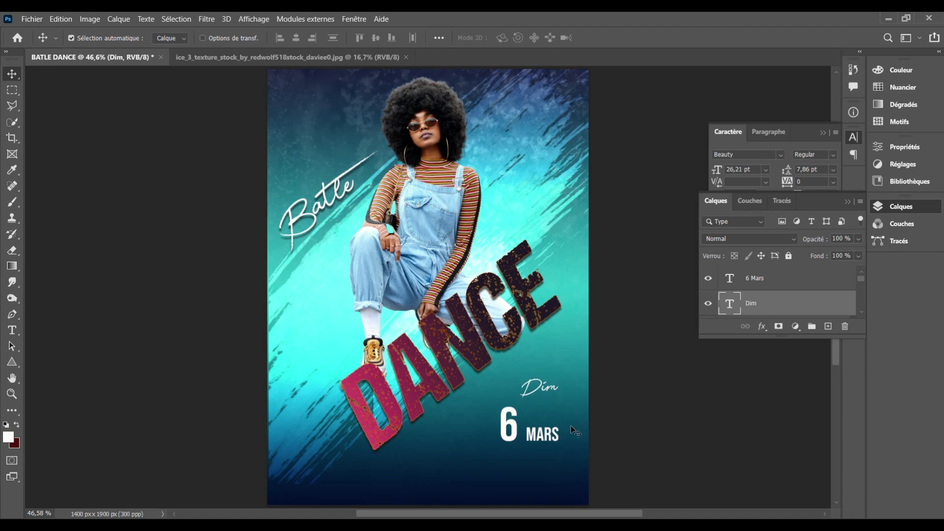
left_click(549, 434)
key("shift+Up")
key("shift+Up")
key("shift+Up")
key("shift+Up")
key("shift+Up")
key("shift+Up")
key("shift+Up")
key("shift+Up")
key("shift+Up")
key("shift+Up")
key("shift+Up")
key("shift+Up")
key("shift+Up")
key("Right")
key("Right")
key("Up")
key("Up")
key("Up")
key("Up")
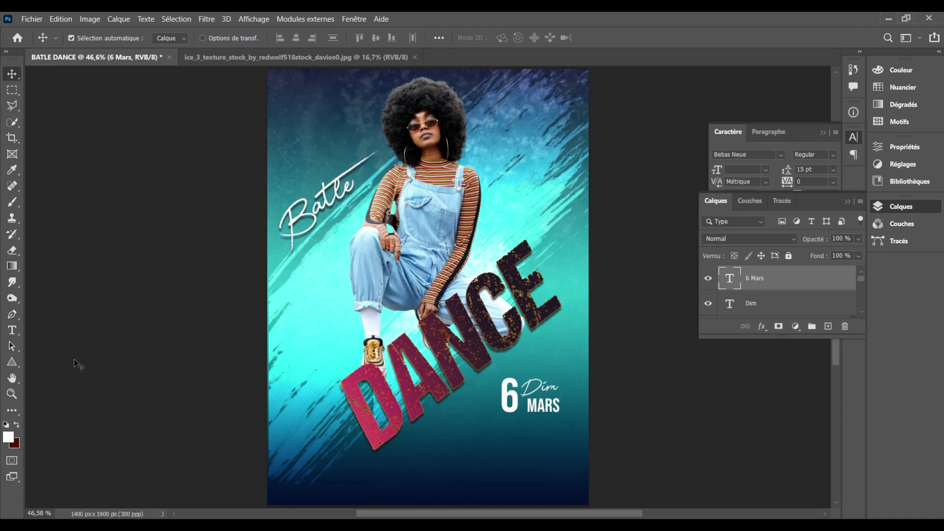
left_click(12, 330)
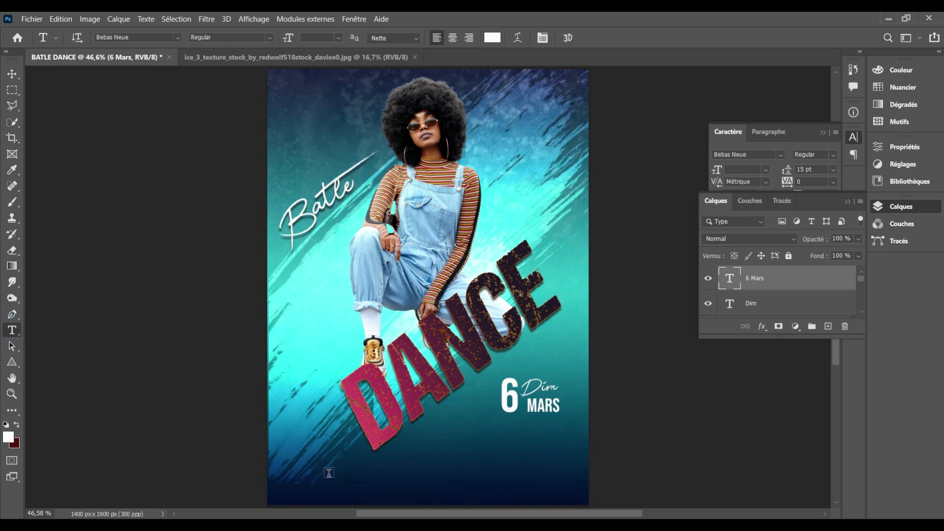
left_click_drag(327, 470, 527, 504)
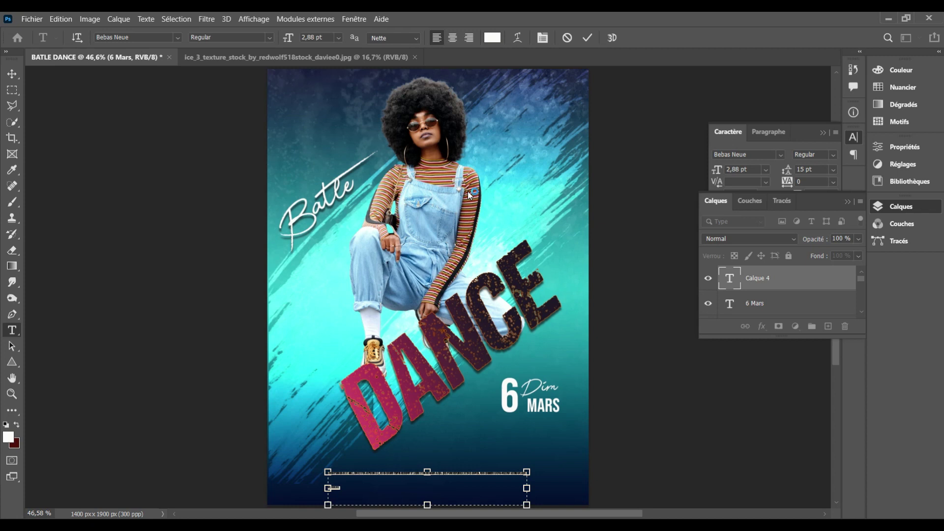
Step: Paste the placeholder paragraph, set it to 10 pt, and adjust its line spacing
key("ctrl+v")
key("ctrl+a")
double_click(318, 38)
type("10")
key("Return")
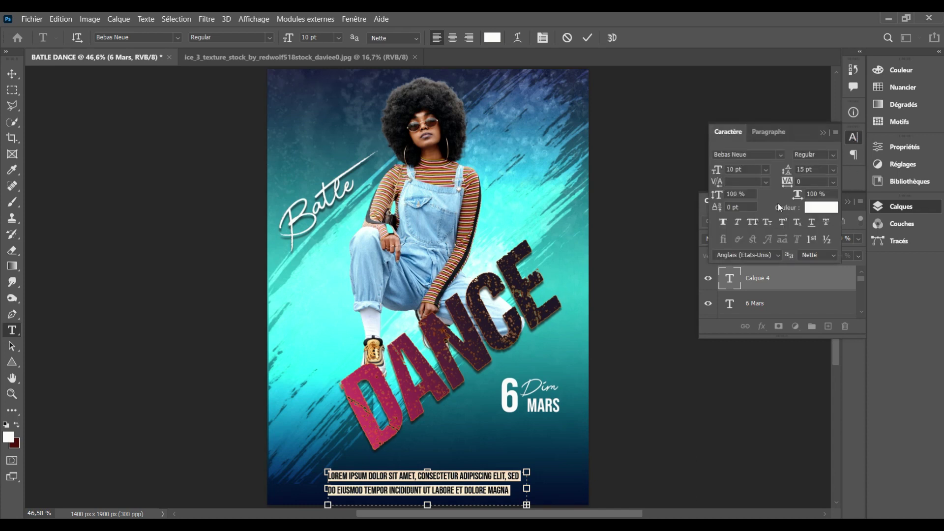
key("Down")
key("Down")
key("Down")
key("Down")
key("Down")
key("Down")
key("Down")
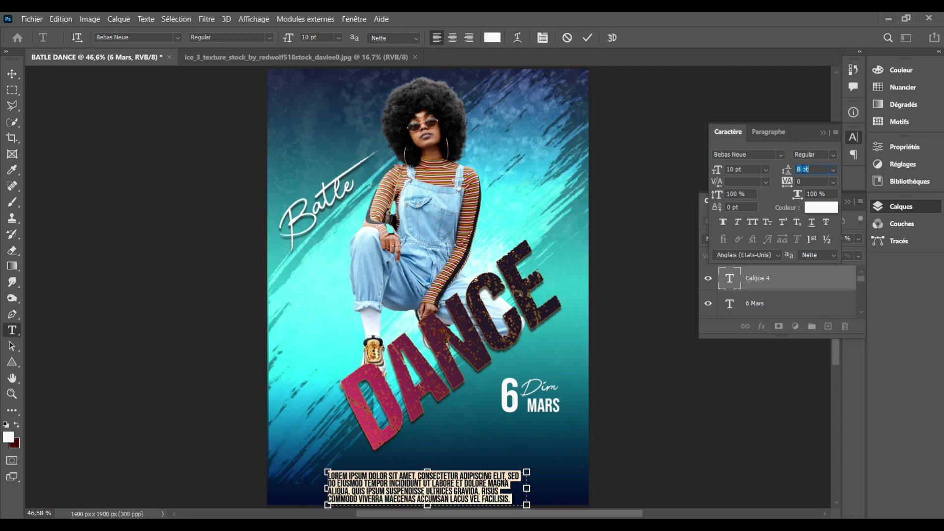
key("Up")
key("Up")
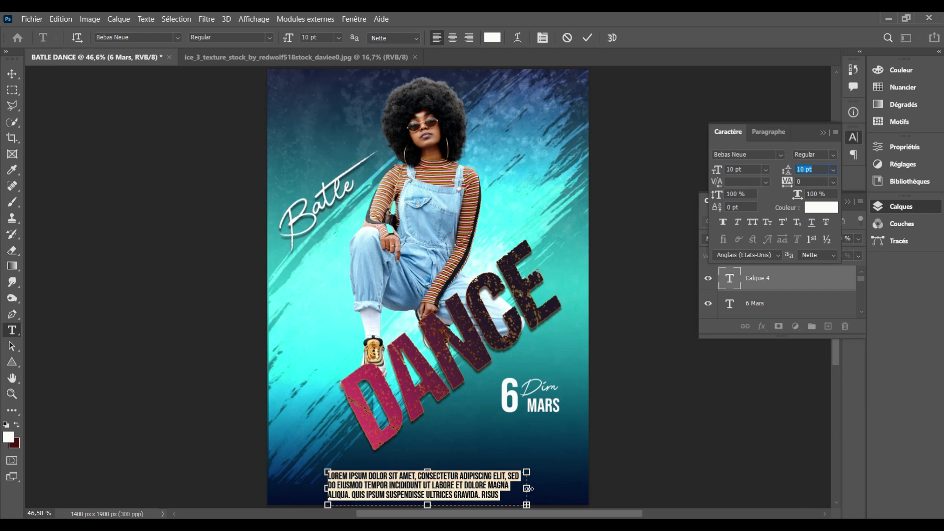
Step: Resize the text box, centre the lines, set 9 pt, and commit the paragraph
left_click_drag(527, 488, 538, 487)
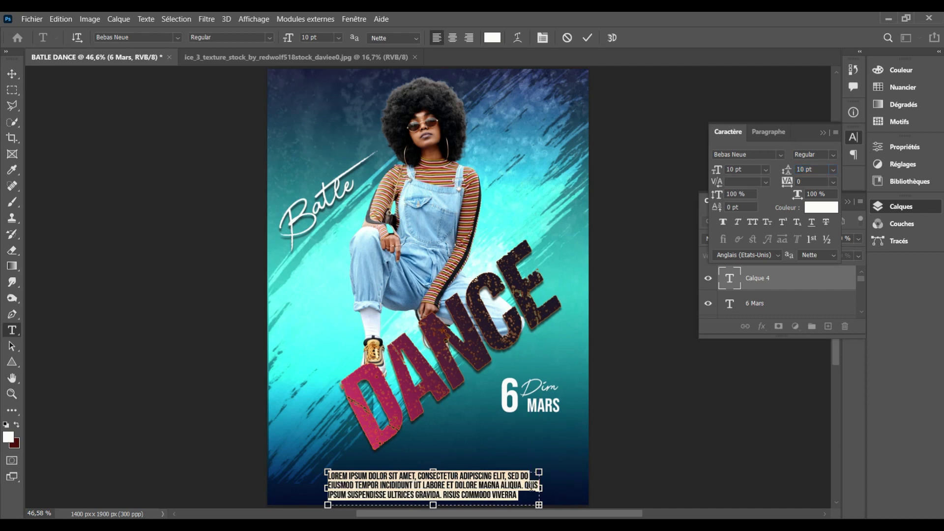
left_click_drag(539, 487, 523, 489)
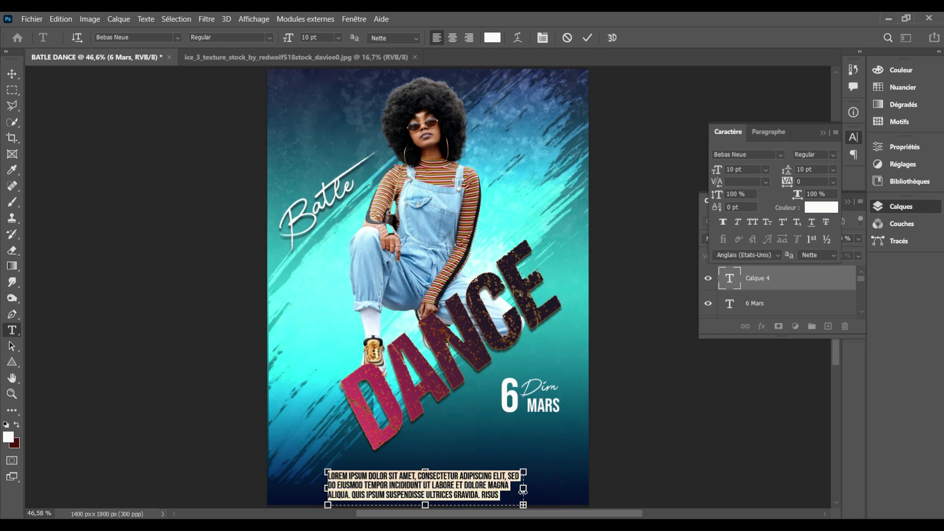
left_click(453, 39)
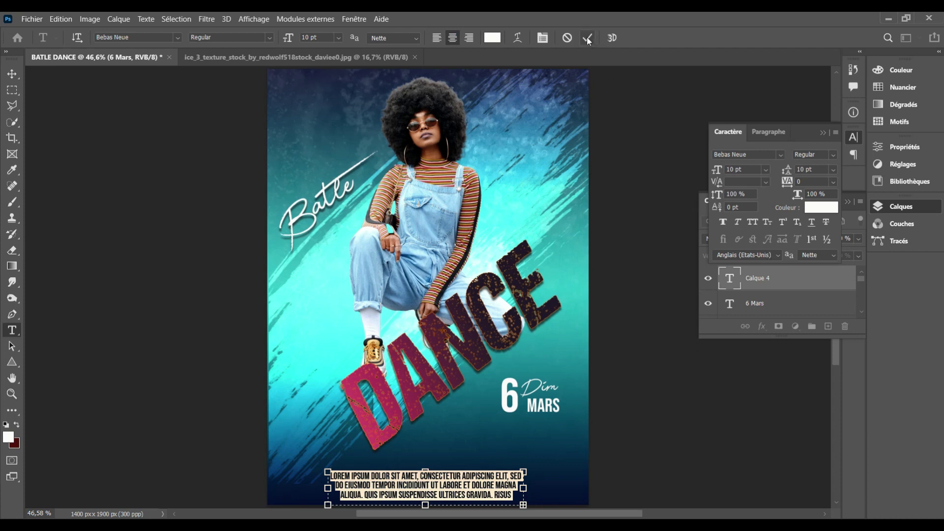
left_click(310, 37)
type("9")
key("Return")
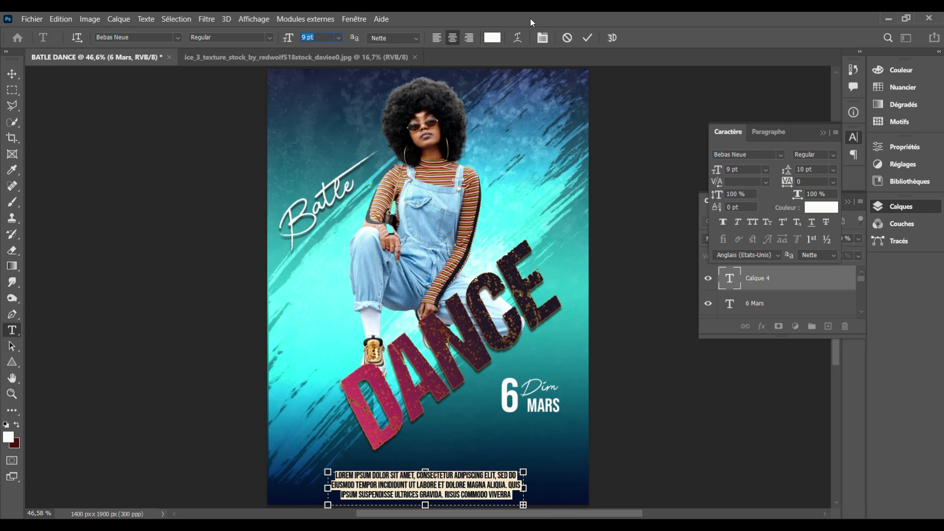
left_click(587, 37)
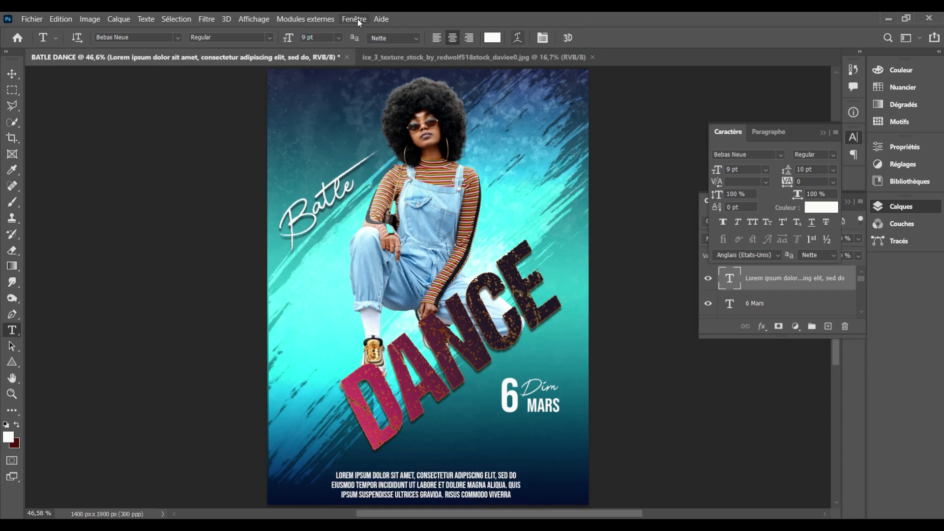
Step: Nudge the paragraph into position and shrink it proportionally
left_click(19, 72)
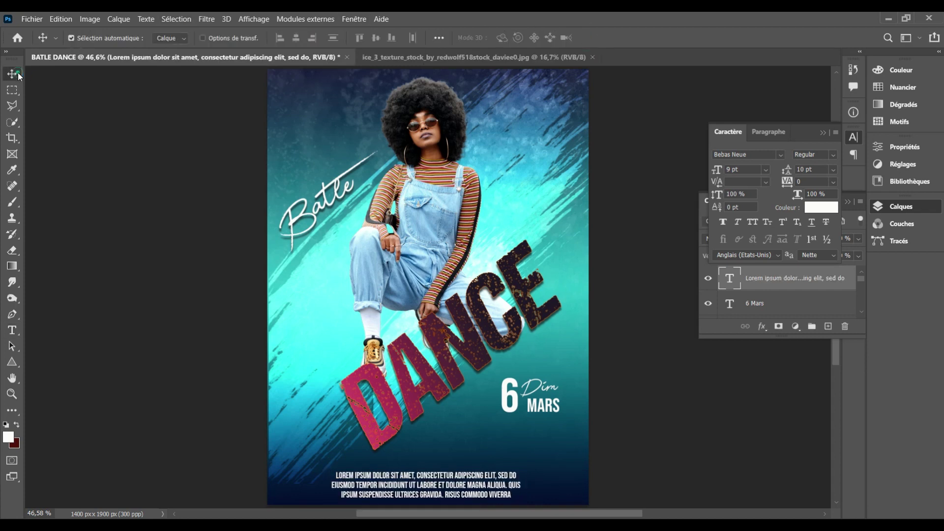
key("Up")
key("Up")
key("Up")
key("Up")
key("Up")
key("Up")
key("Up")
key("Up")
key("Up")
key("Up")
key("Up")
key("Up")
key("Left")
key("Left")
key("Left")
key("Left")
key("Left")
key("Left")
key("Down")
key("Down")
key("Down")
key("Down")
key("Down")
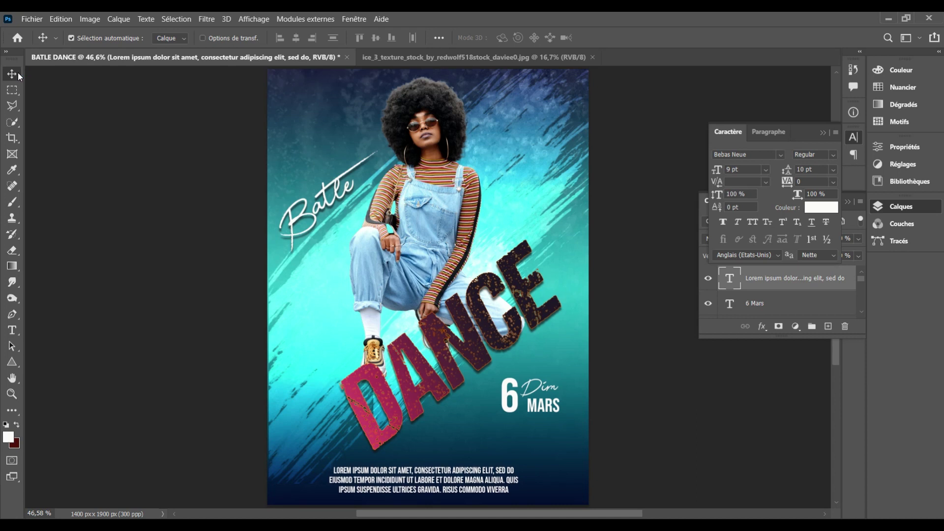
key("ctrl+t")
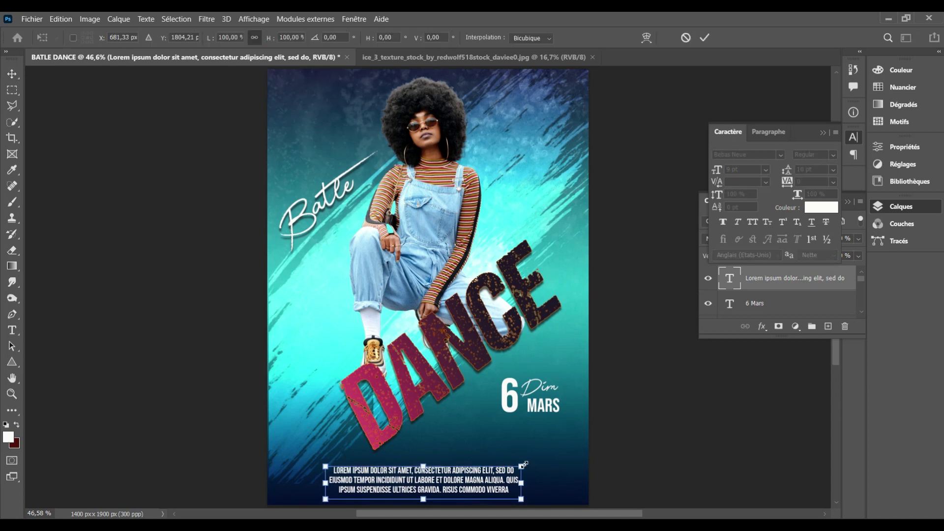
left_click_drag(524, 464, 503, 471)
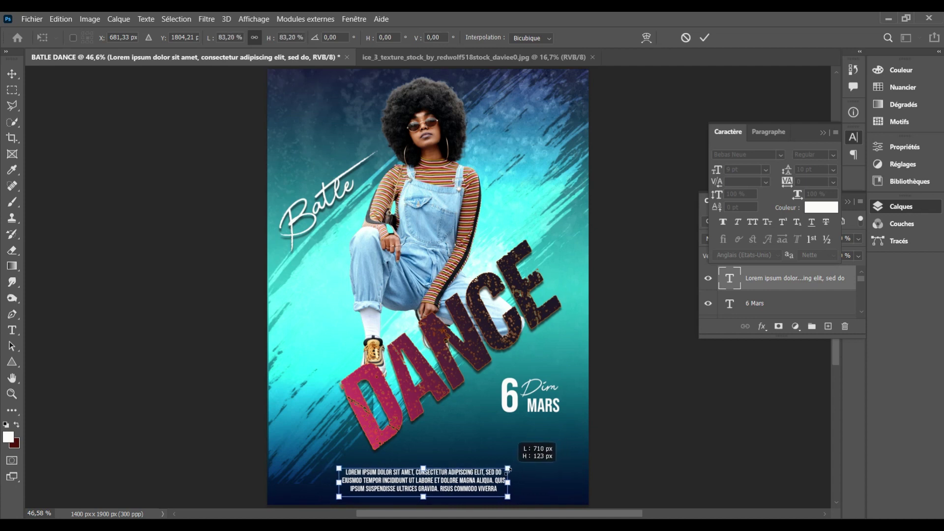
key("Return")
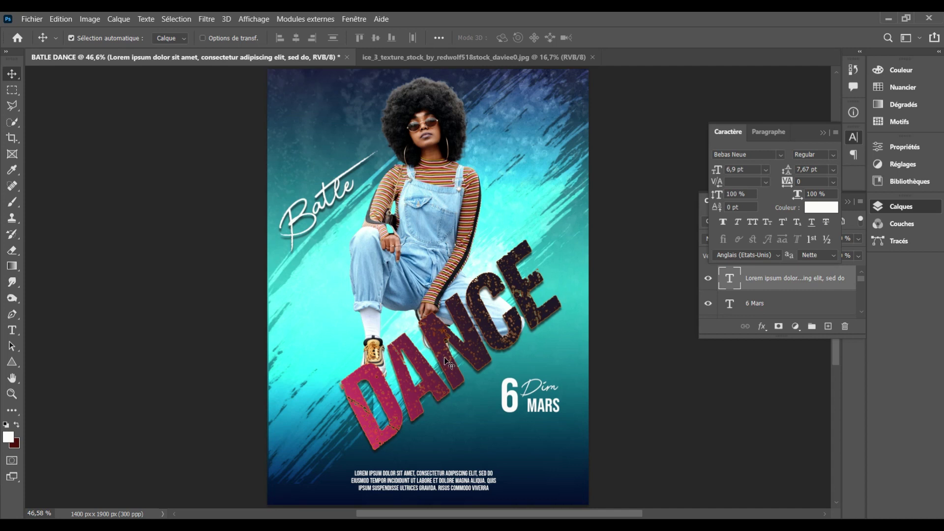
Step: Close the ice texture document and move the DANCE title down slightly
left_click(433, 56)
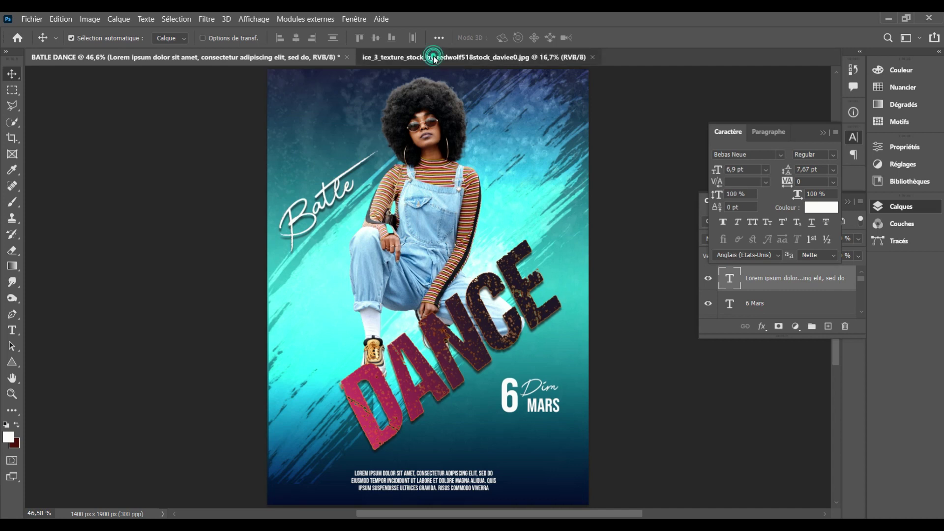
left_click(592, 57)
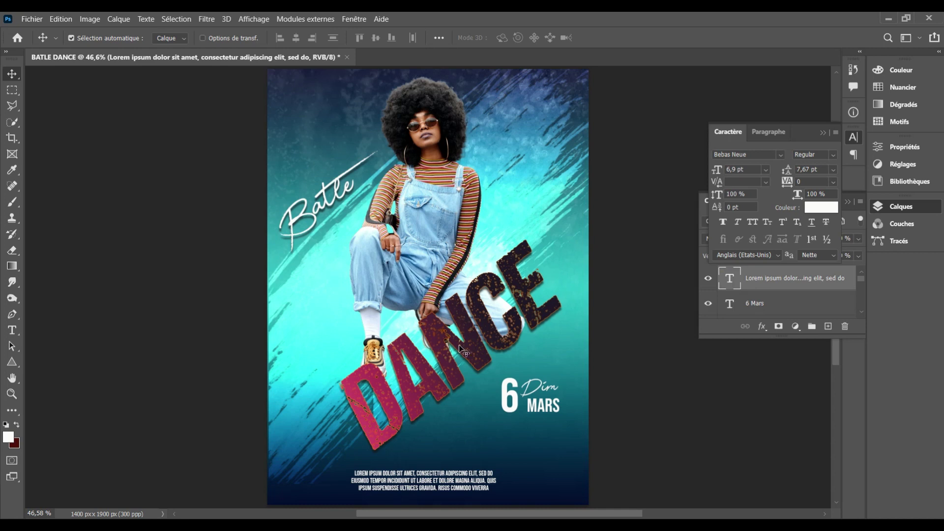
left_click_drag(461, 350, 461, 356)
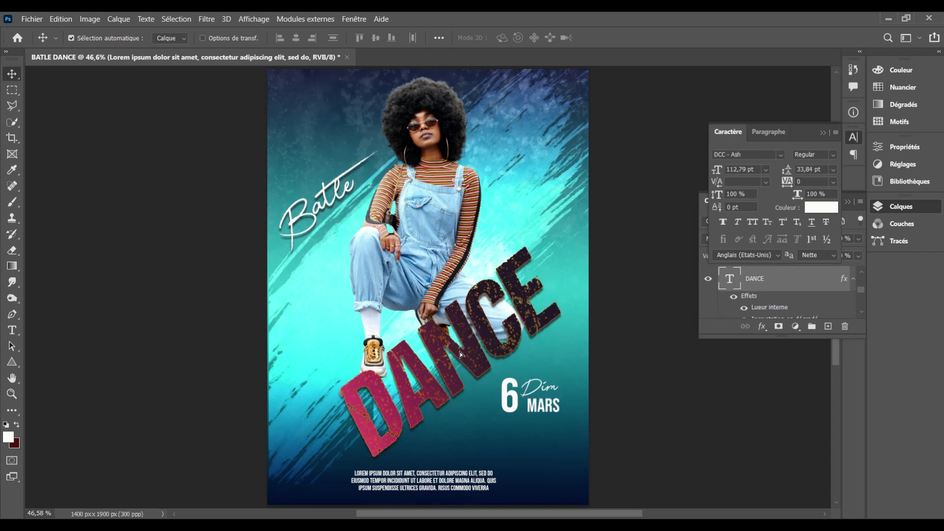
Step: Undo an accidental background move, shift the model about 33 px left, and show Layers
left_click_drag(489, 202, 496, 208)
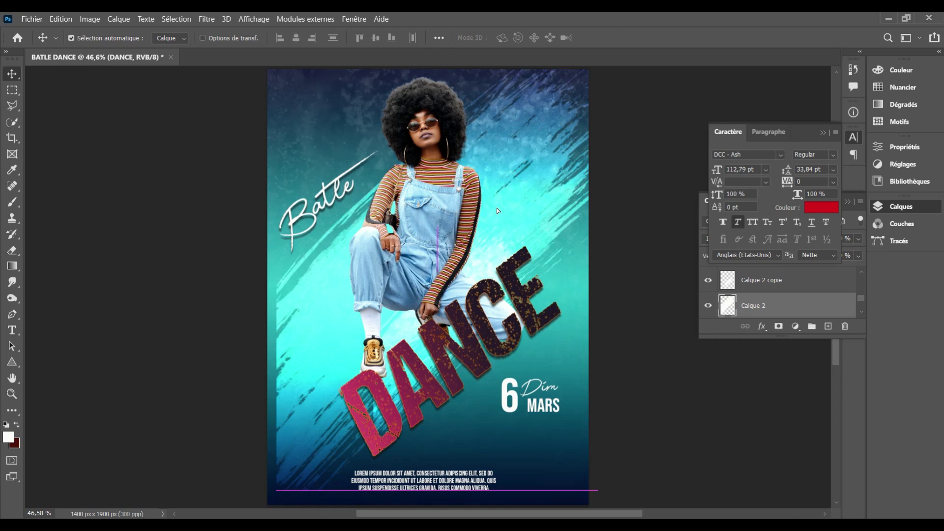
key("ctrl")
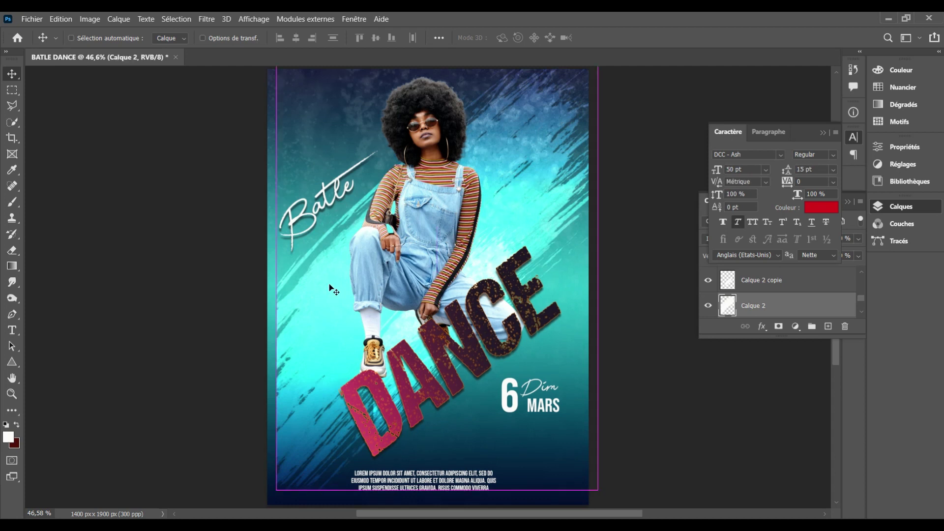
key("ctrl+z")
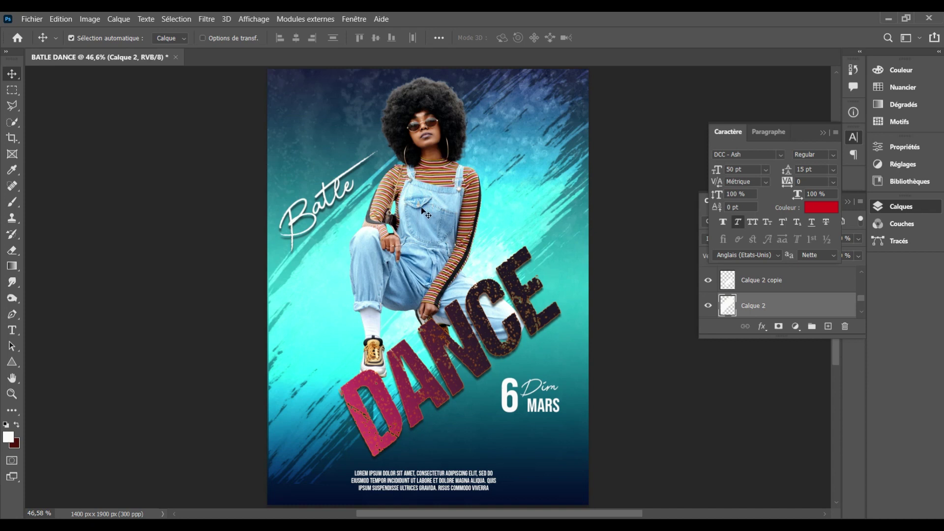
left_click_drag(421, 210, 412, 214)
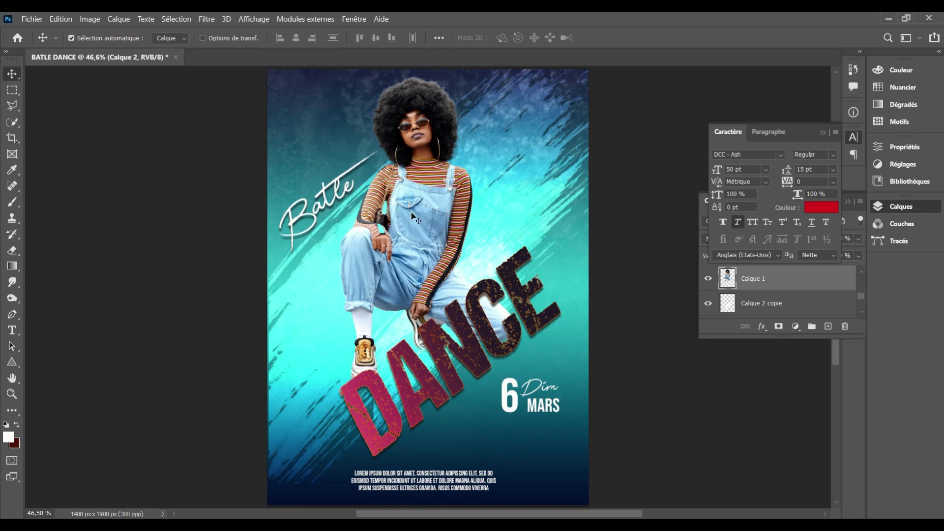
left_click(827, 287)
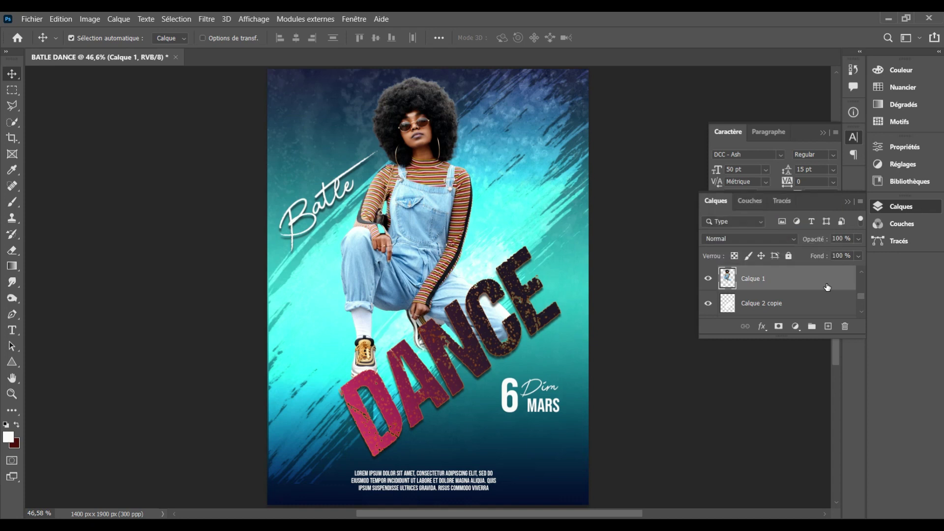
Step: Add a thin cyan inner glow to the model, colour sampled from the teal background
double_click(827, 287)
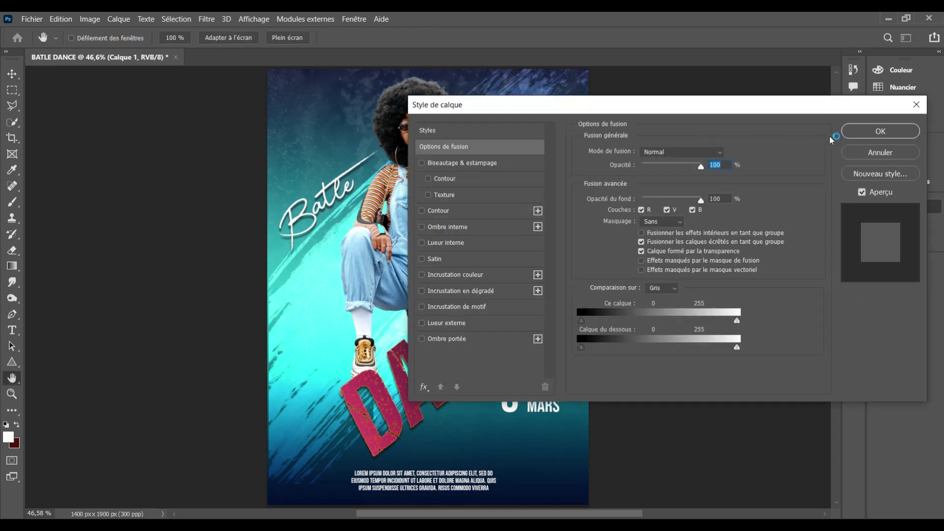
left_click_drag(558, 111, 643, 112)
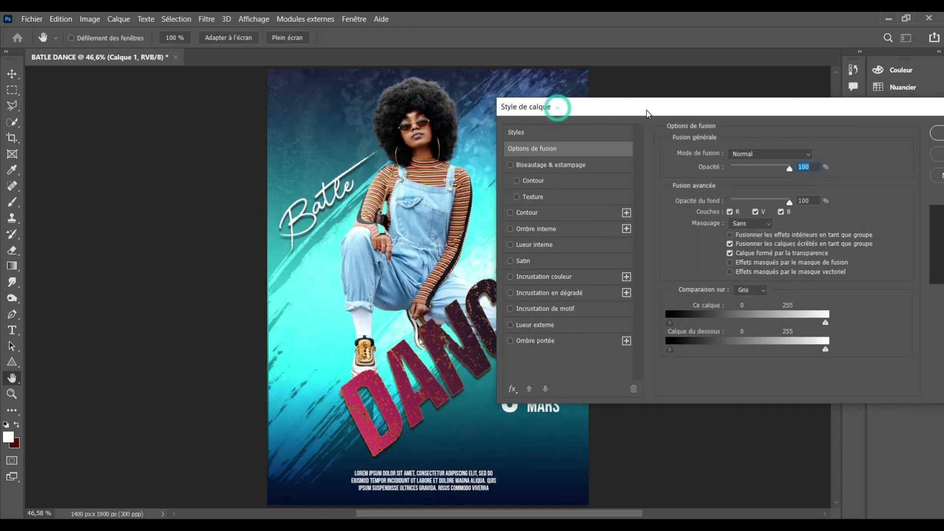
left_click(540, 245)
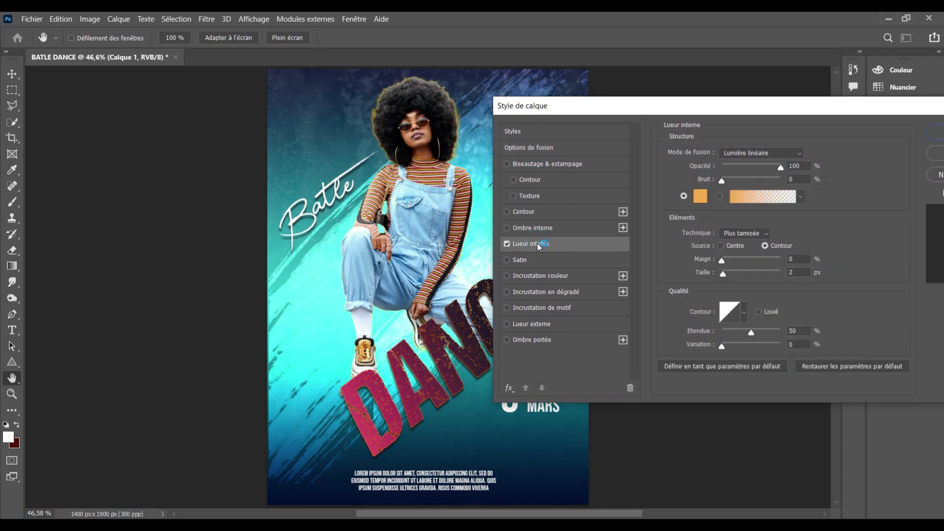
left_click(700, 196)
left_click(334, 328)
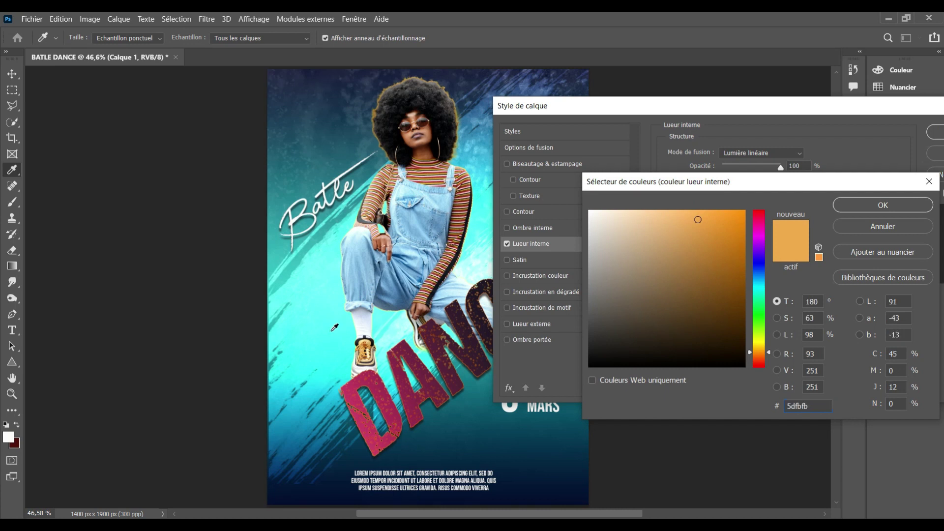
left_click(849, 210)
left_click_drag(728, 276, 731, 278)
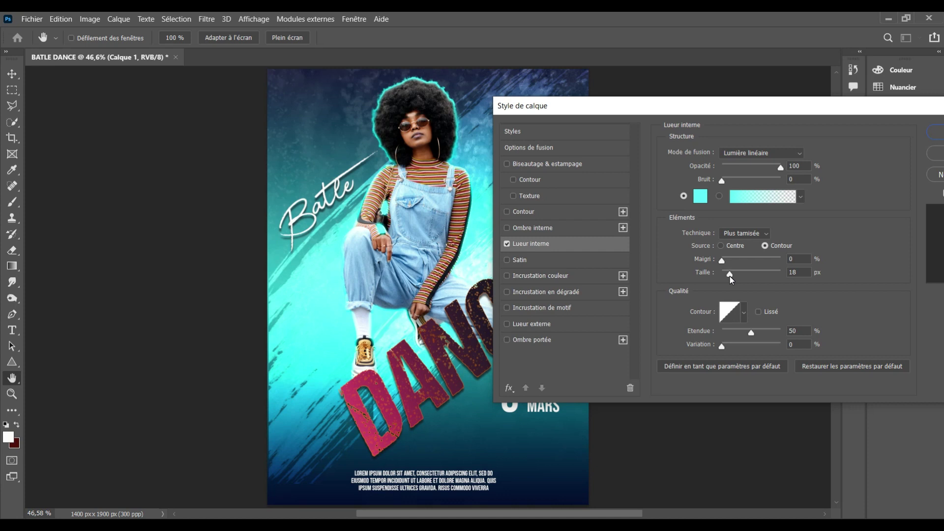
left_click_drag(731, 279, 723, 275)
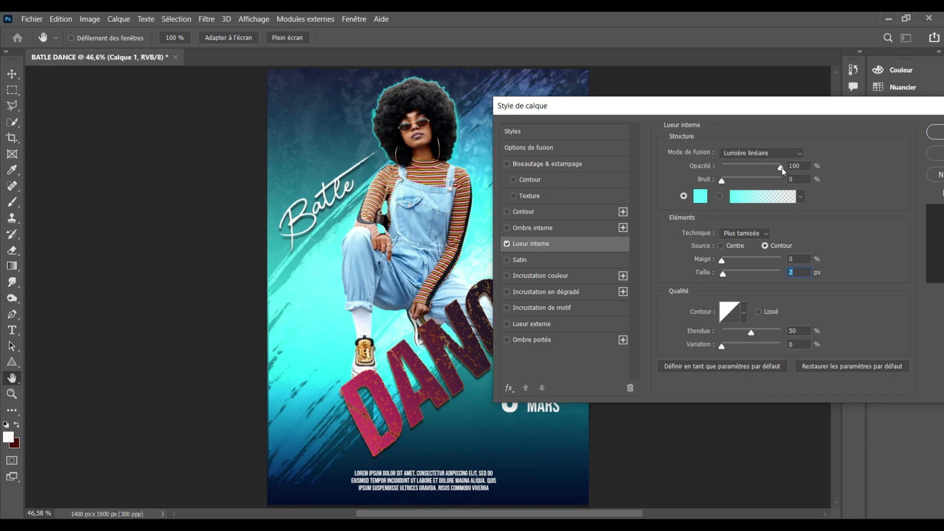
left_click_drag(781, 168, 760, 171)
left_click_drag(755, 175, 755, 175)
Step: Add a drop shadow with 17 px distance and 10 px size, and apply the effects
left_click(561, 341)
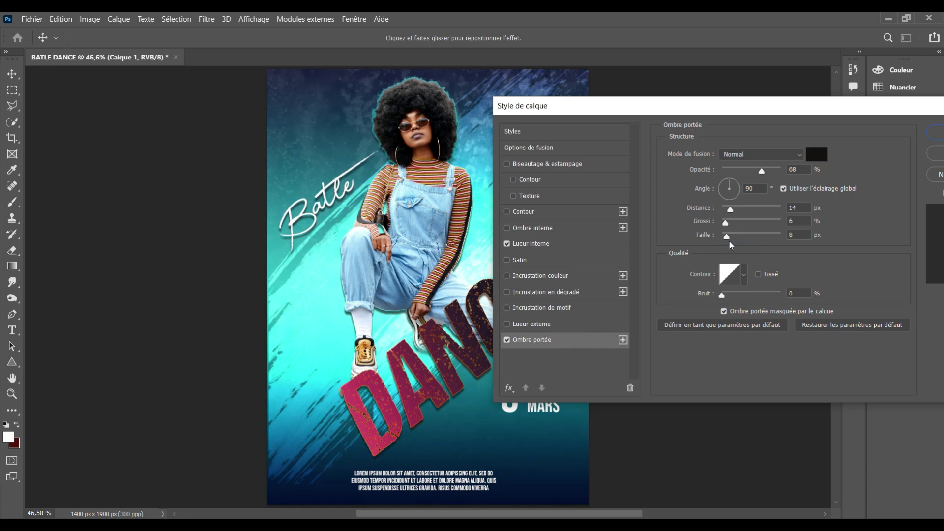
mouse_move(726, 236)
left_mouse_down()
mouse_move(742, 238)
mouse_move(729, 239)
left_mouse_up()
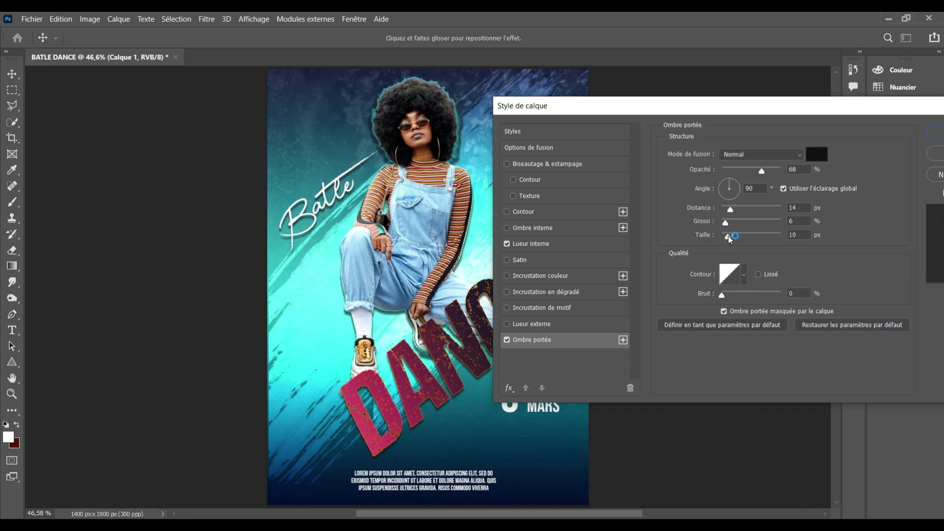
mouse_move(730, 209)
left_mouse_down()
mouse_move(738, 215)
mouse_move(723, 222)
left_mouse_up()
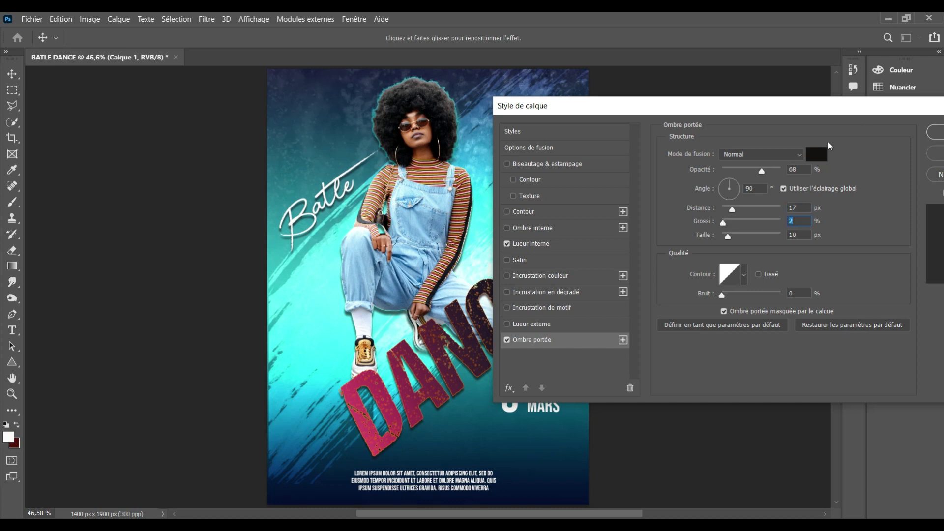
left_click_drag(803, 108, 681, 120)
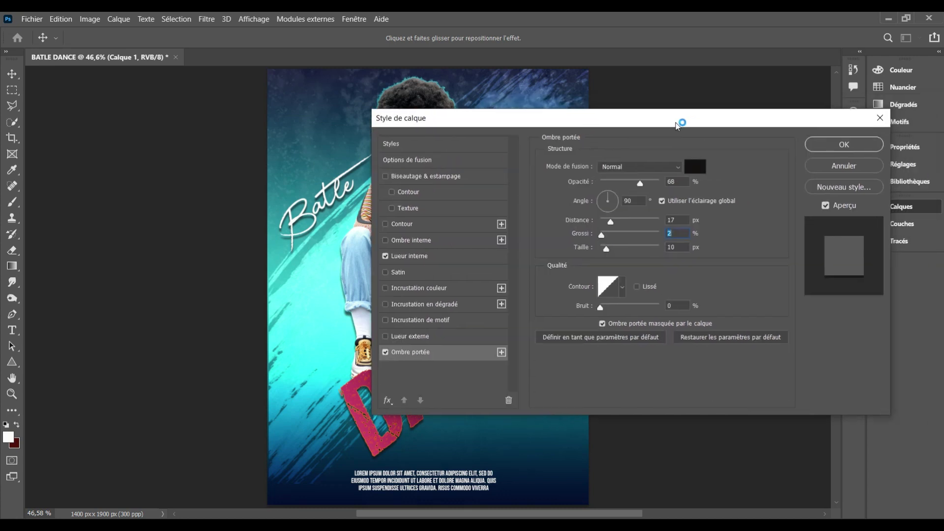
left_click(844, 144)
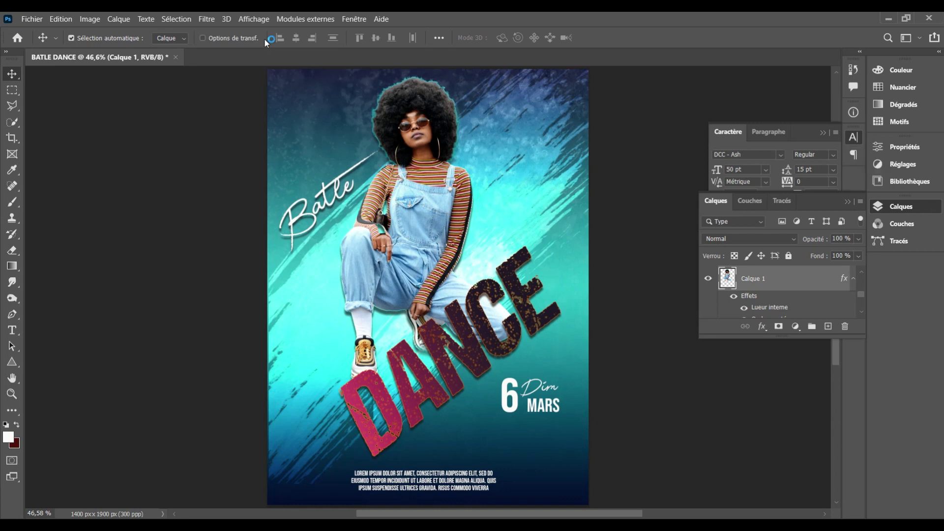
Step: Apply a Camera Raw filter to the dancer with Temperature set to -31
left_click(207, 20)
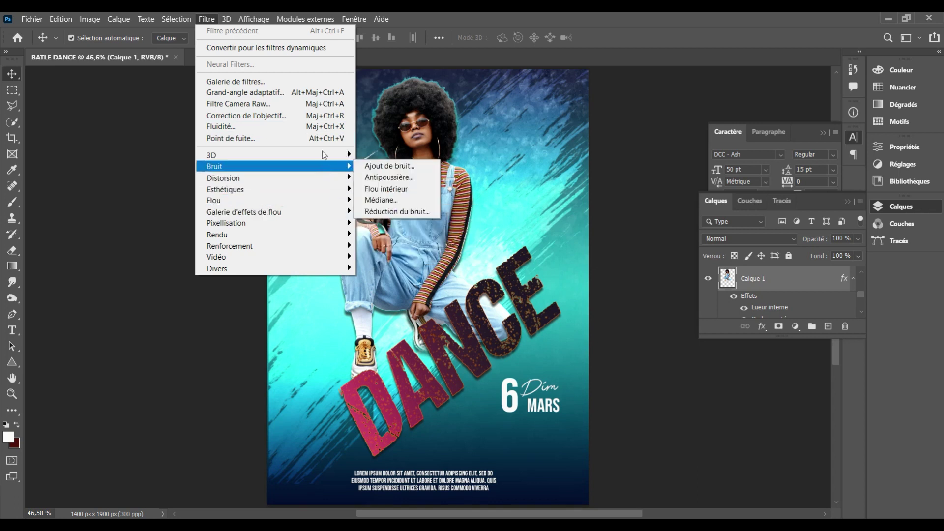
left_click(314, 104)
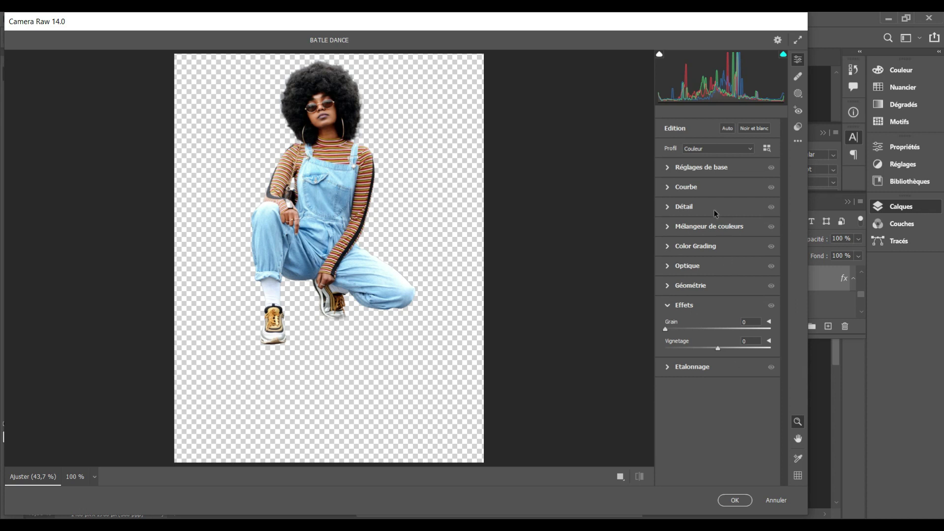
left_click(704, 170)
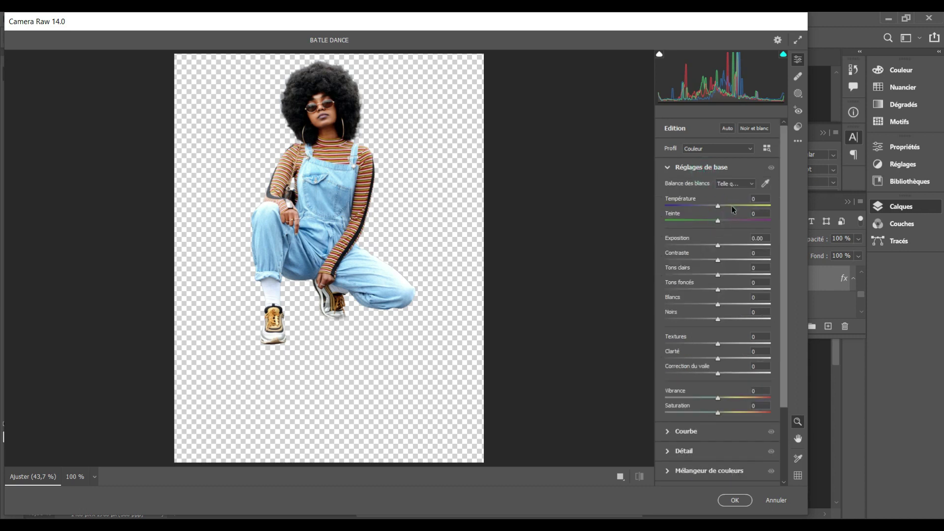
left_click_drag(719, 207, 702, 212)
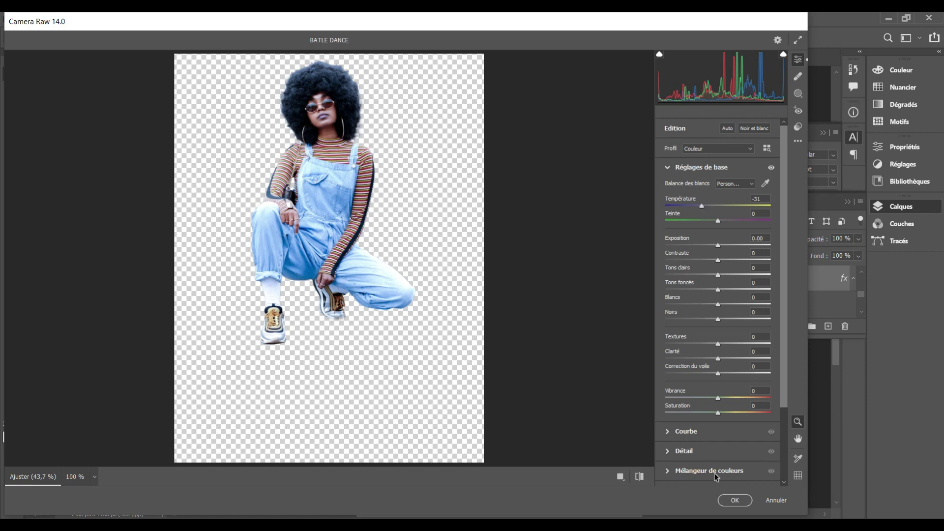
left_click(735, 500)
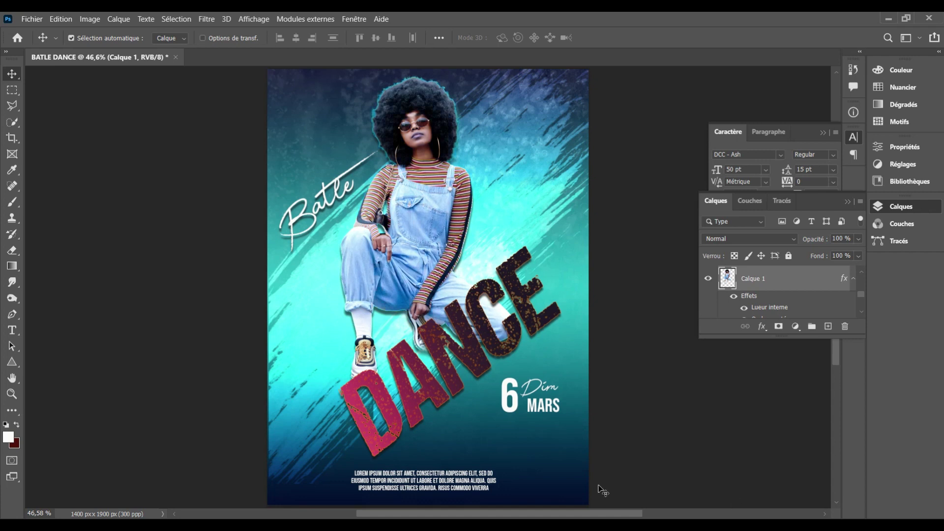
Step: Edit the title text from DANCE to DANSE and commit it
key("t")
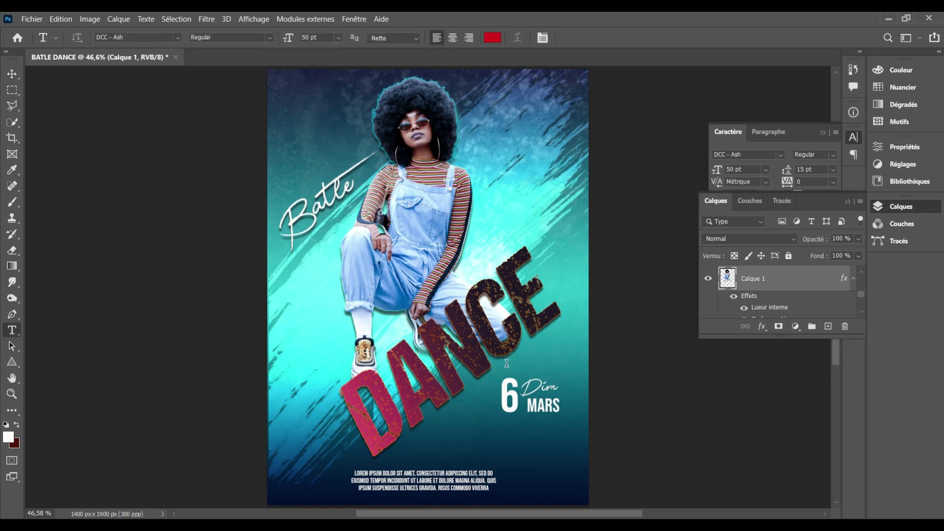
left_click(512, 322)
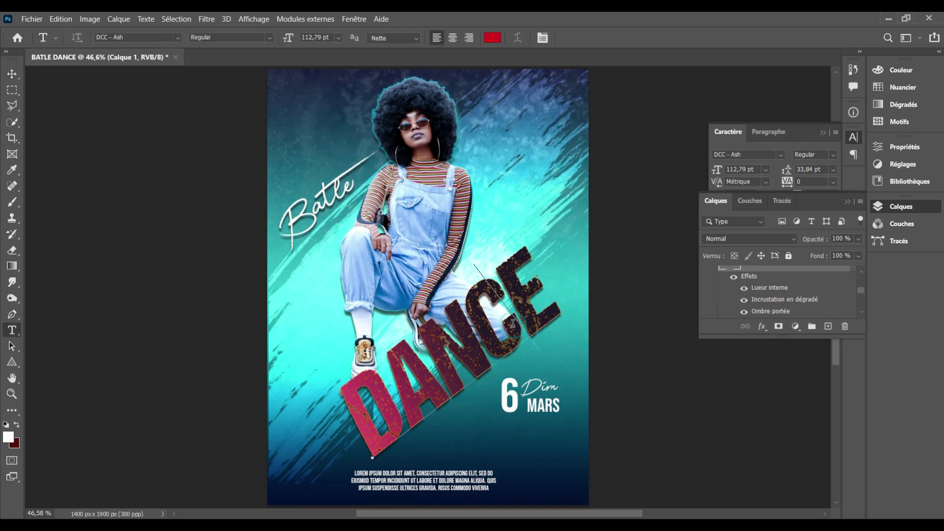
key("BackSpace")
type("S")
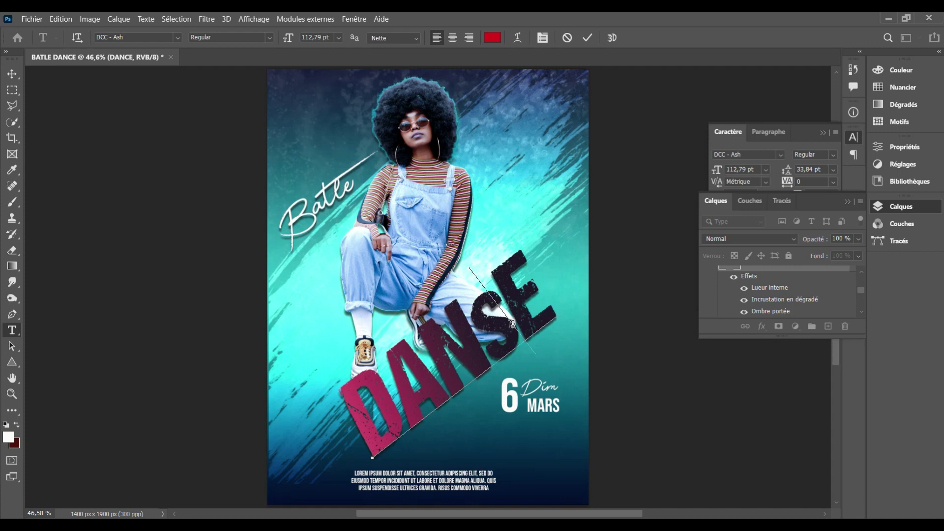
key("BackSpace")
type("S")
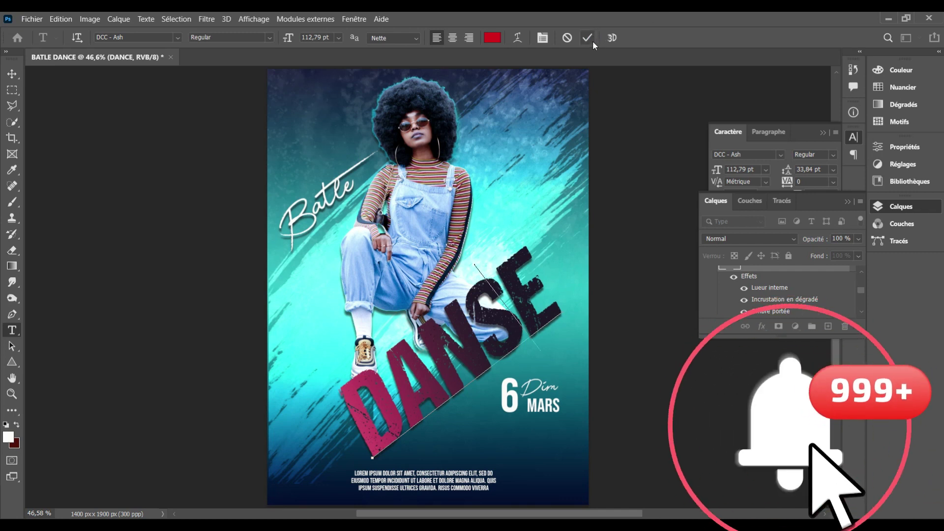
left_click(589, 39)
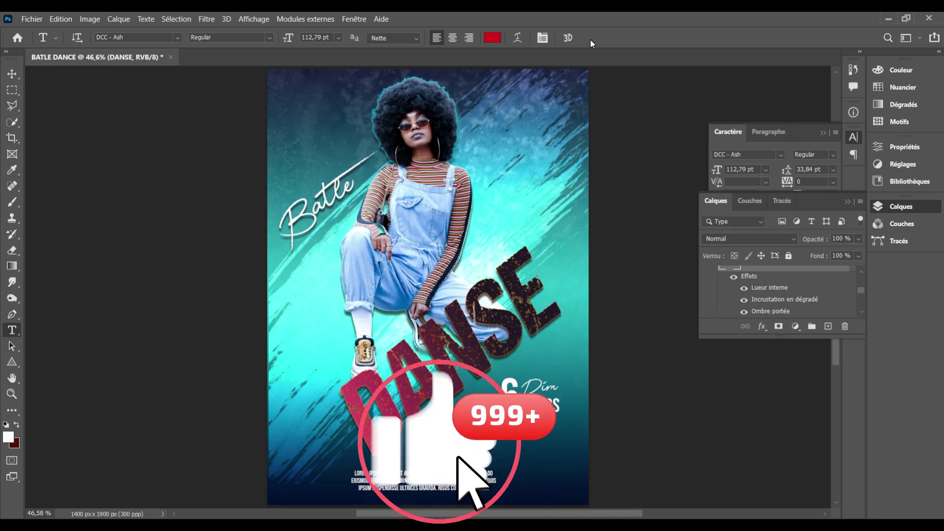
Step: Return to the Move tool and collapse the Character and Layers panels
left_click(12, 76)
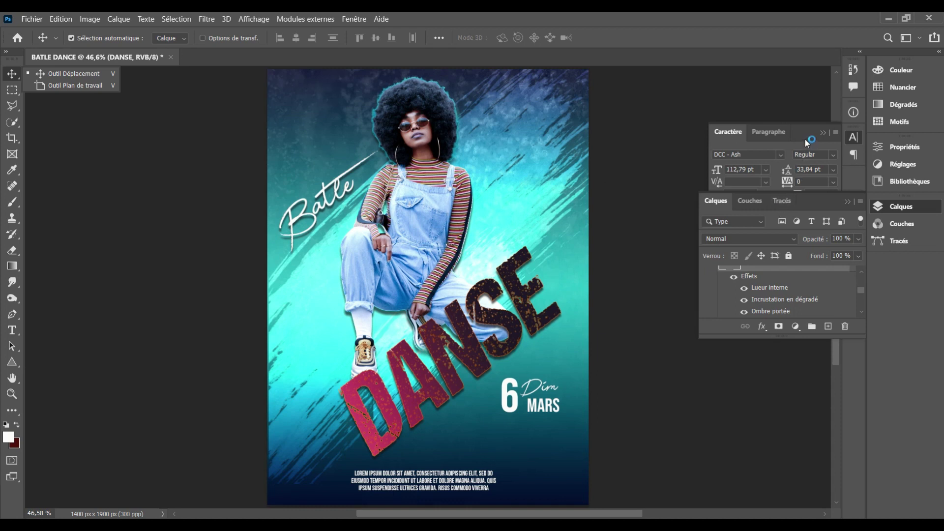
left_click(822, 134)
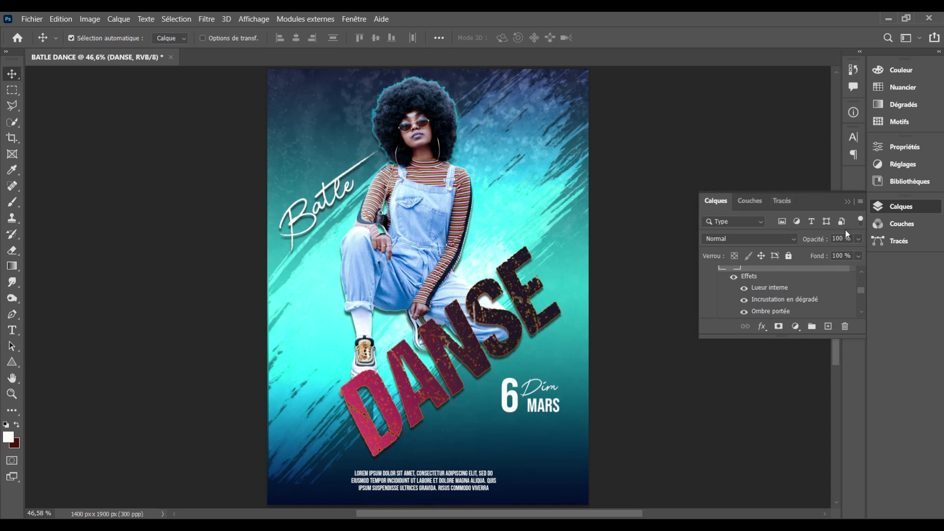
left_click(849, 203)
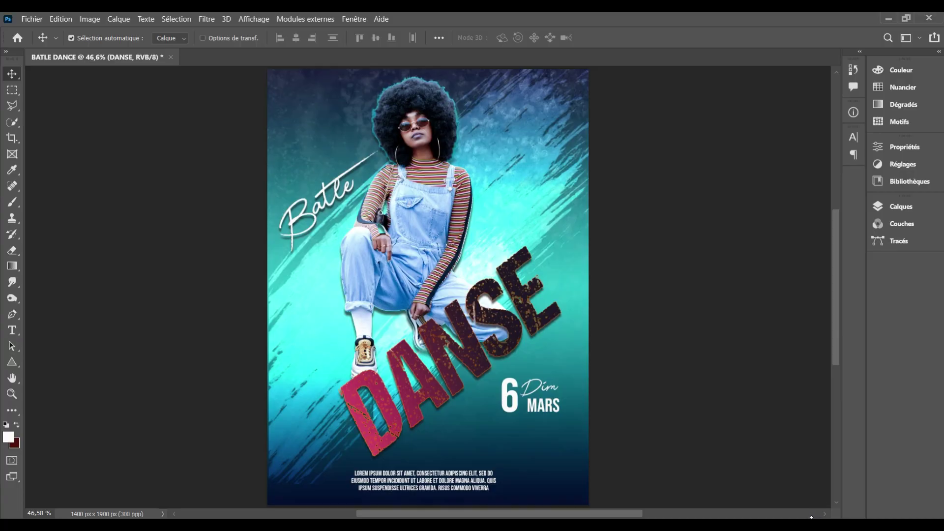